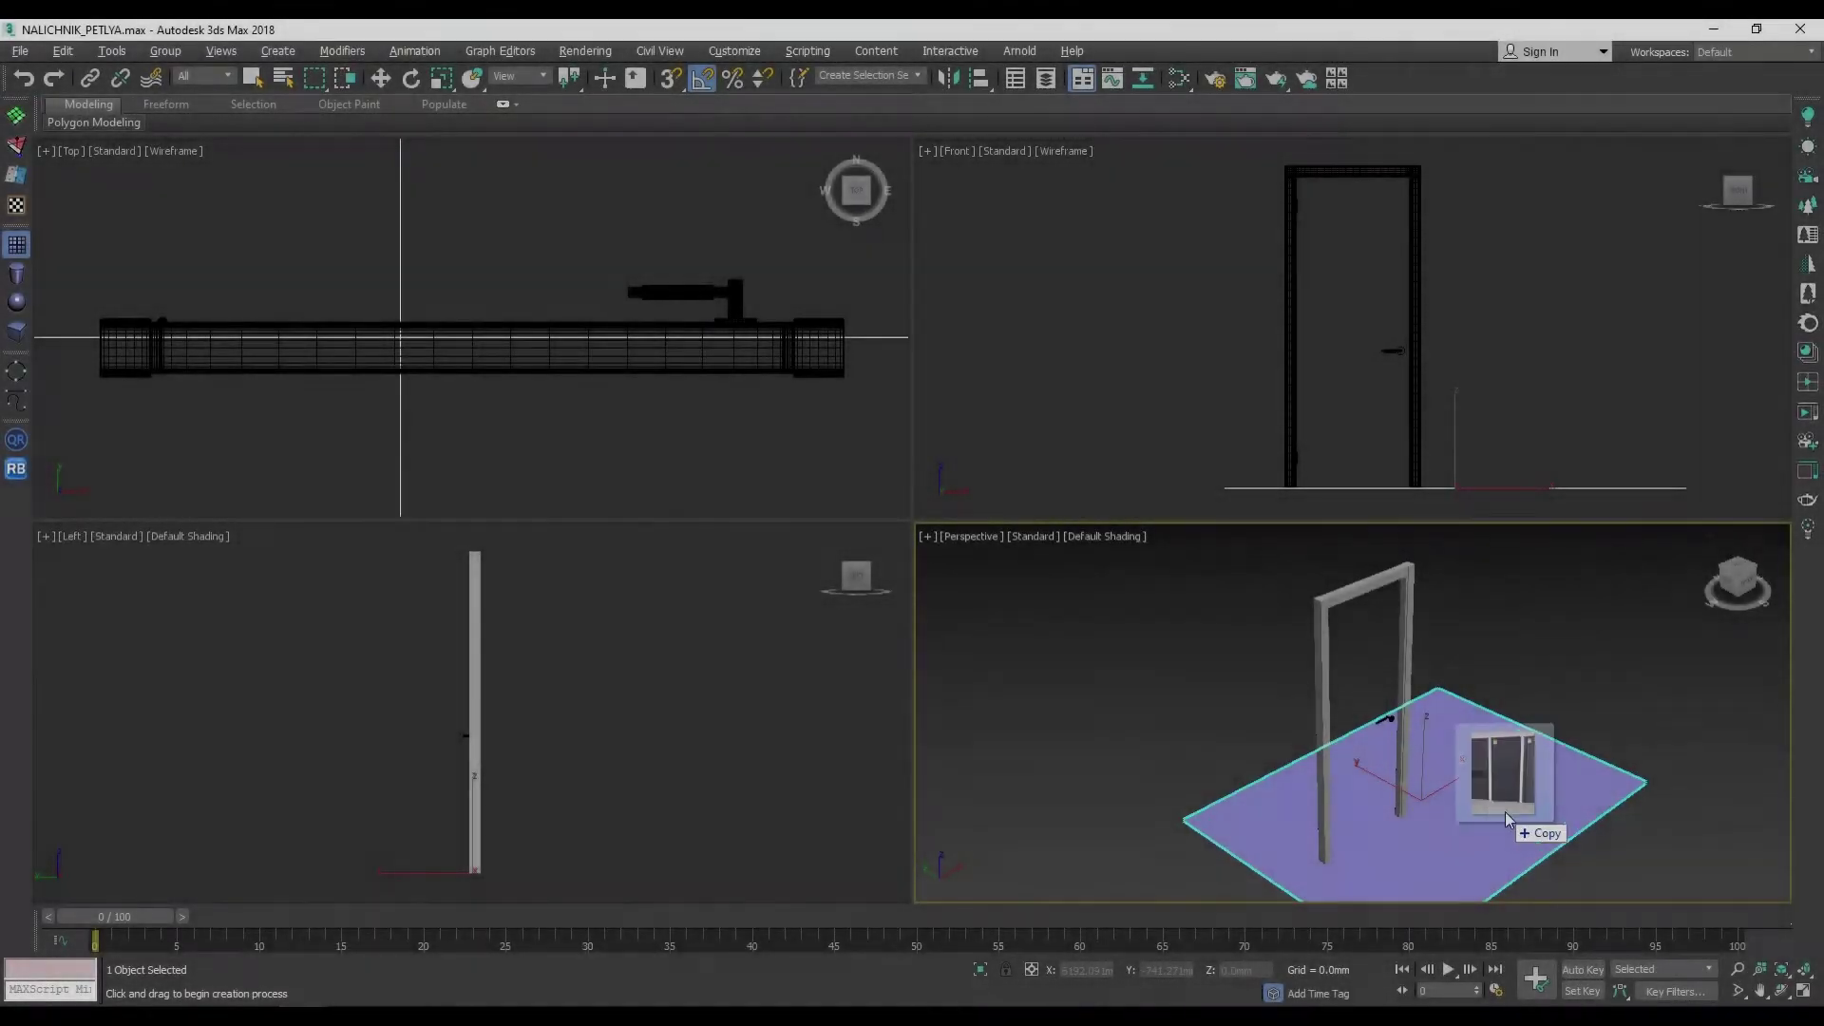
# Step: Move the reference photo plane behind the door frame and accept the Unwrap UVW topology warning
pyautogui.press('w')
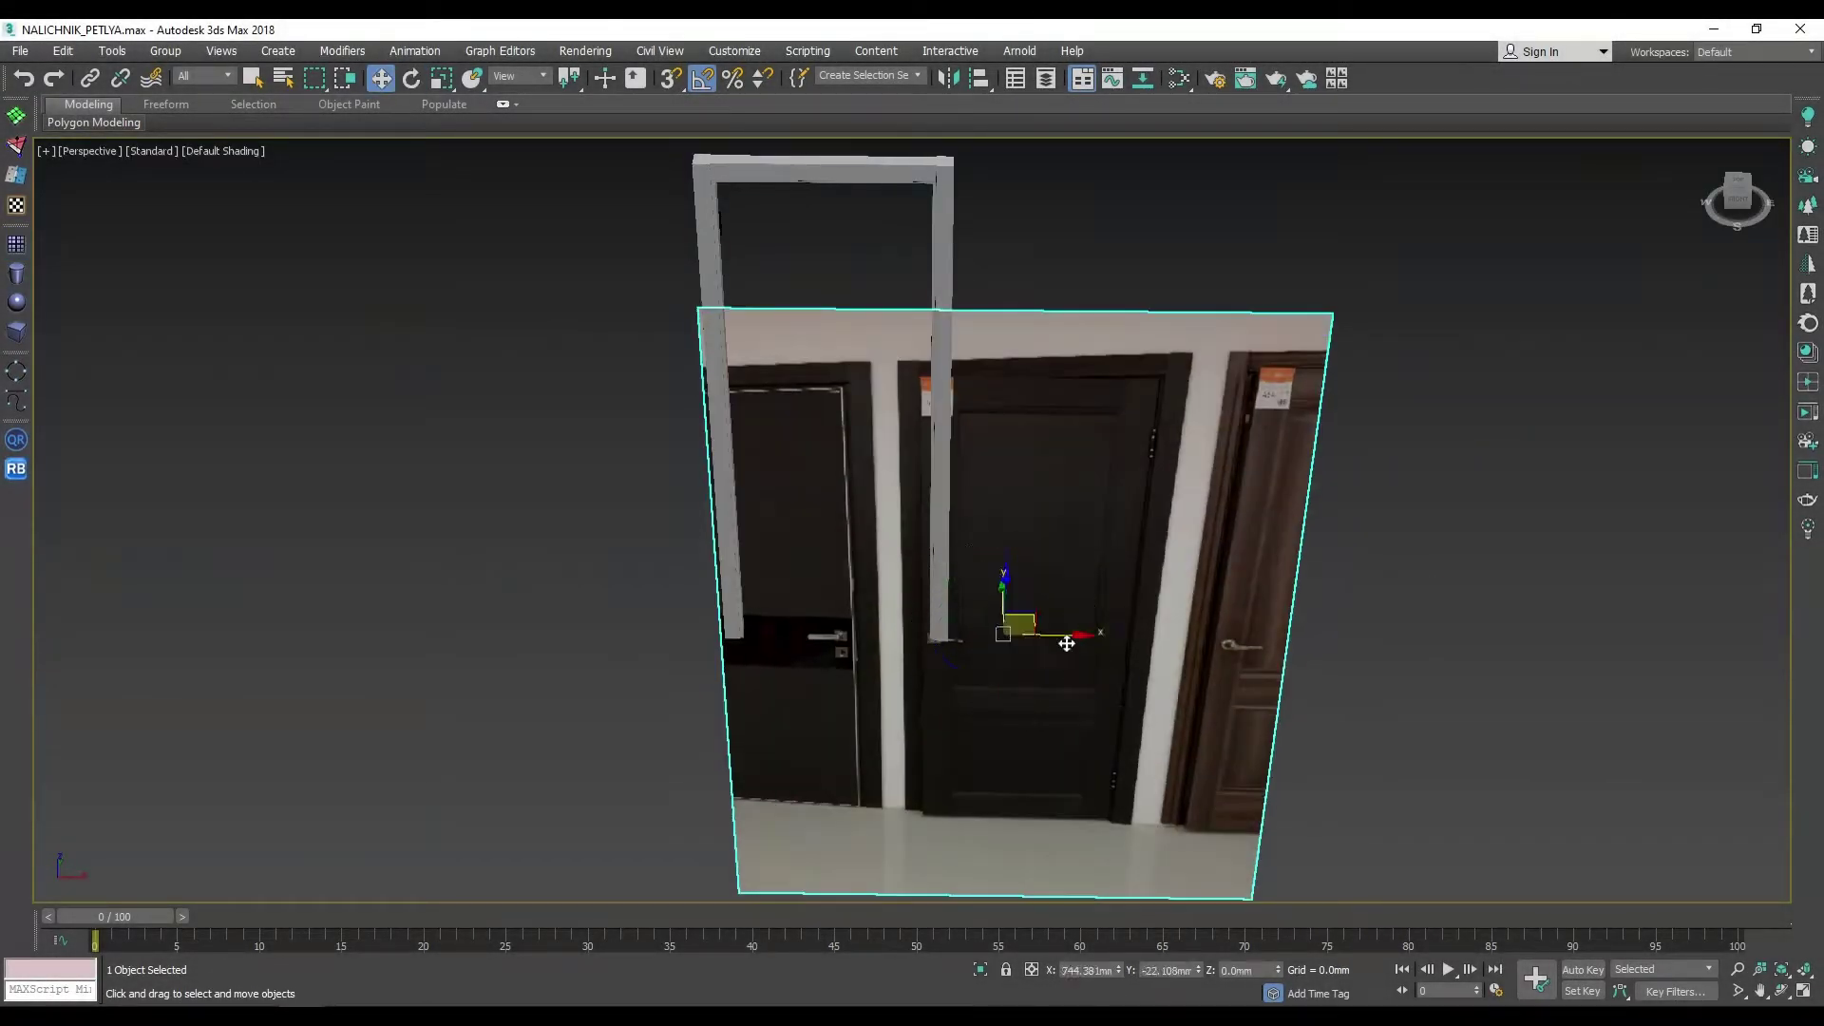
pyautogui.moveTo(1072, 670); pyautogui.dragTo(1403, 670)
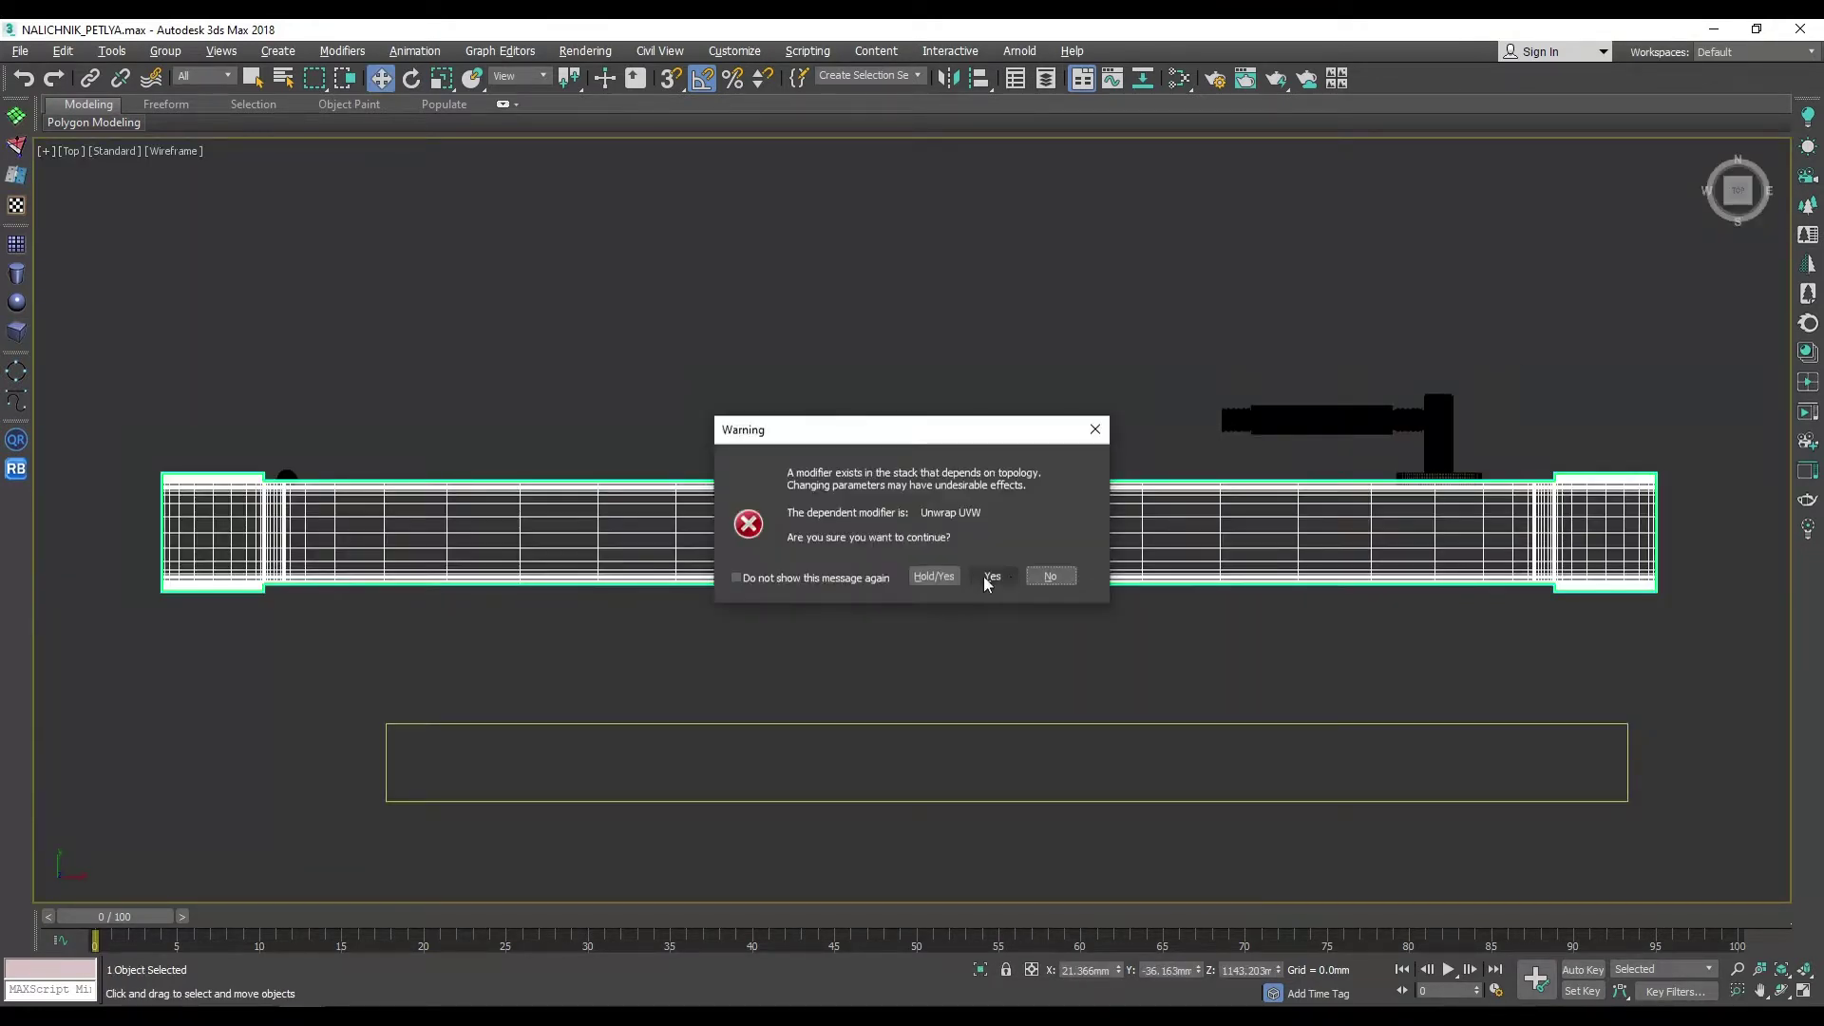
pyautogui.click(1049, 577)
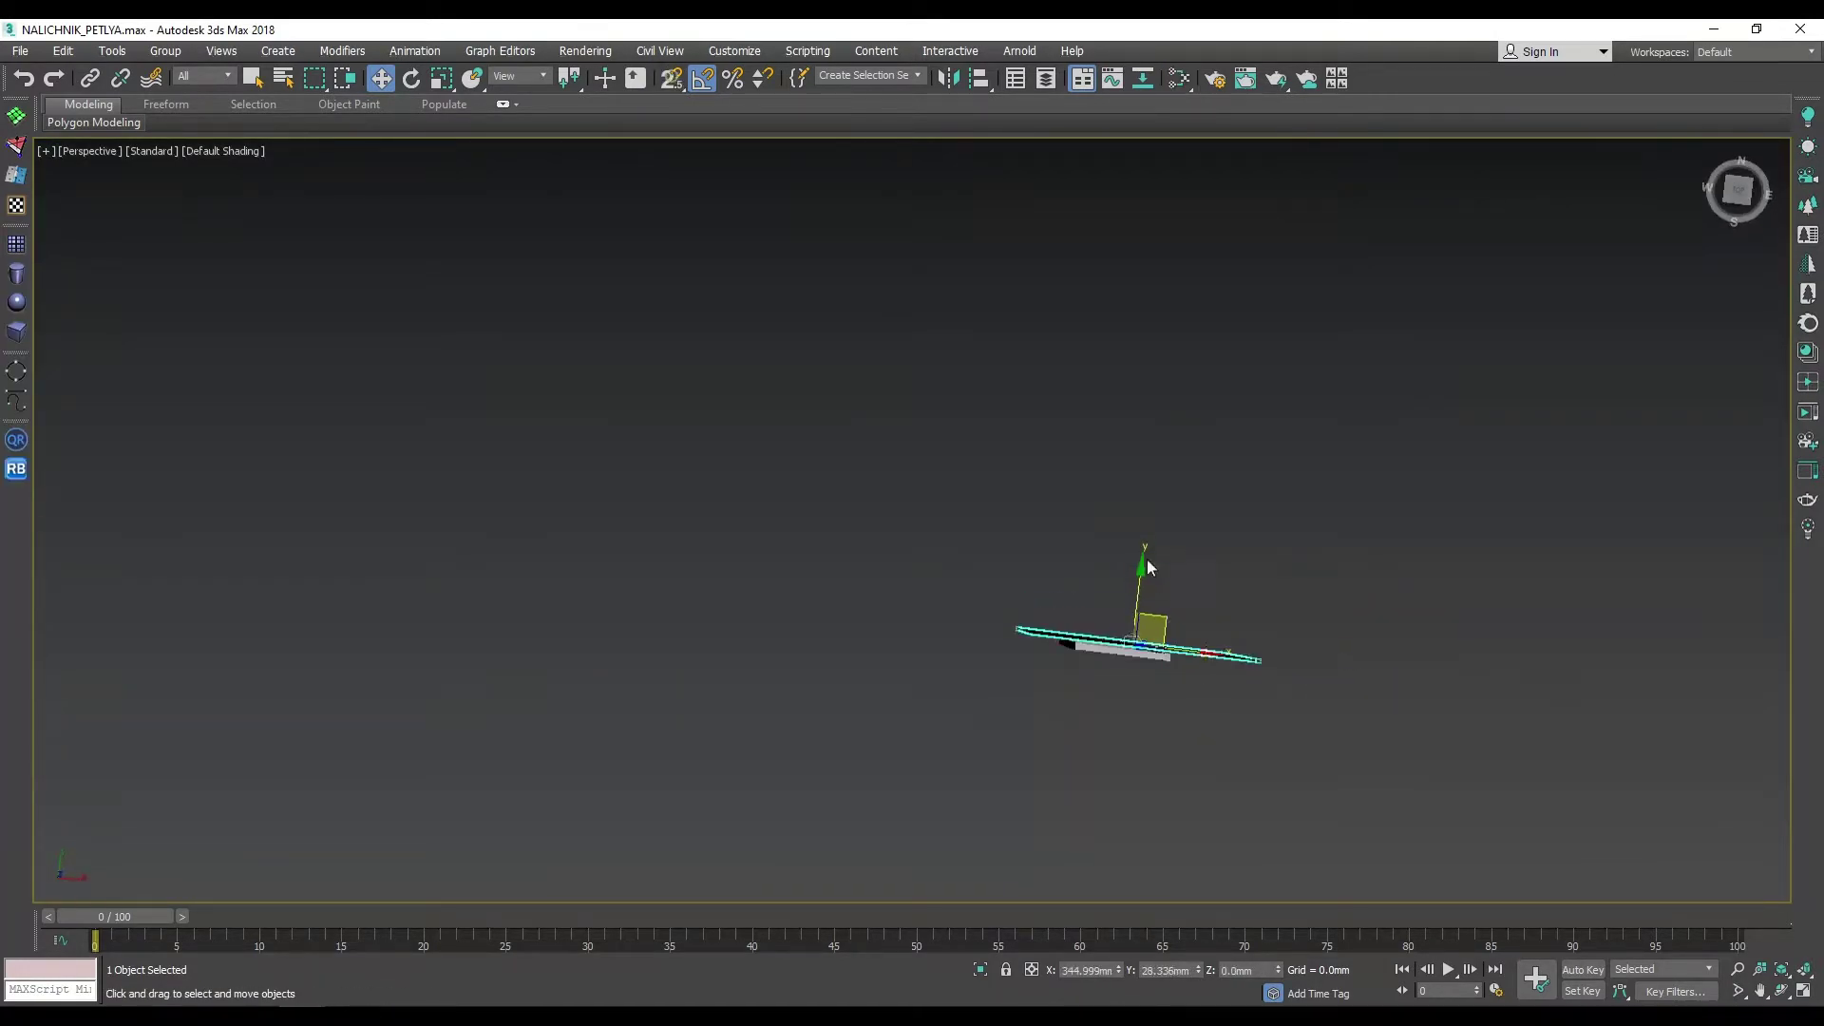
# Step: Uniform-scale the door pieces in the Front view to match the reference photo
pyautogui.press('f')
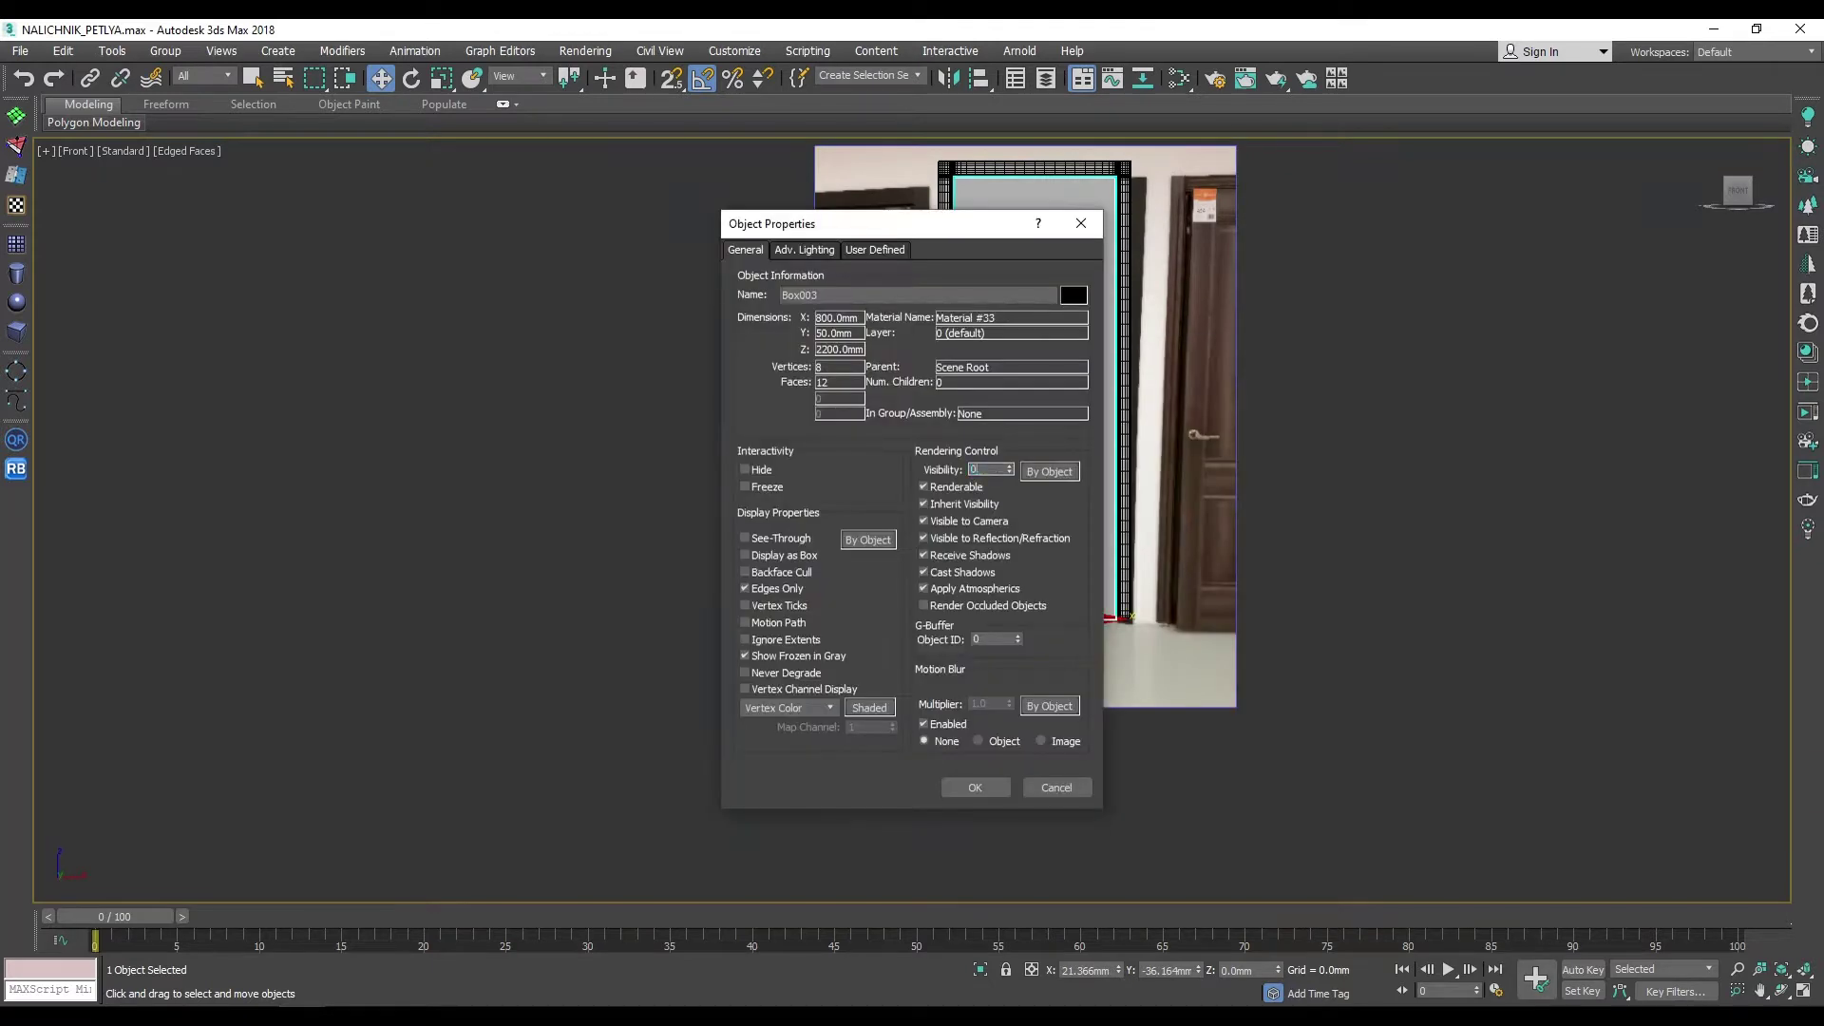
pyautogui.press('r')
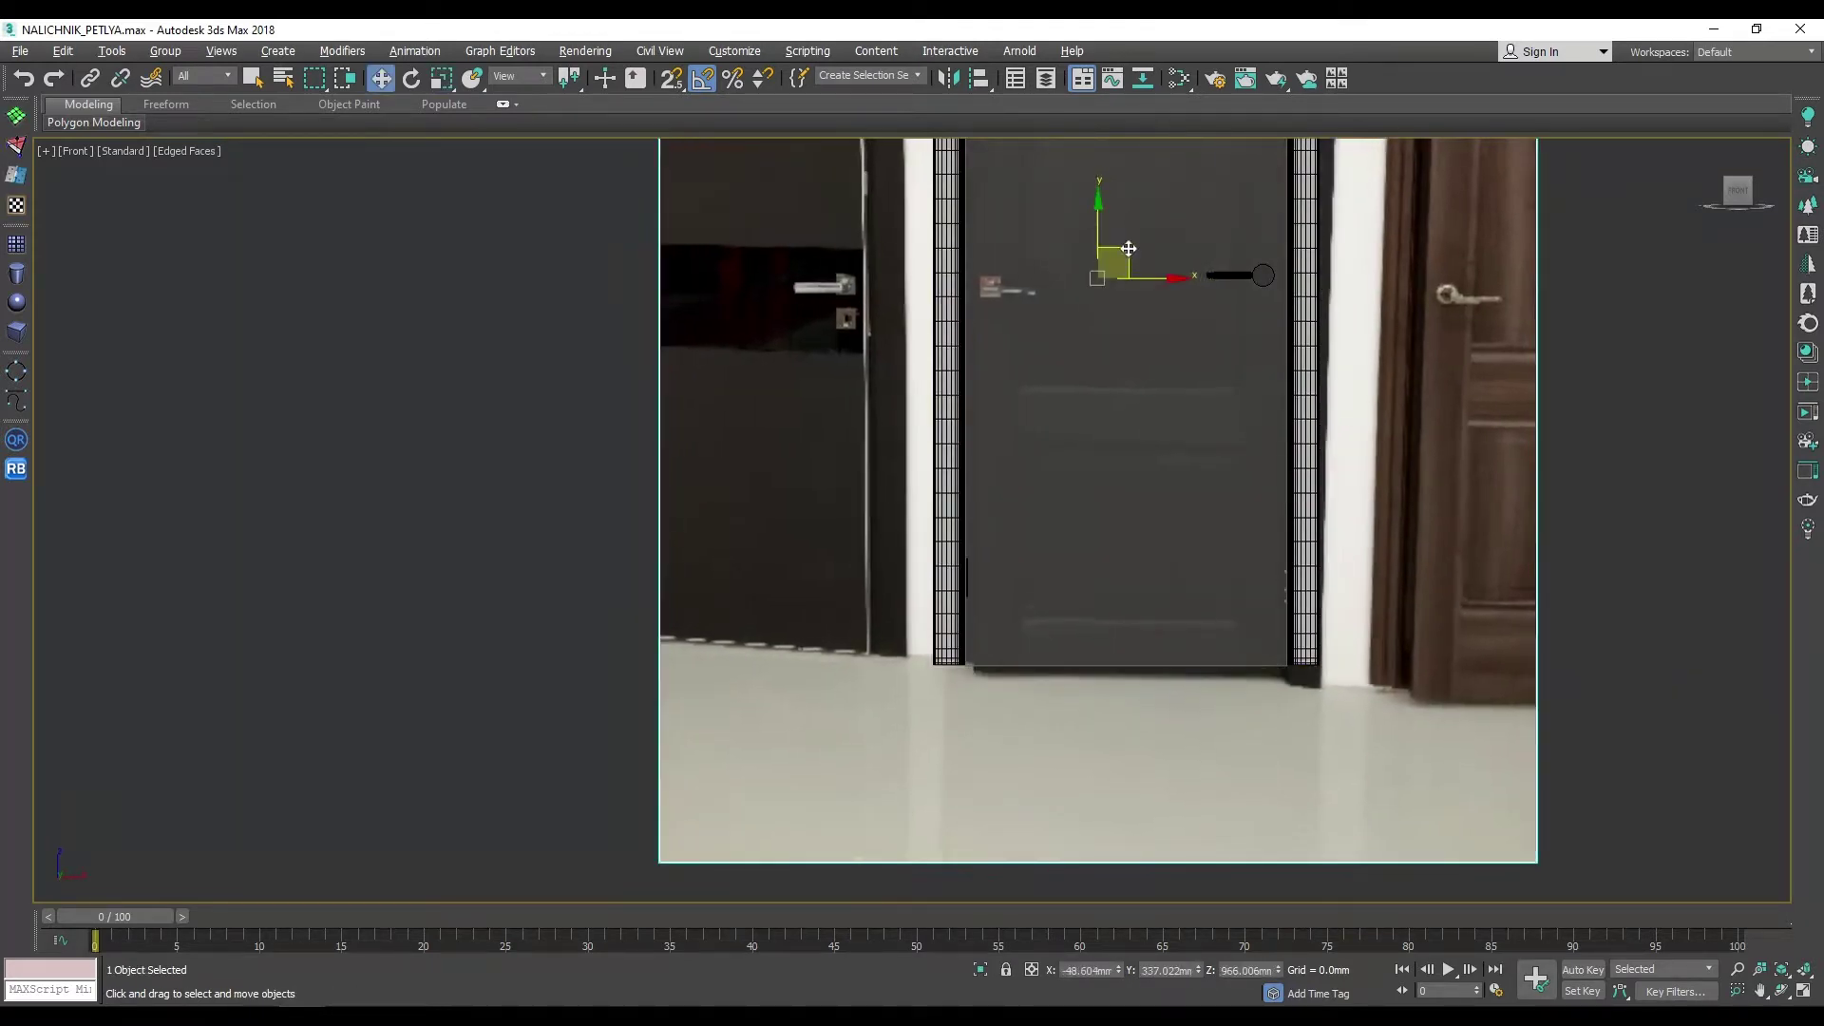
pyautogui.scroll(-3, 1049, 533)
pyautogui.press('w')
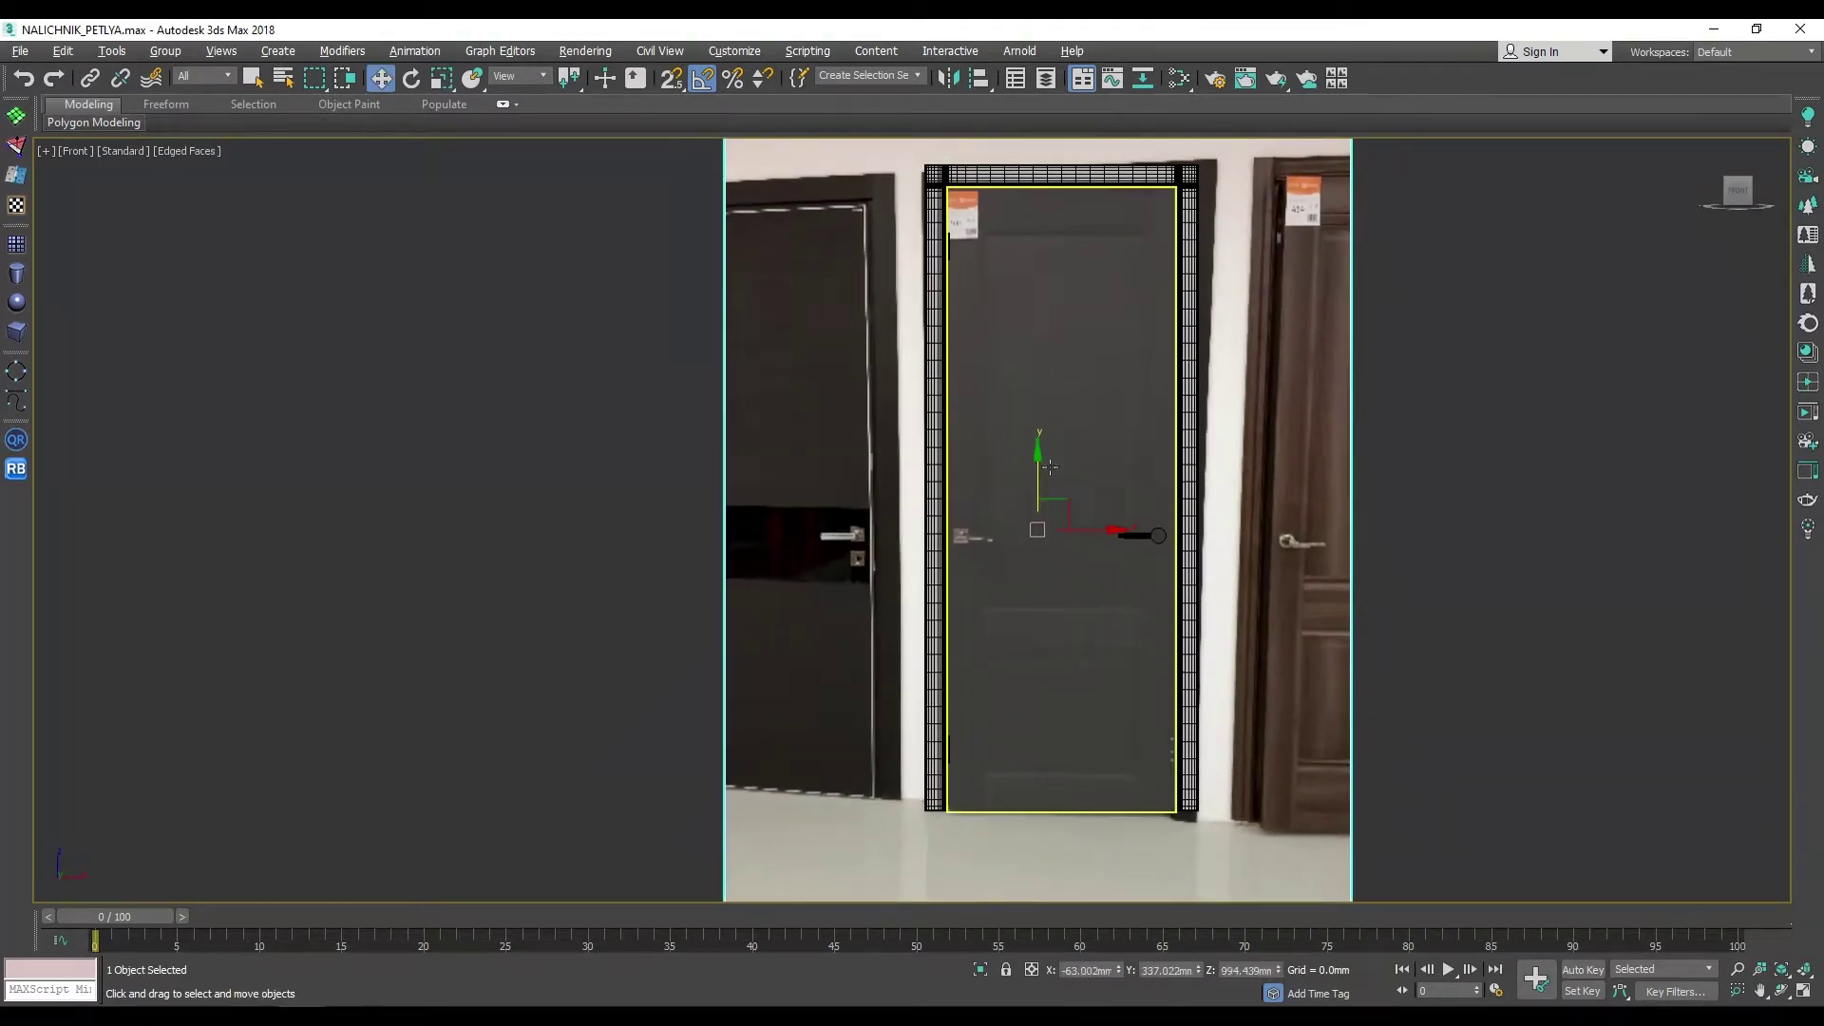
pyautogui.hotkey('alt', 'w')
pyautogui.hotkey('alt', 'w')
pyautogui.press('f')
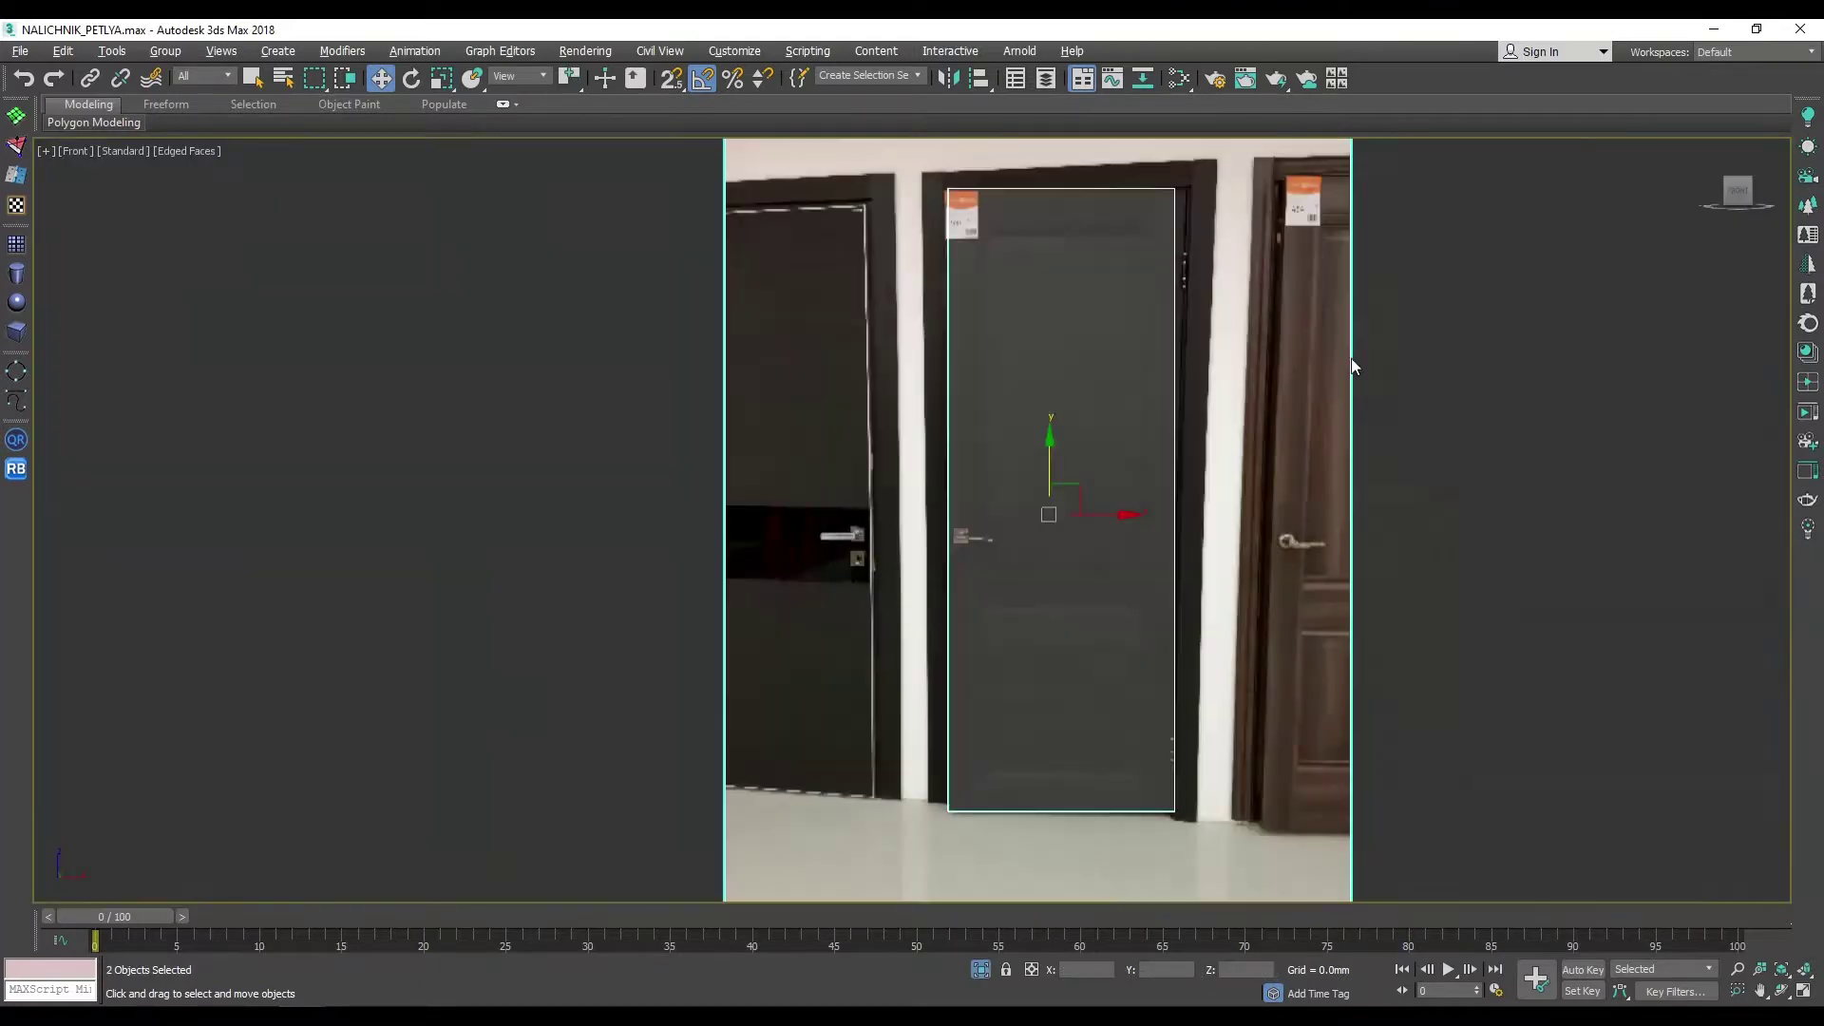
pyautogui.scroll(2, 1352, 367)
pyautogui.rightClick(442, 84)
pyautogui.click(1613, 313)
pyautogui.press('z')
# Step: Convert the narrow box to an Editable Poly
pyautogui.hotkey('alt', 'w')
# Step: Freeze the 1264 × 2448 mm reference plane with backface culling and review the door box's properties
pyautogui.rightClick(699, 439)
pyautogui.click(532, 356)
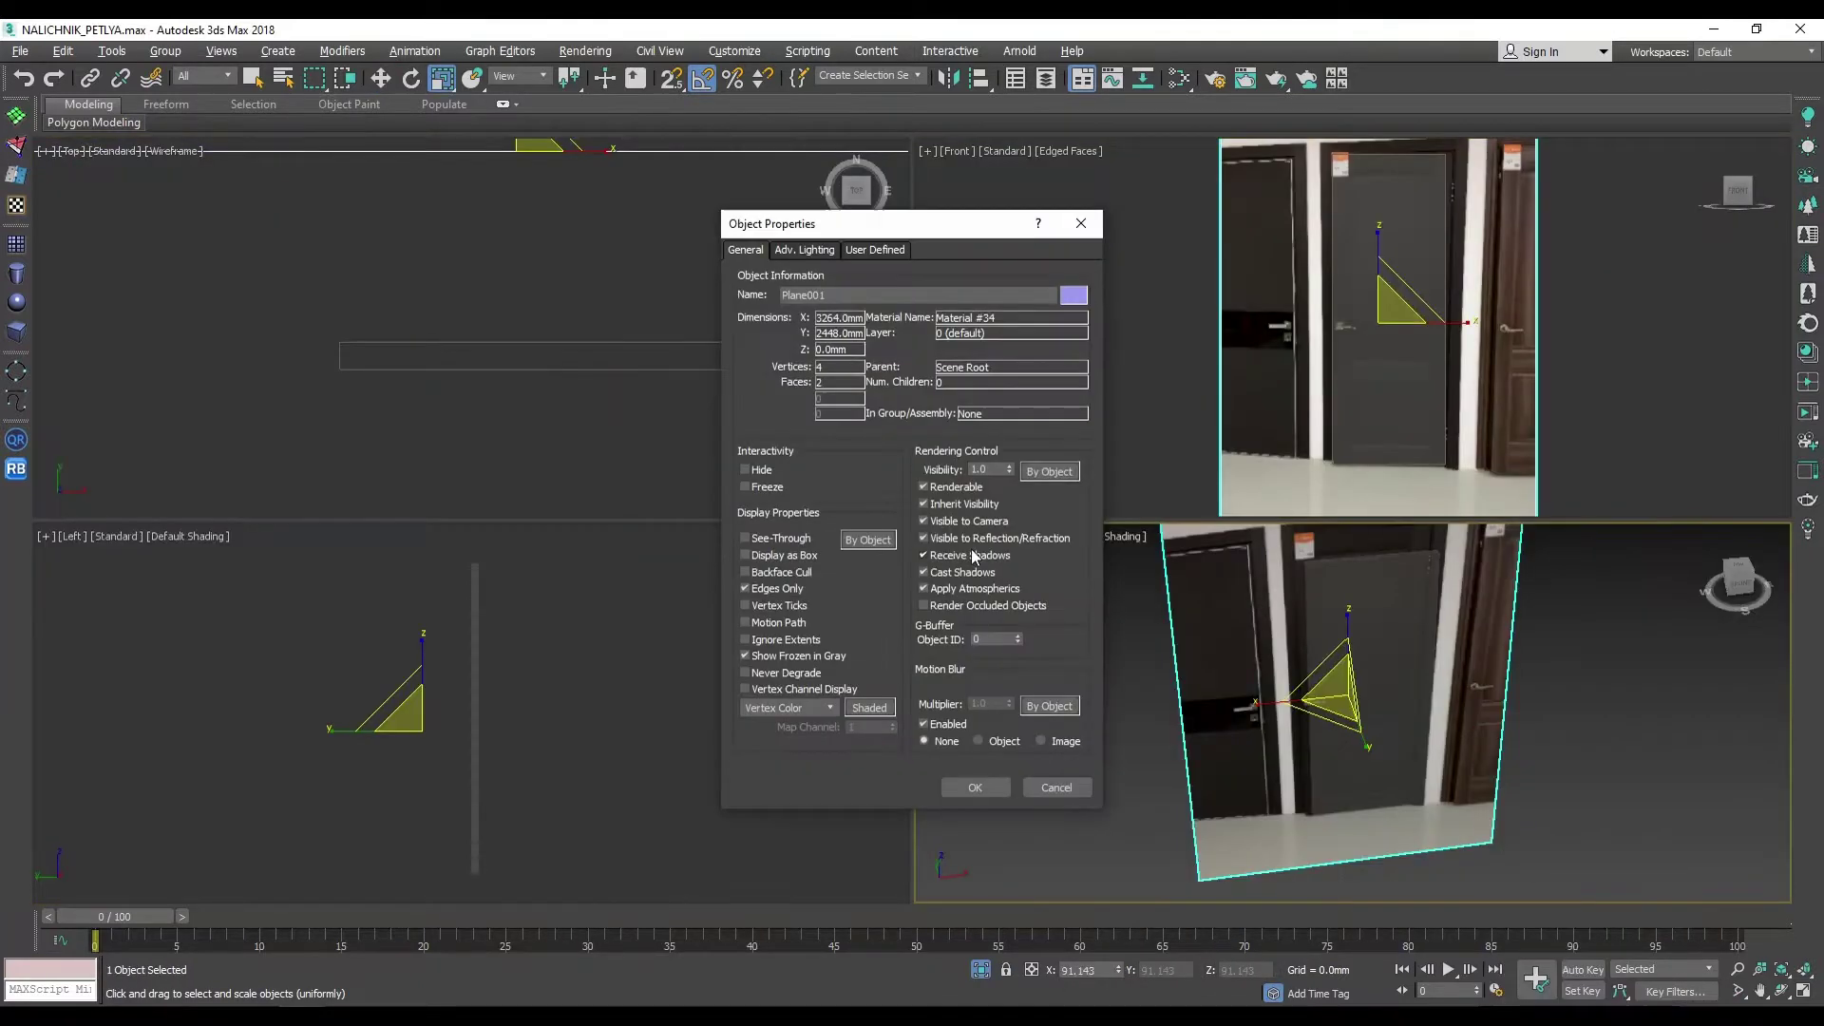
pyautogui.click(974, 787)
pyautogui.click(1435, 665)
pyautogui.press('w')
pyautogui.rightClick(1477, 684)
pyautogui.click(1521, 817)
pyautogui.click(975, 787)
pyautogui.hotkey('alt', 'w')
pyautogui.rightClick(1170, 570)
pyautogui.click(1422, 785)
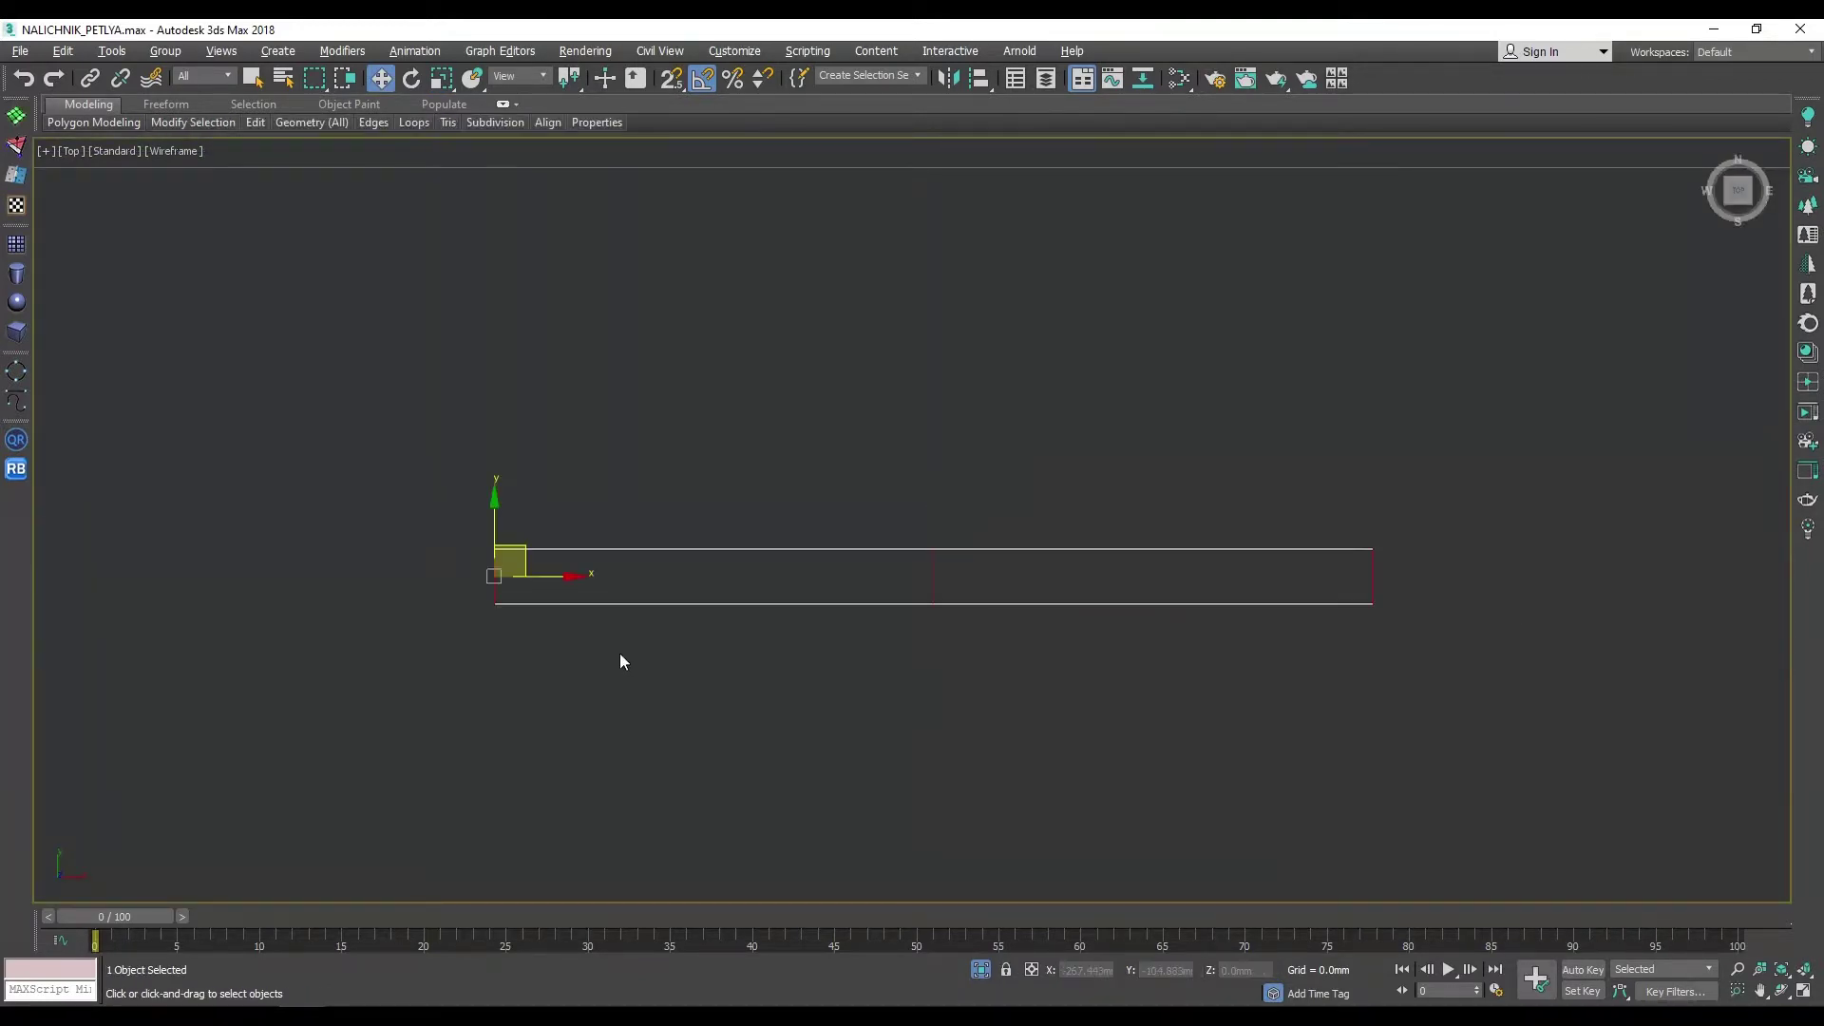
# Step: Connect pairs of horizontal edges across the narrow strip with 2 segments
pyautogui.hotkey('alt', 'w')
pyautogui.middleClick(1032, 172)
pyautogui.hotkey('alt', 'w')
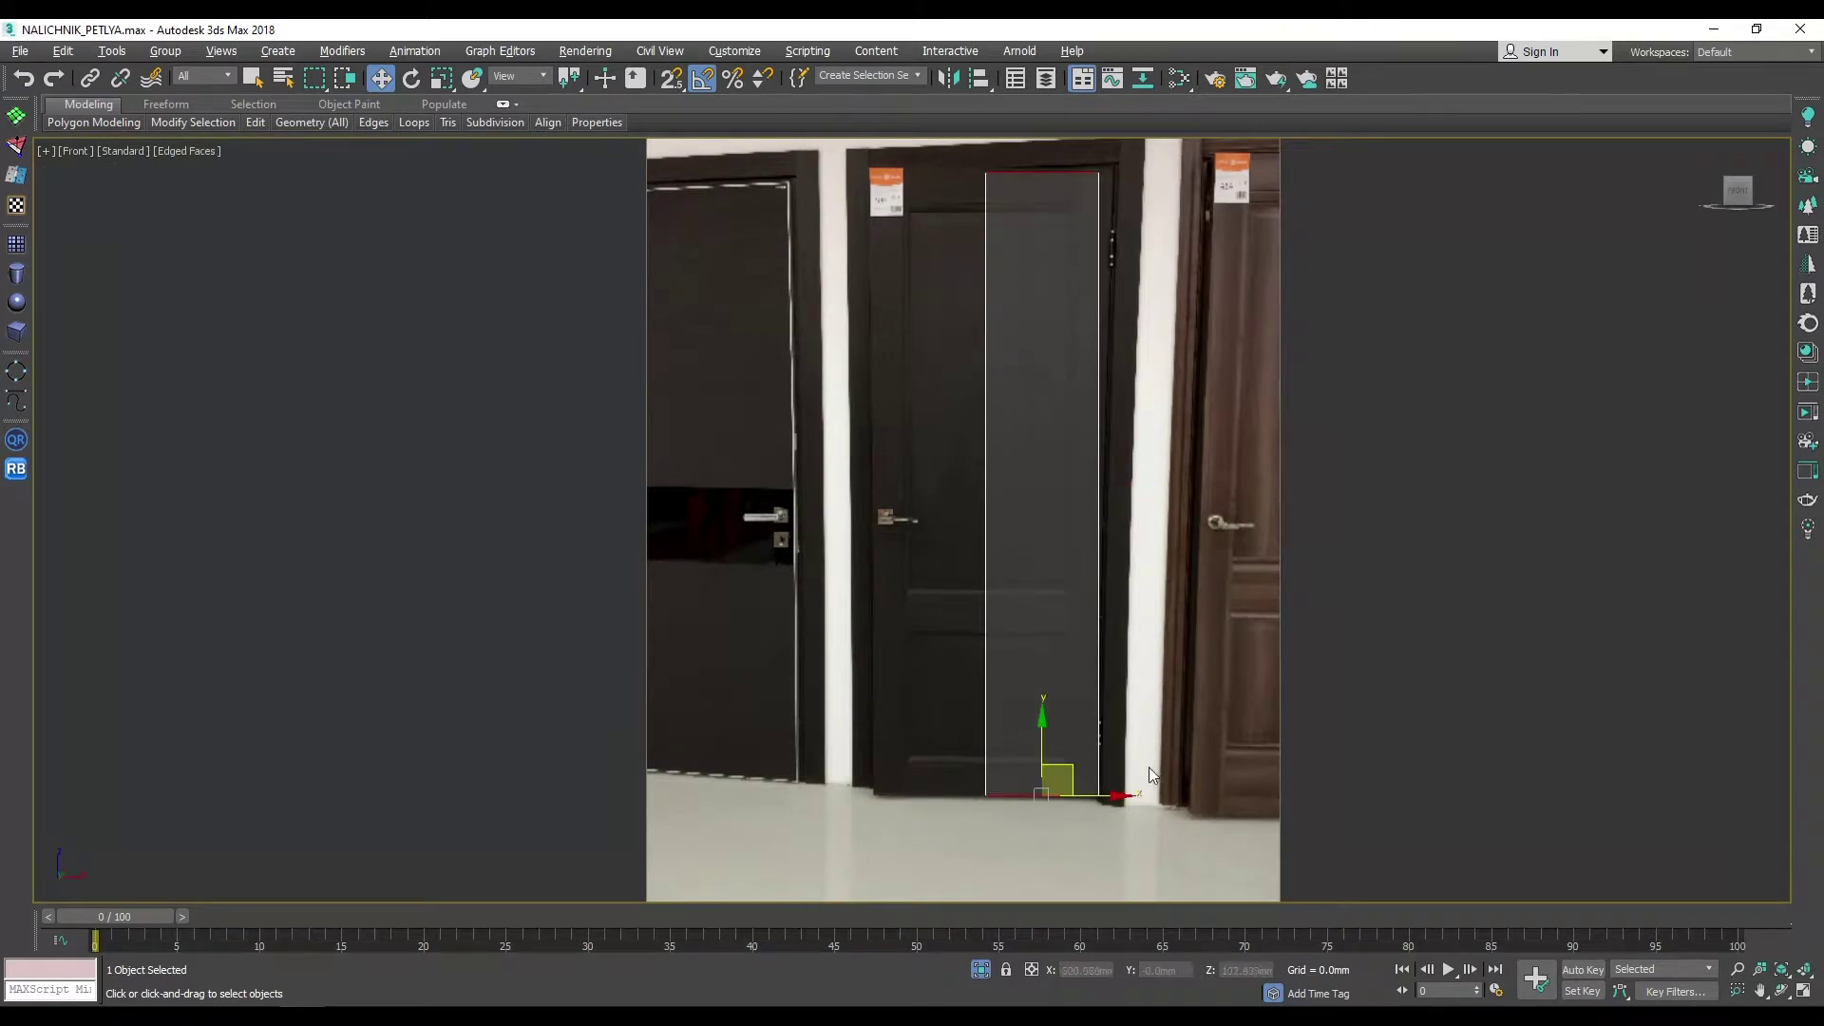
pyautogui.scroll(3, 1092, 760)
pyautogui.scroll(-4, 1045, 618)
pyautogui.scroll(4, 1045, 599)
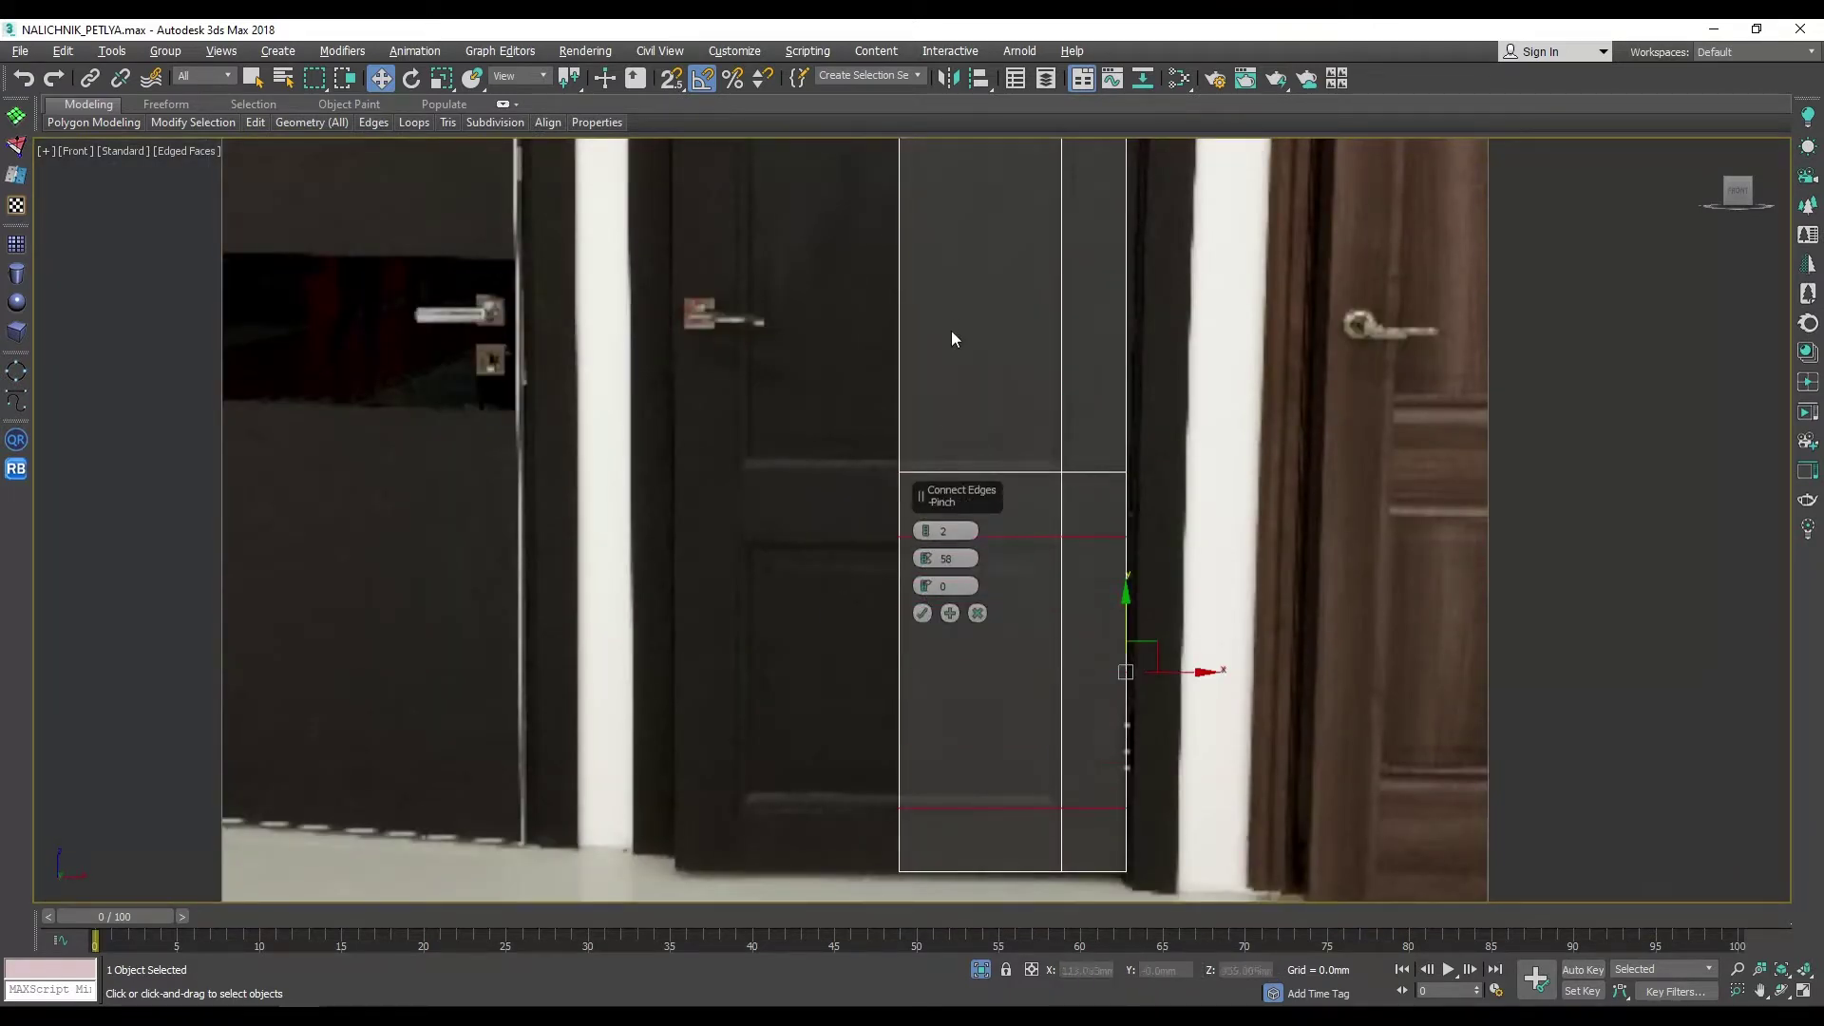
pyautogui.scroll(-2, 926, 616)
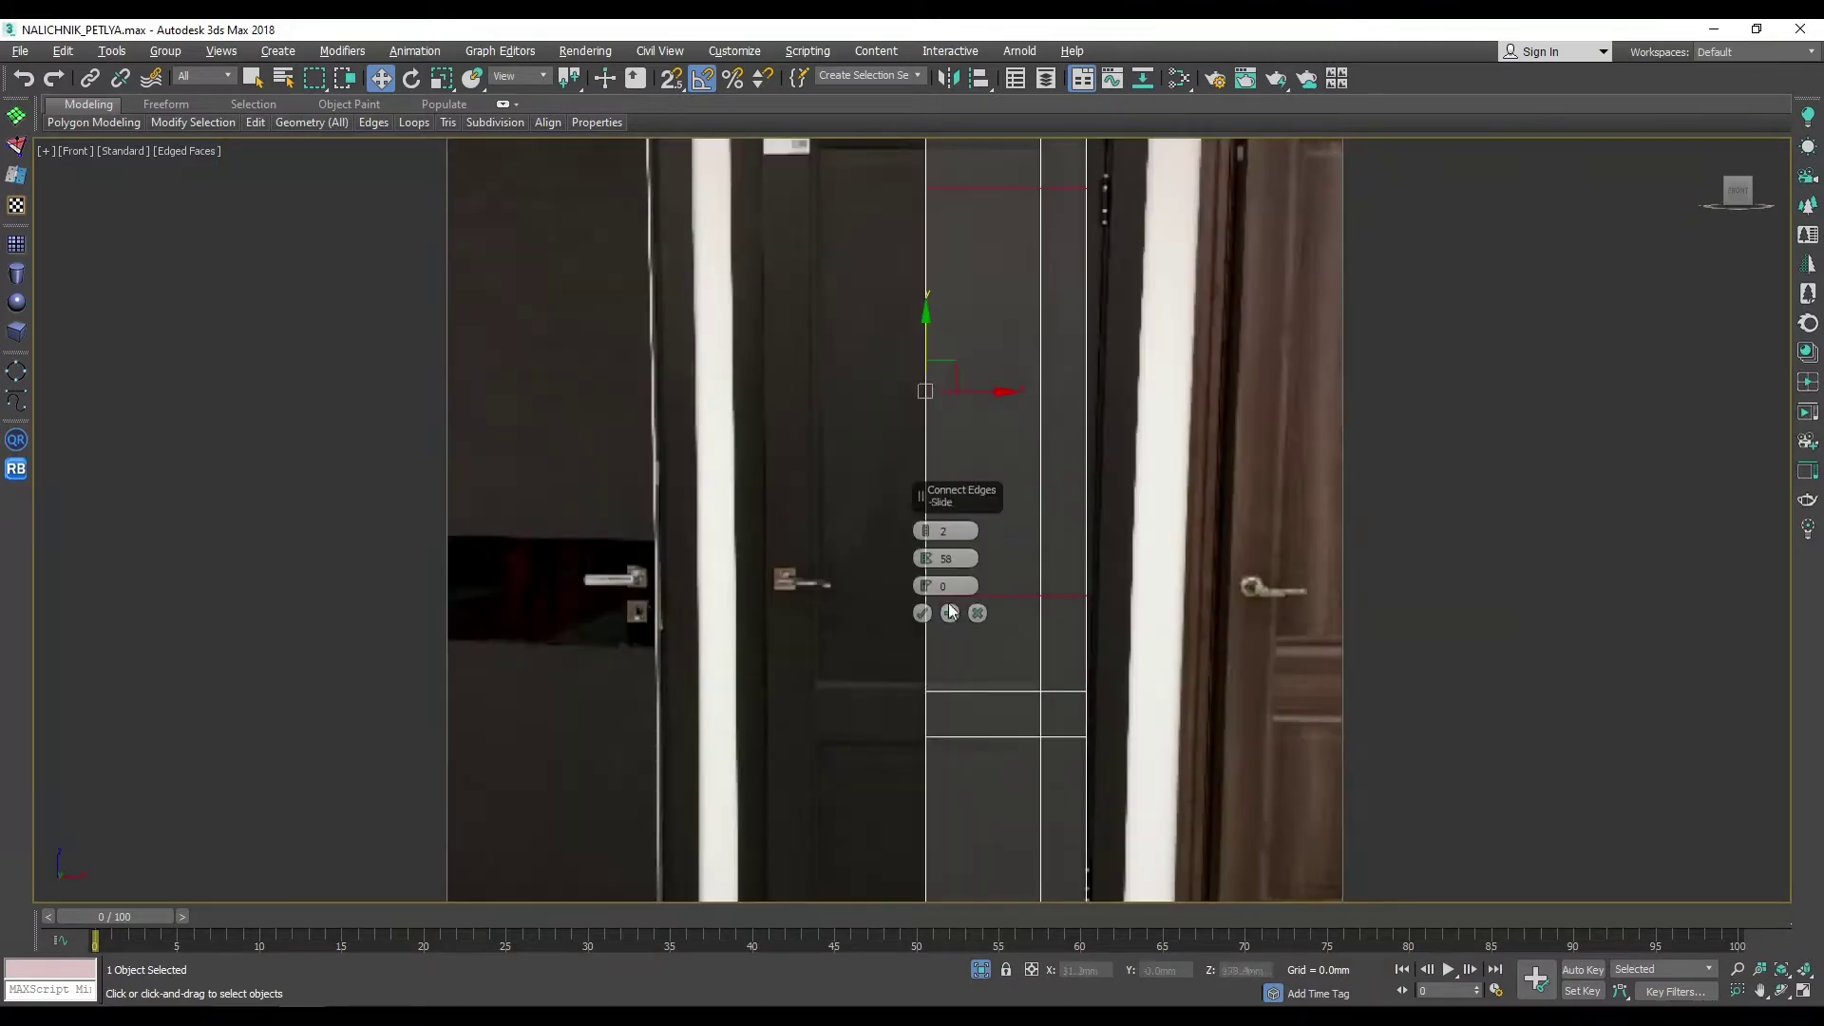
pyautogui.click(921, 613)
# Step: Select the strip's upper and lower faces and extrude them by -10 mm
pyautogui.moveTo(973, 345); pyautogui.dragTo(954, 493, button='middle')
pyautogui.scroll(-2, 1046, 654)
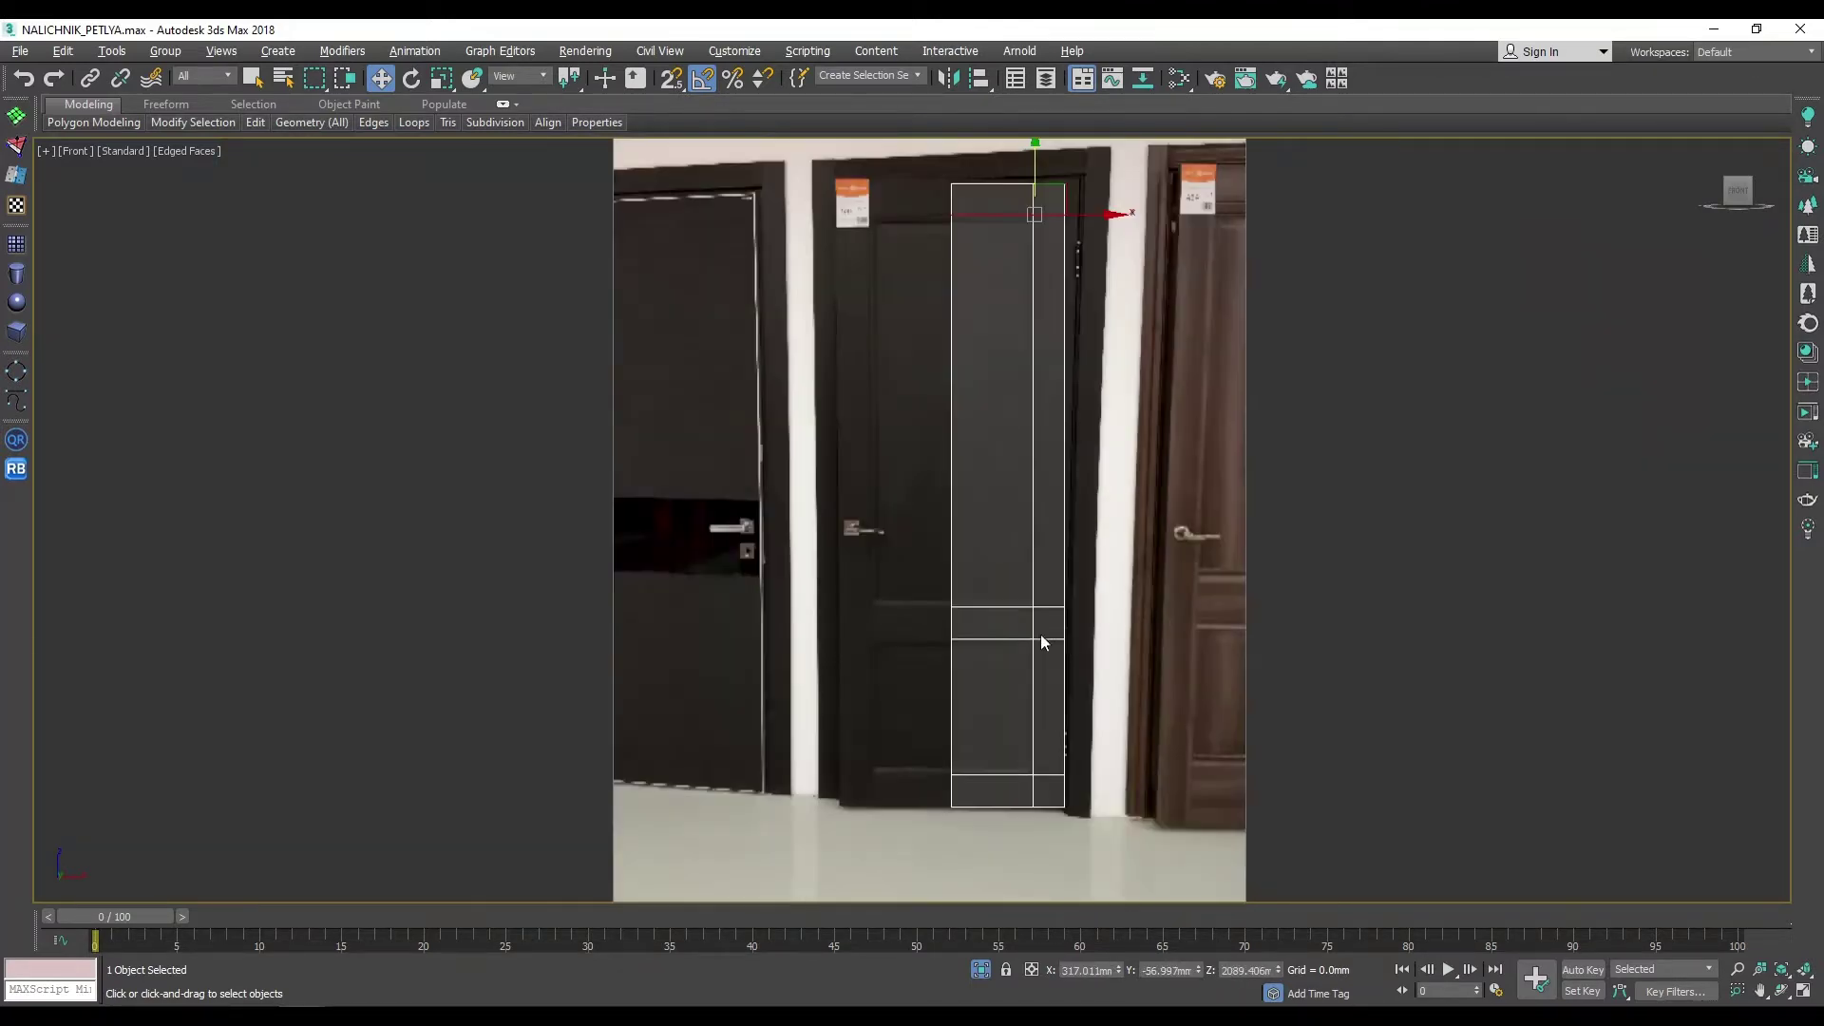
pyautogui.press('p')
pyautogui.keyDown('alt'); pyautogui.moveTo(1045, 654); pyautogui.dragTo(1149, 385, button='middle'); pyautogui.keyUp('alt')
pyautogui.press('4')
pyautogui.scroll(3, 940, 692)
pyautogui.keyDown('ctrl'); pyautogui.click(1019, 678); pyautogui.keyUp('ctrl')
pyautogui.hotkey('shift', 'e')
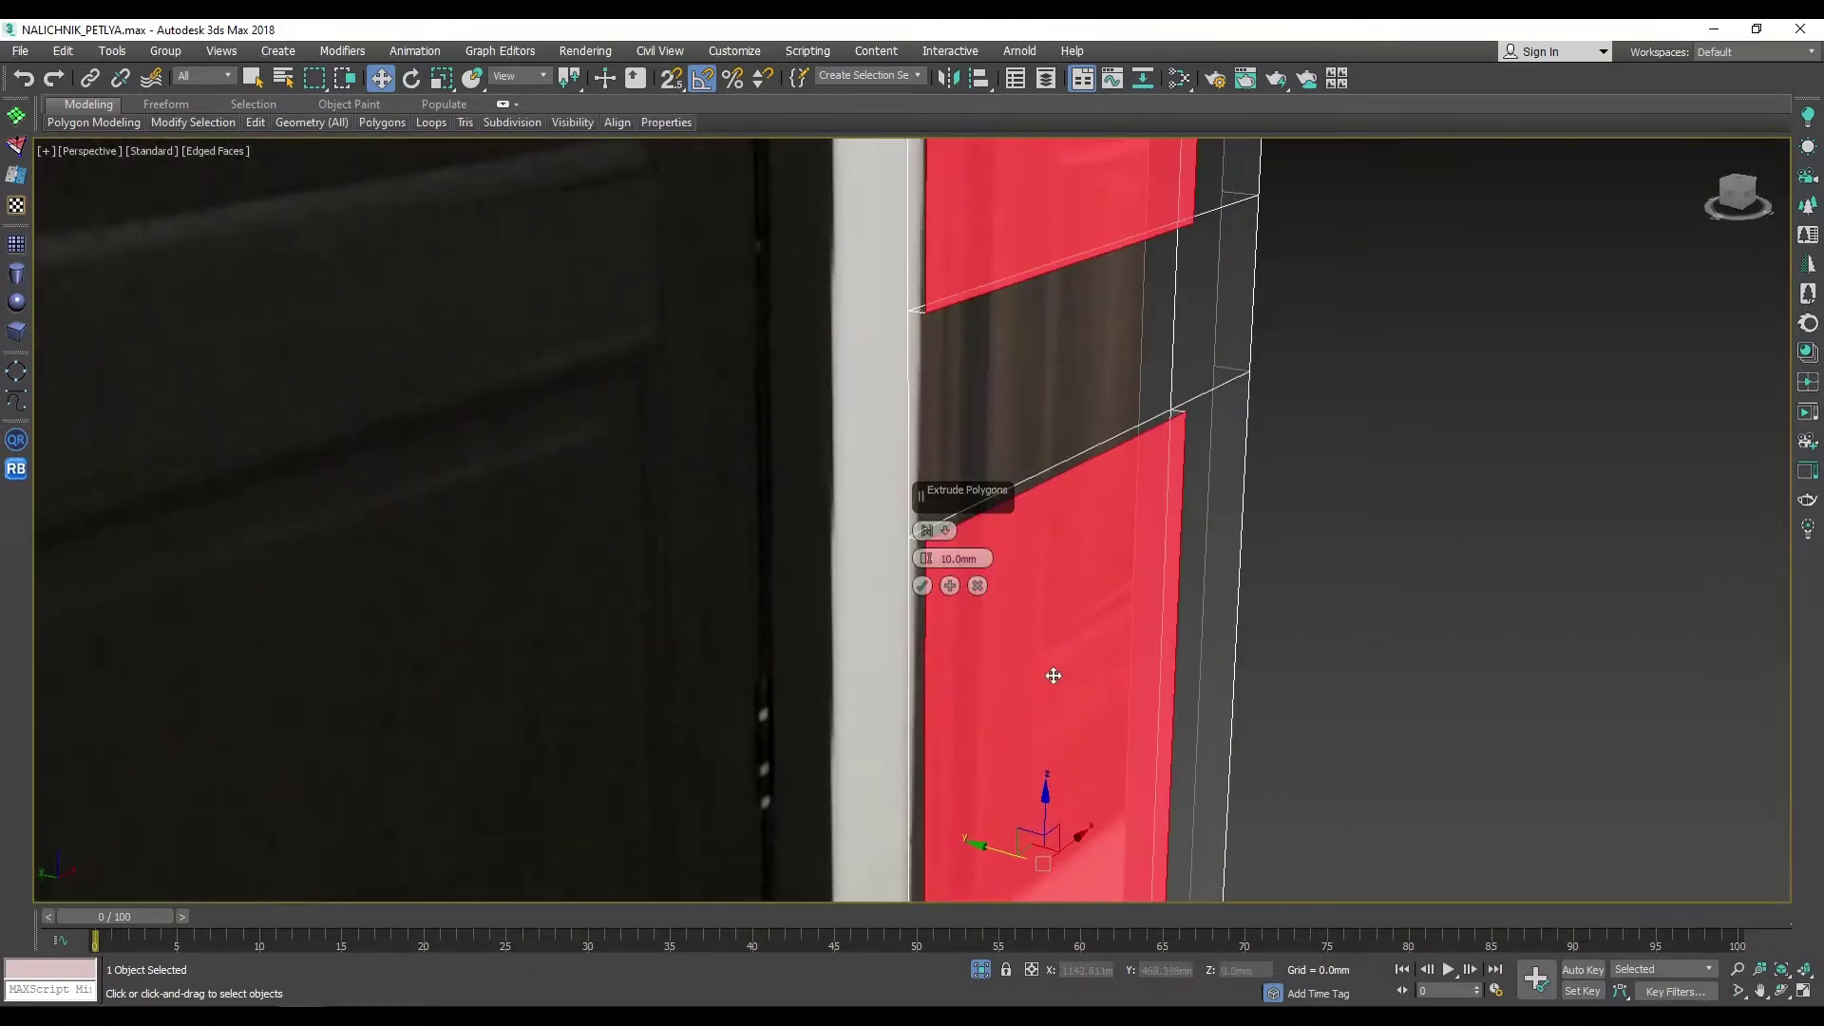
# Step: Apply the 10 mm inward extrusion and inspect the recess edges
pyautogui.click(923, 586)
pyautogui.press('2')
pyautogui.keyDown('alt'); pyautogui.moveTo(950, 570); pyautogui.dragTo(1714, 476, button='middle'); pyautogui.keyUp('alt')
pyautogui.scroll(3, 1182, 644)
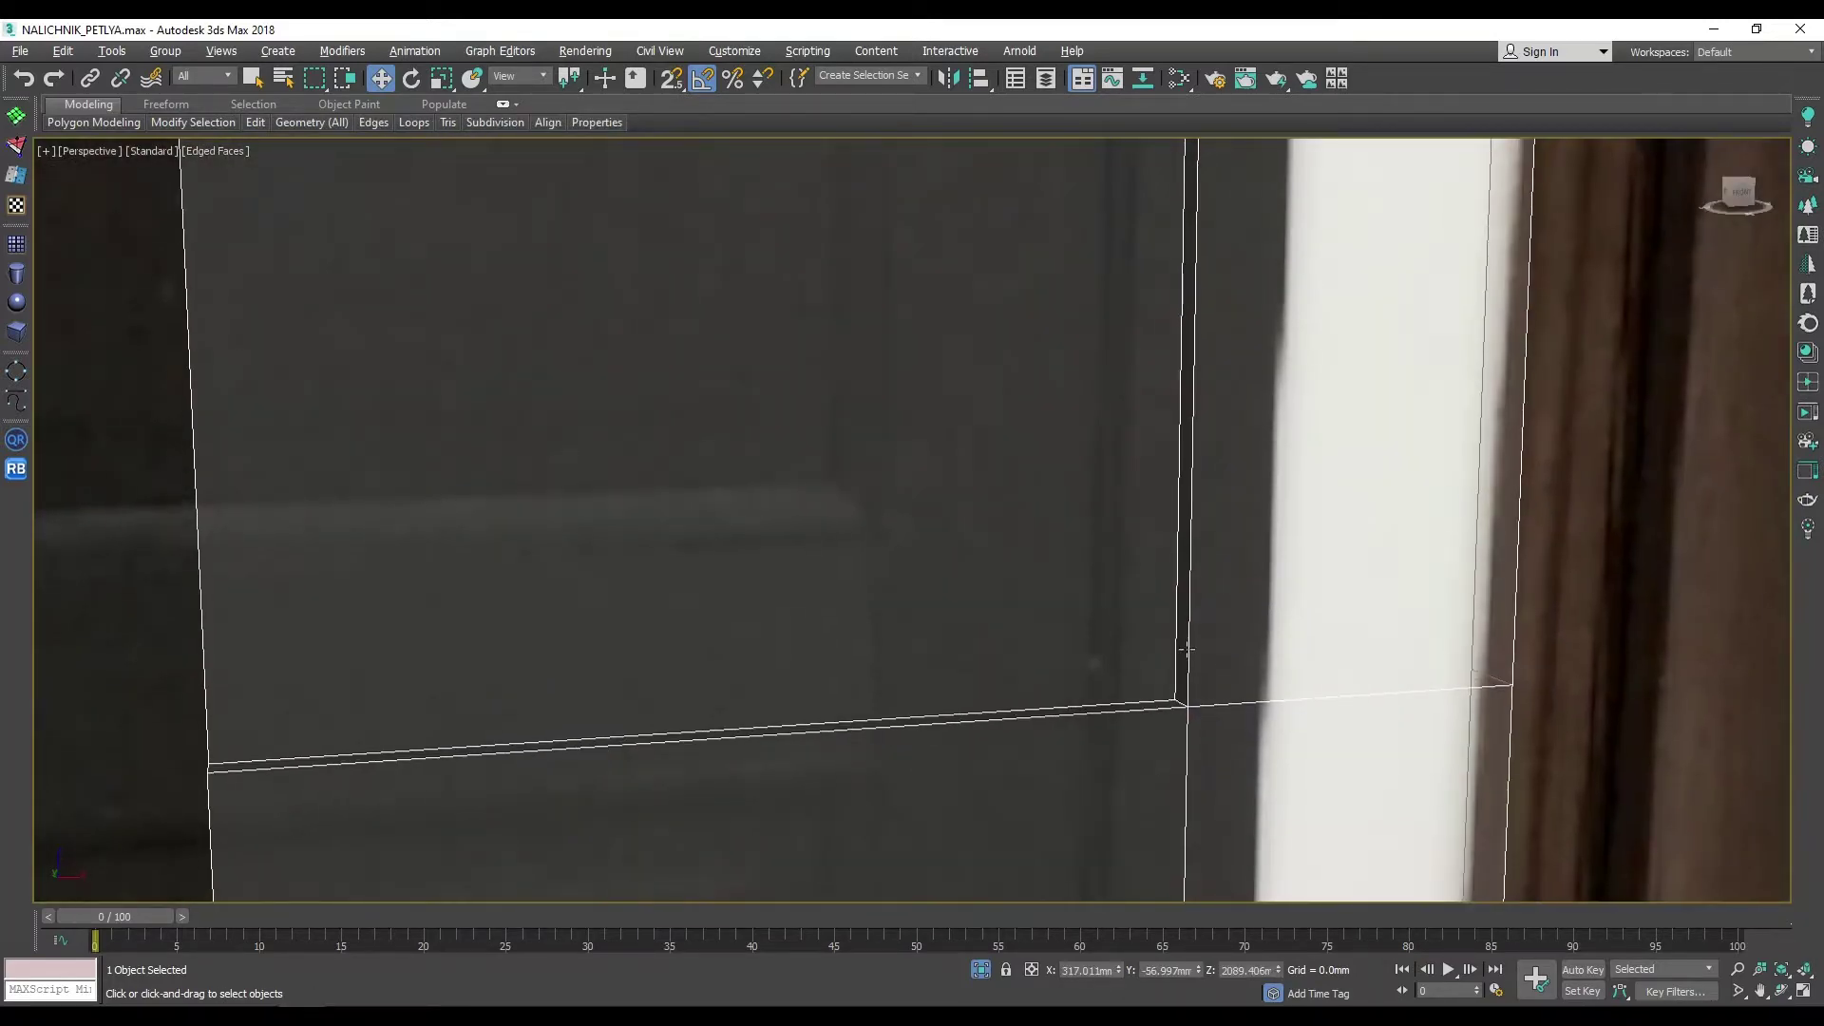
pyautogui.scroll(-3, 1183, 644)
pyautogui.scroll(-3, 1113, 738)
pyautogui.moveTo(1114, 737)
pyautogui.keyDown('alt'); pyautogui.mouseDown(button='middle')
pyautogui.moveTo(1183, 468)
pyautogui.moveTo(813, 453)
pyautogui.moveTo(931, 557)
pyautogui.mouseUp(button='middle'); pyautogui.keyUp('alt')
pyautogui.scroll(3, 1183, 467)
# Step: Chamfer the panel's top edge by about 53 mm
pyautogui.click(813, 453)
pyautogui.hotkey('ctrl', 'shift', 'c')
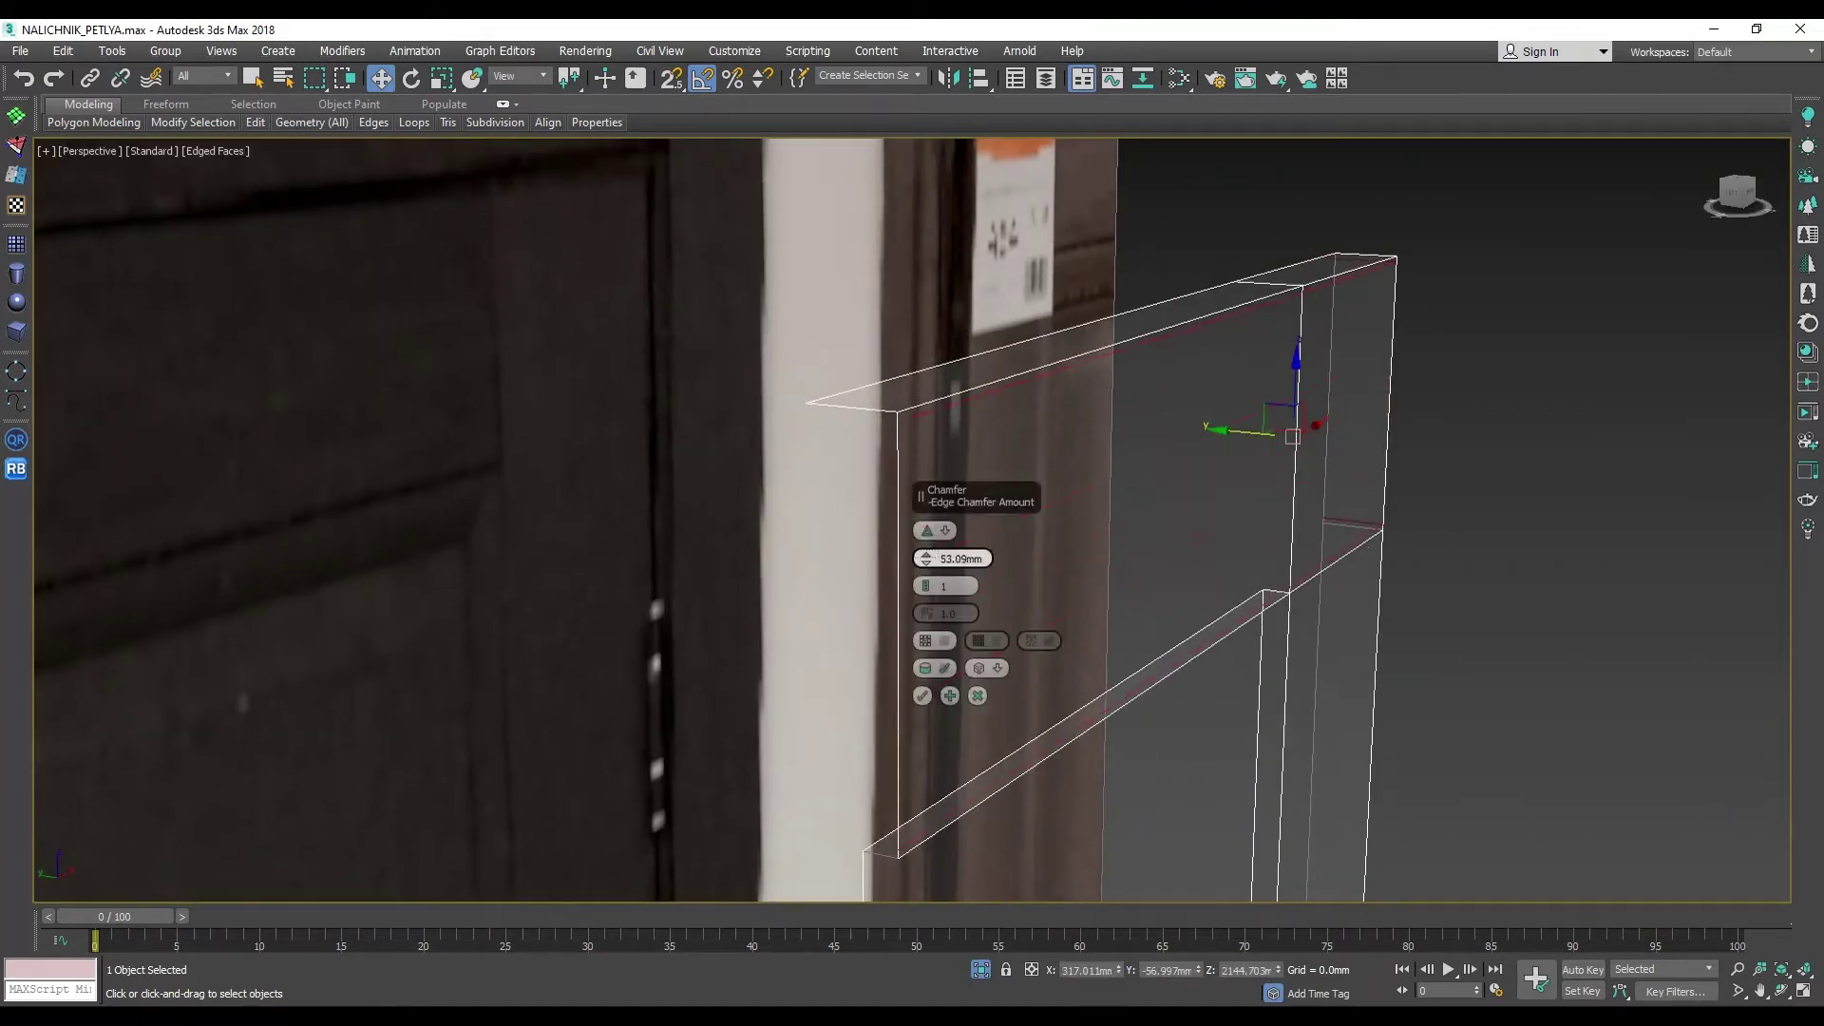
pyautogui.scroll(-5, 1193, 646)
pyautogui.scroll(5, 1193, 646)
pyautogui.keyDown('alt'); pyautogui.moveTo(1193, 647); pyautogui.dragTo(1391, 629, button='middle'); pyautogui.keyUp('alt')
pyautogui.moveTo(926, 558); pyautogui.dragTo(932, 548)
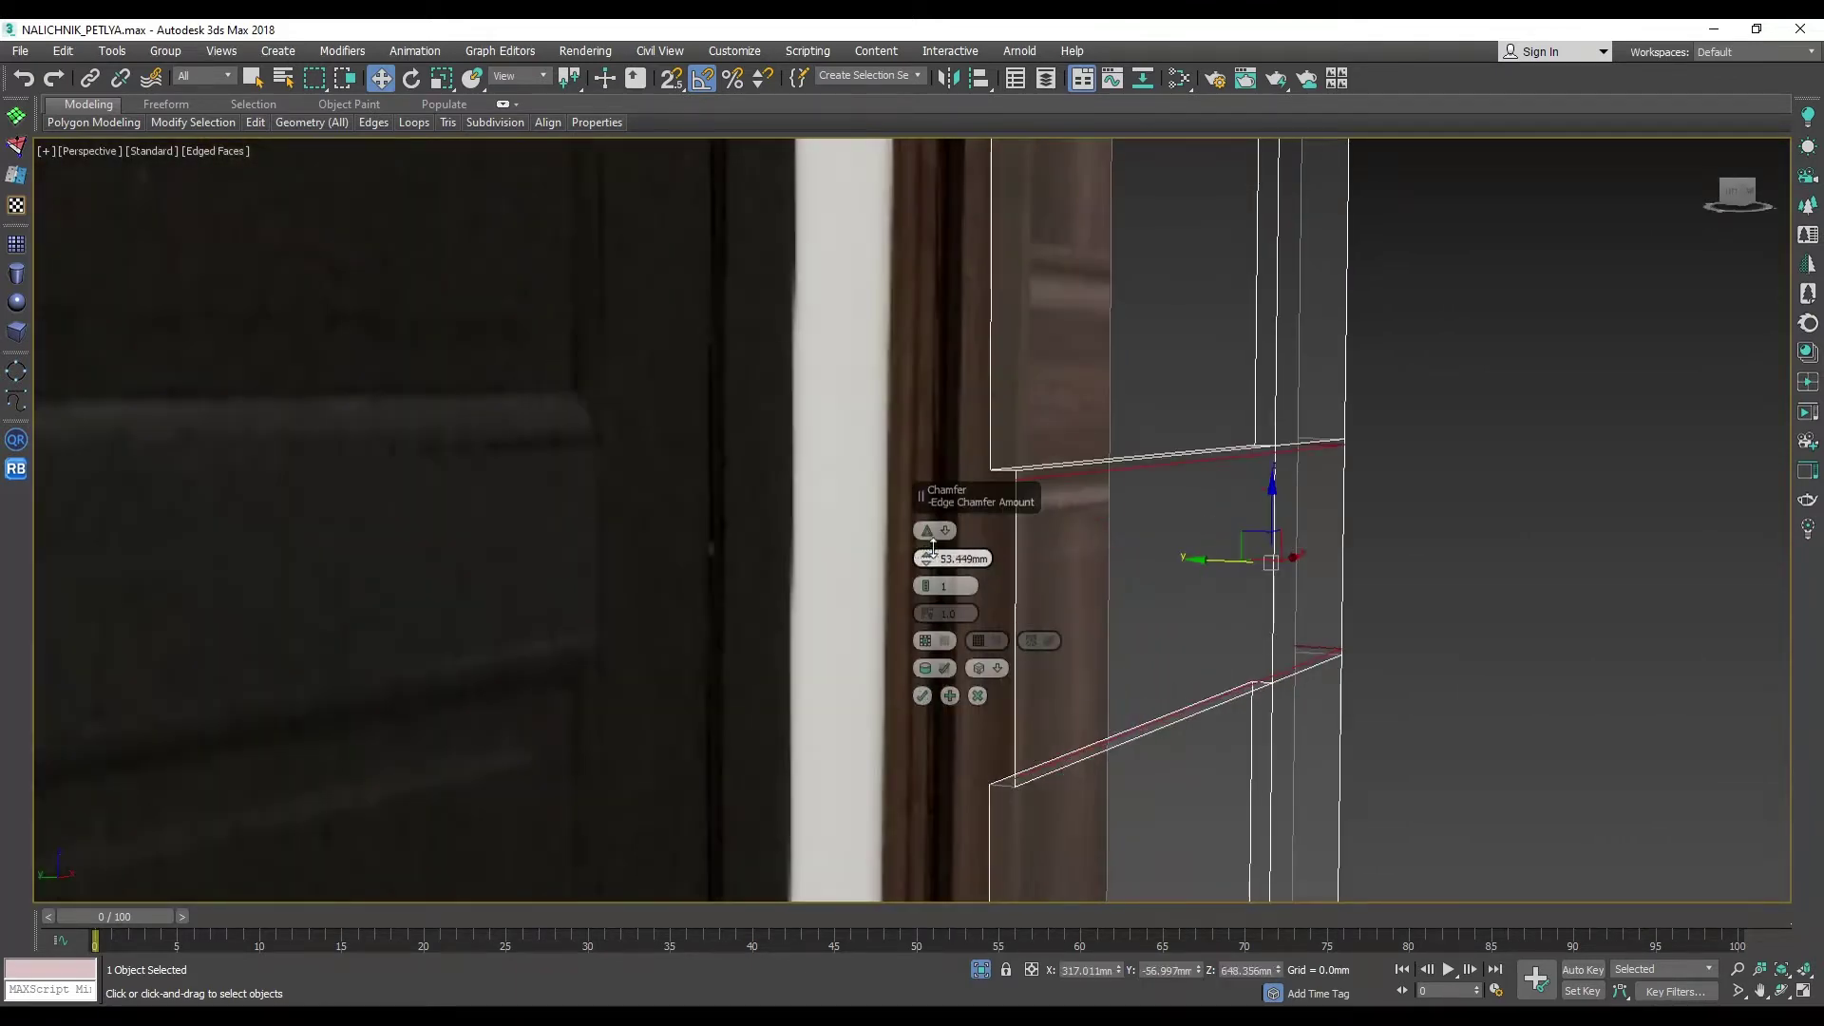
pyautogui.scroll(-5, 1265, 566)
pyautogui.scroll(4, 1239, 630)
pyautogui.click(922, 695)
# Step: Select a trim face and compare the molding against the door reference photo
pyautogui.scroll(3, 1079, 701)
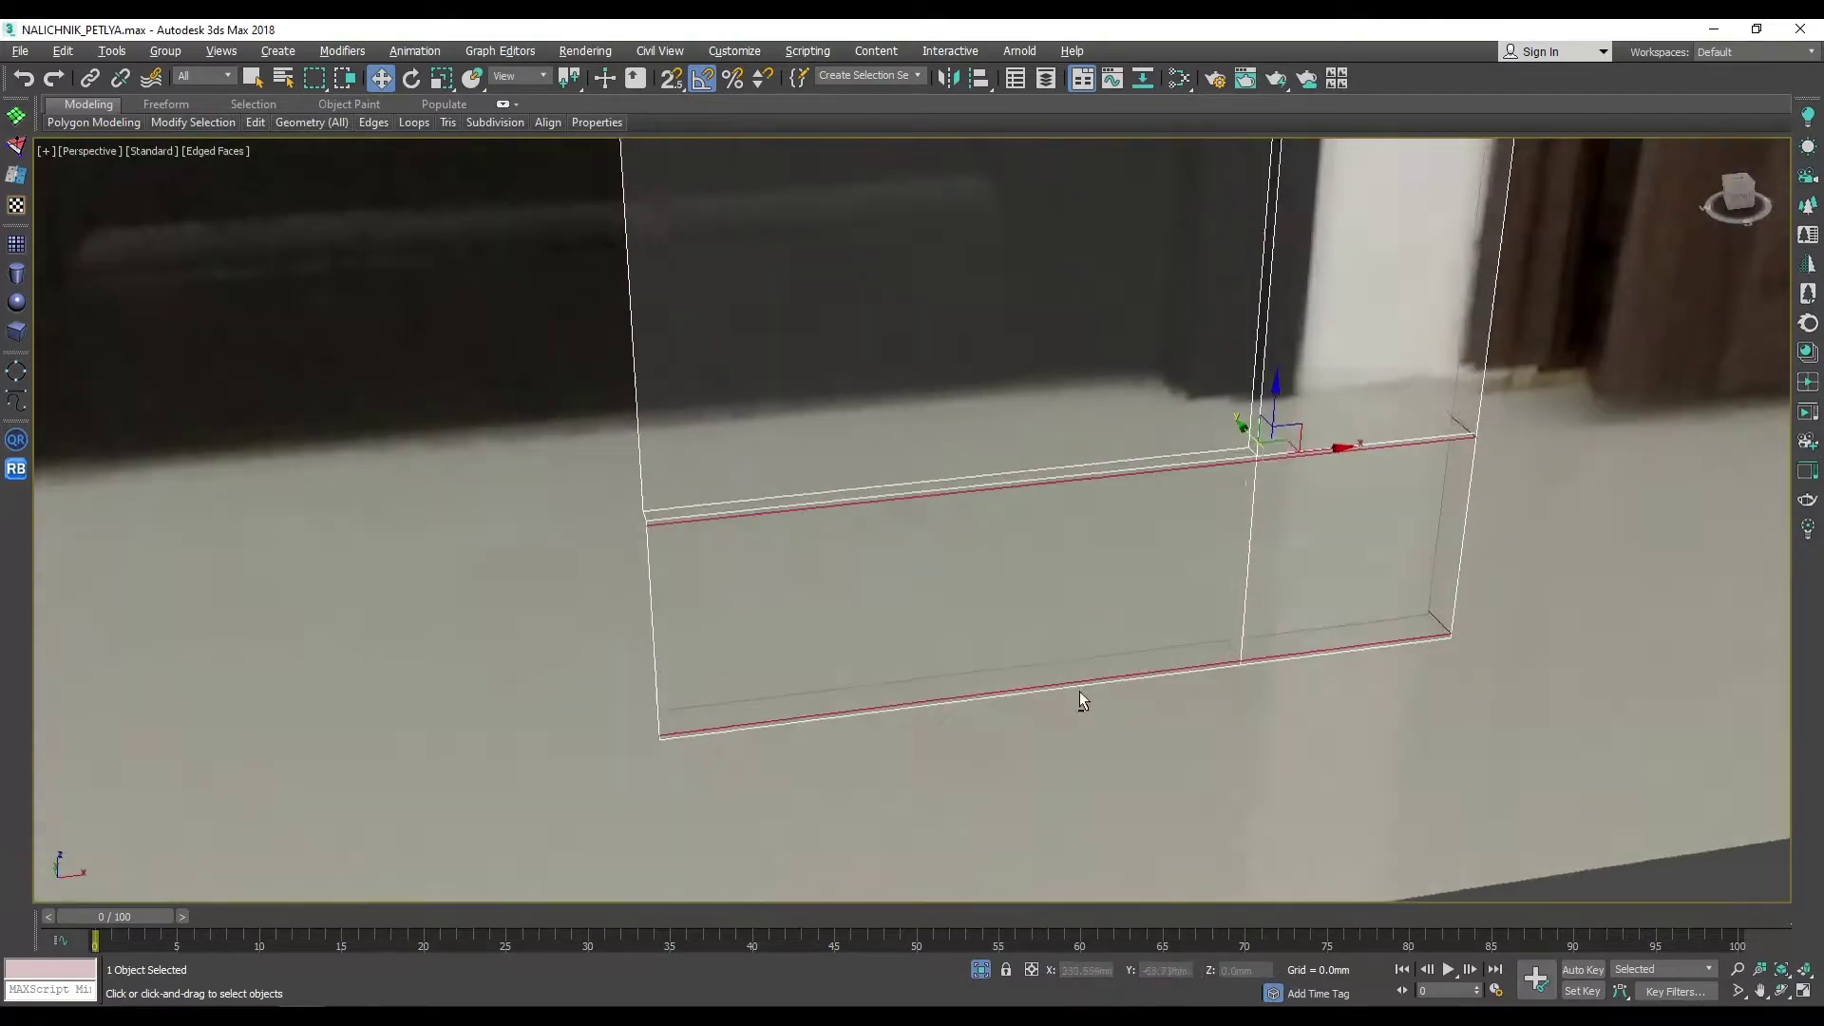
pyautogui.press('4')
pyautogui.click(1279, 595)
pyautogui.scroll(-5, 1308, 770)
pyautogui.keyDown('alt'); pyautogui.moveTo(1308, 770); pyautogui.dragTo(1279, 440, button='middle'); pyautogui.keyUp('alt')
pyautogui.scroll(5, 1368, 435)
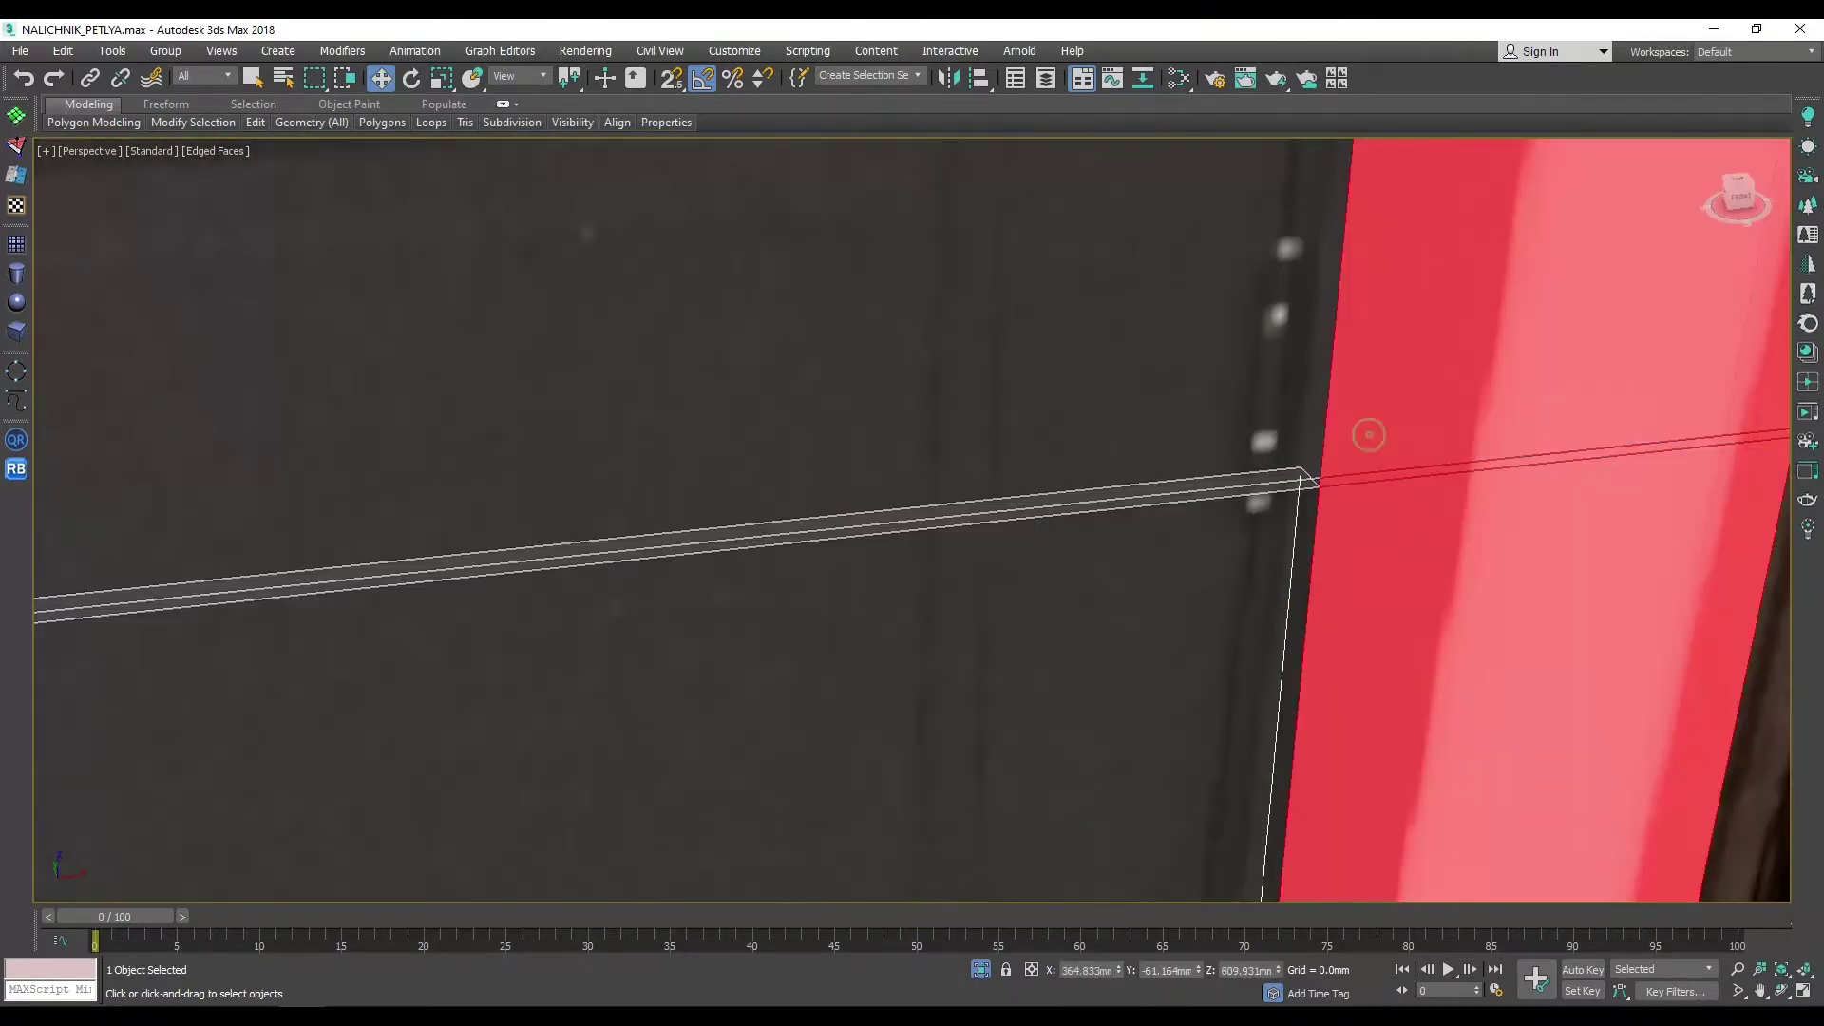
pyautogui.hotkey('alt', 'Tab')
pyautogui.moveTo(730, 122); pyautogui.dragTo(798, 122)
pyautogui.hotkey('alt', 'Tab')
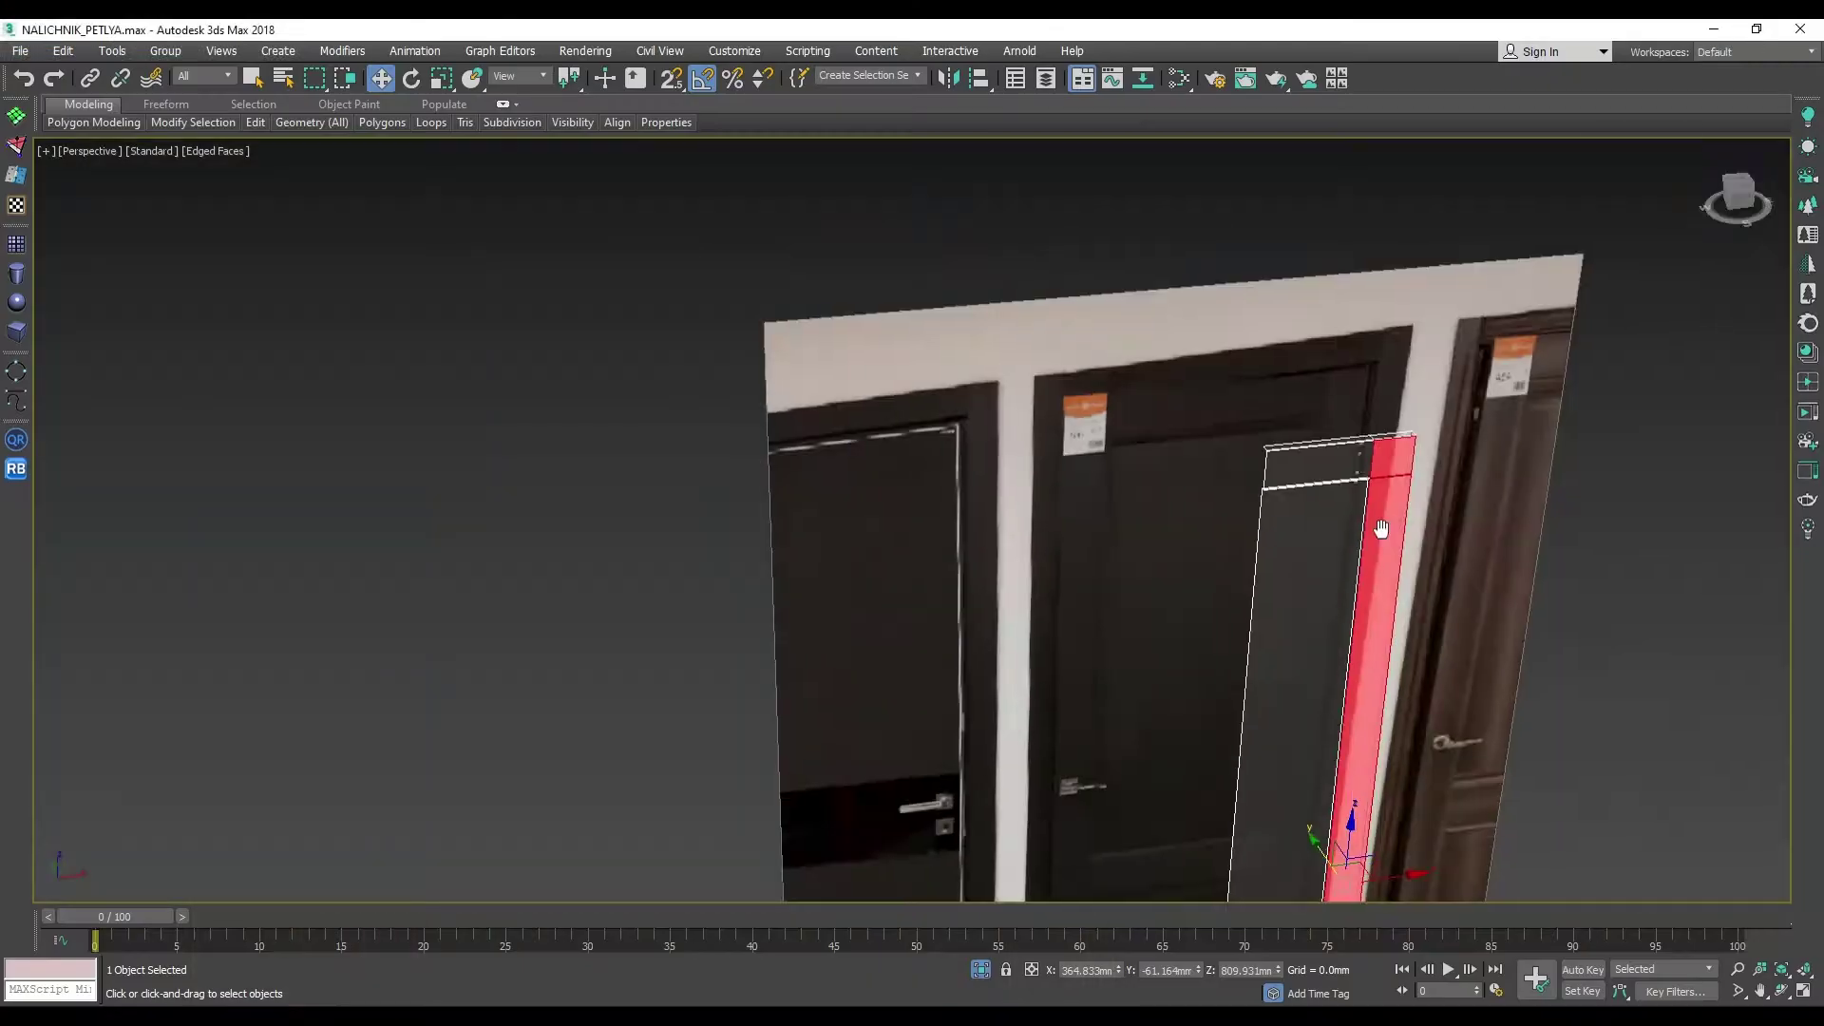
pyautogui.scroll(5, 1406, 485)
pyautogui.scroll(-5, 1479, 282)
pyautogui.scroll(3, 1547, 521)
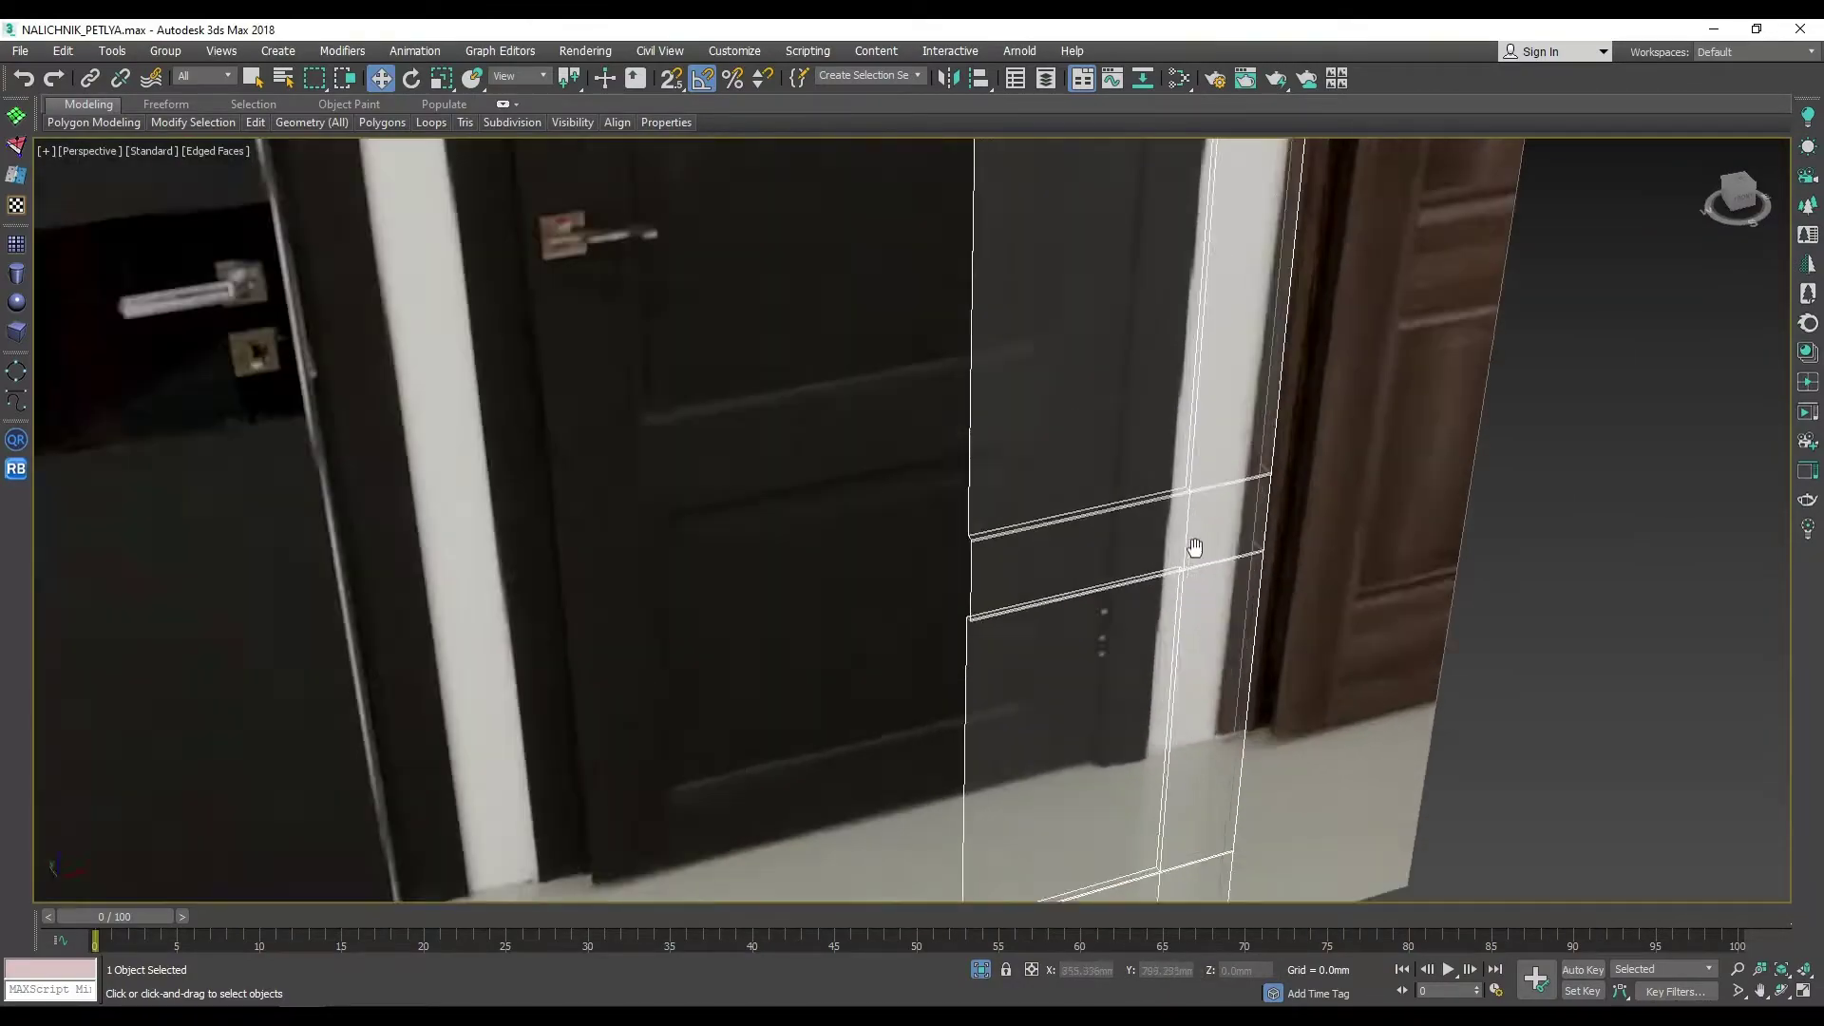
# Step: Give the recess edges a 3.586 mm chamfer and add connecting edges
pyautogui.press('2')
pyautogui.scroll(2, 1336, 650)
pyautogui.keyDown('alt'); pyautogui.moveTo(1336, 650); pyautogui.dragTo(1091, 624, button='middle'); pyautogui.keyUp('alt')
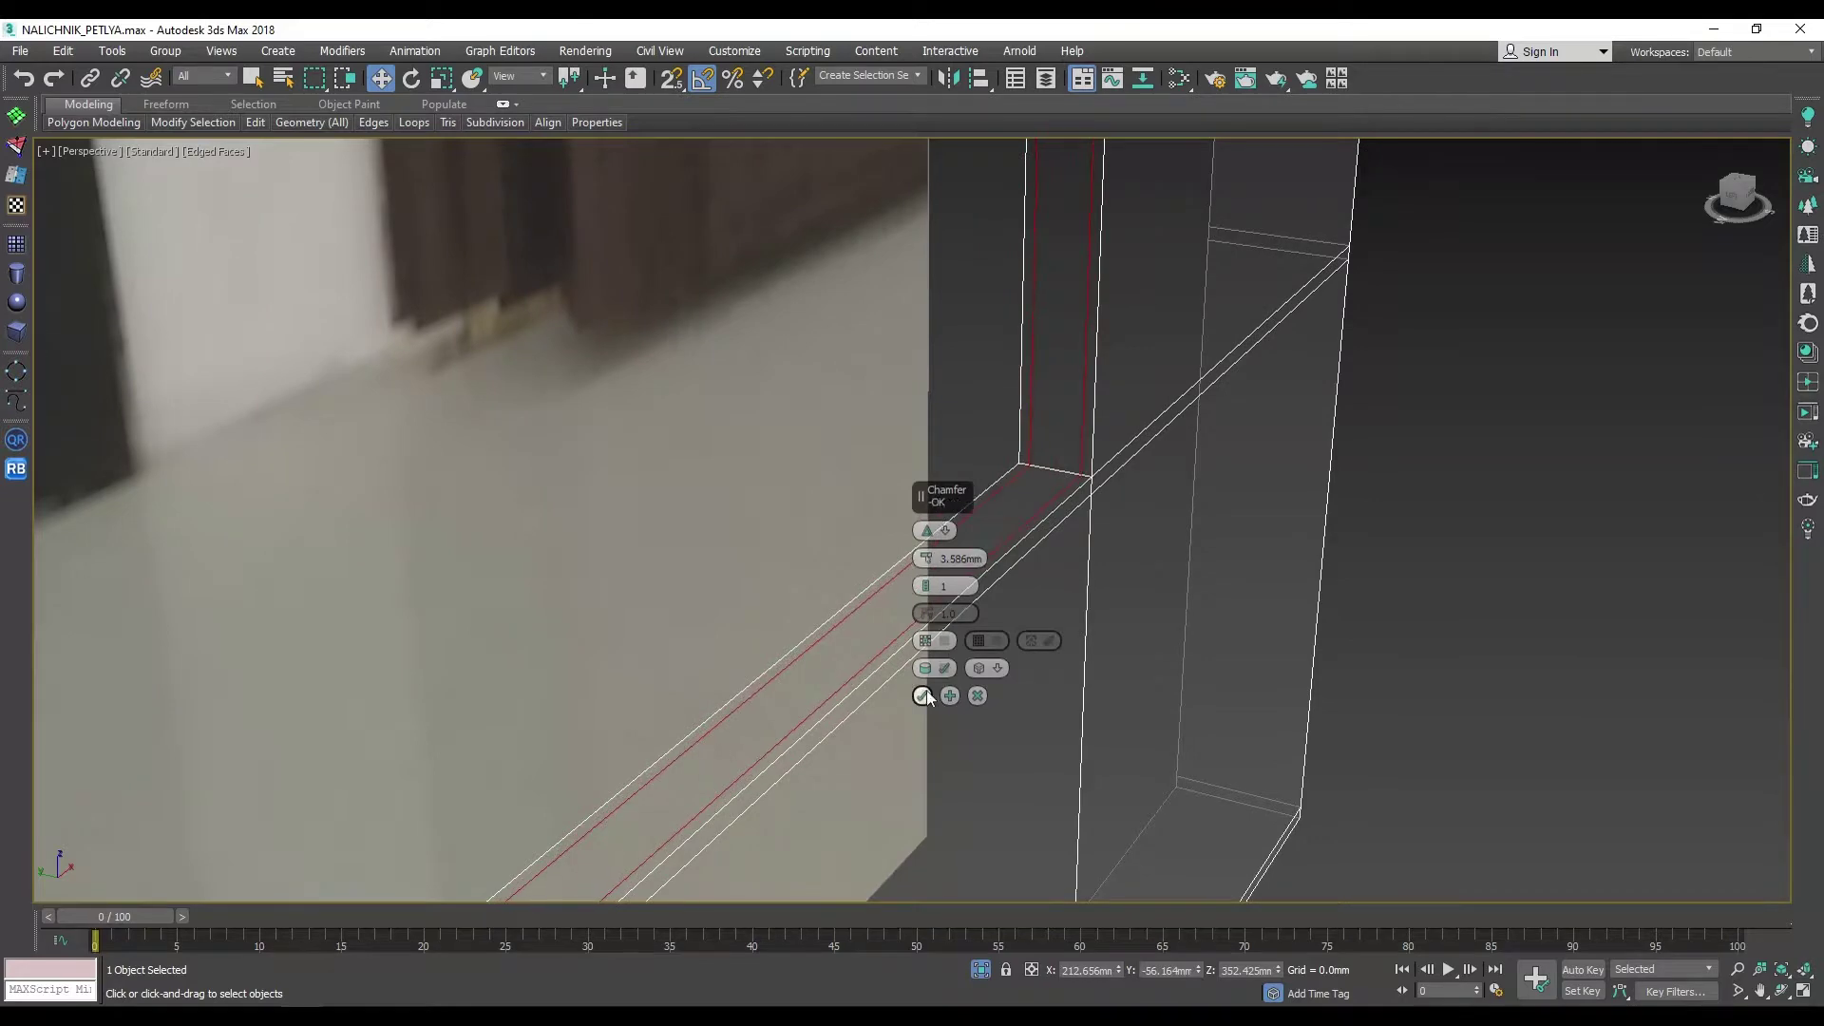
pyautogui.click(924, 697)
pyautogui.keyDown('alt'); pyautogui.moveTo(923, 697); pyautogui.dragTo(1194, 340, button='middle'); pyautogui.keyUp('alt')
pyautogui.click(922, 613)
pyautogui.moveTo(922, 614)
pyautogui.keyDown('alt'); pyautogui.mouseDown(button='middle')
pyautogui.moveTo(1399, 621)
pyautogui.moveTo(1248, 610)
pyautogui.moveTo(1216, 575)
pyautogui.moveTo(52, 58)
pyautogui.mouseUp(button='middle'); pyautogui.keyUp('alt')
# Step: Save the scene as DOOR_003.max
pyautogui.click(20, 50)
pyautogui.click(42, 189)
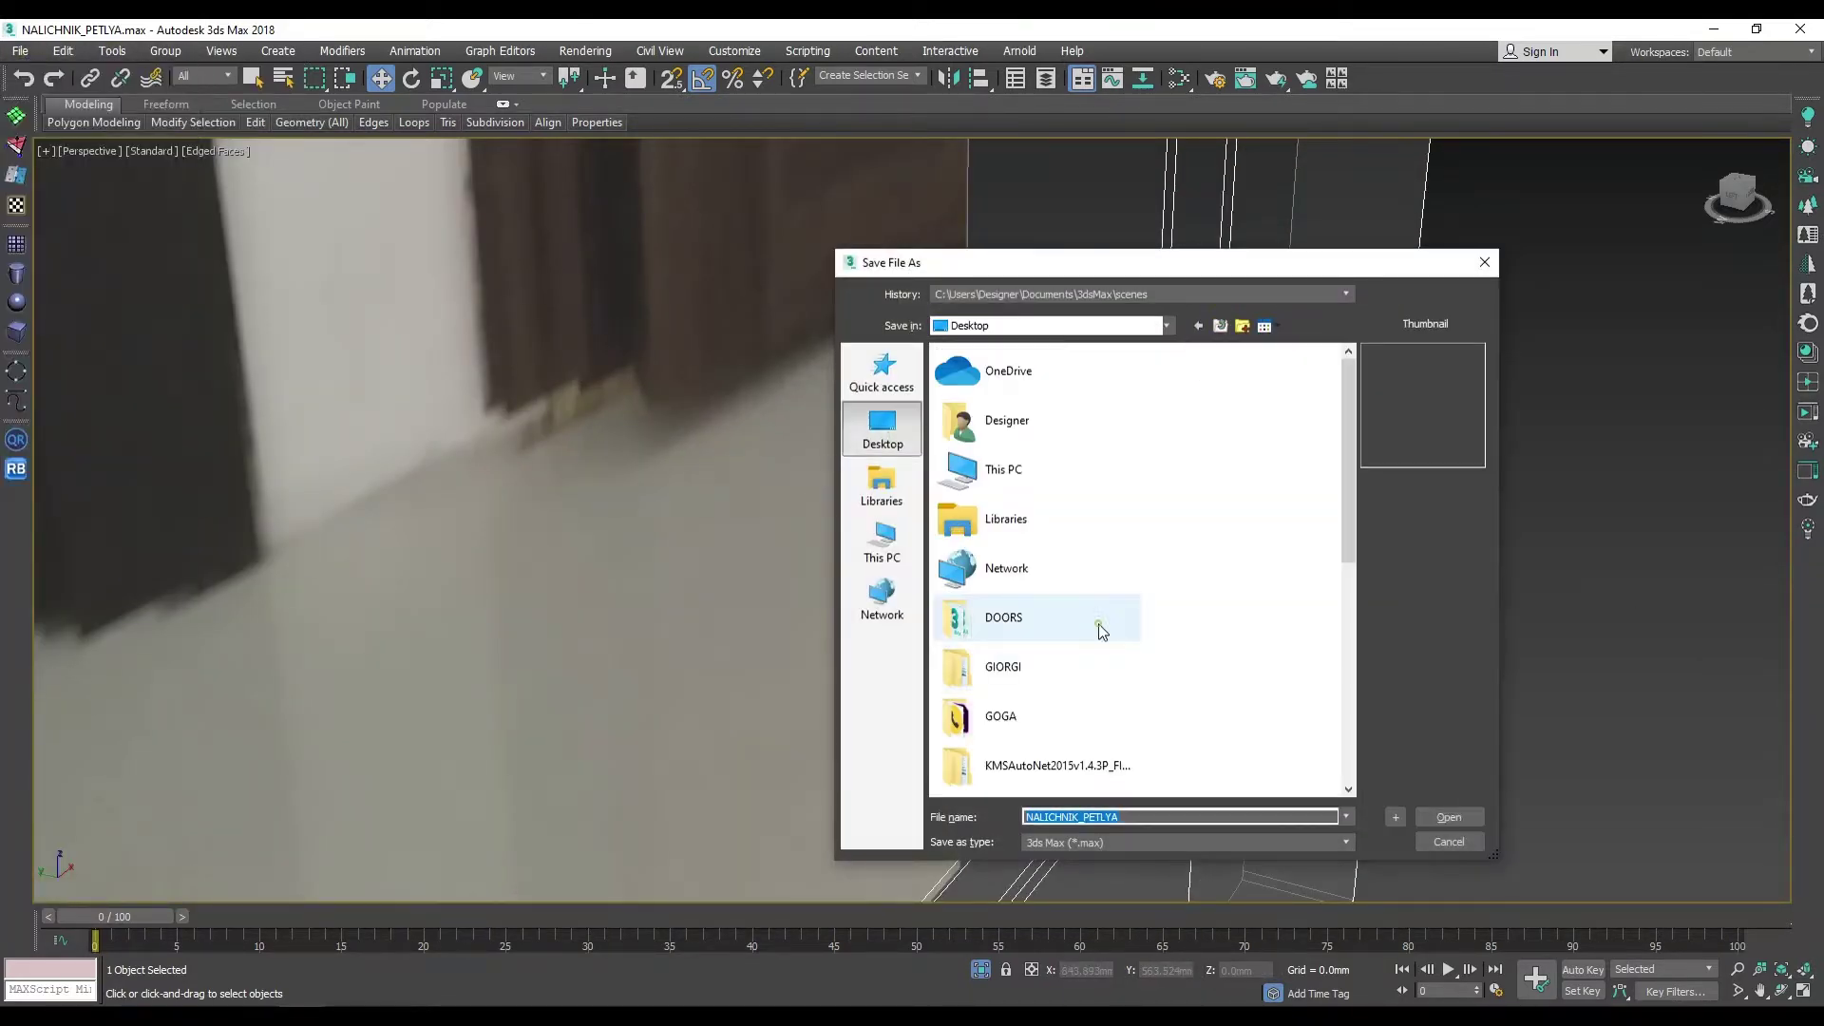
pyautogui.click(1449, 819)
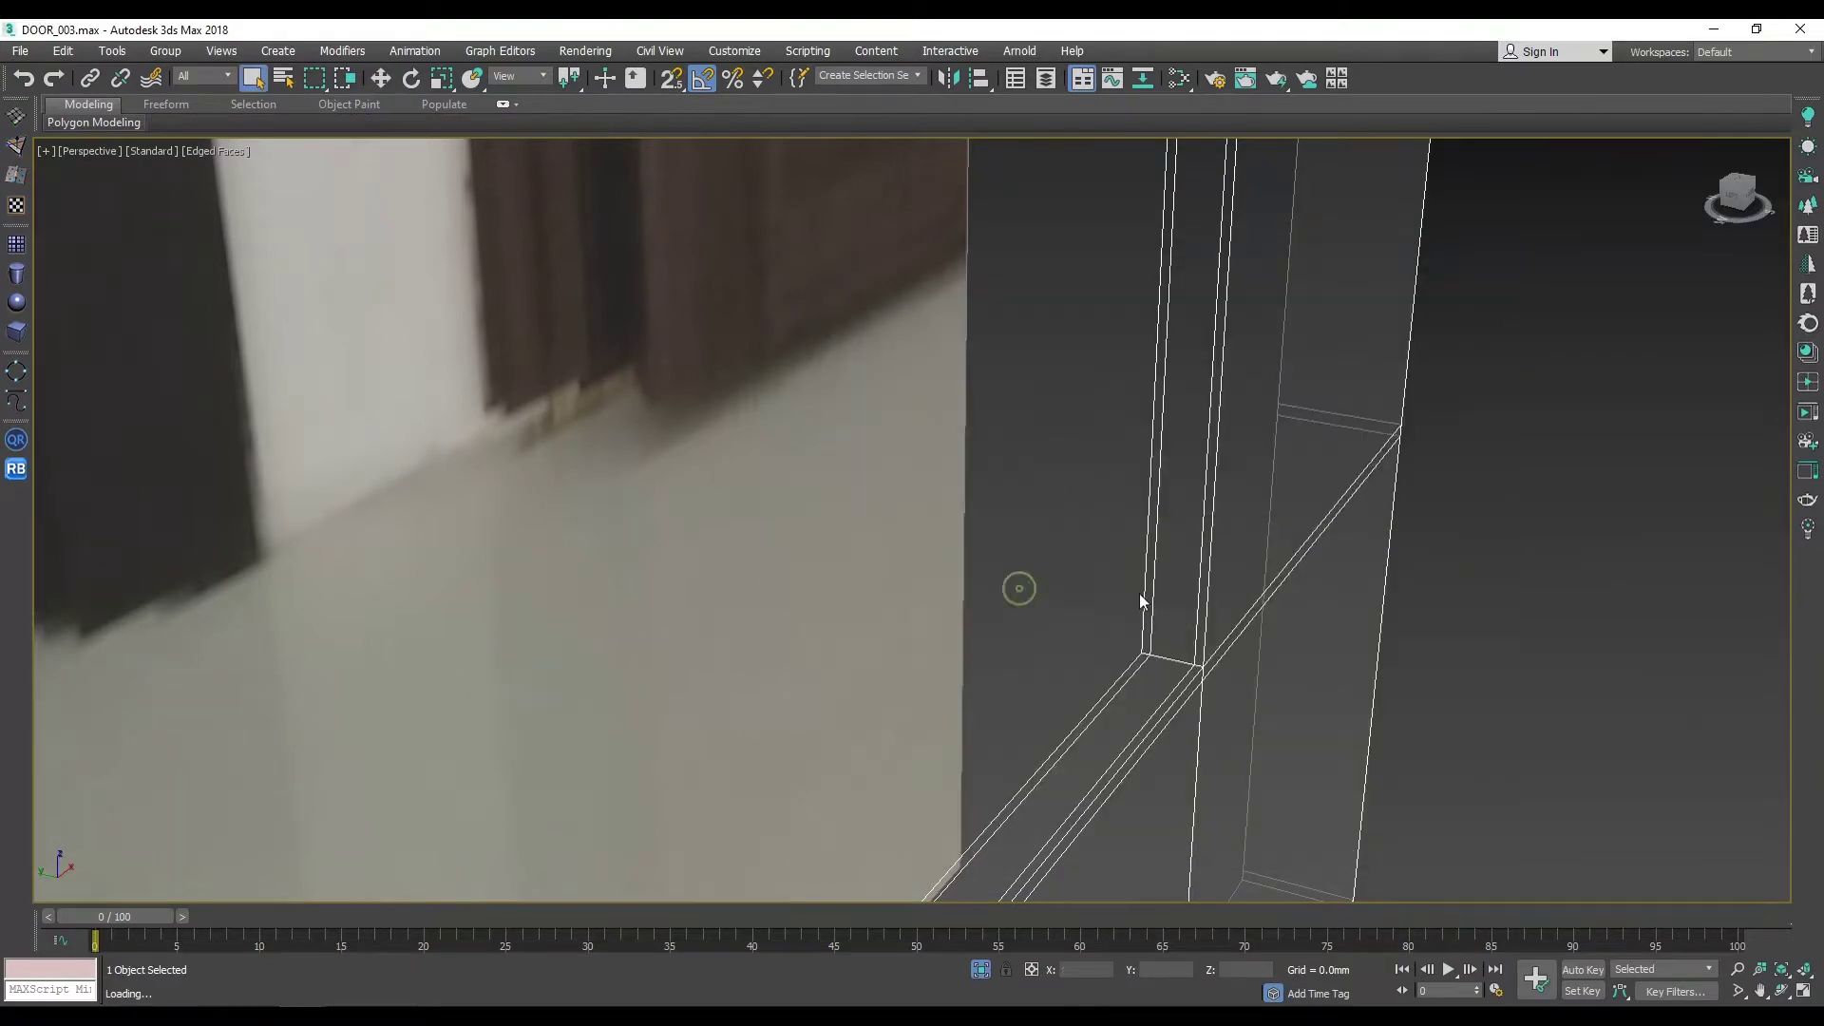
# Step: Adjust the frame-top vertices using the Move Transform Type-In
pyautogui.moveTo(1279, 580)
pyautogui.keyDown('alt'); pyautogui.mouseDown(button='middle')
pyautogui.moveTo(1270, 378)
pyautogui.moveTo(957, 443)
pyautogui.mouseUp(button='middle'); pyautogui.keyUp('alt')
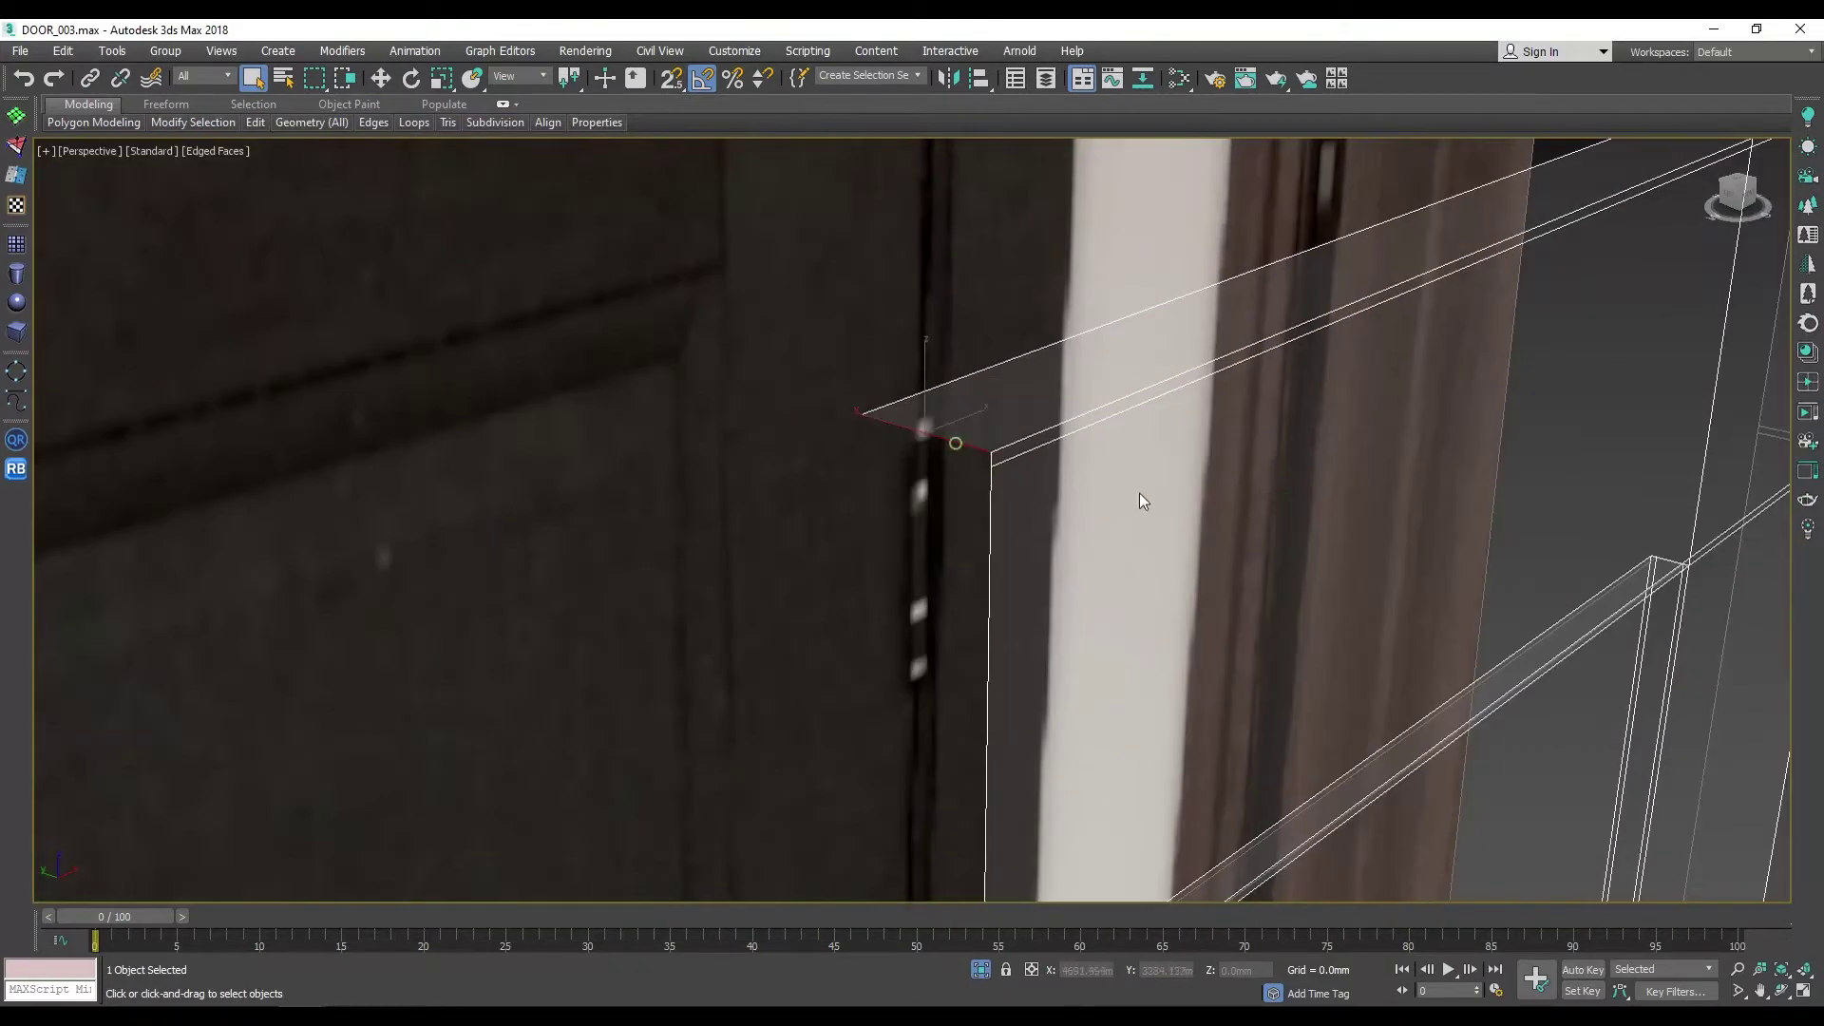
pyautogui.keyDown('alt'); pyautogui.moveTo(1337, 567); pyautogui.dragTo(1018, 615, button='middle'); pyautogui.keyUp('alt')
pyautogui.press('w')
pyautogui.press('F12')
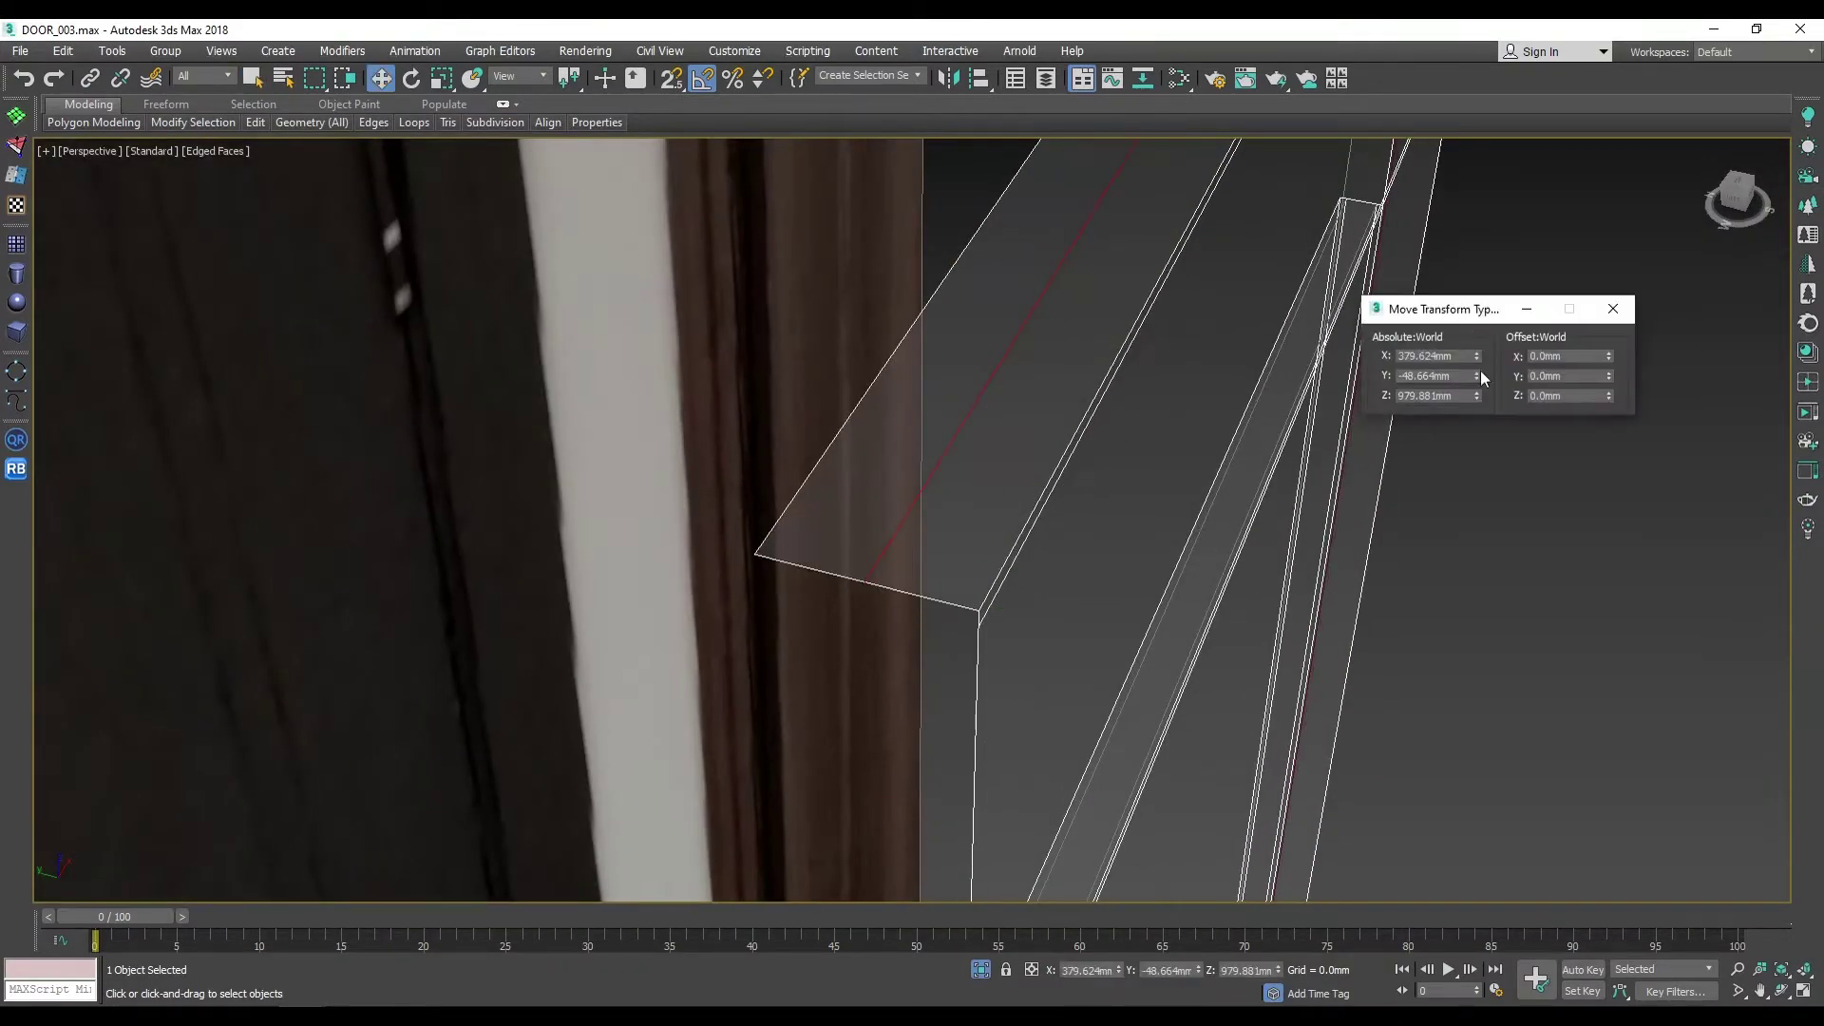
pyautogui.press('F12')
# Step: Inspect the frame top and review the frame object's properties
pyautogui.moveTo(1570, 390)
pyautogui.keyDown('alt'); pyautogui.mouseDown(button='middle')
pyautogui.moveTo(1102, 364)
pyautogui.moveTo(1441, 342)
pyautogui.moveTo(1193, 427)
pyautogui.mouseUp(button='middle'); pyautogui.keyUp('alt')
pyautogui.scroll(5, 1102, 364)
pyautogui.rightClick(1311, 418)
pyautogui.click(1387, 529)
pyautogui.click(974, 788)
pyautogui.moveTo(975, 788)
pyautogui.keyDown('alt'); pyautogui.mouseDown(button='middle')
pyautogui.moveTo(1275, 711)
pyautogui.moveTo(1115, 534)
pyautogui.moveTo(1364, 479)
pyautogui.moveTo(1364, 528)
pyautogui.mouseUp(button='middle'); pyautogui.keyUp('alt')
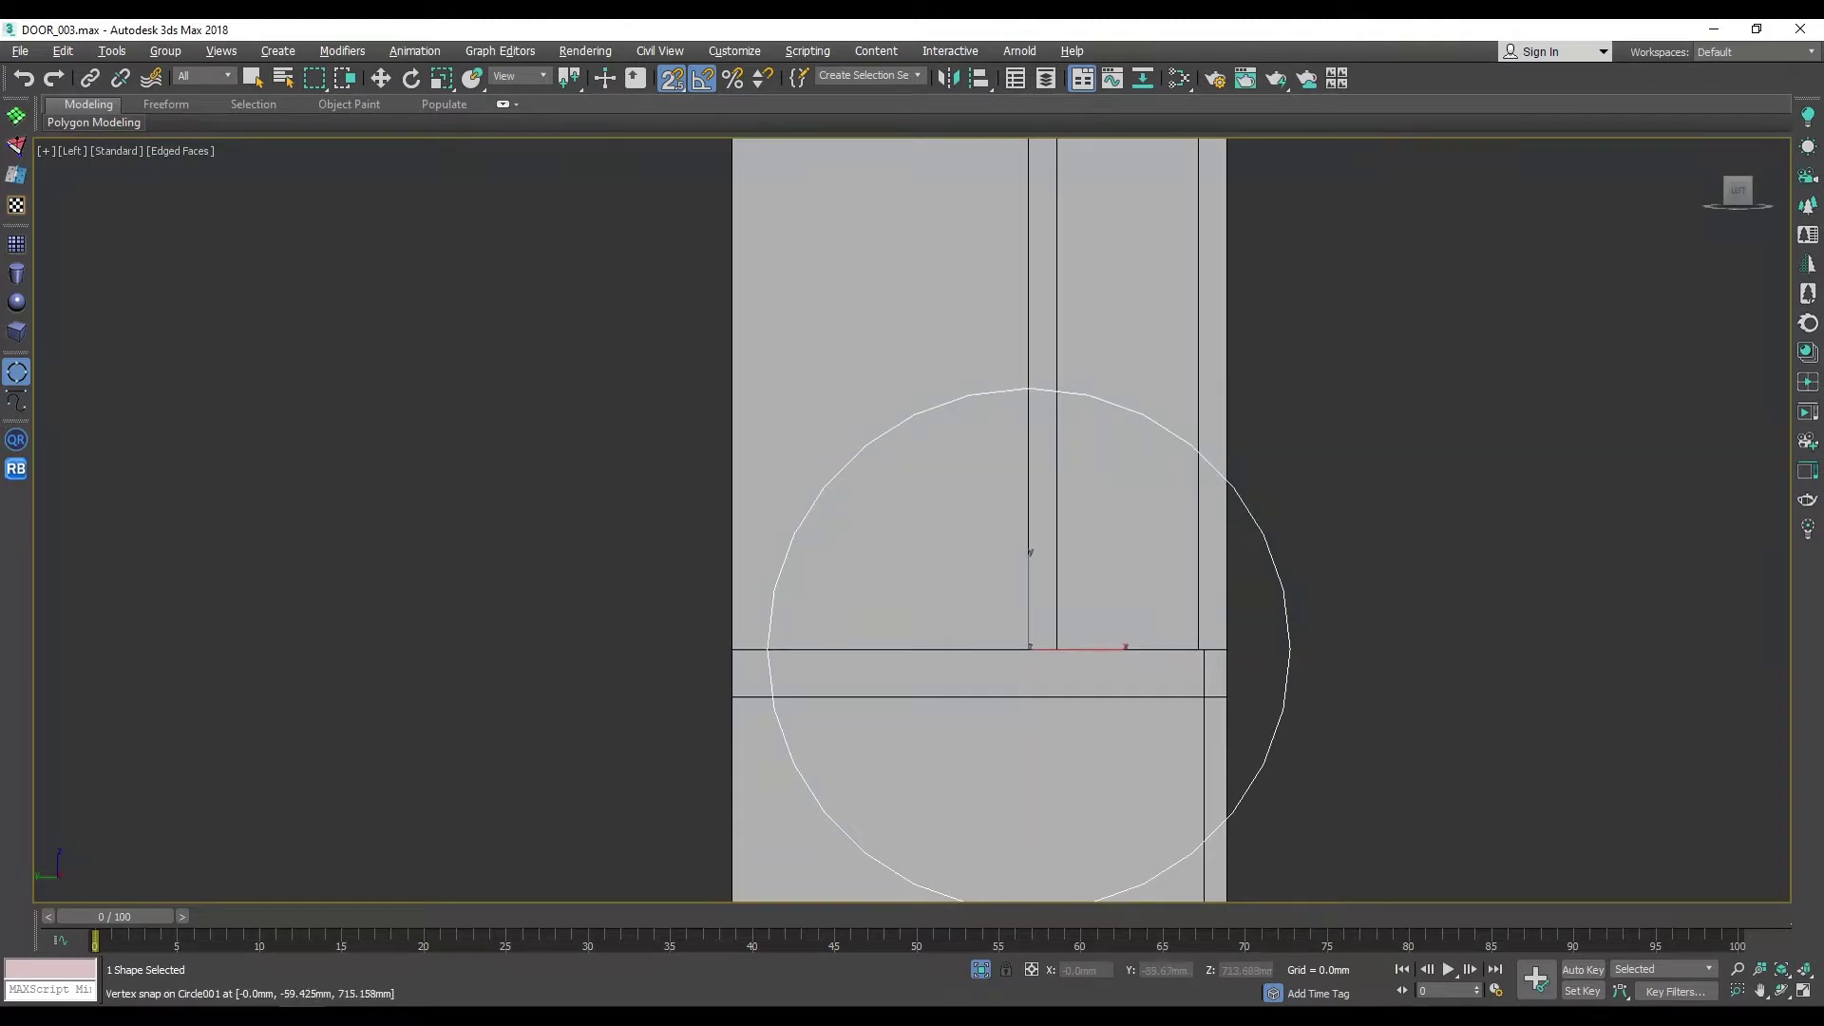
# Step: Convert Circle001 to an Editable Spline and check it in perspective
pyautogui.rightClick(1456, 533)
pyautogui.click(1507, 745)
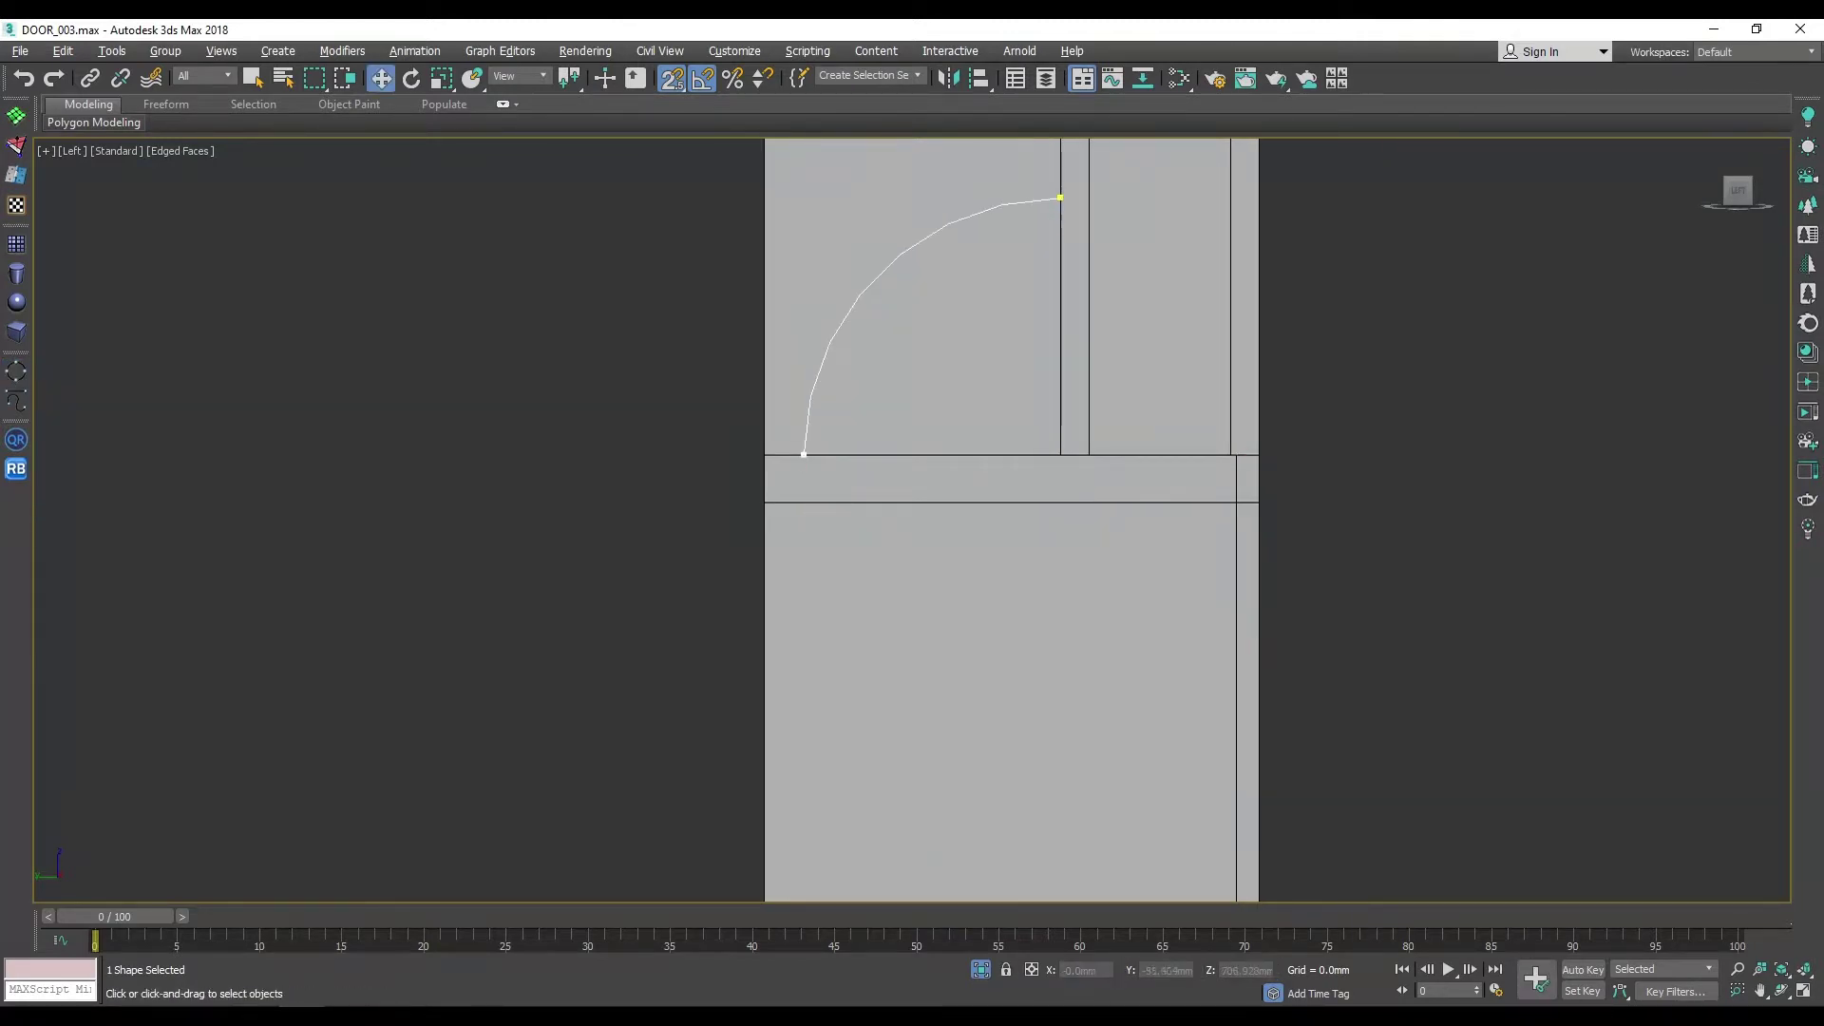
pyautogui.moveTo(918, 509); pyautogui.dragTo(901, 561, button='middle')
pyautogui.press('p')
pyautogui.moveTo(1422, 753)
pyautogui.keyDown('alt'); pyautogui.mouseDown(button='middle')
pyautogui.moveTo(1167, 544)
pyautogui.moveTo(1034, 721)
pyautogui.moveTo(1066, 708)
pyautogui.mouseUp(button='middle'); pyautogui.keyUp('alt')
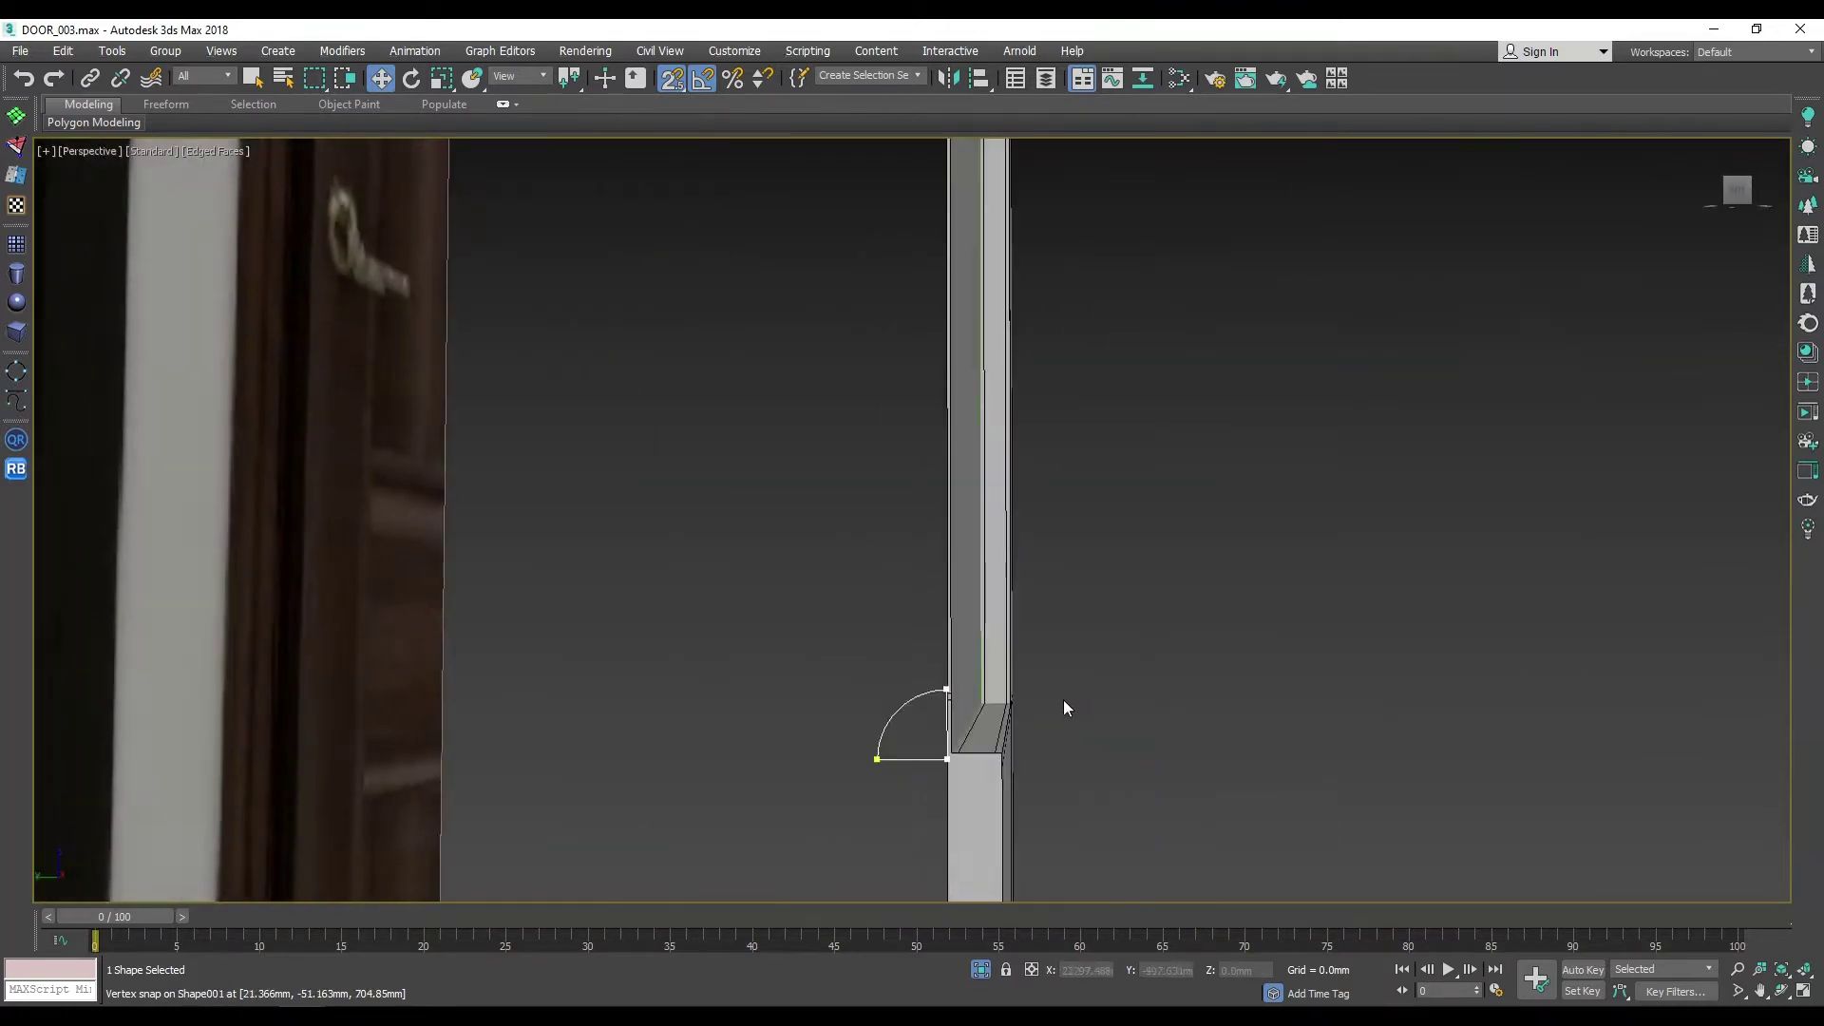
# Step: In the Left view, convert the second circle to an Editable Spline and box-select its corner vertices
pyautogui.press('l')
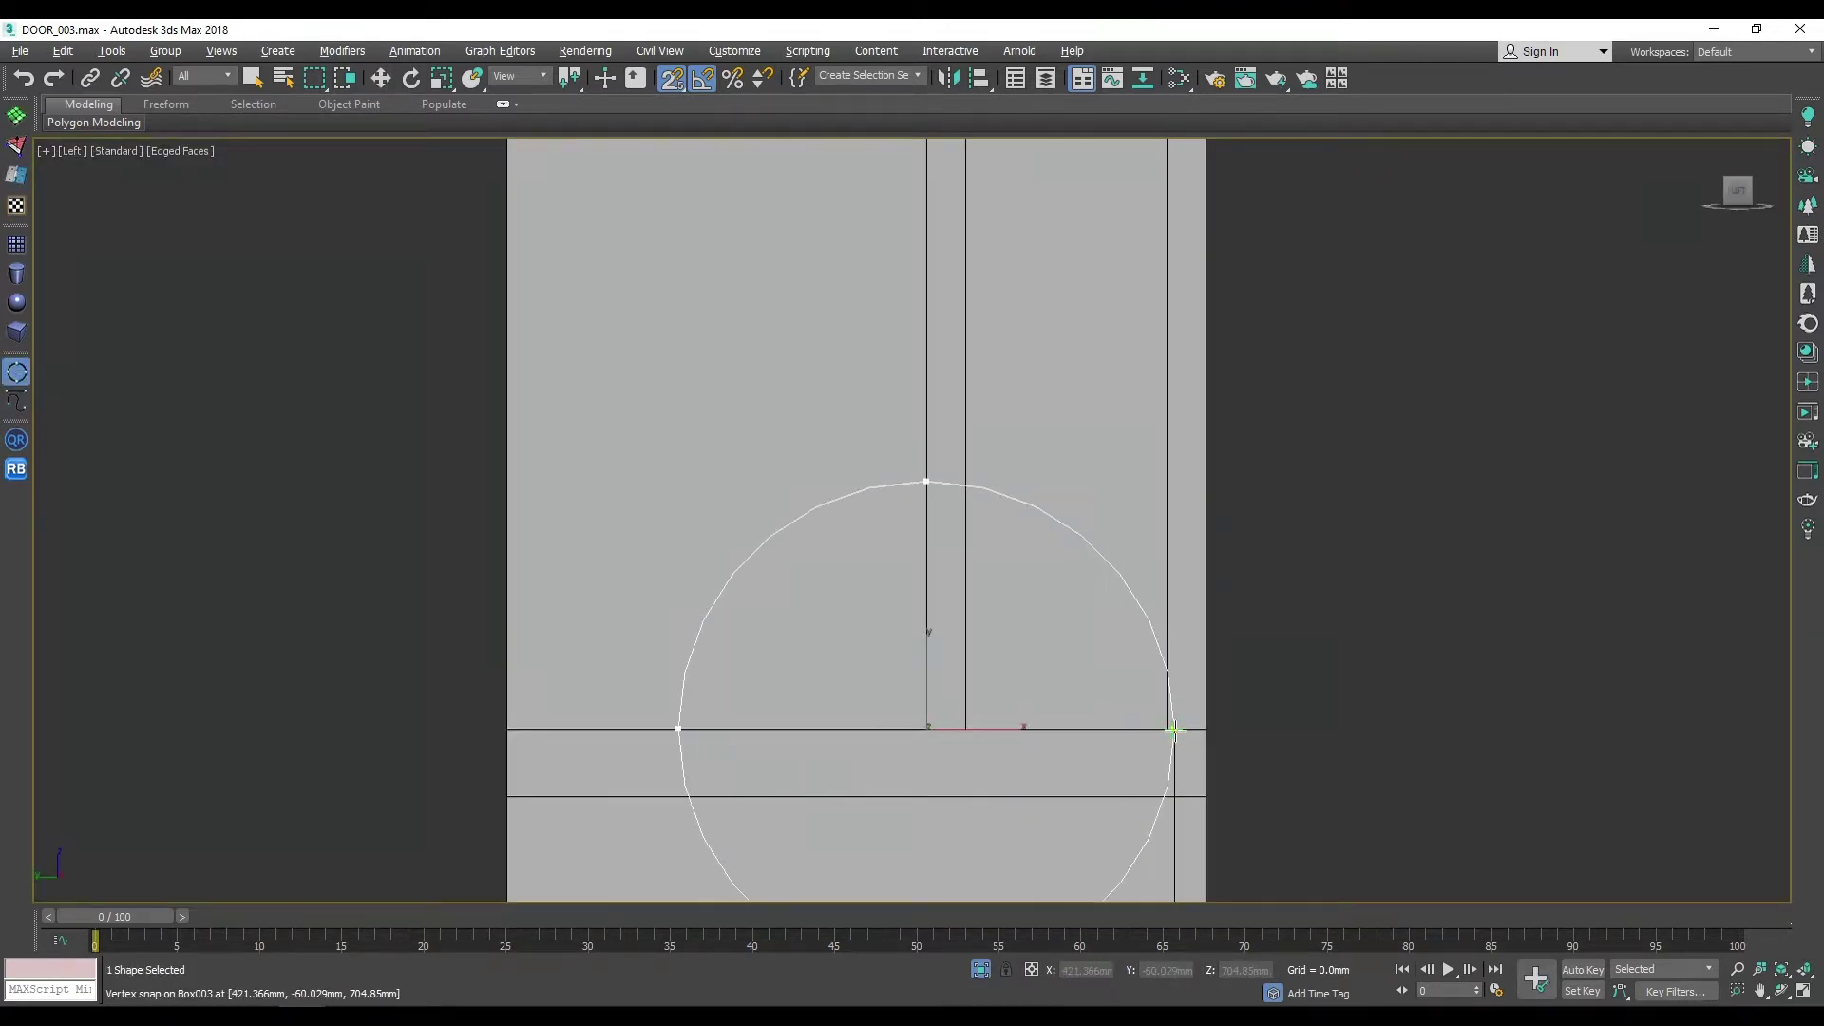
pyautogui.rightClick(893, 631)
pyautogui.click(1138, 835)
pyautogui.moveTo(1055, 832); pyautogui.dragTo(1228, 886)
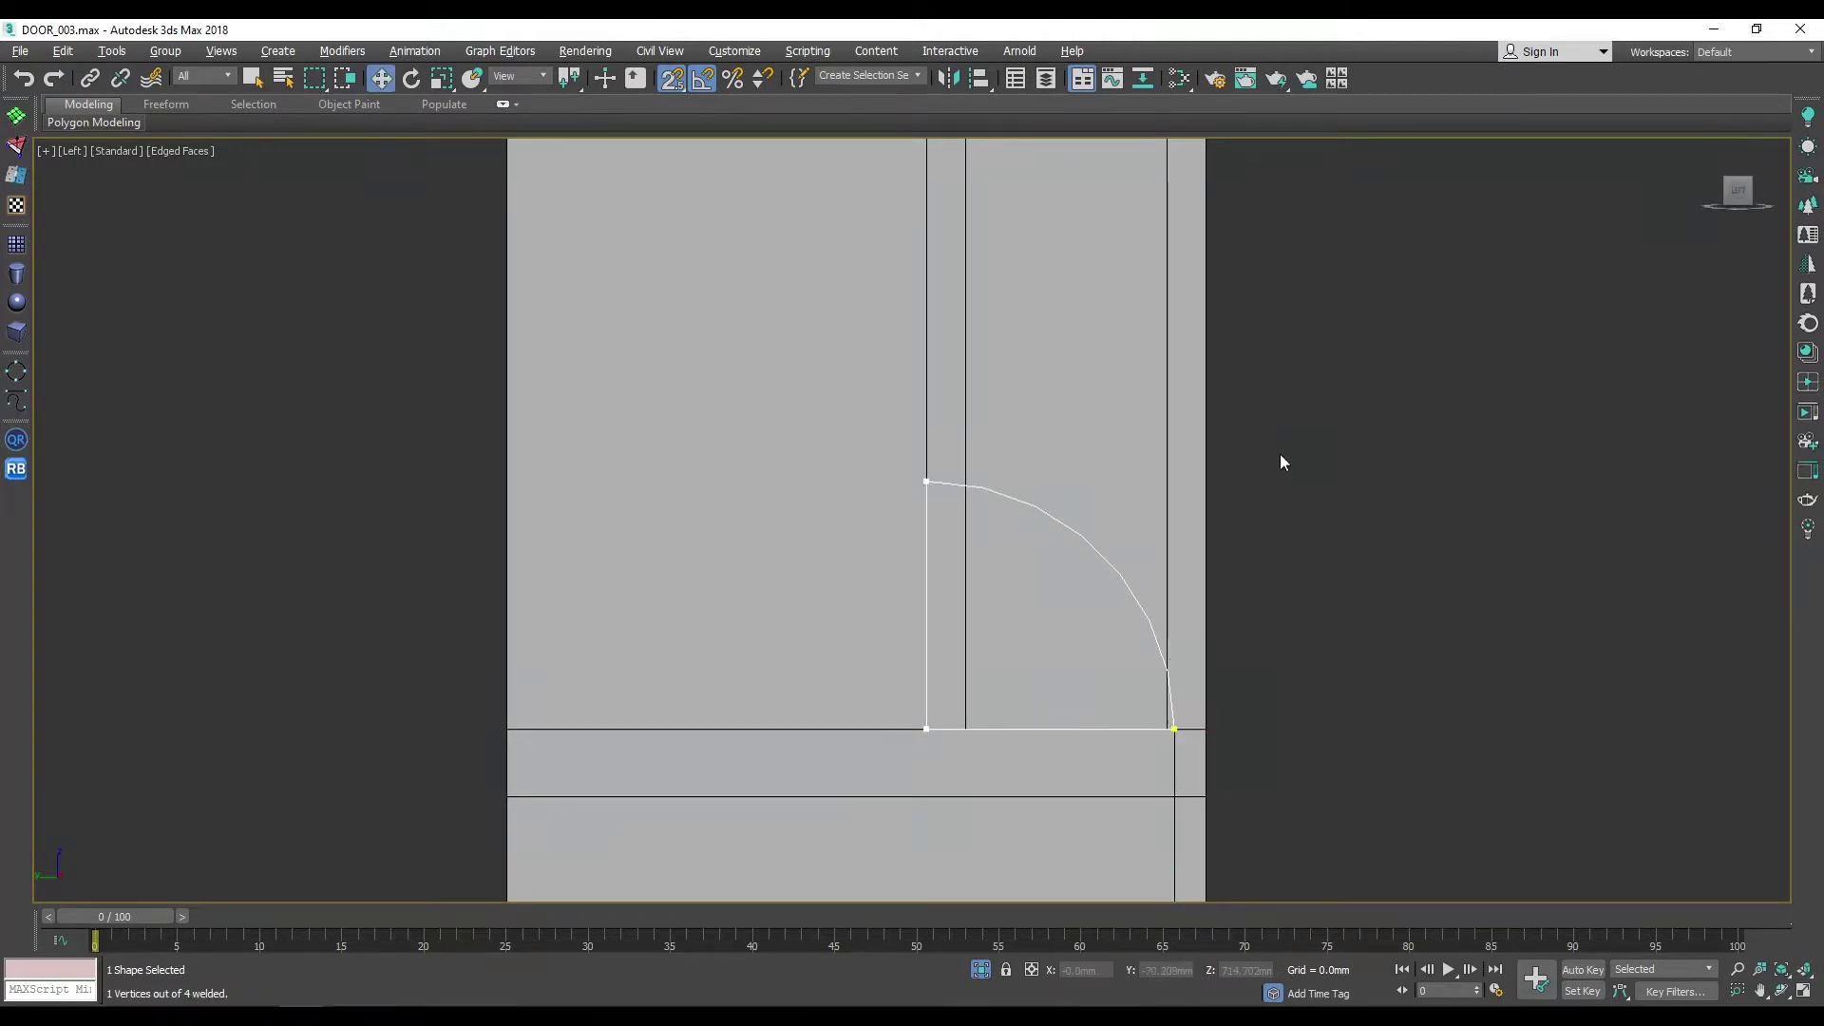
pyautogui.press('p')
pyautogui.keyDown('alt'); pyautogui.moveTo(1427, 777); pyautogui.dragTo(1079, 707, button='middle'); pyautogui.keyUp('alt')
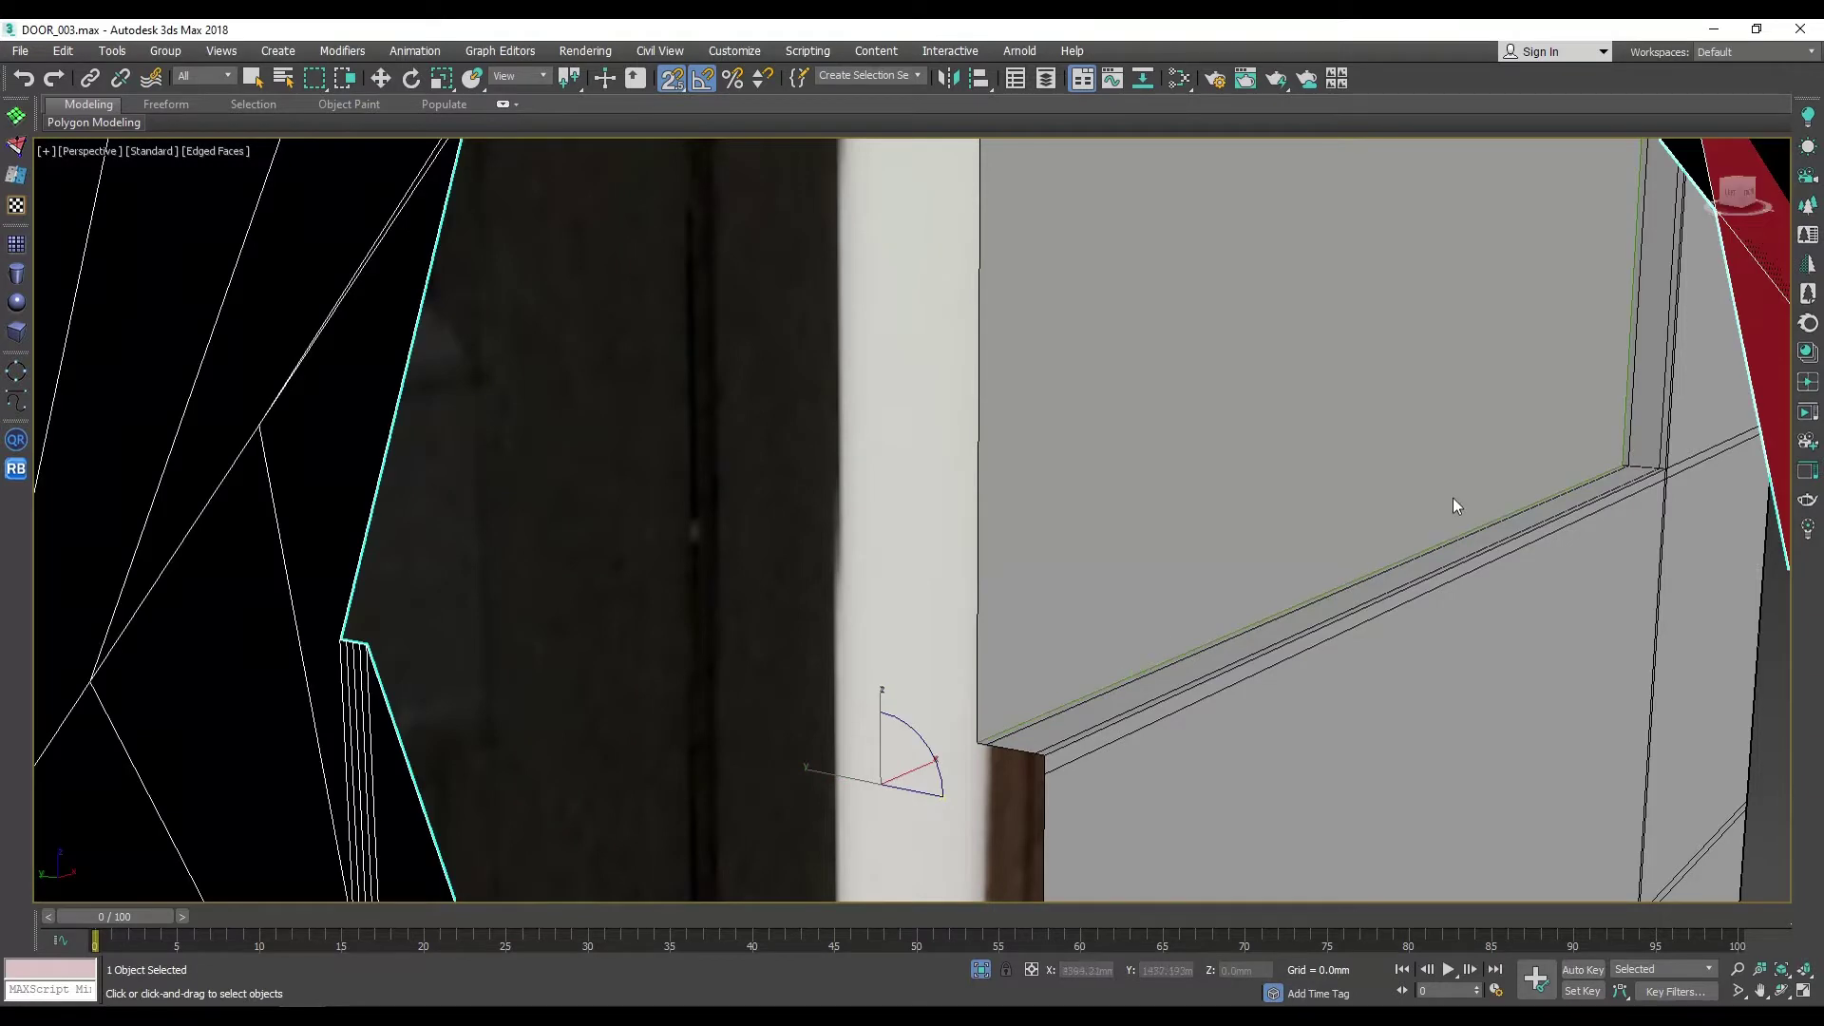
# Step: Pan to the panel's sill corner and select the door mesh
pyautogui.press('w')
pyautogui.moveTo(1581, 471); pyautogui.dragTo(1543, 470, button='middle')
pyautogui.press('w')
pyautogui.moveTo(1553, 567); pyautogui.dragTo(1363, 568, button='middle')
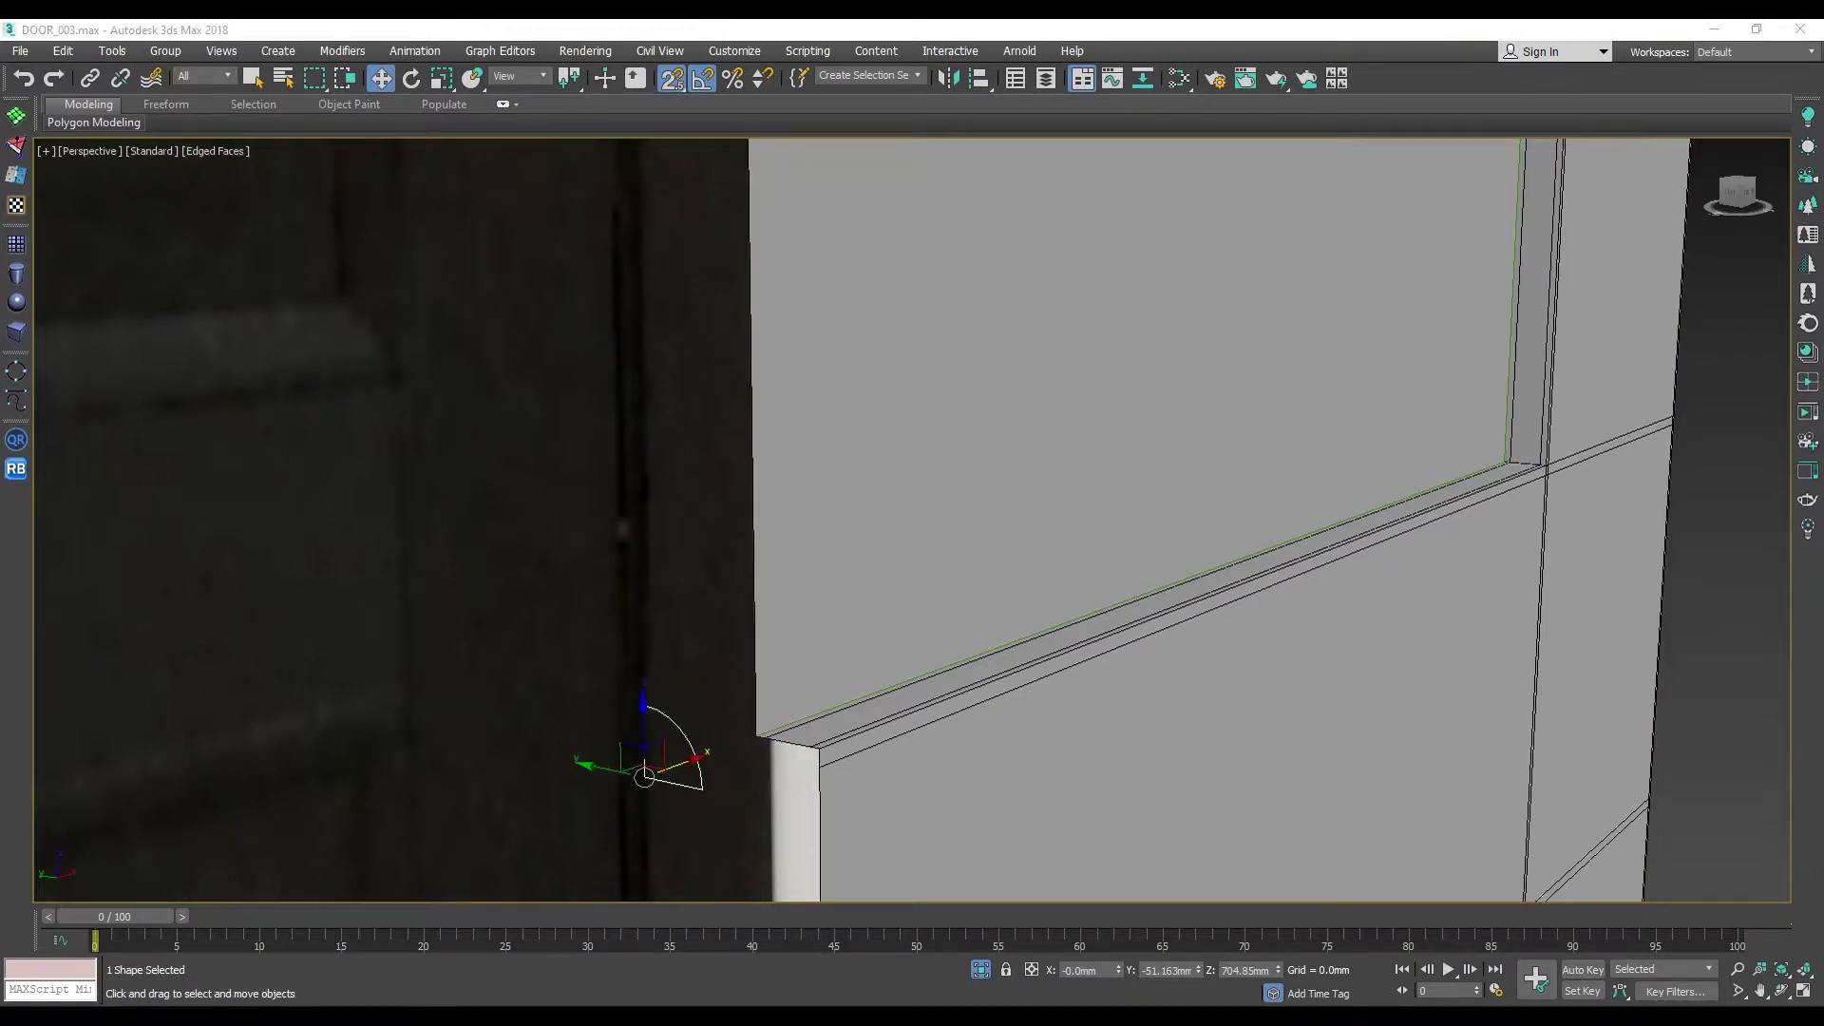
pyautogui.moveTo(850, 698); pyautogui.dragTo(874, 692, button='middle')
pyautogui.click(874, 692)
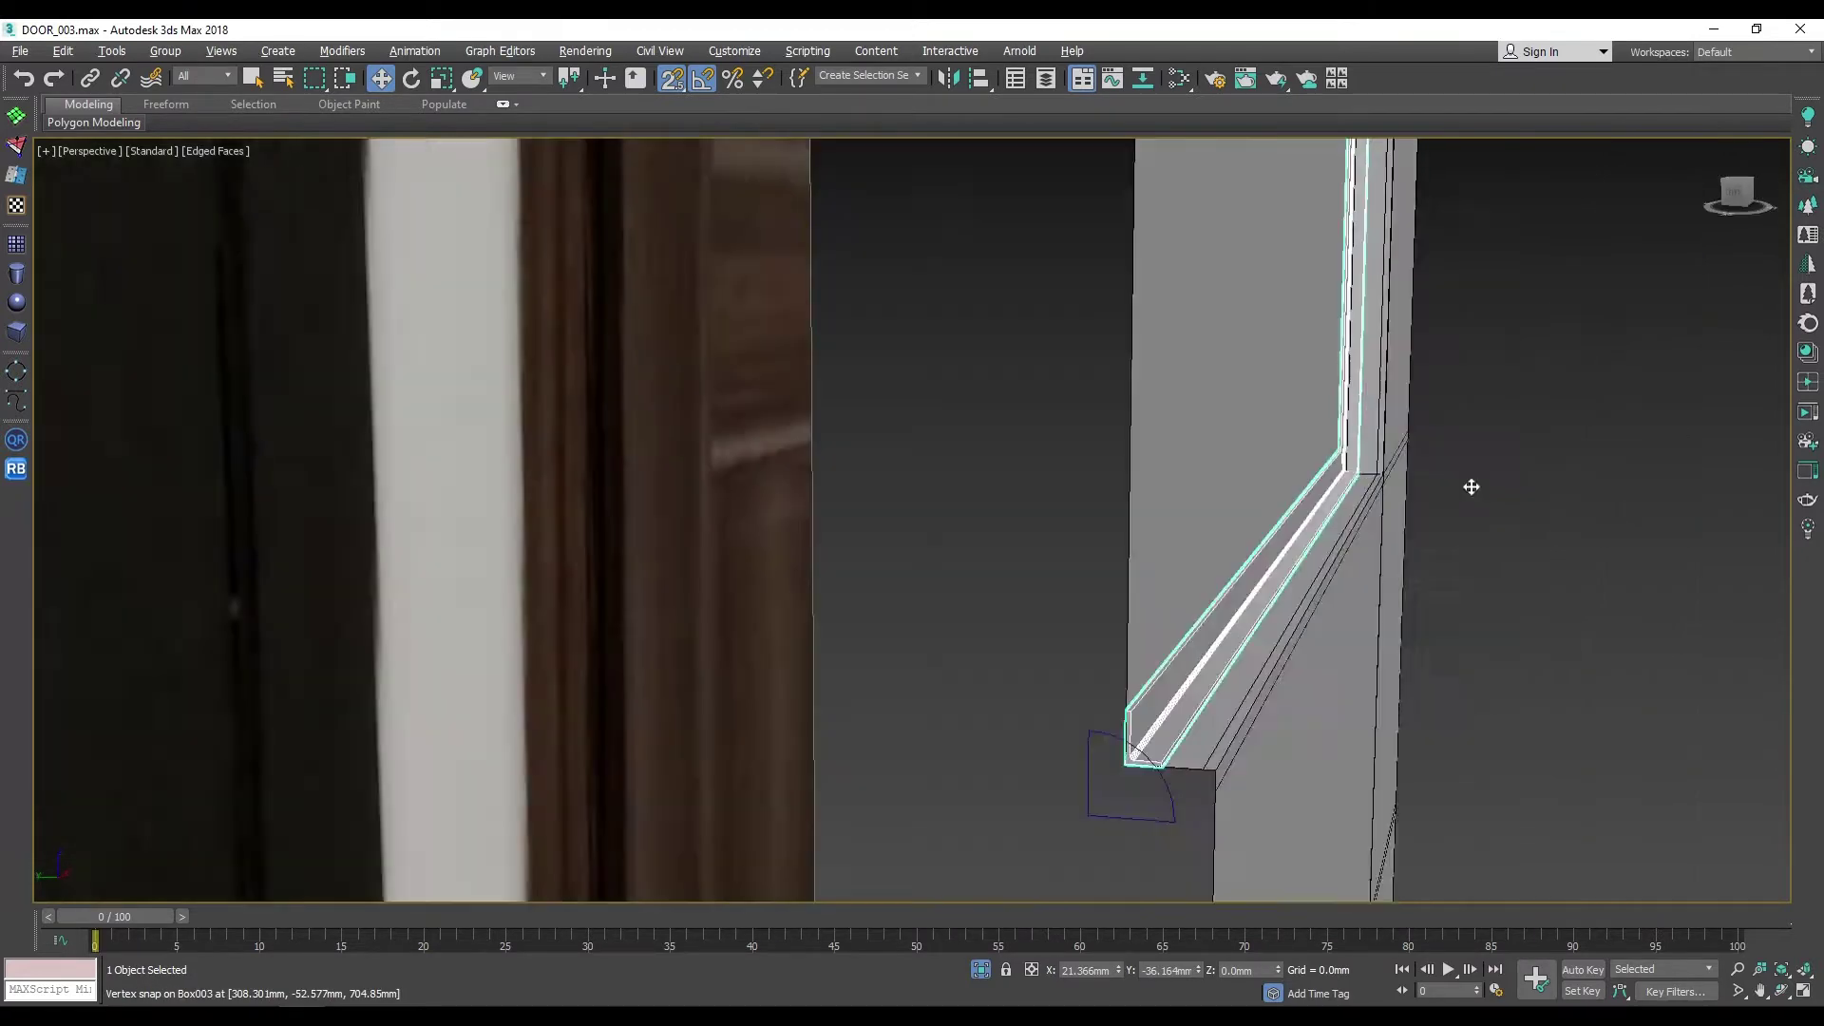
pyautogui.keyDown('alt'); pyautogui.moveTo(1469, 485); pyautogui.dragTo(1282, 460, button='middle'); pyautogui.keyUp('alt')
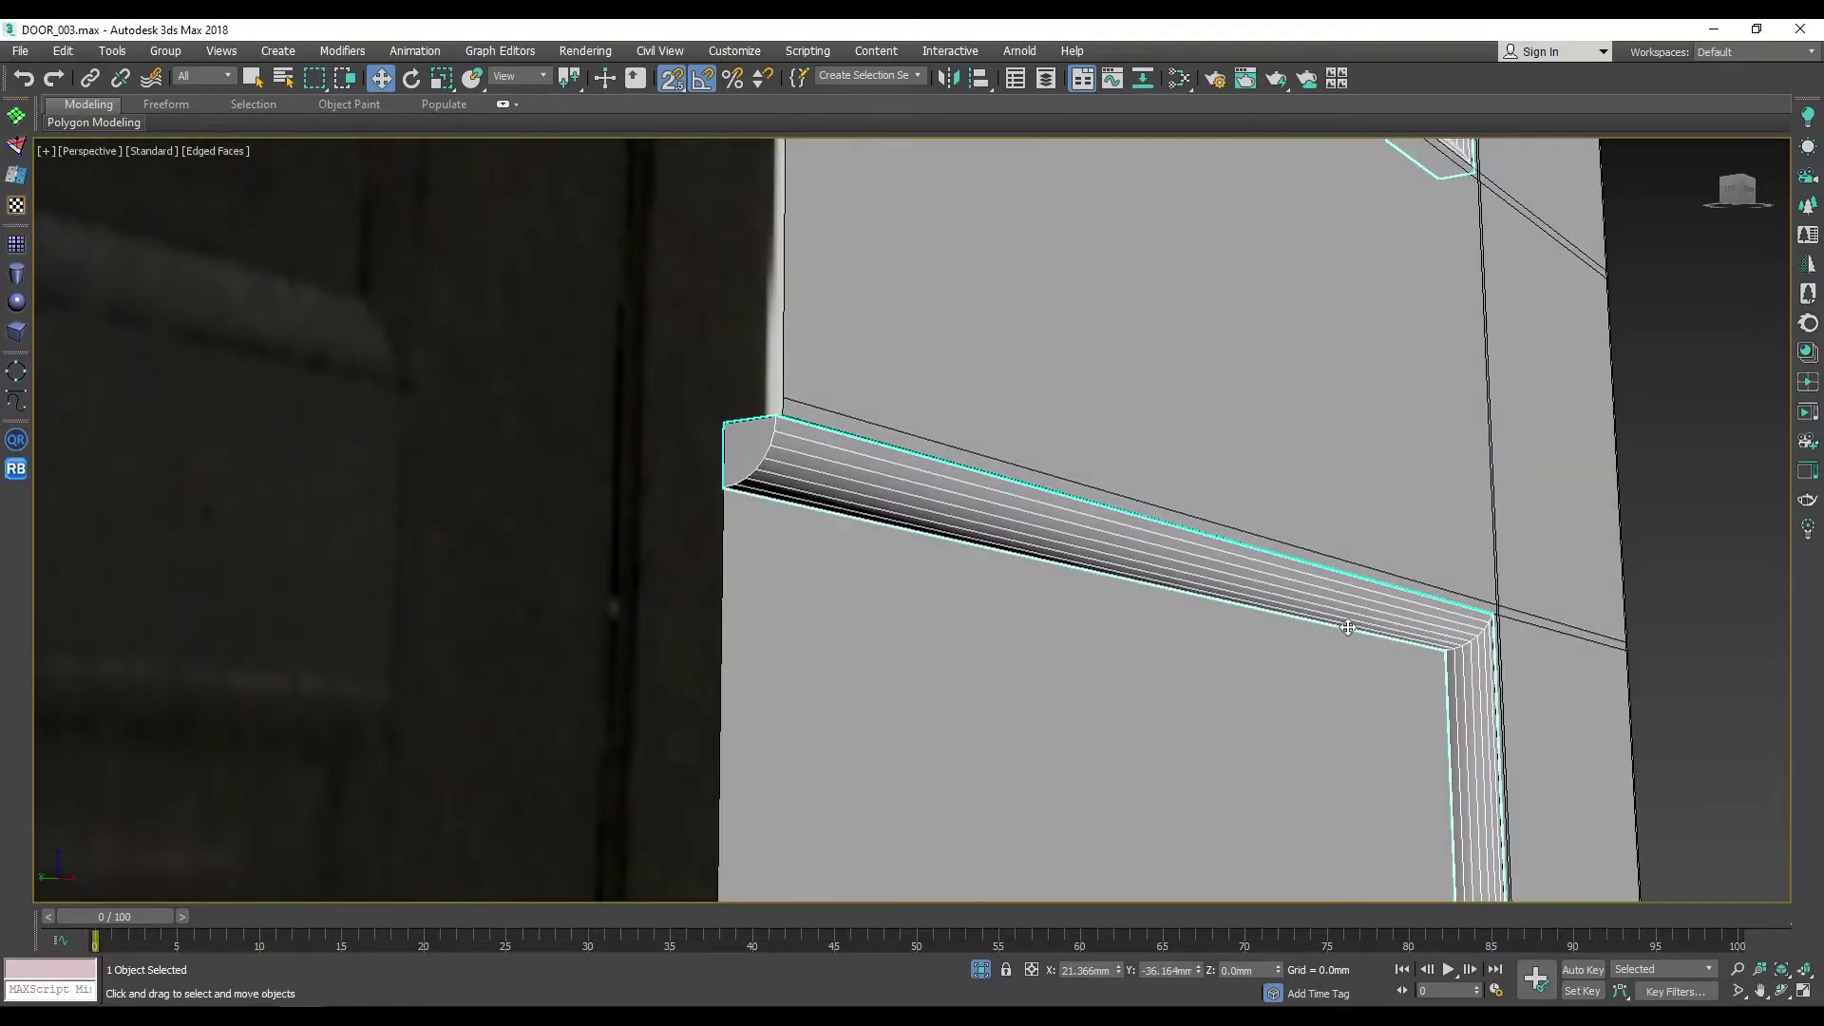
# Step: Convert the quarter-round molding to an Editable Poly
pyautogui.rightClick(1251, 582)
pyautogui.click(1515, 793)
pyautogui.keyDown('alt'); pyautogui.moveTo(1516, 794); pyautogui.dragTo(1276, 597, button='middle'); pyautogui.keyUp('alt')
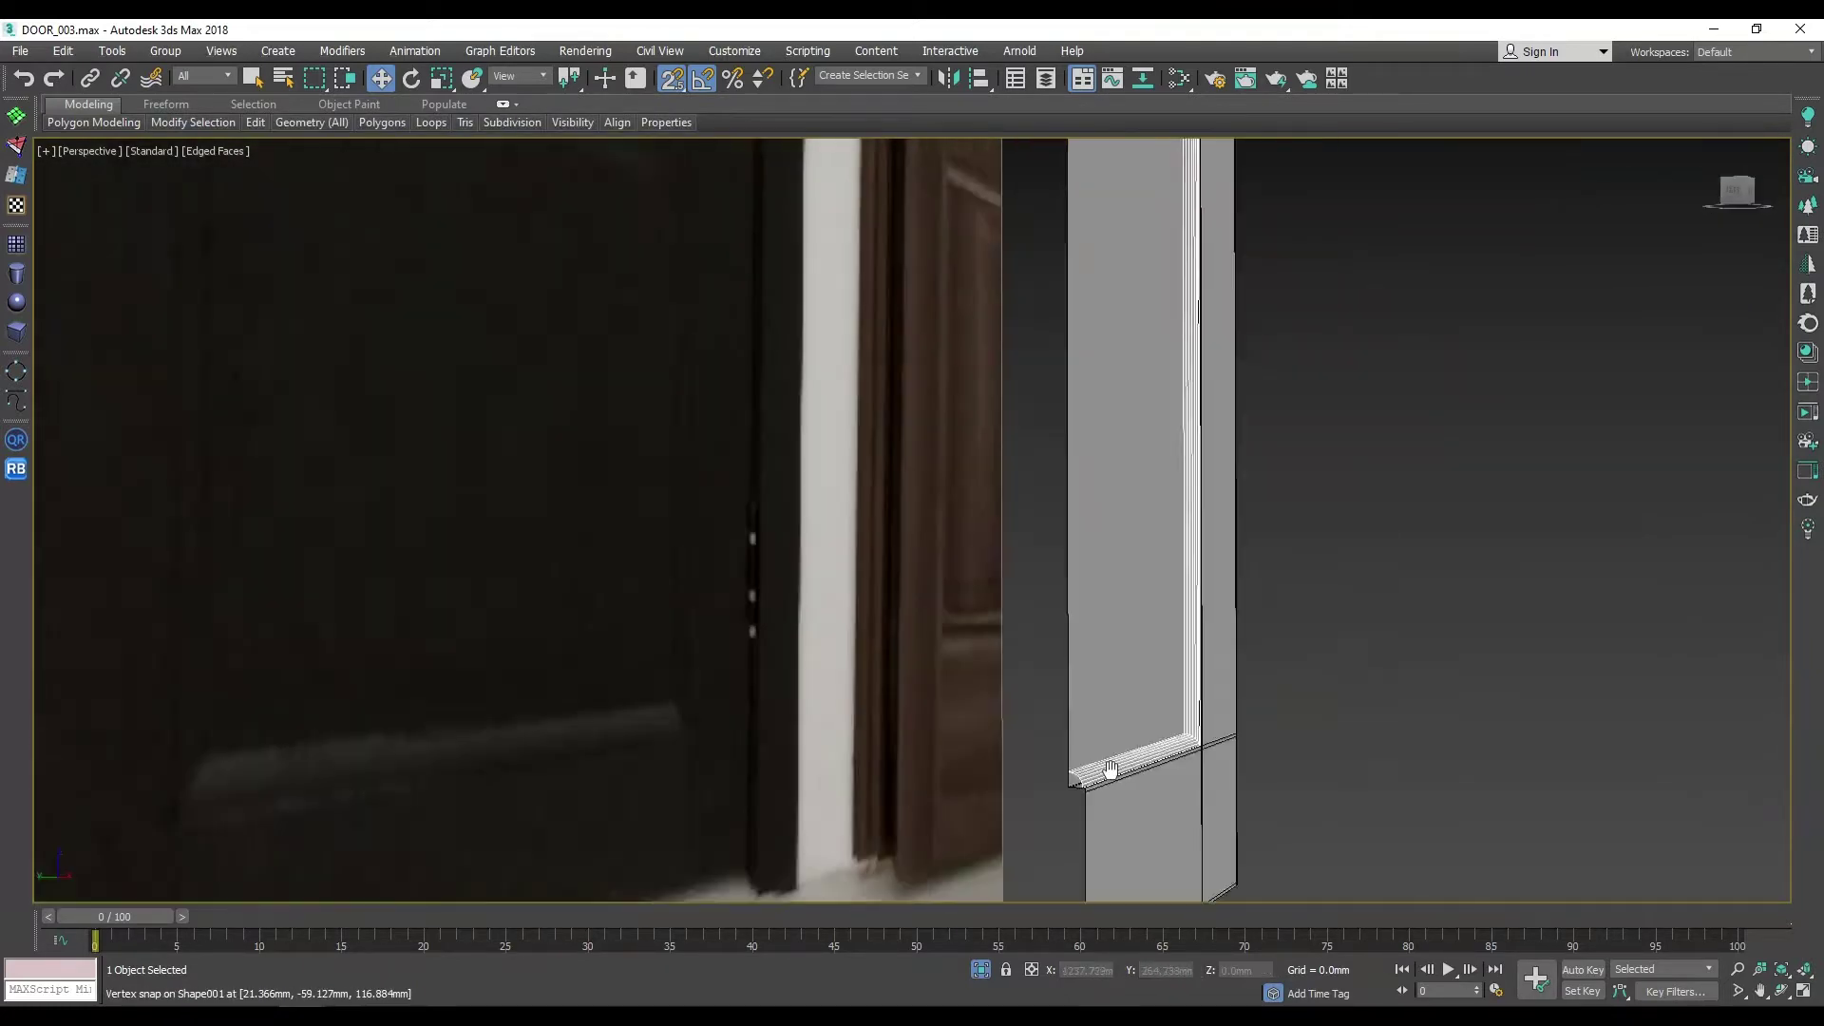
pyautogui.scroll(5, 1276, 598)
pyautogui.scroll(-5, 1276, 597)
pyautogui.scroll(4, 1453, 574)
pyautogui.scroll(2, 1520, 589)
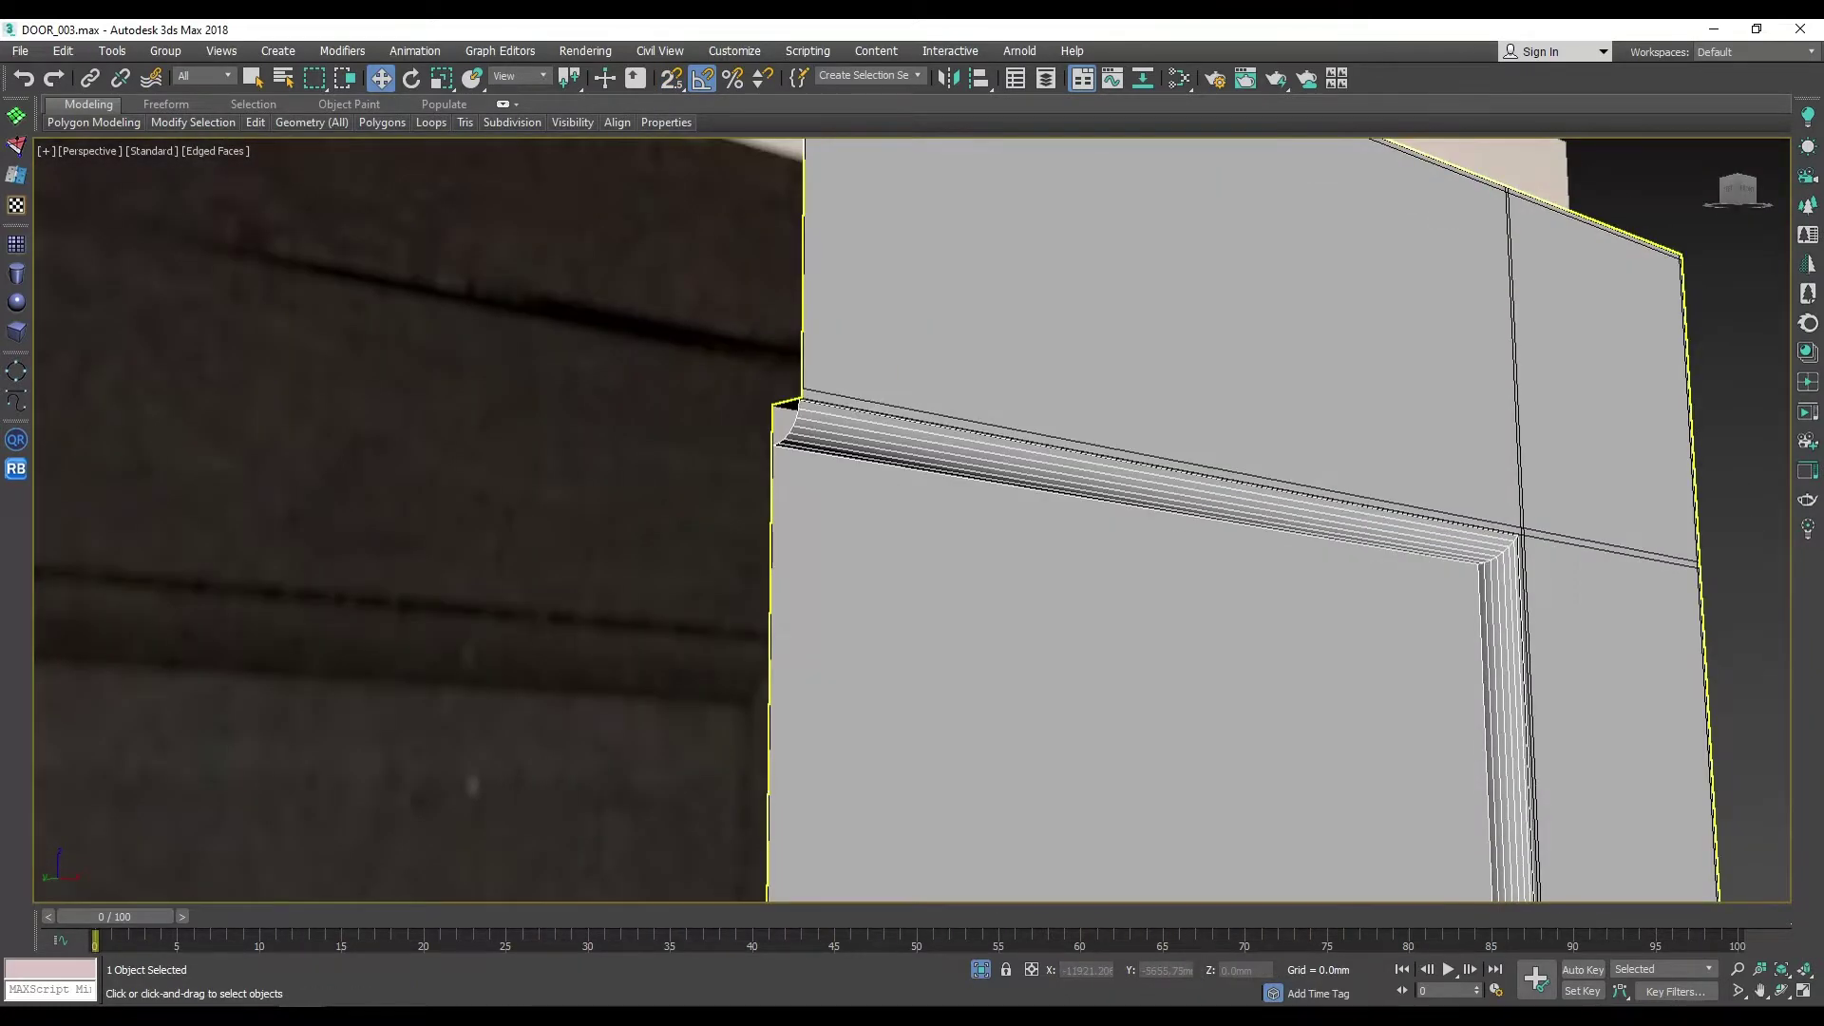
pyautogui.scroll(3, 1574, 603)
pyautogui.scroll(-4, 1574, 603)
pyautogui.keyDown('alt'); pyautogui.moveTo(1396, 562); pyautogui.dragTo(934, 553, button='middle'); pyautogui.keyUp('alt')
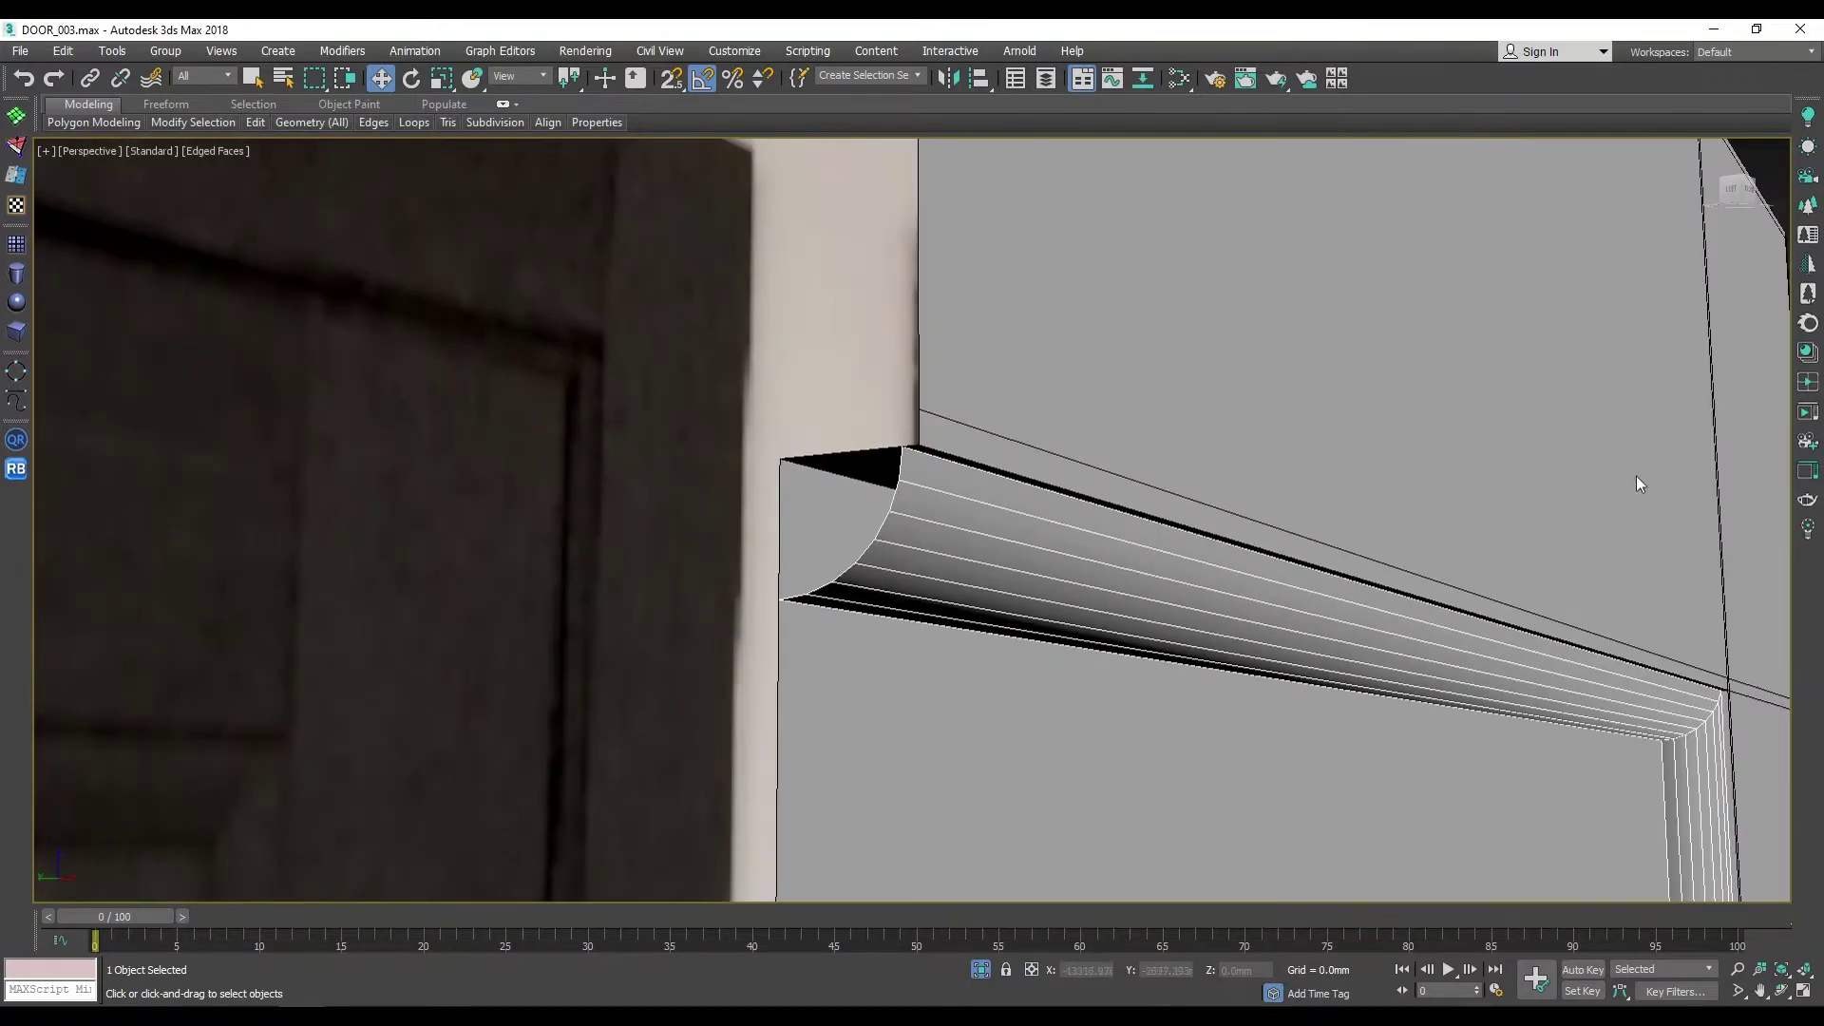
# Step: Add a 31-segment connecting edge along the molding's bottom run
pyautogui.keyDown('alt'); pyautogui.moveTo(1540, 489); pyautogui.dragTo(1256, 285, button='middle'); pyautogui.keyUp('alt')
pyautogui.scroll(3, 1256, 285)
pyautogui.scroll(-3, 1256, 276)
pyautogui.scroll(3, 1256, 271)
pyautogui.scroll(-4, 1256, 270)
pyautogui.scroll(5, 1109, 639)
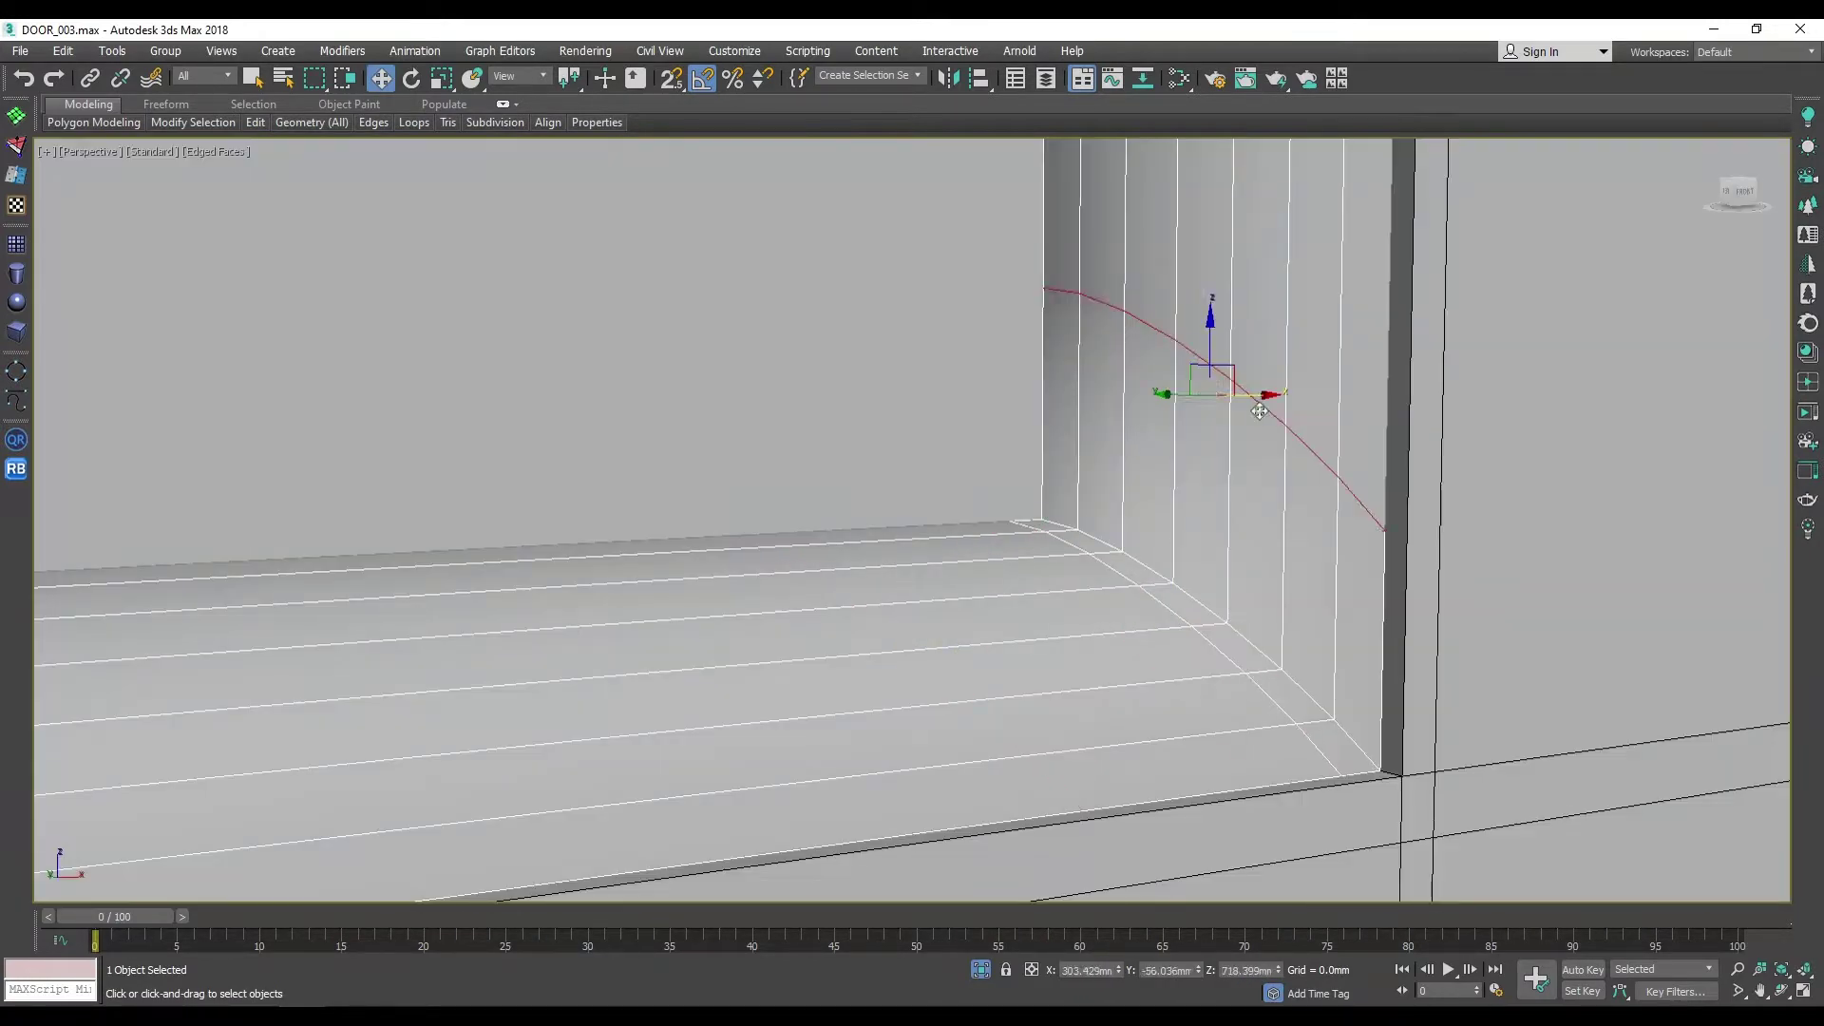
pyautogui.scroll(-4, 1233, 652)
pyautogui.scroll(4, 1120, 521)
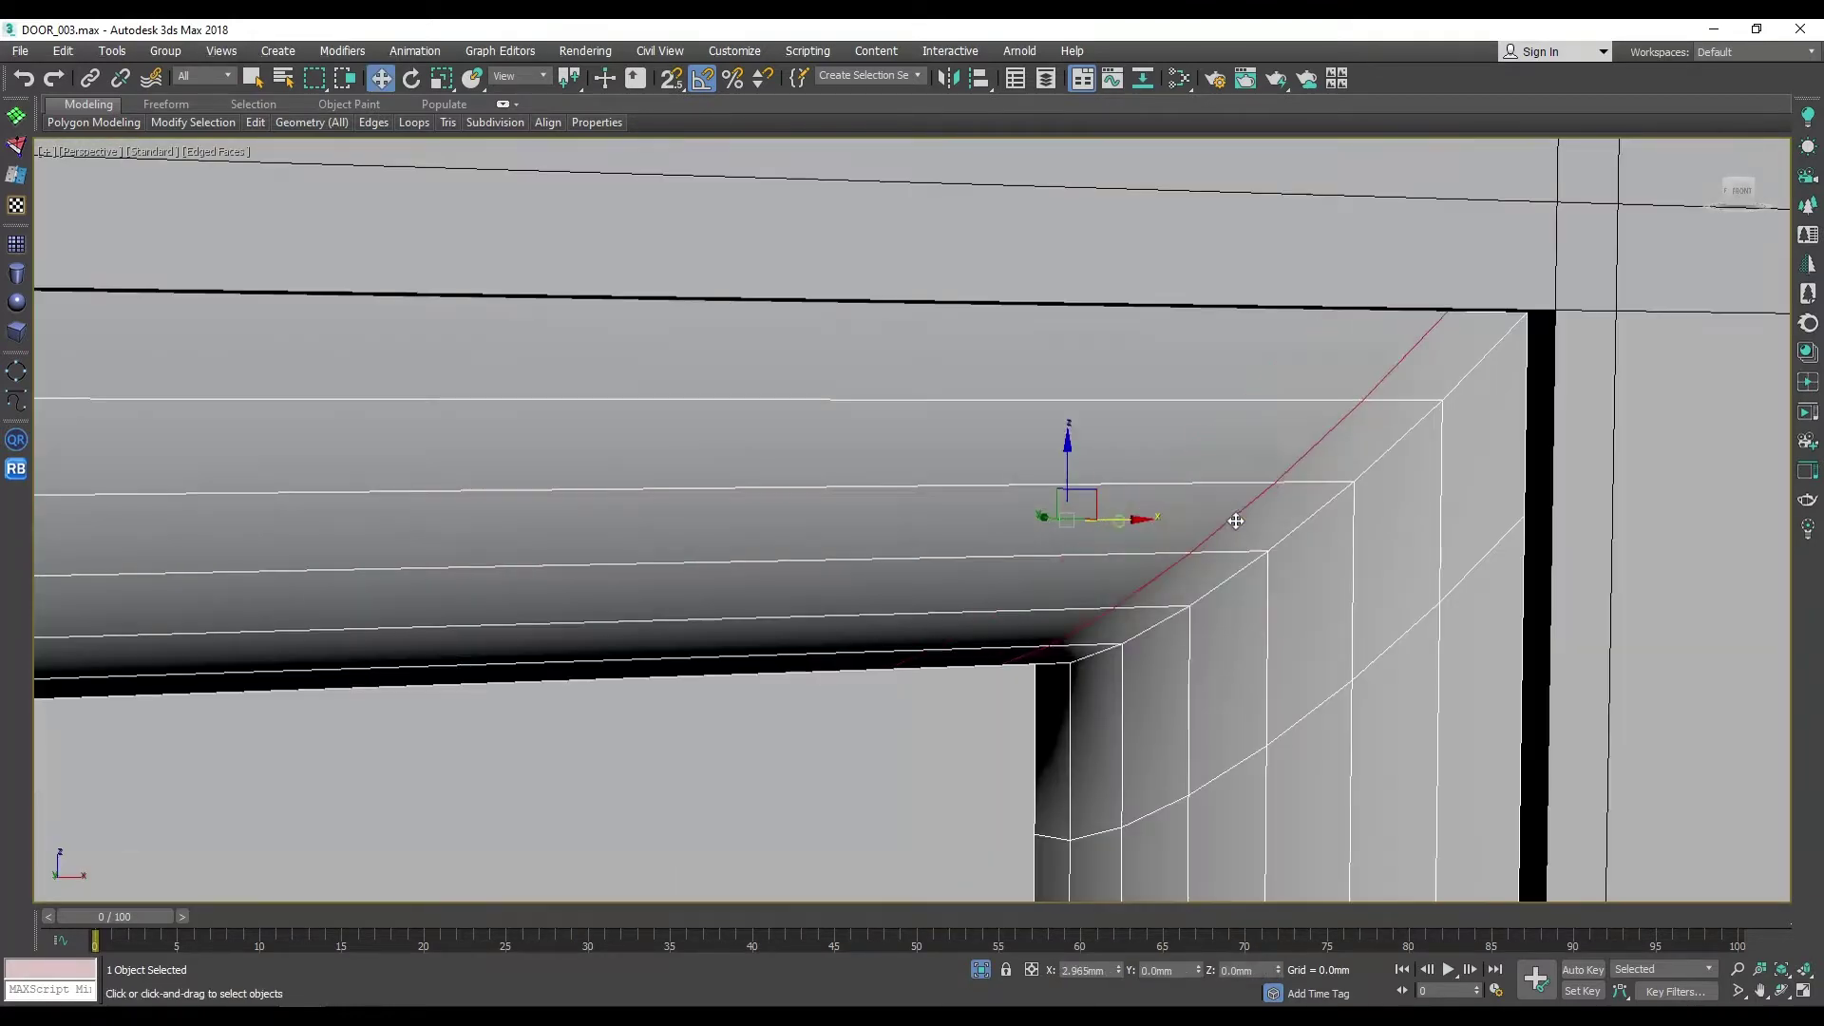
pyautogui.scroll(-4, 1256, 531)
pyautogui.scroll(3, 1282, 475)
pyautogui.scroll(2, 1510, 412)
pyautogui.scroll(-2, 1188, 580)
pyautogui.scroll(-3, 1188, 579)
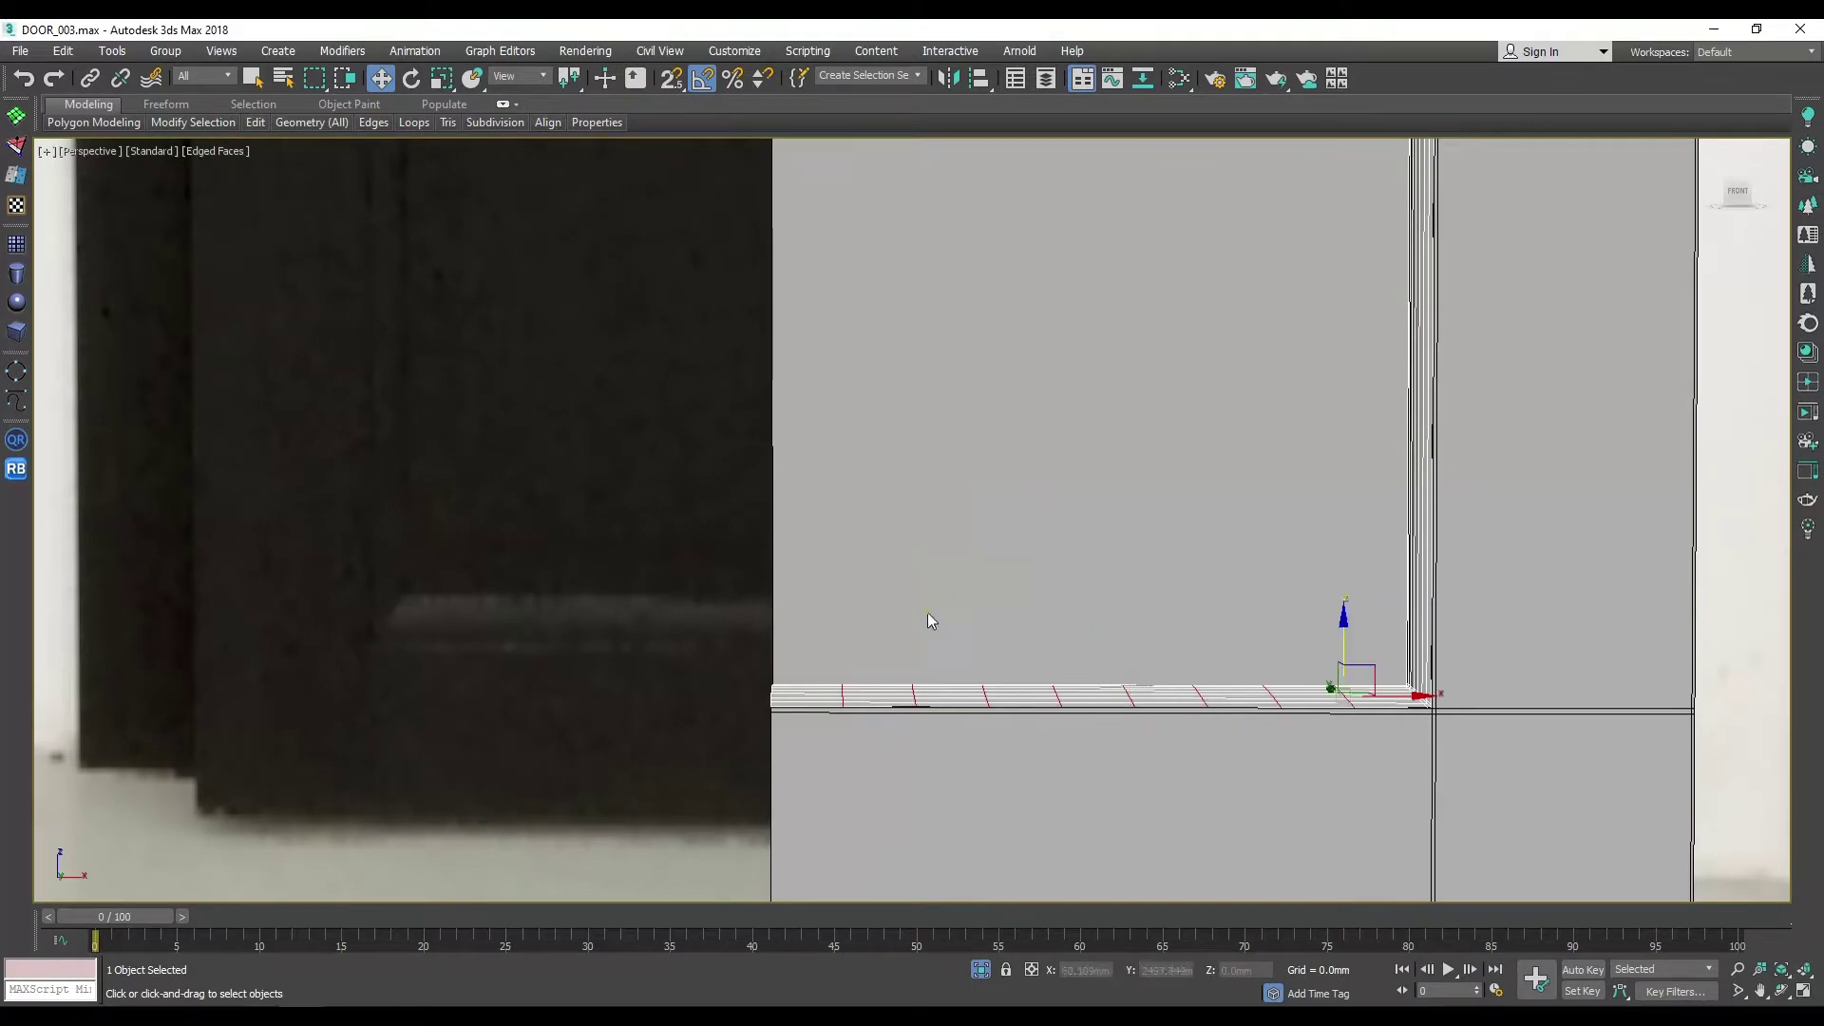
pyautogui.scroll(-3, 924, 615)
pyautogui.click(937, 612)
# Step: Connect a row of cross edges along the molding with an increased segment count
pyautogui.moveTo(934, 541); pyautogui.dragTo(943, 466)
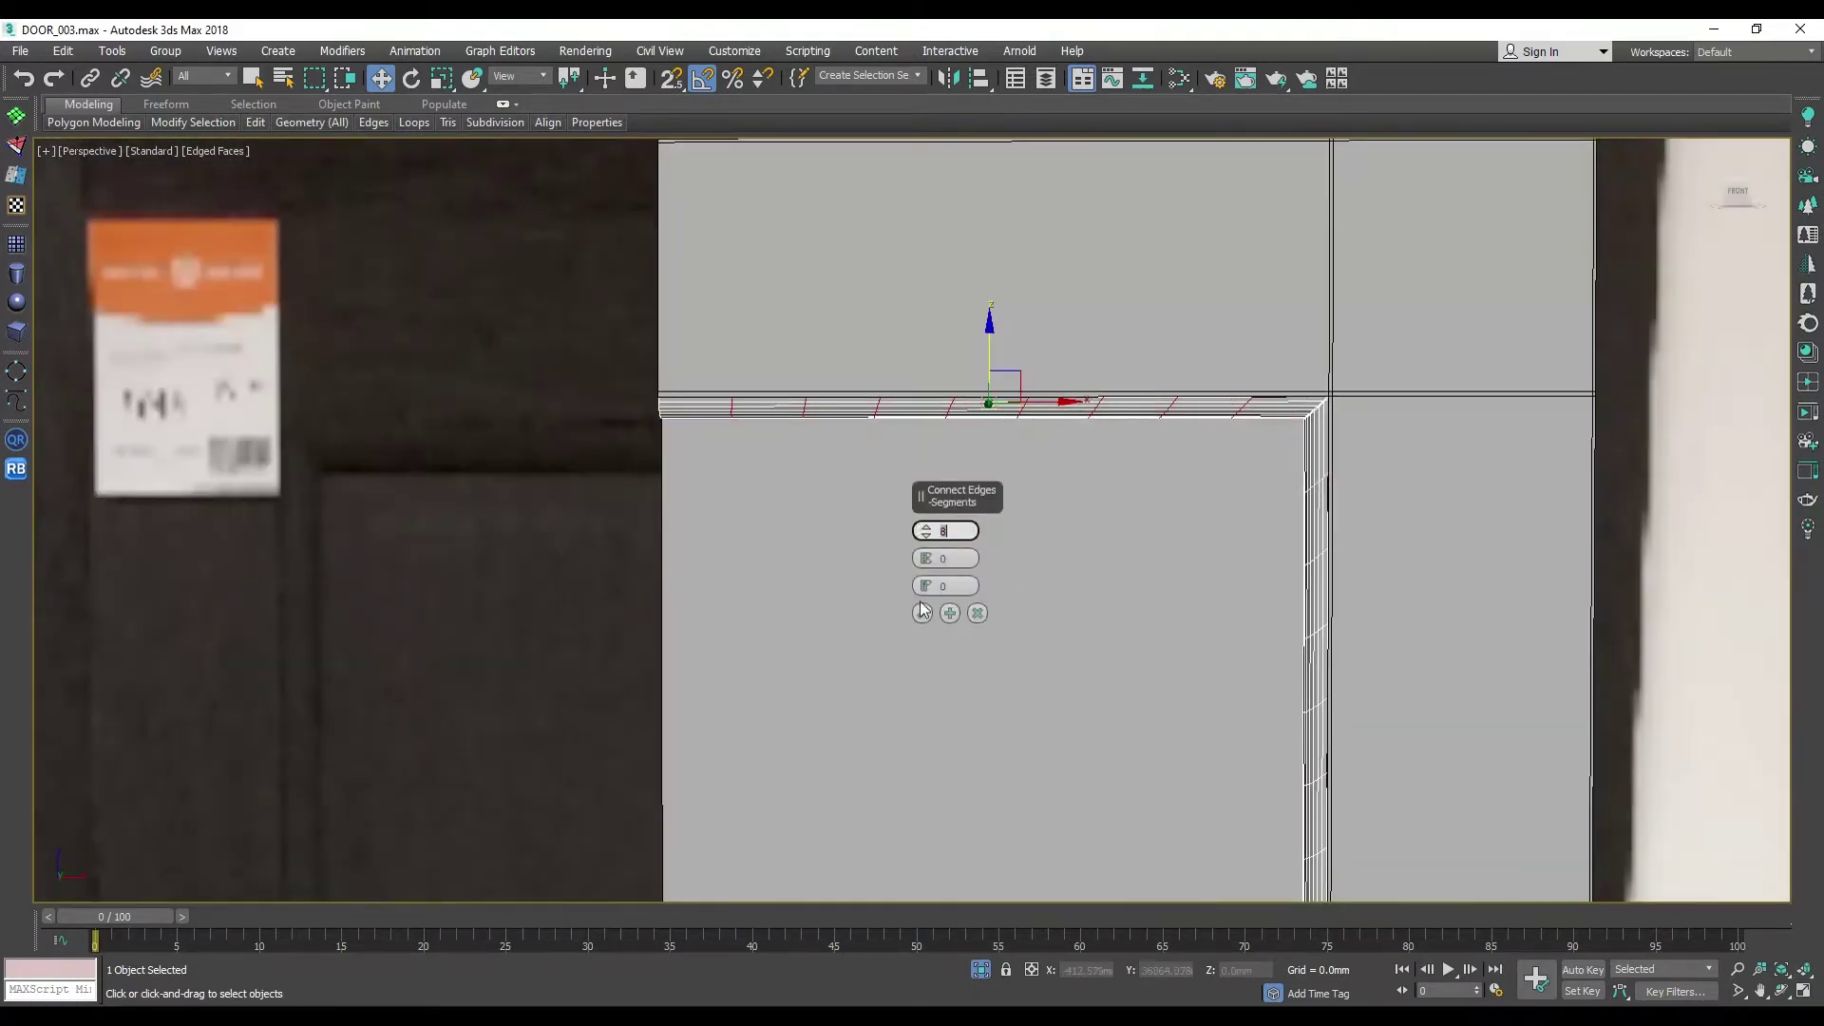
pyautogui.click(924, 613)
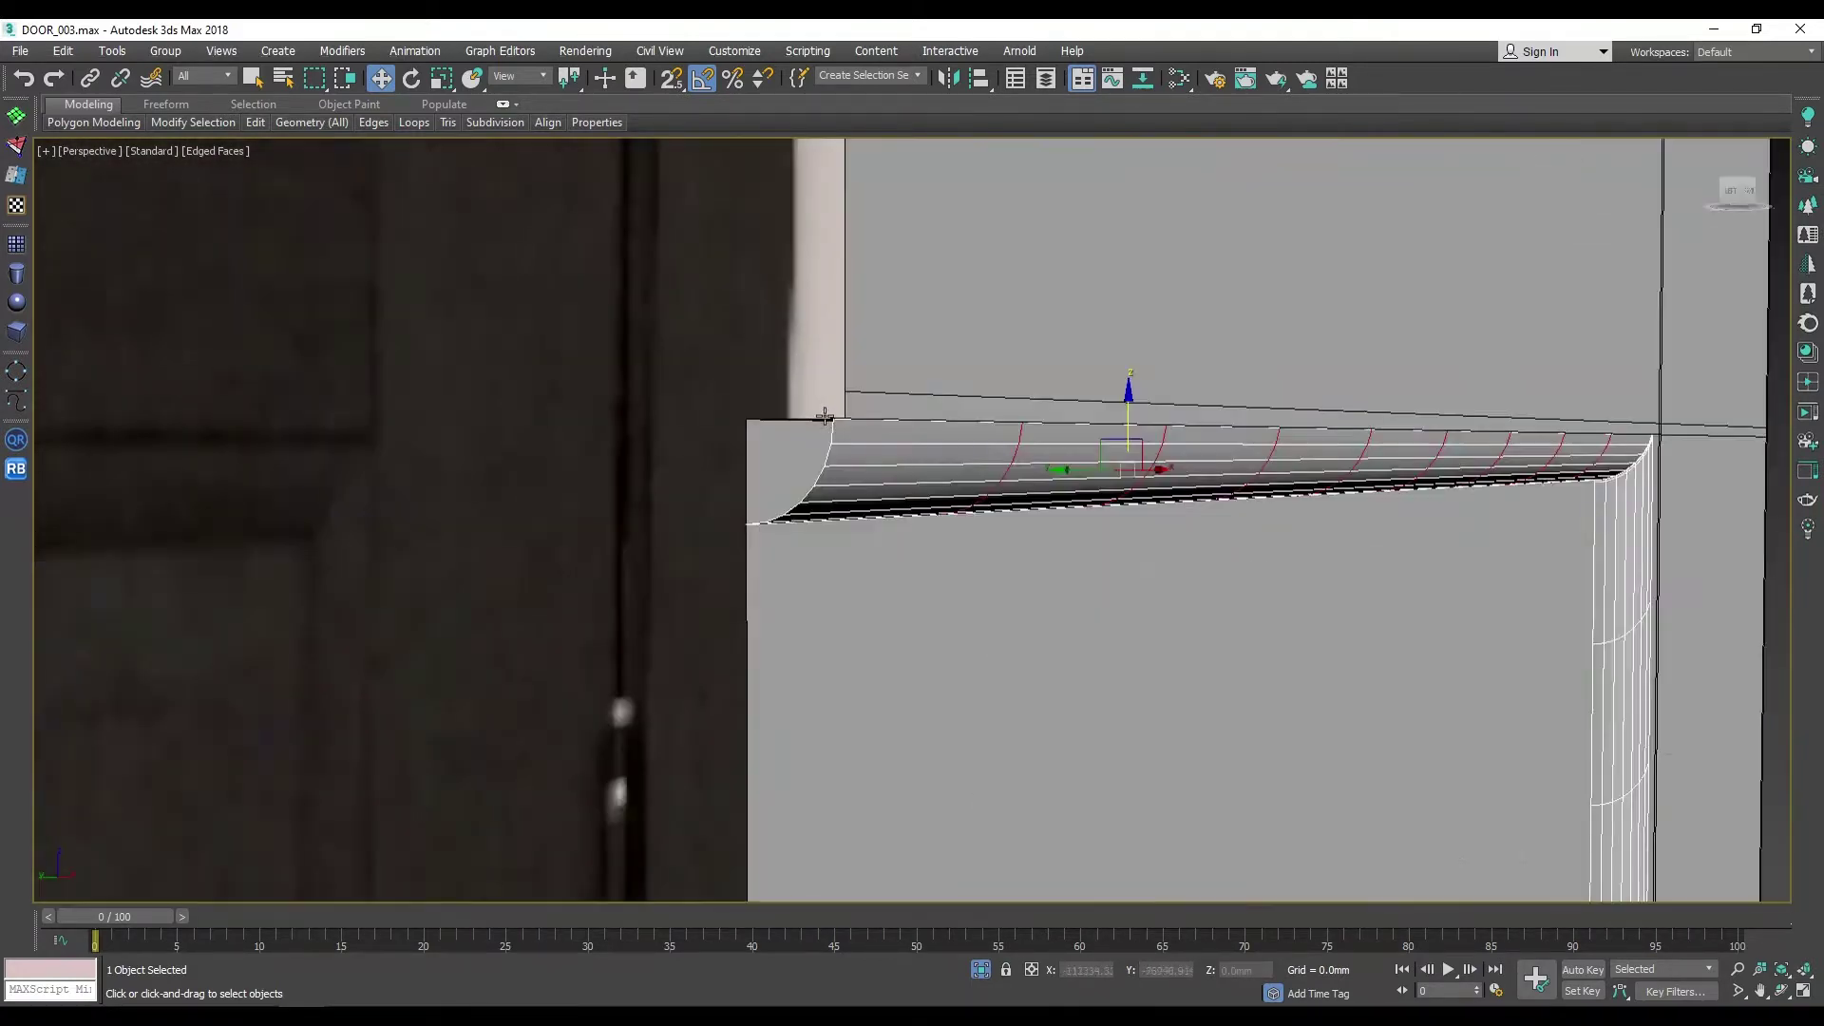
pyautogui.keyDown('alt'); pyautogui.moveTo(950, 570); pyautogui.dragTo(1112, 464, button='middle'); pyautogui.keyUp('alt')
pyautogui.moveTo(837, 584)
pyautogui.keyDown('alt'); pyautogui.mouseDown(button='middle')
pyautogui.moveTo(937, 631)
pyautogui.moveTo(743, 470)
pyautogui.moveTo(866, 362)
pyautogui.mouseUp(button='middle'); pyautogui.keyUp('alt')
pyautogui.press('w')
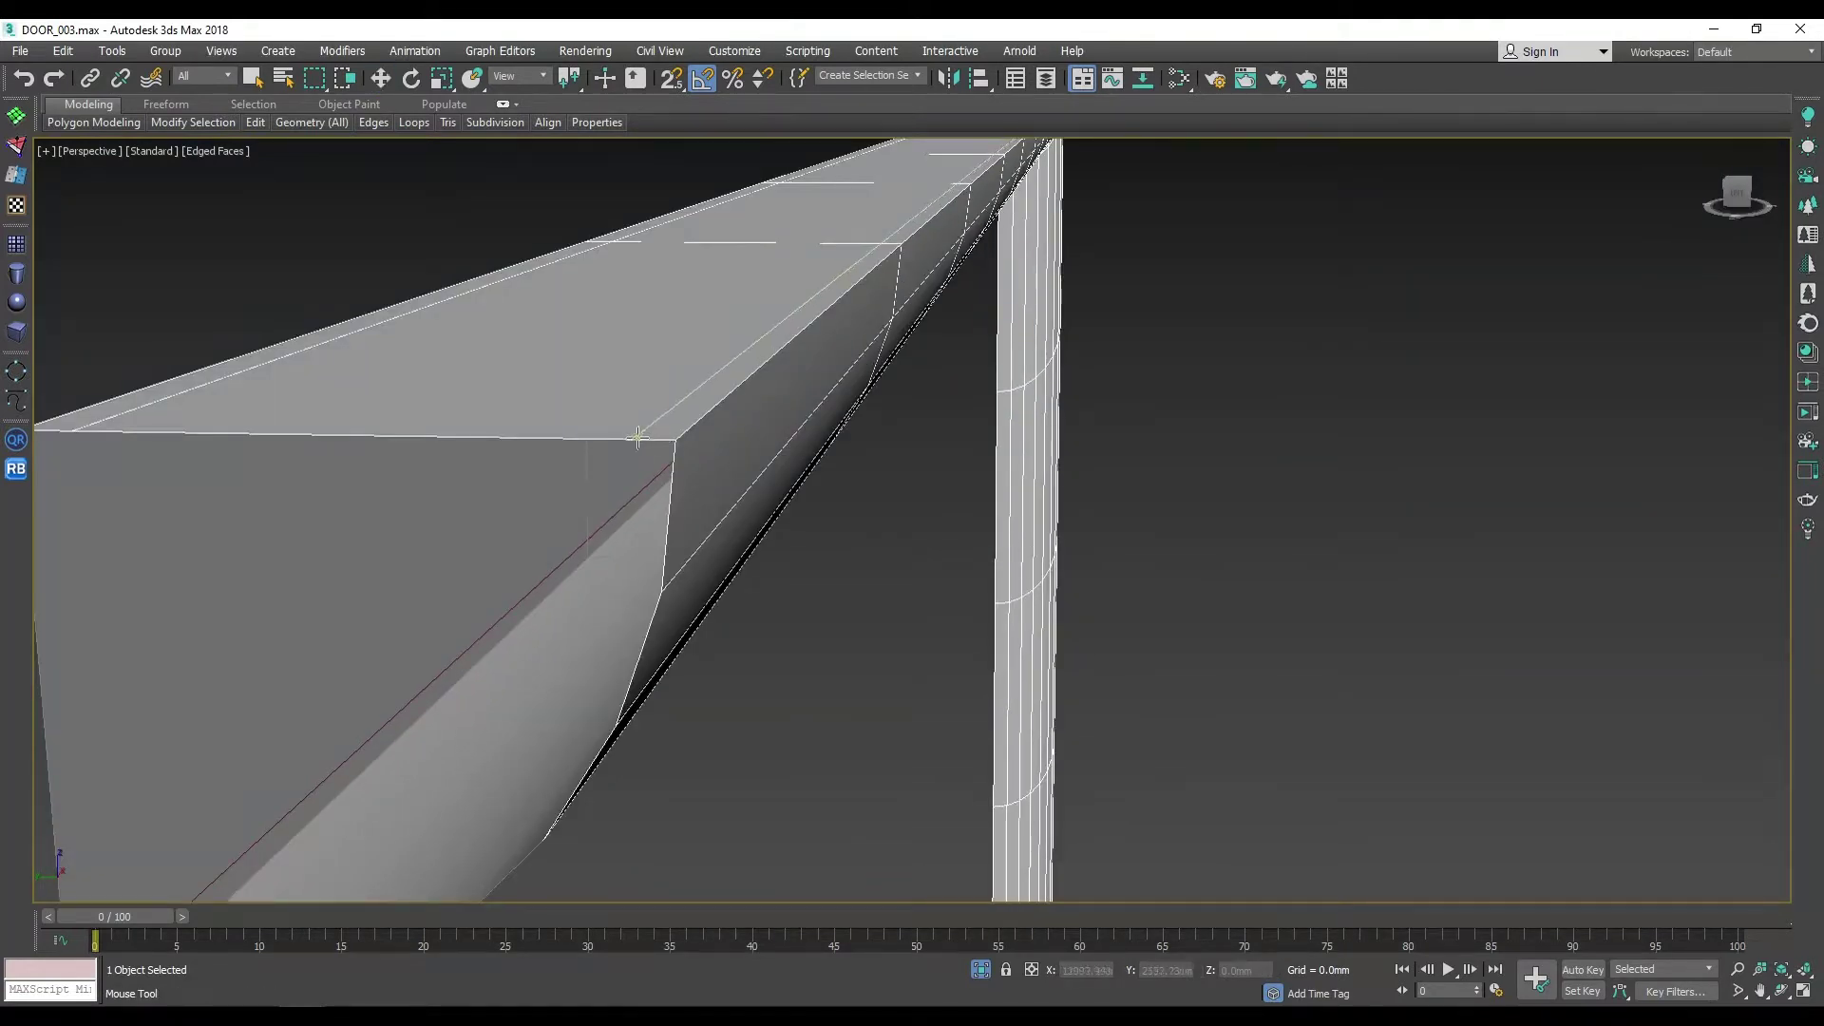
pyautogui.keyDown('alt'); pyautogui.moveTo(638, 436); pyautogui.dragTo(774, 611, button='middle'); pyautogui.keyUp('alt')
pyautogui.scroll(-5, 774, 611)
pyautogui.scroll(5, 989, 570)
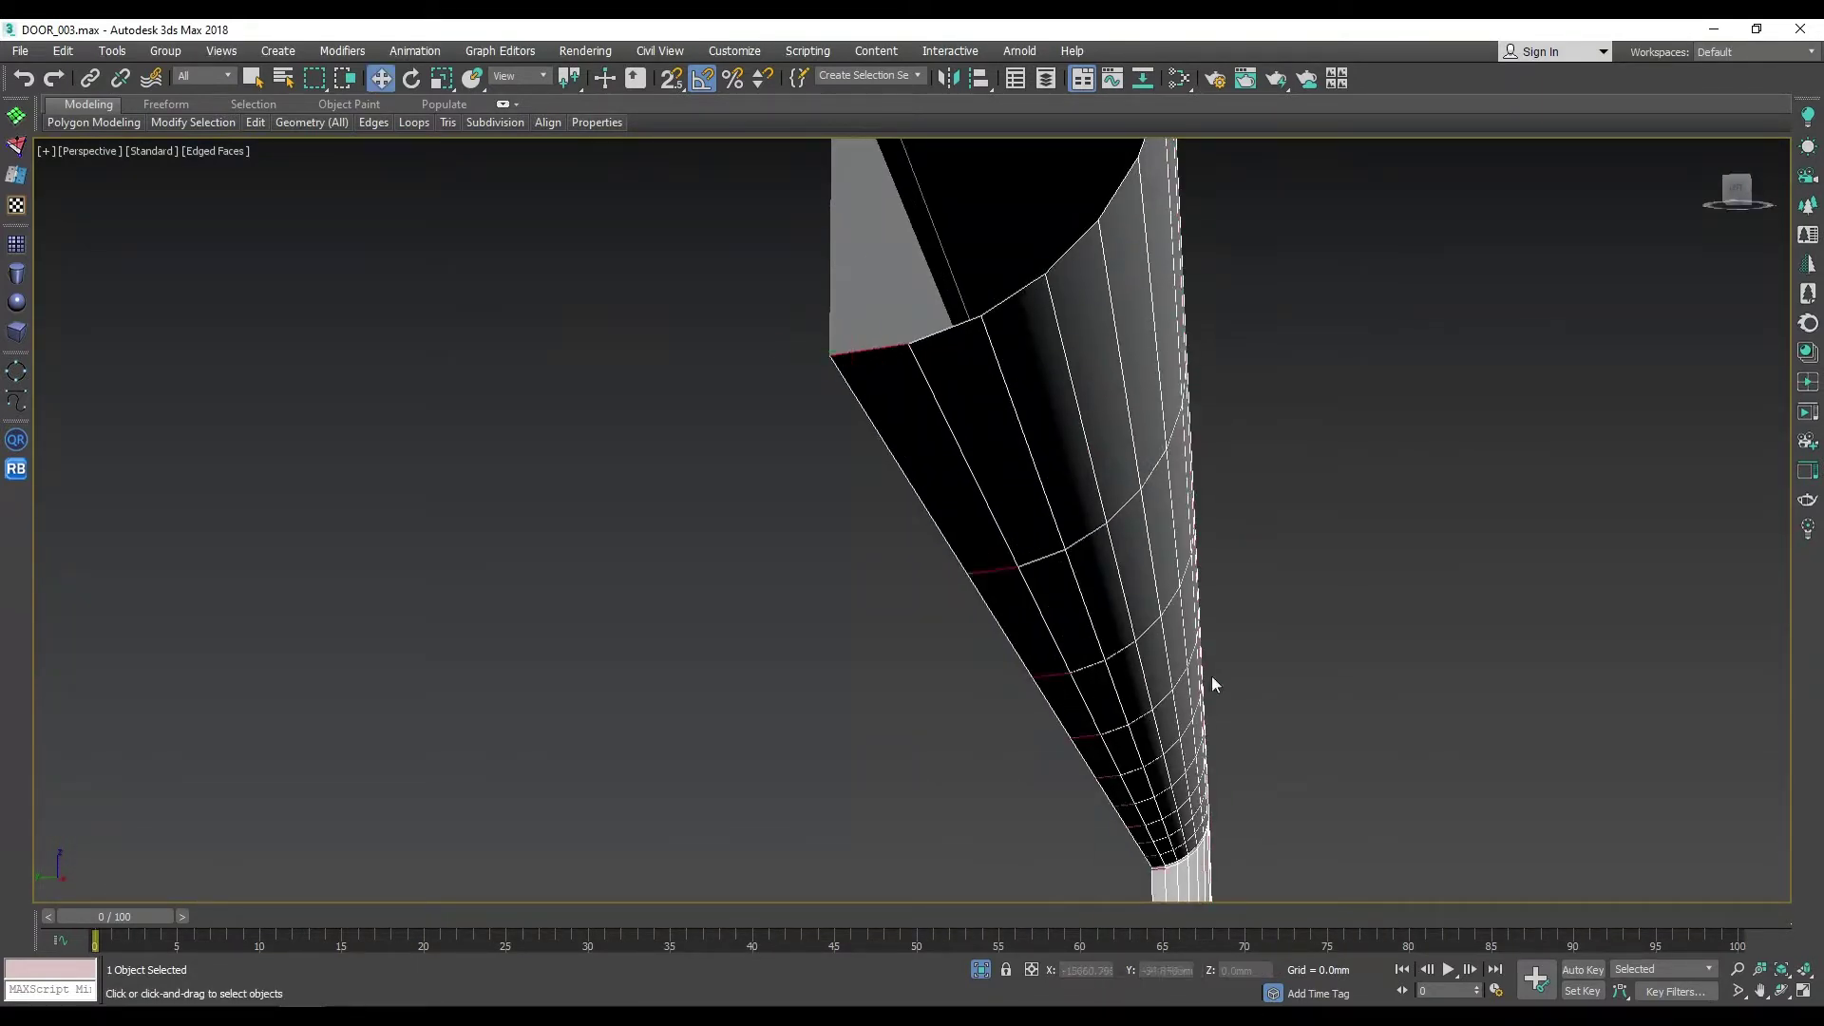
pyautogui.keyDown('alt'); pyautogui.moveTo(1031, 418); pyautogui.dragTo(1062, 409, button='middle'); pyautogui.keyUp('alt')
# Step: Connect one lengthwise edge on the top bar and chamfer it about 4.048 mm
pyautogui.click(1613, 310)
pyautogui.moveTo(1613, 319)
pyautogui.keyDown('alt'); pyautogui.mouseDown(button='middle')
pyautogui.moveTo(1224, 467)
pyautogui.moveTo(738, 753)
pyautogui.mouseUp(button='middle'); pyautogui.keyUp('alt')
pyautogui.scroll(-3, 981, 709)
pyautogui.moveTo(982, 709)
pyautogui.keyDown('alt'); pyautogui.mouseDown(button='middle')
pyautogui.moveTo(1209, 623)
pyautogui.moveTo(1204, 594)
pyautogui.moveTo(1058, 480)
pyautogui.mouseUp(button='middle'); pyautogui.keyUp('alt')
pyautogui.hotkey('ctrl', 'c')
pyautogui.rightClick(932, 494)
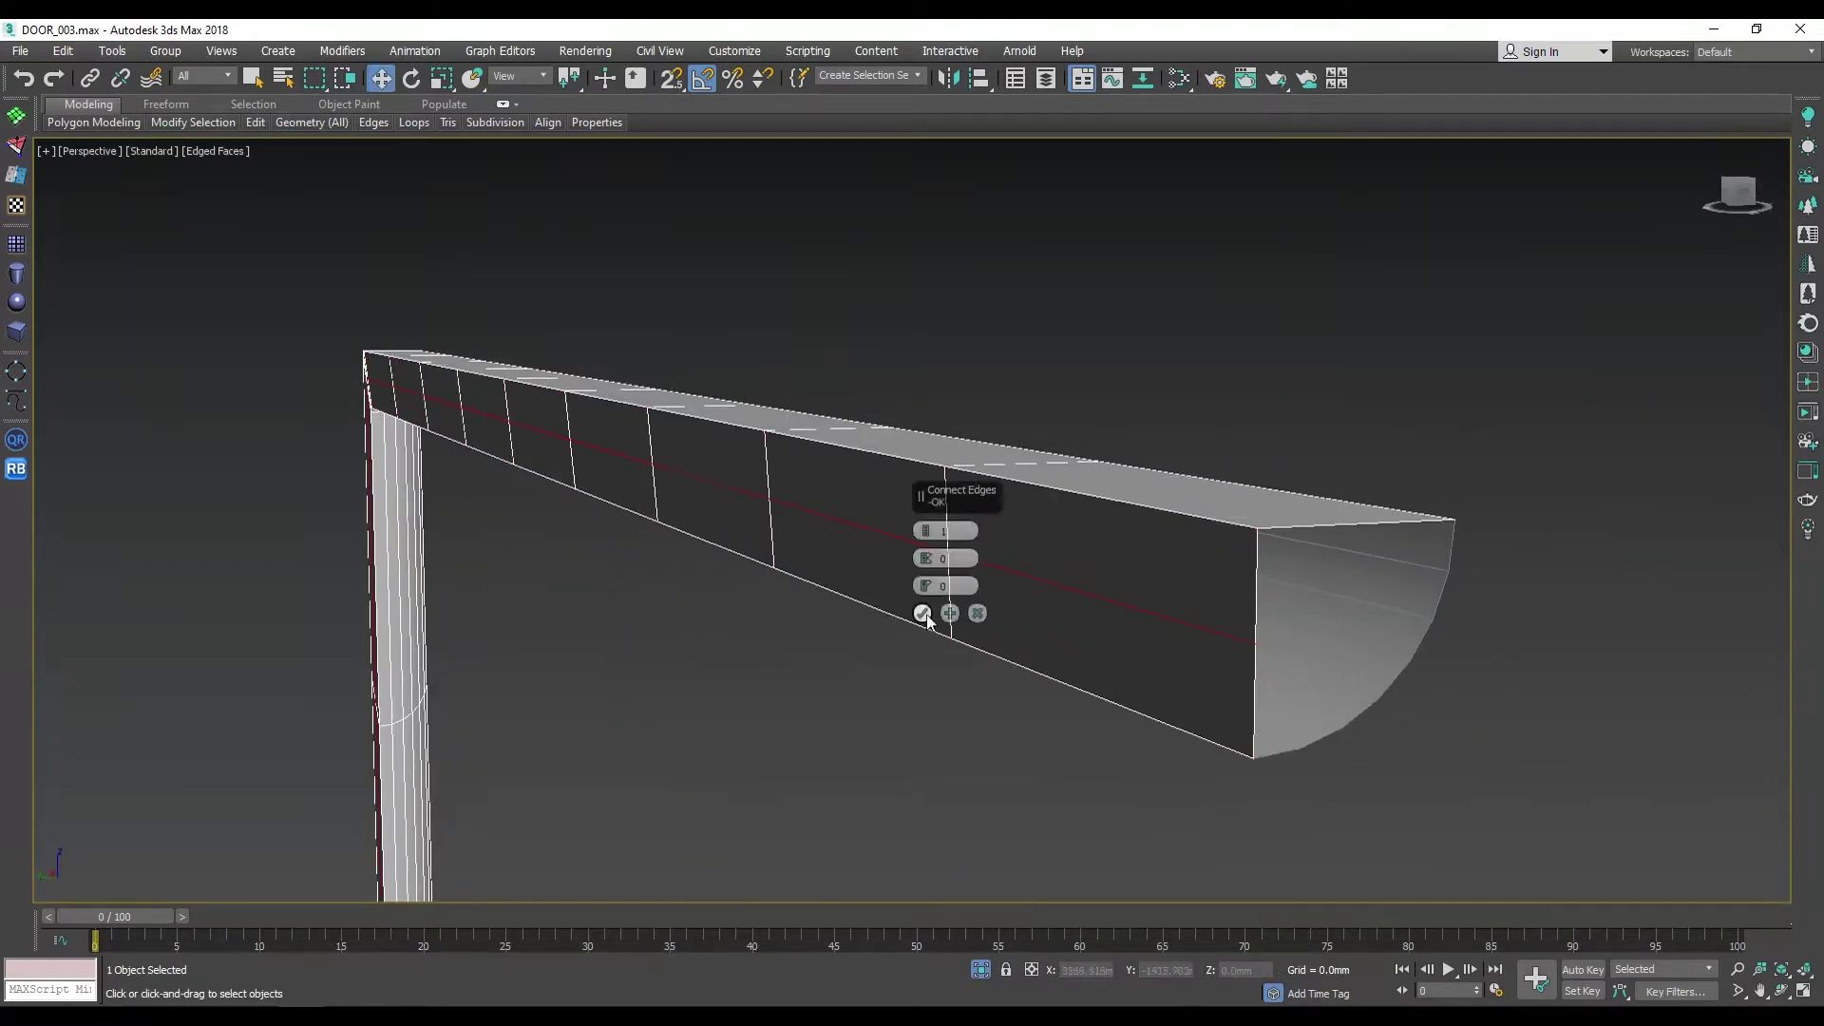
pyautogui.click(936, 520)
pyautogui.hotkey('ctrl', 'shift', 'c')
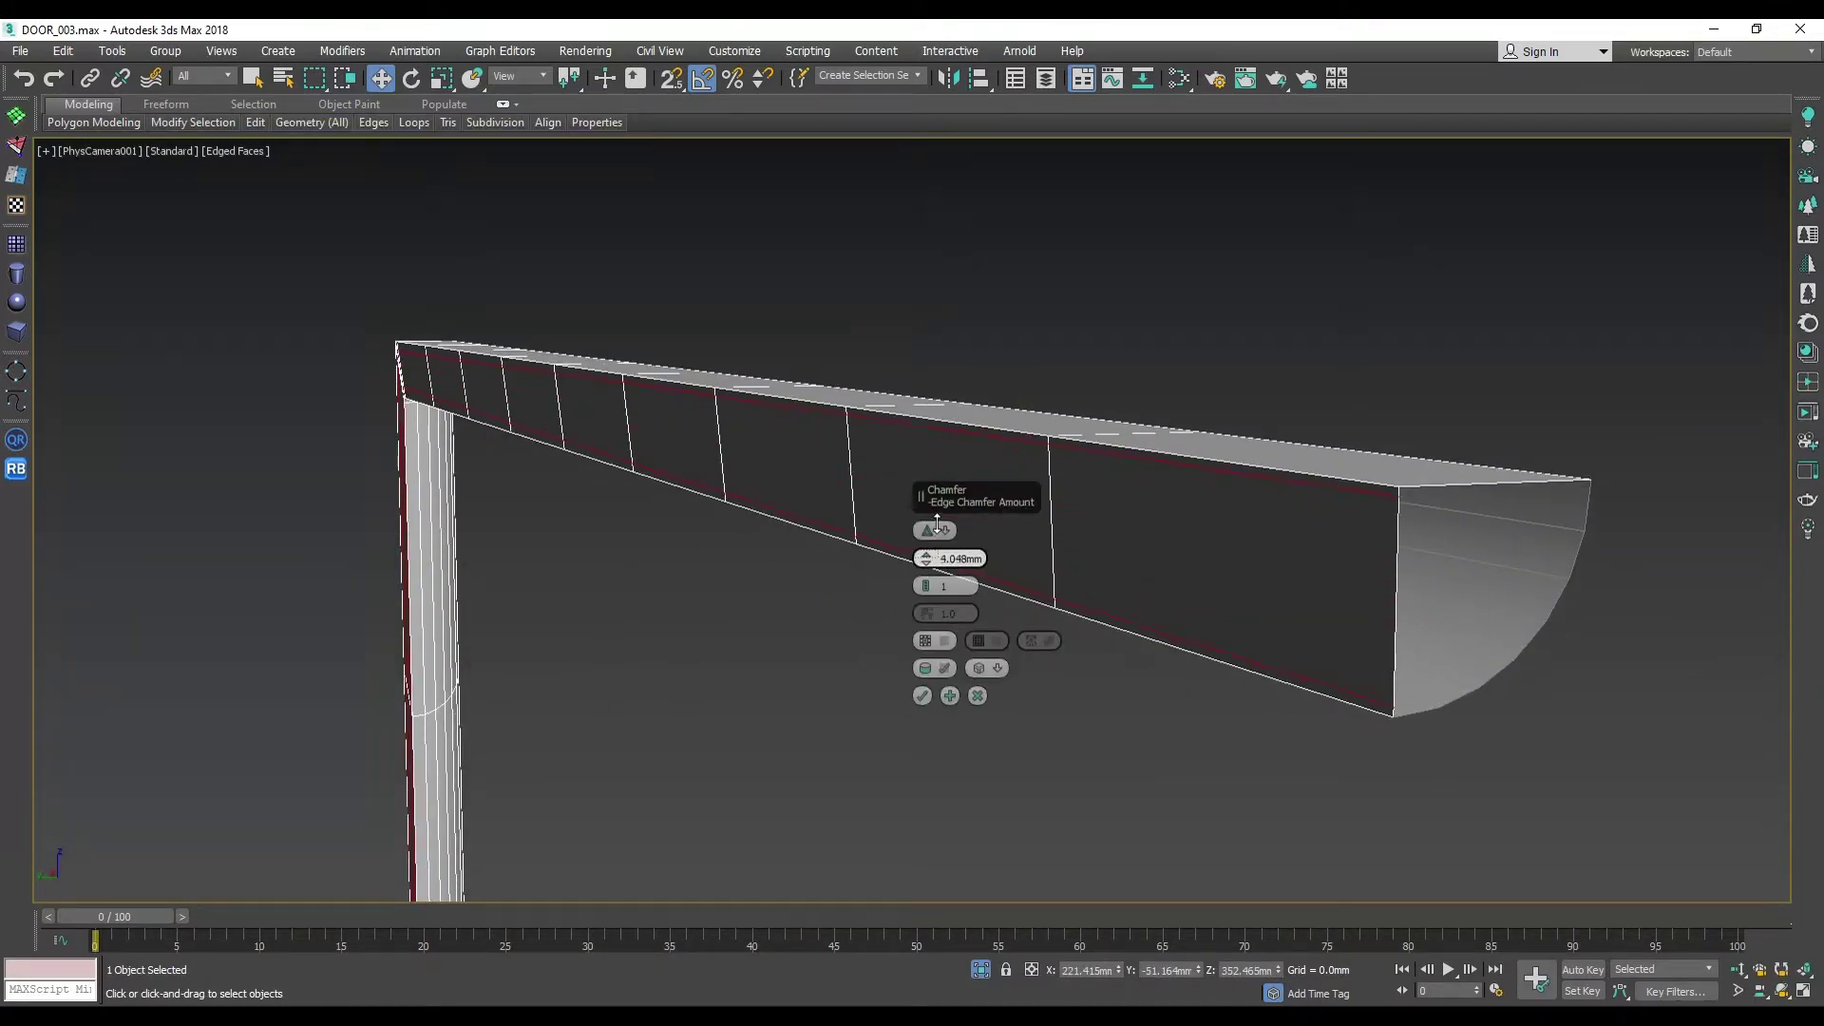
pyautogui.click(921, 695)
# Step: Return to whole-object level with the Move Transform Type-In open
pyautogui.keyDown('alt'); pyautogui.moveTo(1380, 602); pyautogui.dragTo(583, 588, button='middle'); pyautogui.keyUp('alt')
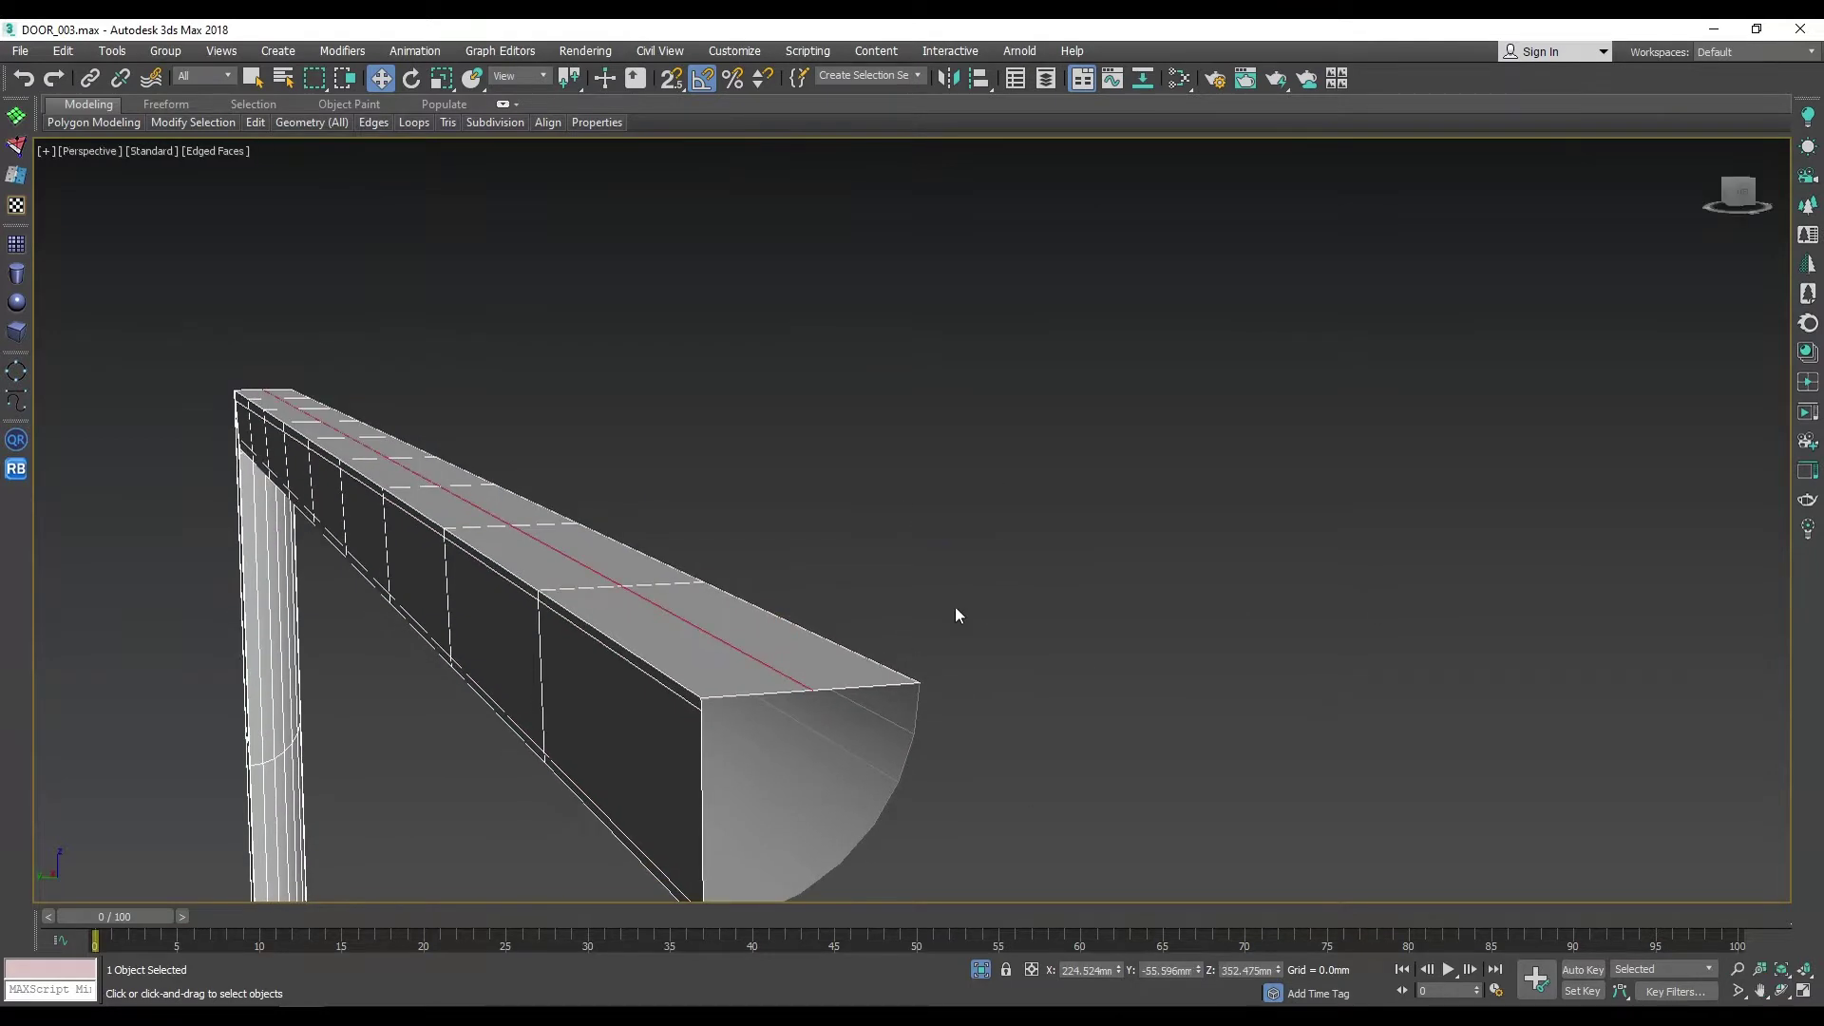
pyautogui.moveTo(955, 616)
pyautogui.keyDown('alt'); pyautogui.mouseDown(button='middle')
pyautogui.moveTo(952, 488)
pyautogui.moveTo(1010, 400)
pyautogui.mouseUp(button='middle'); pyautogui.keyUp('alt')
pyautogui.press('F12')
pyautogui.press('F12')
pyautogui.scroll(-3, 952, 488)
pyautogui.press('2')
pyautogui.scroll(5, 1010, 400)
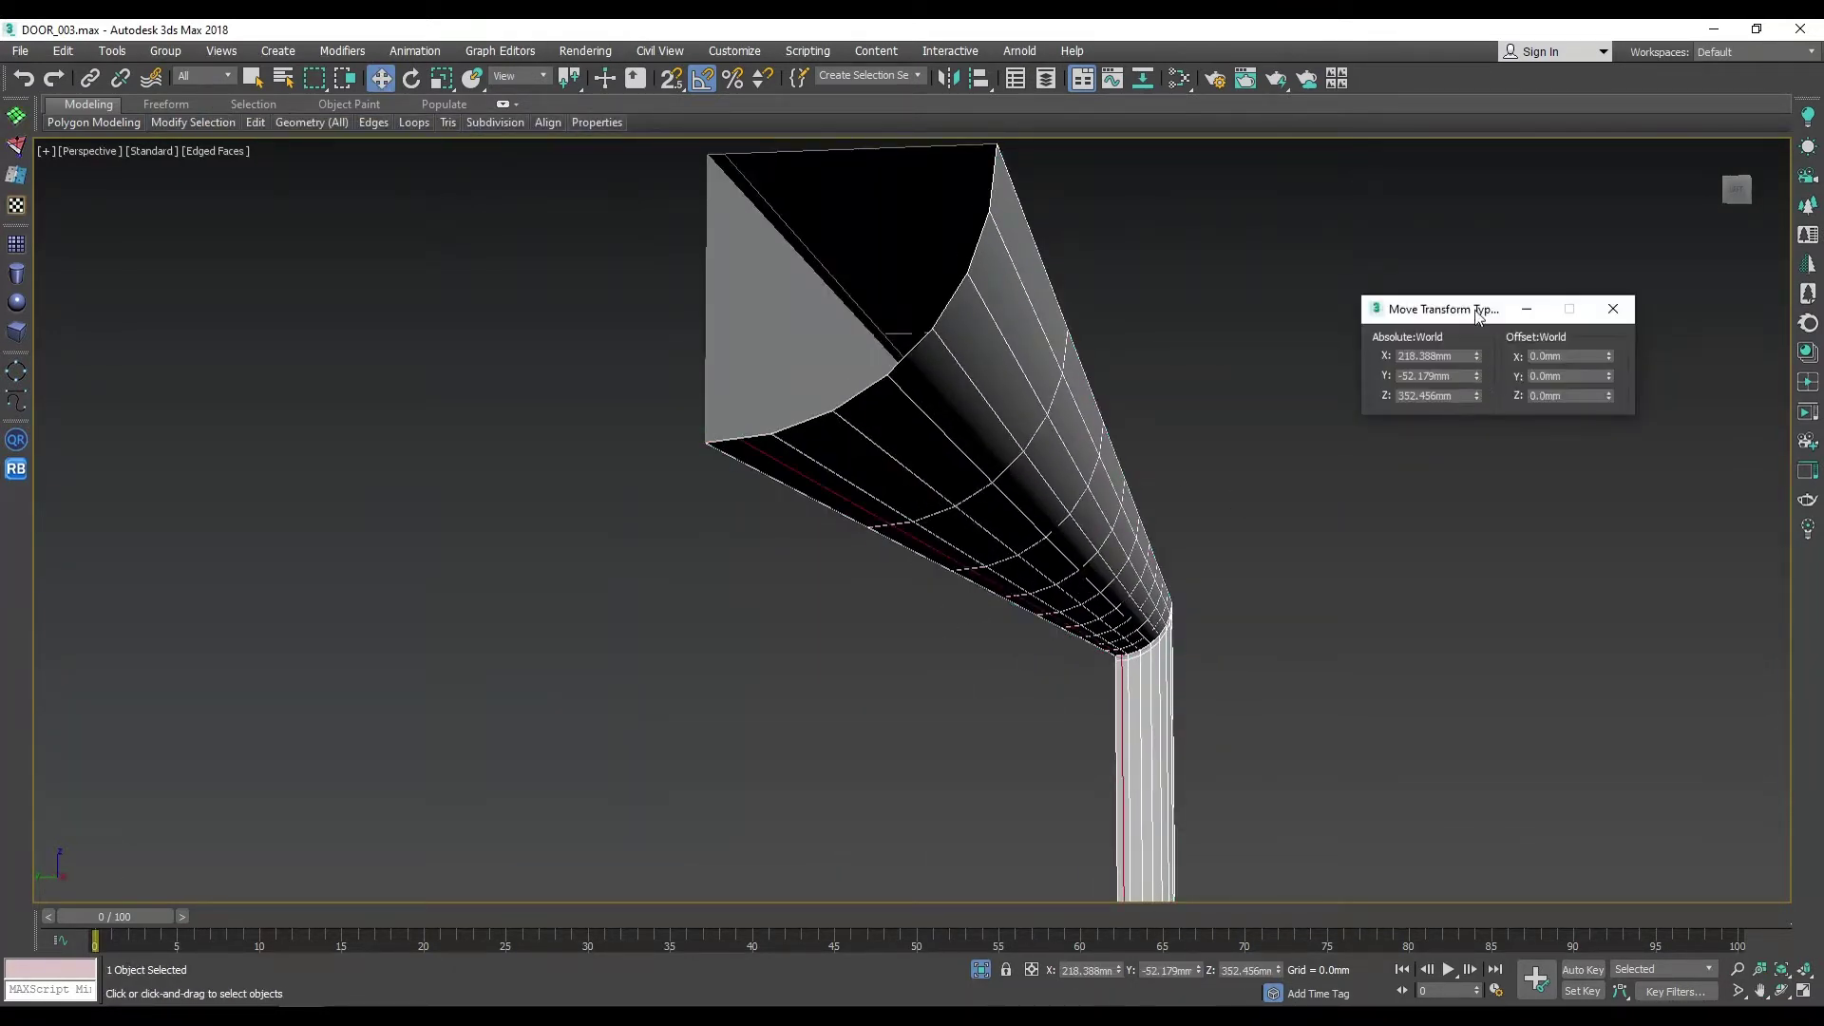
# Step: Place the quarter-round molding along the door panel's recess edges from the Top view
pyautogui.press('F12')
pyautogui.moveTo(1477, 366)
pyautogui.keyDown('alt'); pyautogui.mouseDown(button='middle')
pyautogui.moveTo(1205, 440)
pyautogui.moveTo(1046, 644)
pyautogui.mouseUp(button='middle'); pyautogui.keyUp('alt')
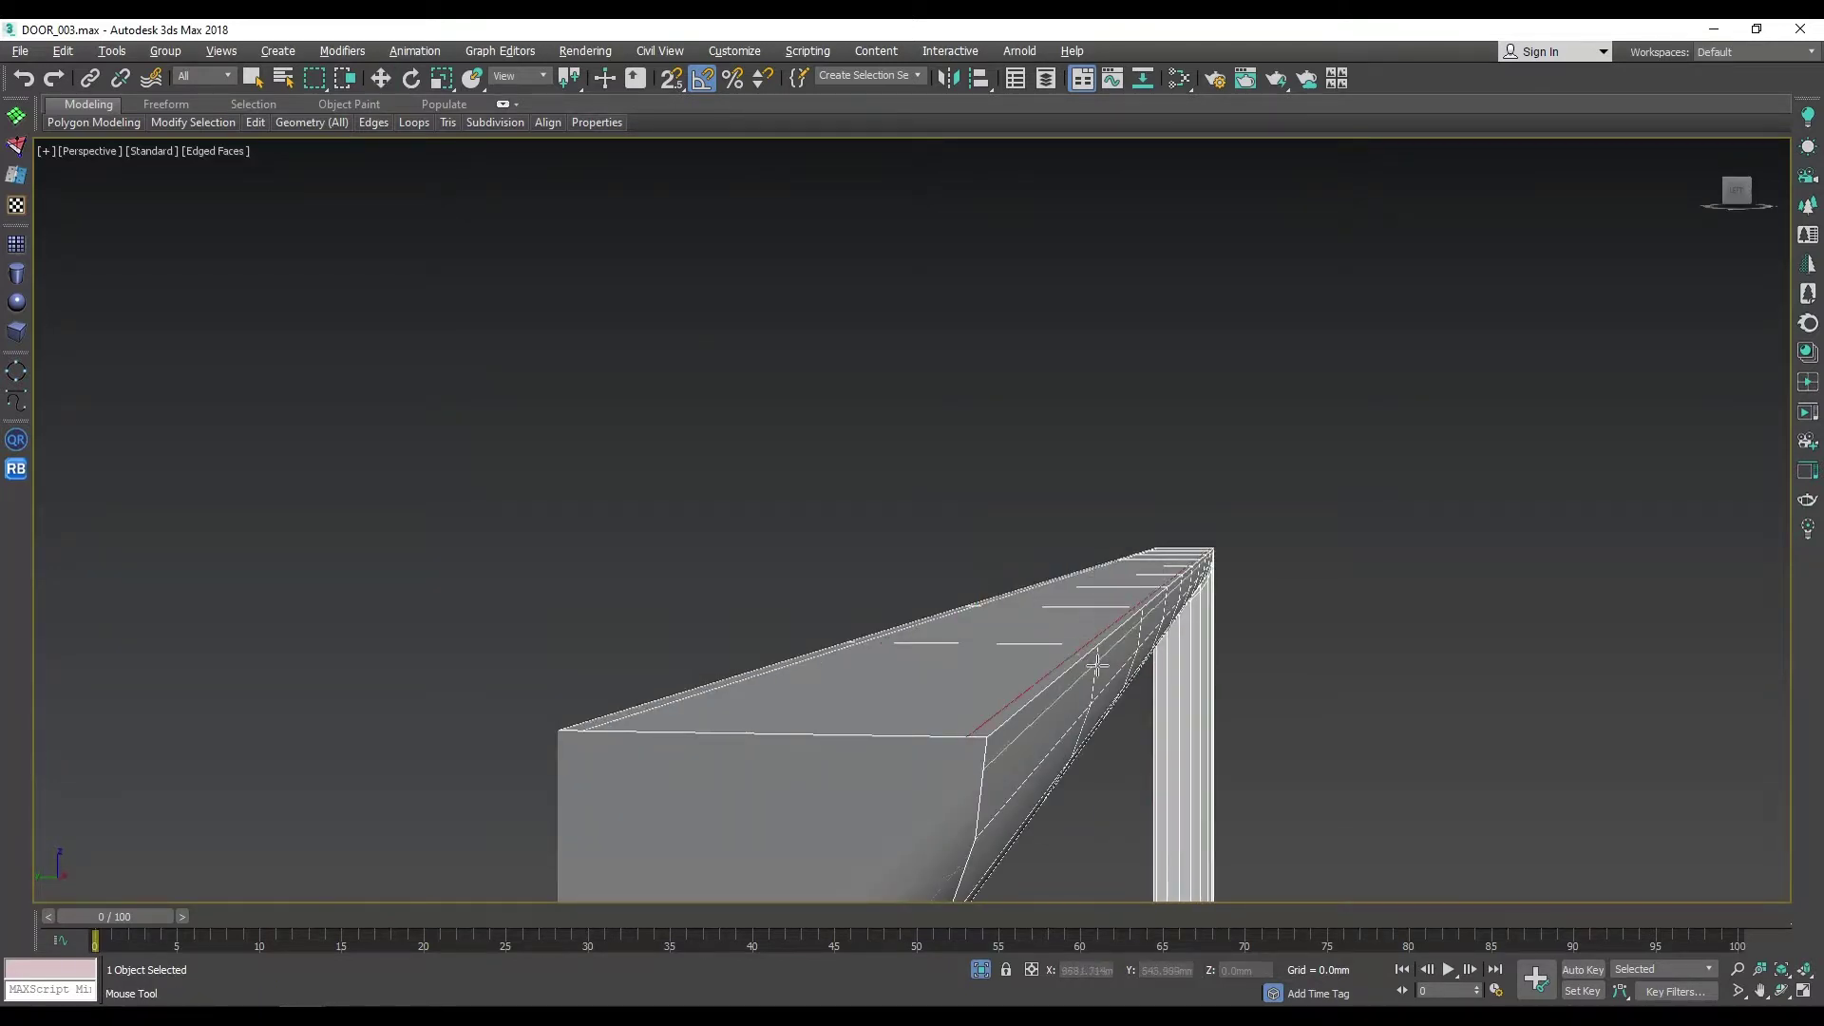
pyautogui.scroll(-5, 1073, 606)
pyautogui.press('t')
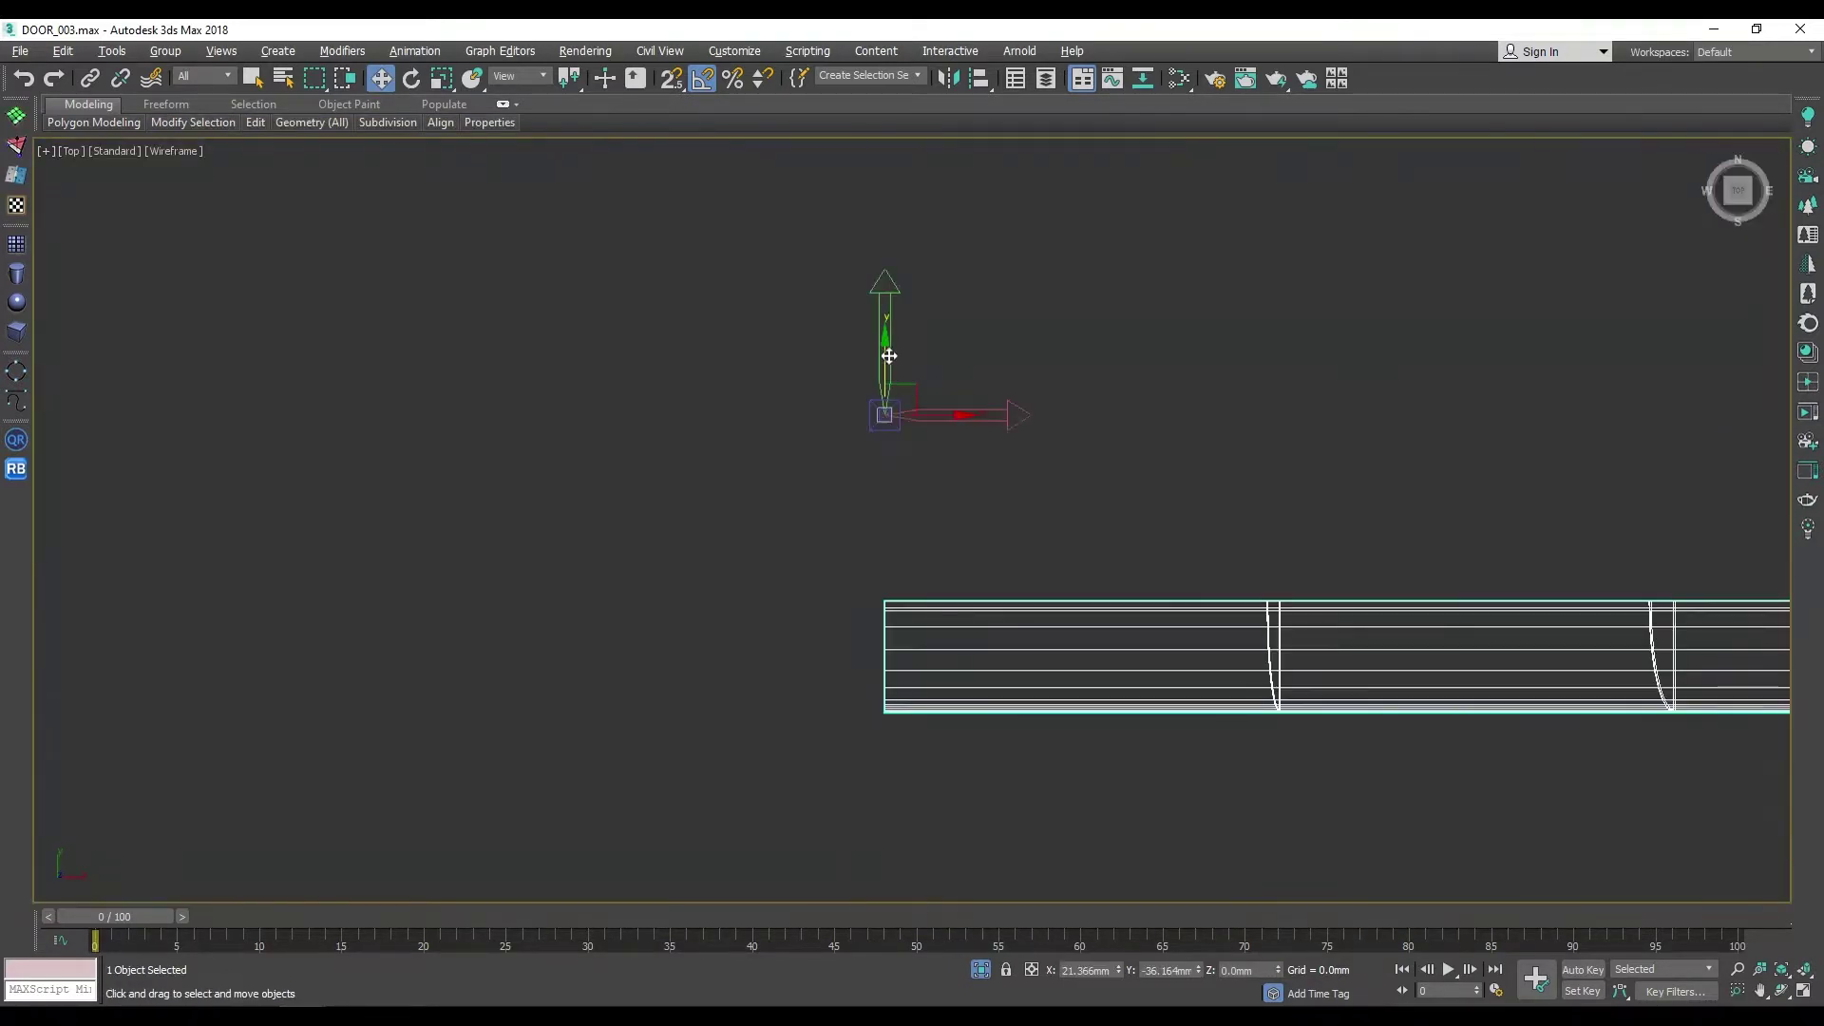
pyautogui.hotkey('ctrl', 'z')
pyautogui.hotkey('alt', 'w')
pyautogui.hotkey('alt', 'w')
# Step: Clear the selection, then select the door and both panel moldings with edged faces shown
pyautogui.rightClick(1413, 602)
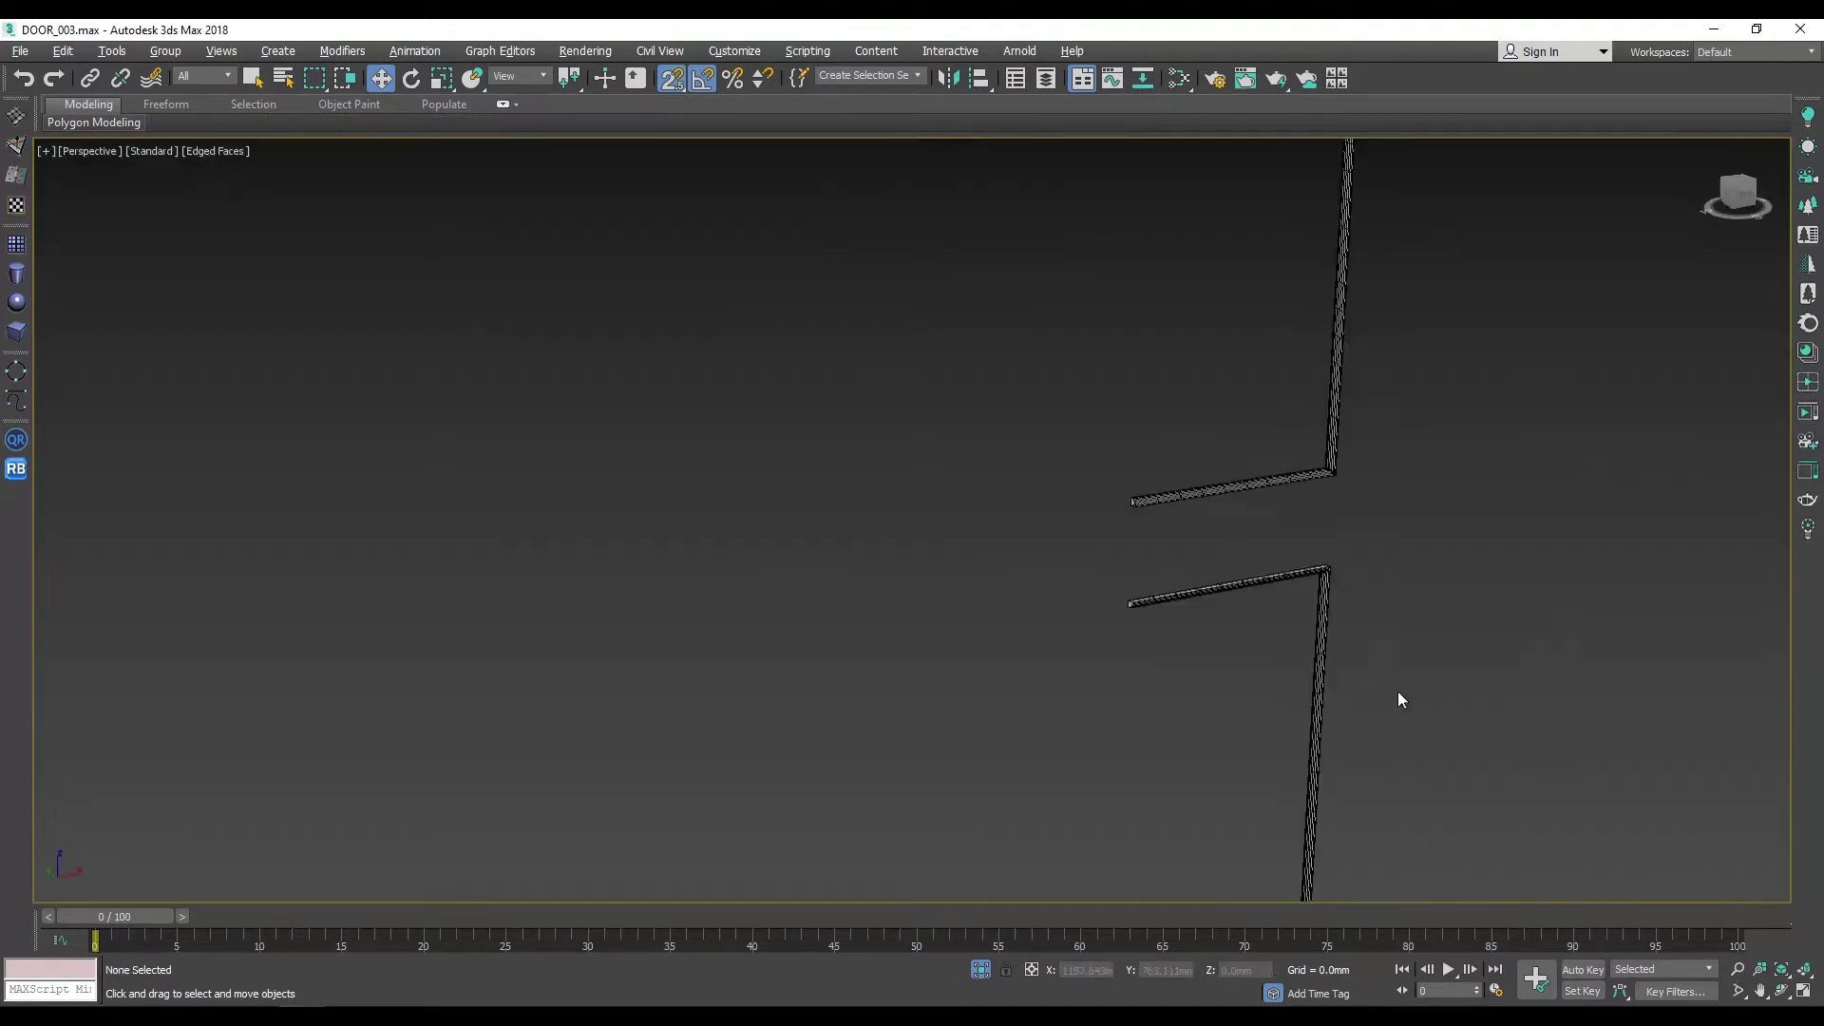
pyautogui.click(1506, 529)
pyautogui.scroll(3, 1362, 493)
pyautogui.click(1363, 493)
pyautogui.press('F4')
pyautogui.scroll(-3, 1144, 516)
pyautogui.scroll(3, 1131, 494)
pyautogui.scroll(-3, 1407, 405)
pyautogui.scroll(-3, 1176, 511)
pyautogui.click(1234, 378)
pyautogui.scroll(5, 1326, 437)
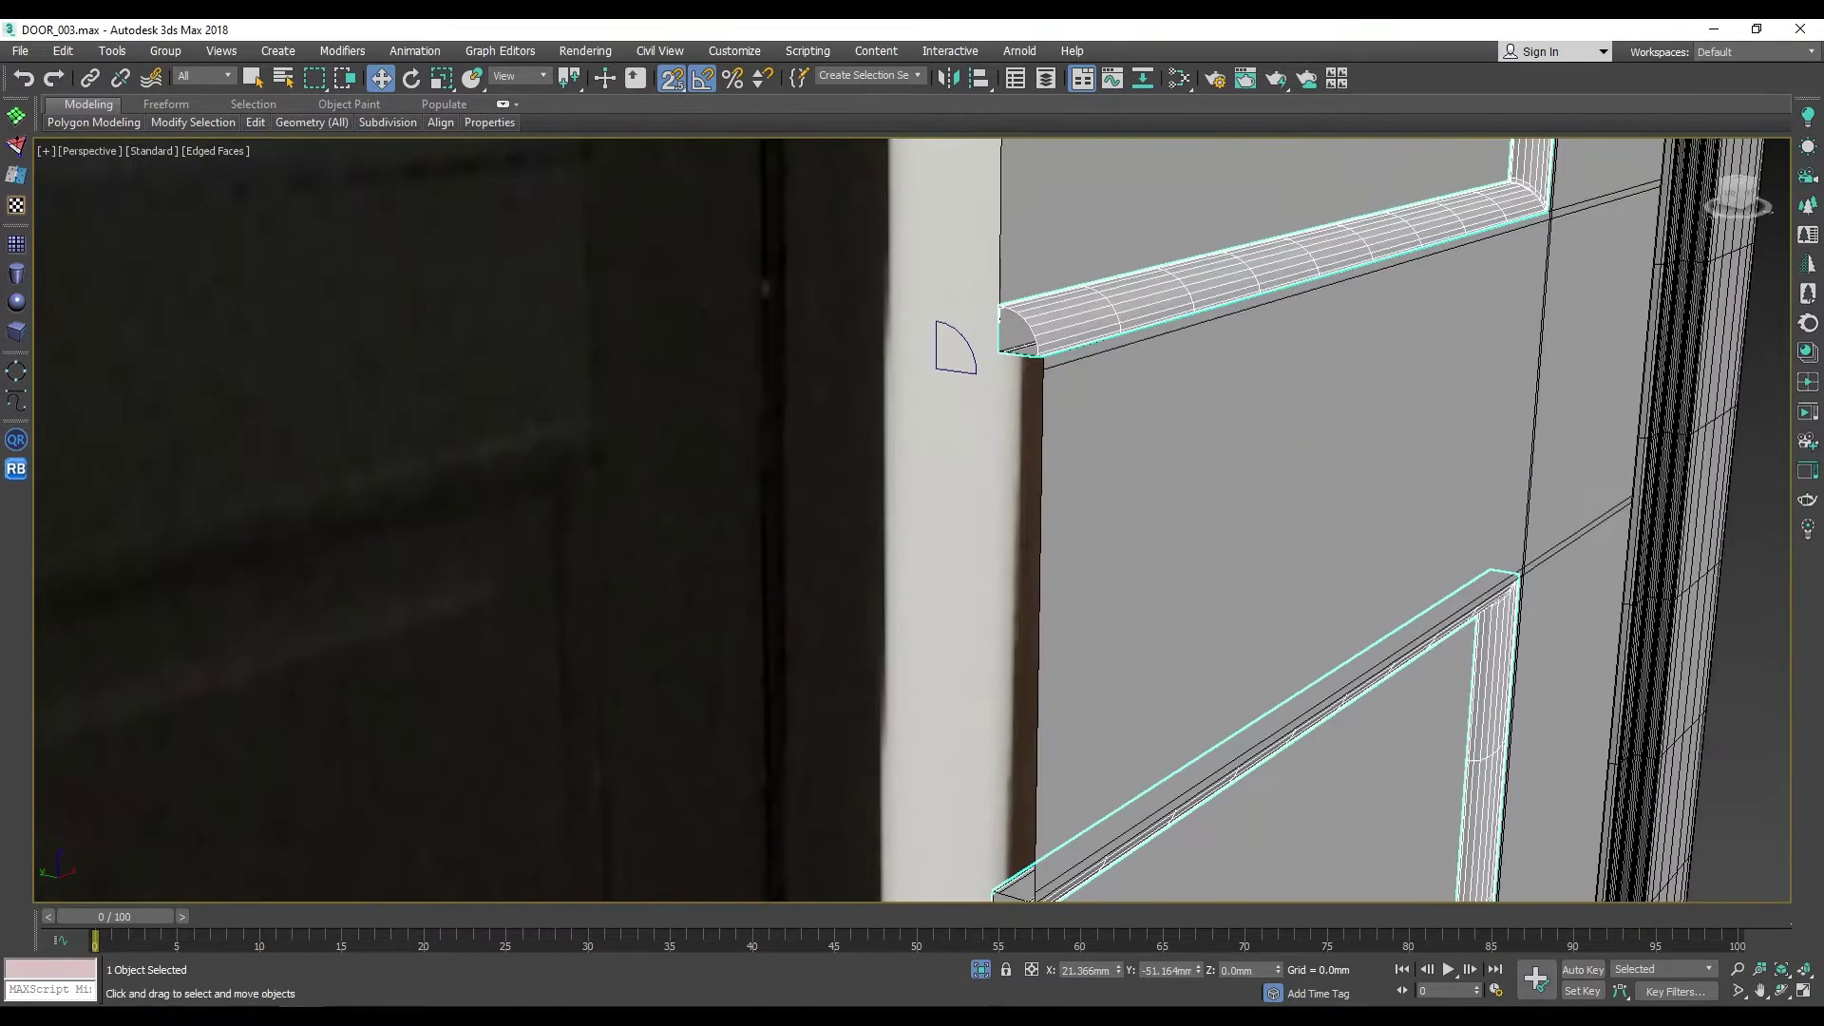
# Step: Isolate the selected panel moldings and display them with edged faces
pyautogui.scroll(-3, 1051, 305)
pyautogui.rightClick(1051, 305)
pyautogui.scroll(-3, 1051, 305)
pyautogui.hotkey('alt', 'q')
pyautogui.press('F4')
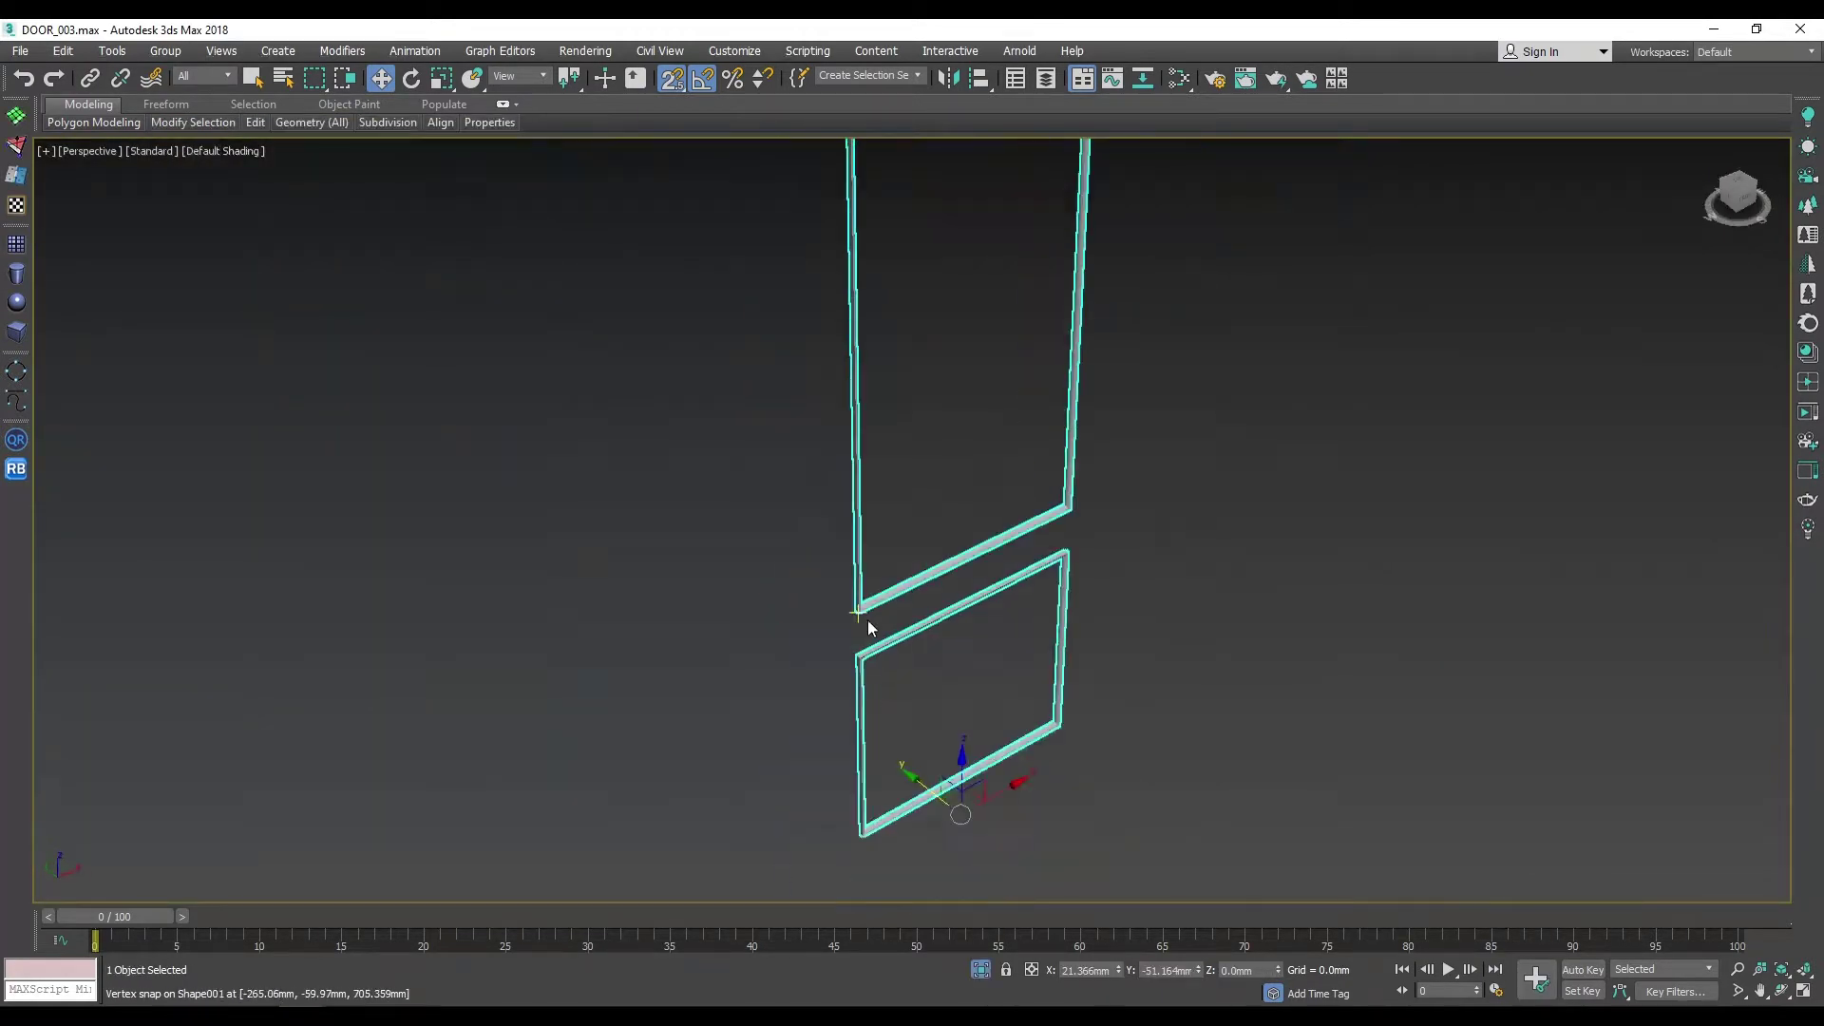
pyautogui.scroll(5, 868, 619)
pyautogui.press('F4')
pyautogui.scroll(-3, 1241, 465)
# Step: Select one of the moldings and zoom in on its frame
pyautogui.click(1355, 470)
pyautogui.scroll(4, 1355, 469)
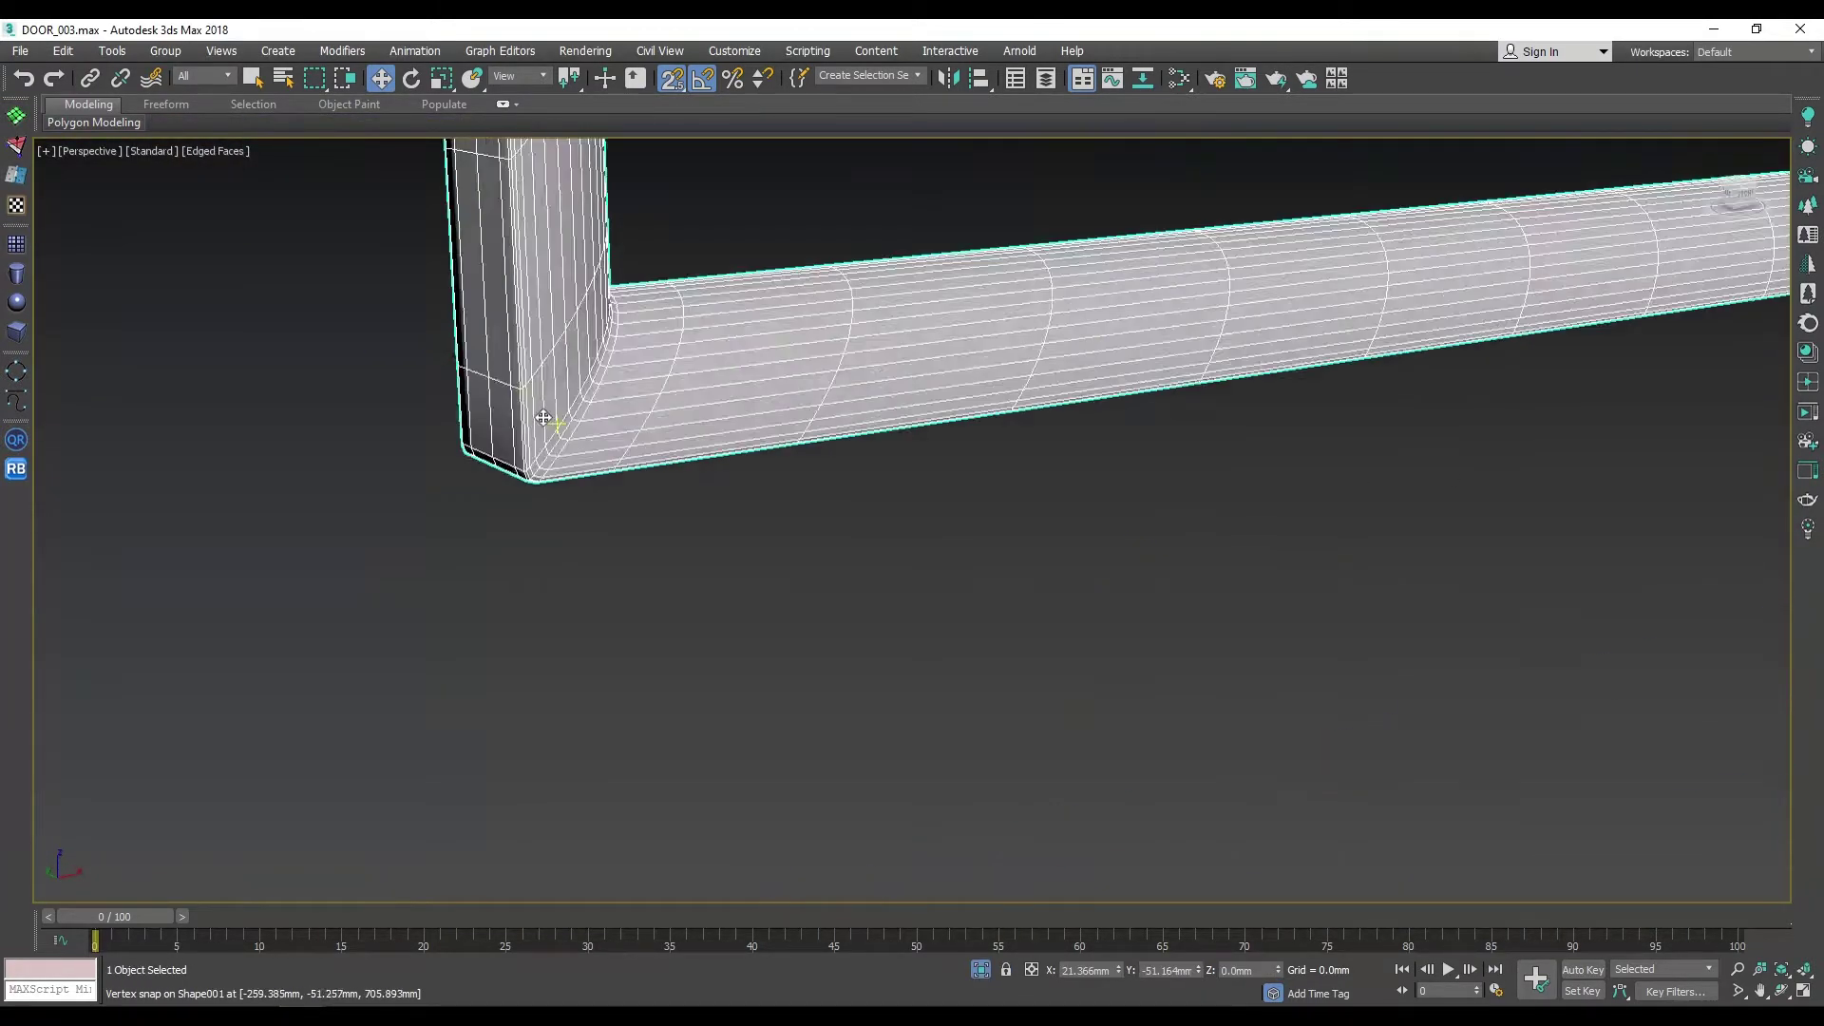
pyautogui.scroll(-4, 819, 473)
pyautogui.scroll(3, 819, 473)
pyautogui.scroll(4, 630, 465)
pyautogui.scroll(-2, 626, 442)
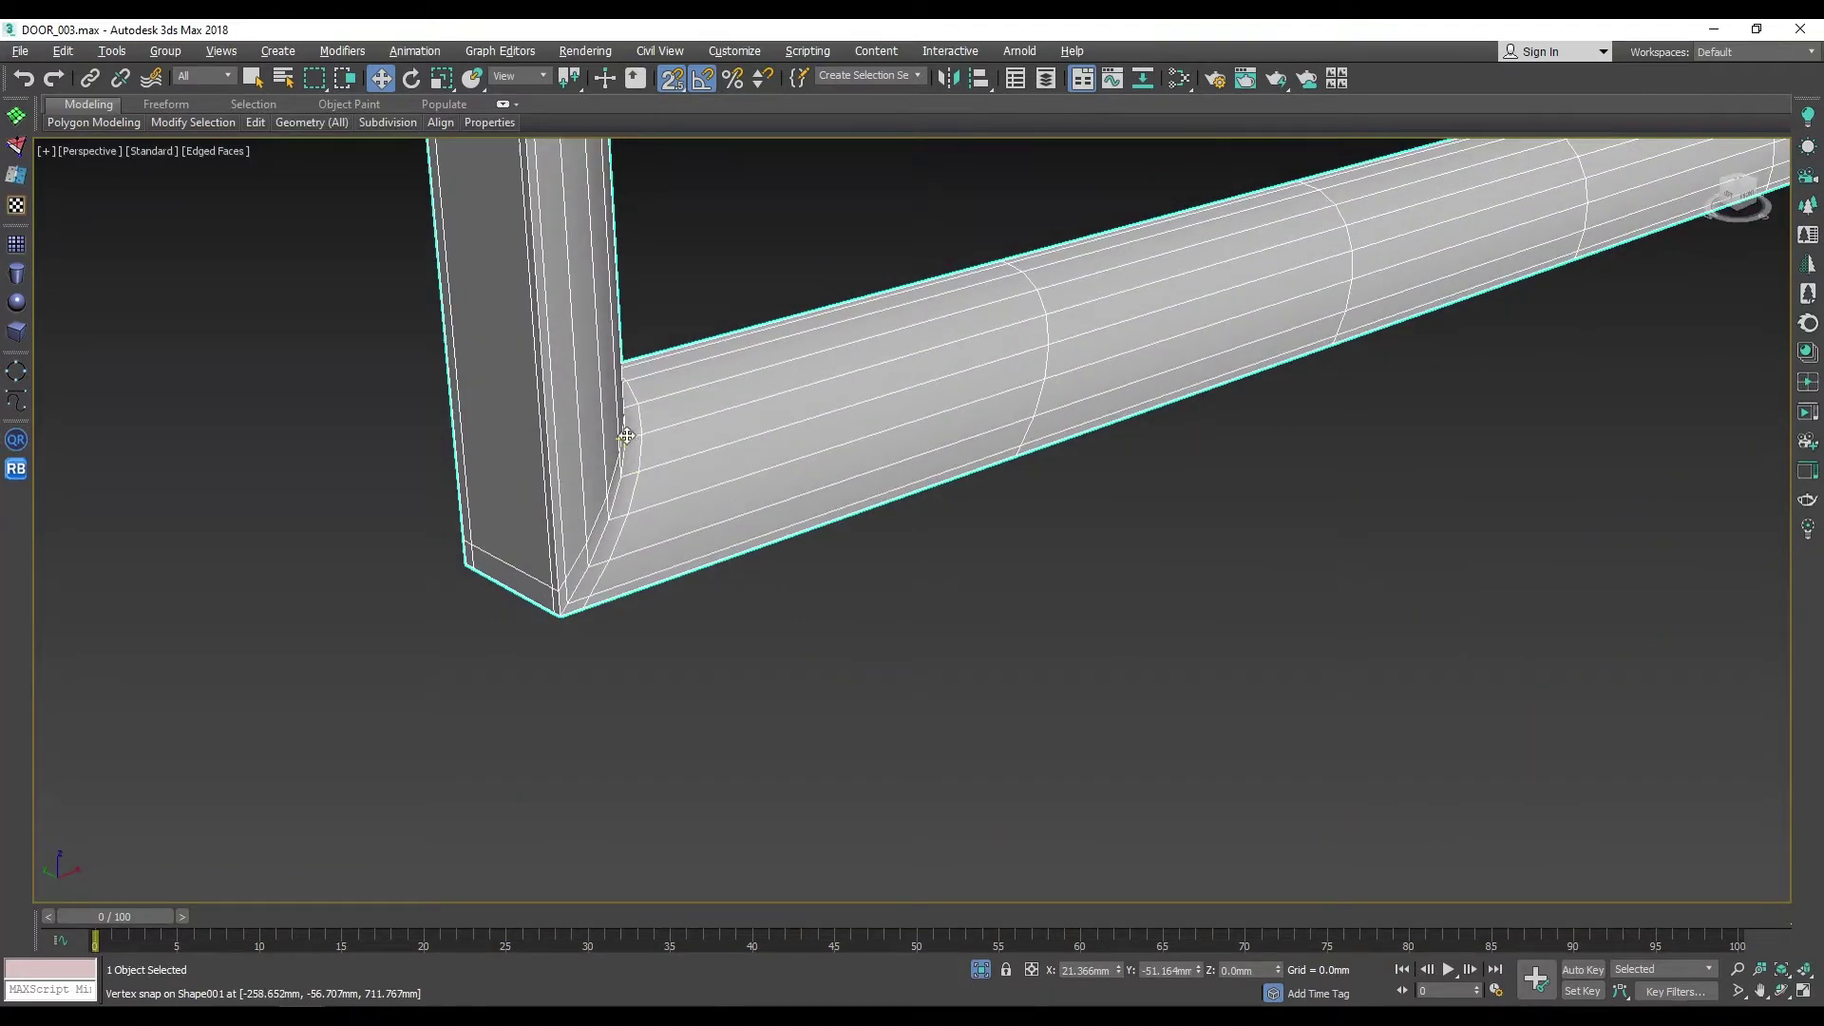
pyautogui.scroll(-3, 910, 465)
pyautogui.scroll(3, 598, 469)
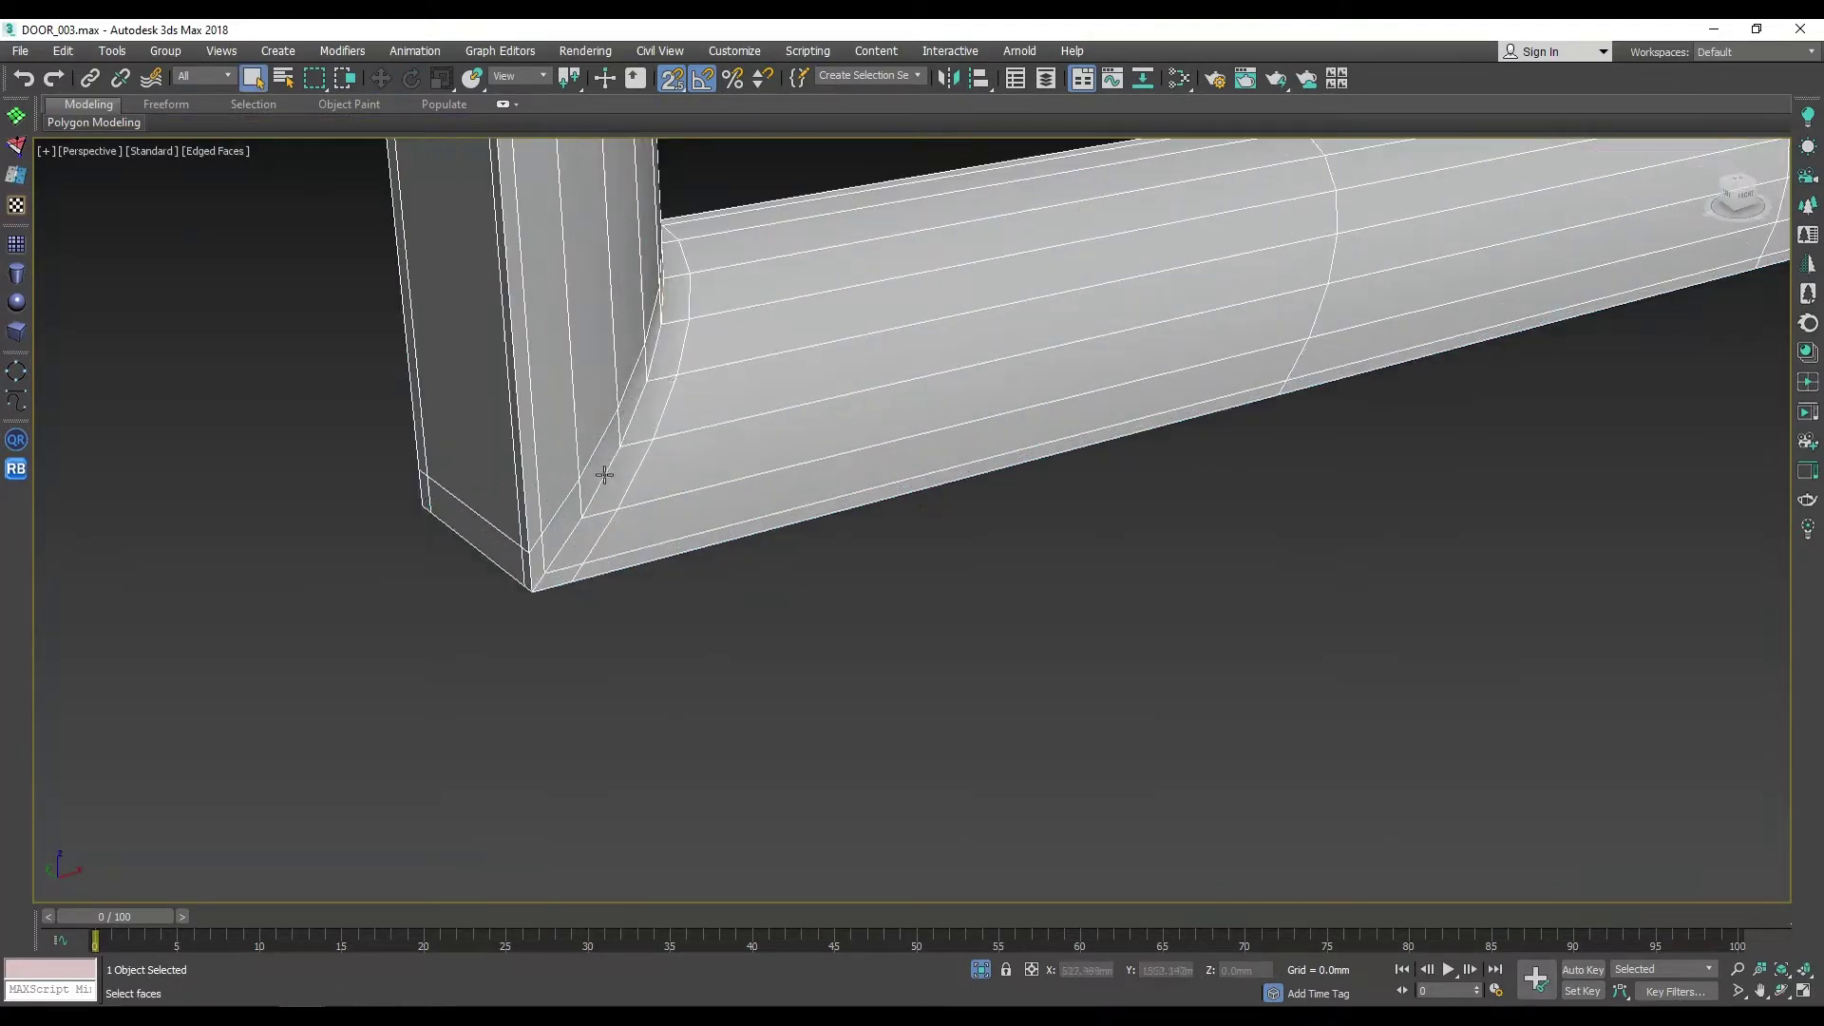
# Step: Add a one-segment connecting edge loop around the molding frame
pyautogui.press('q')
pyautogui.scroll(-5, 693, 532)
pyautogui.scroll(-4, 760, 570)
pyautogui.scroll(4, 196, 741)
pyautogui.scroll(-4, 1043, 501)
pyautogui.scroll(3, 1083, 390)
pyautogui.scroll(-3, 1083, 390)
pyautogui.scroll(3, 1099, 403)
pyautogui.scroll(-4, 1149, 529)
pyautogui.scroll(5, 910, 622)
pyautogui.scroll(3, 910, 622)
pyautogui.scroll(-3, 631, 460)
pyautogui.scroll(4, 760, 665)
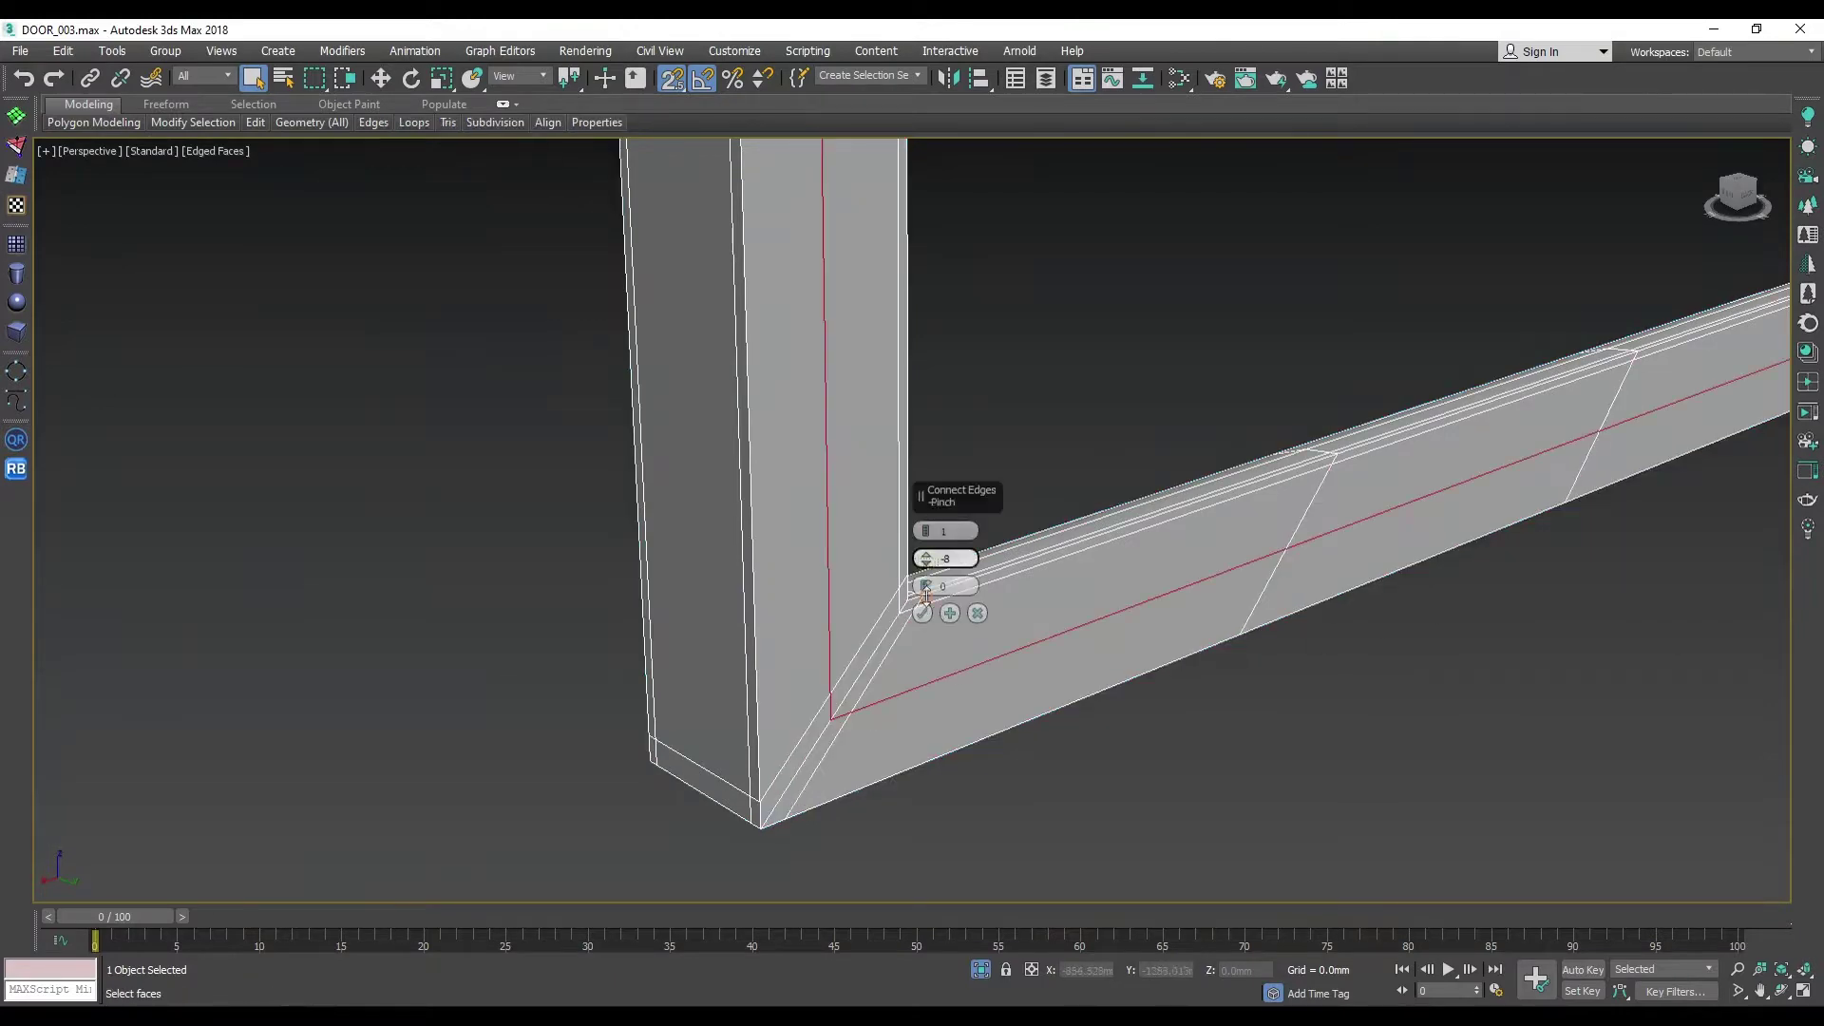
pyautogui.scroll(4, 915, 623)
pyautogui.scroll(-3, 1417, 488)
pyautogui.scroll(5, 1128, 570)
pyautogui.scroll(3, 1156, 635)
pyautogui.moveTo(1110, 692)
pyautogui.keyDown('alt'); pyautogui.mouseDown(button='middle')
pyautogui.moveTo(1169, 370)
pyautogui.moveTo(1241, 570)
pyautogui.moveTo(912, 475)
pyautogui.mouseUp(button='middle'); pyautogui.keyUp('alt')
# Step: Select a face on the frame's right leg for UV mapping
pyautogui.moveTo(1068, 596)
pyautogui.keyDown('alt'); pyautogui.mouseDown(button='middle')
pyautogui.moveTo(1039, 488)
pyautogui.moveTo(951, 553)
pyautogui.moveTo(867, 570)
pyautogui.moveTo(668, 536)
pyautogui.moveTo(1103, 592)
pyautogui.mouseUp(button='middle'); pyautogui.keyUp('alt')
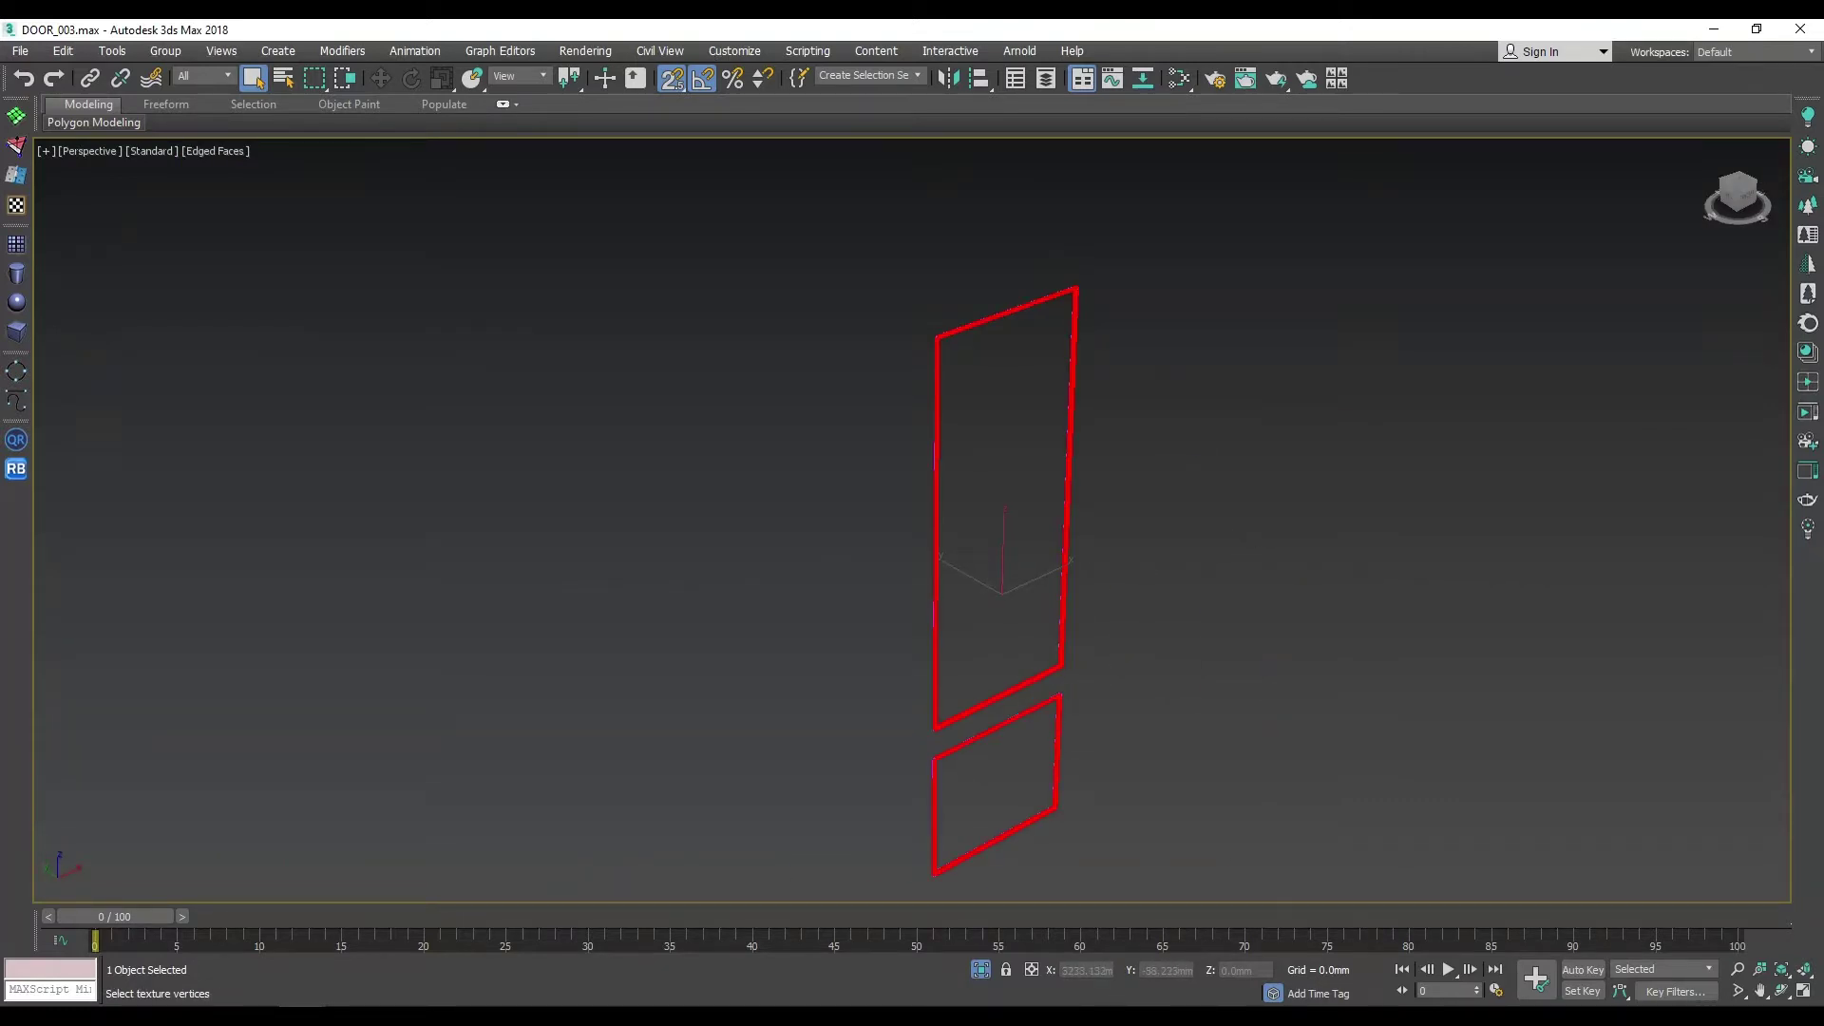
pyautogui.moveTo(1102, 593)
pyautogui.keyDown('alt'); pyautogui.mouseDown(button='middle')
pyautogui.moveTo(880, 502)
pyautogui.moveTo(1045, 533)
pyautogui.moveTo(1062, 562)
pyautogui.mouseUp(button='middle'); pyautogui.keyUp('alt')
pyautogui.click(1348, 480)
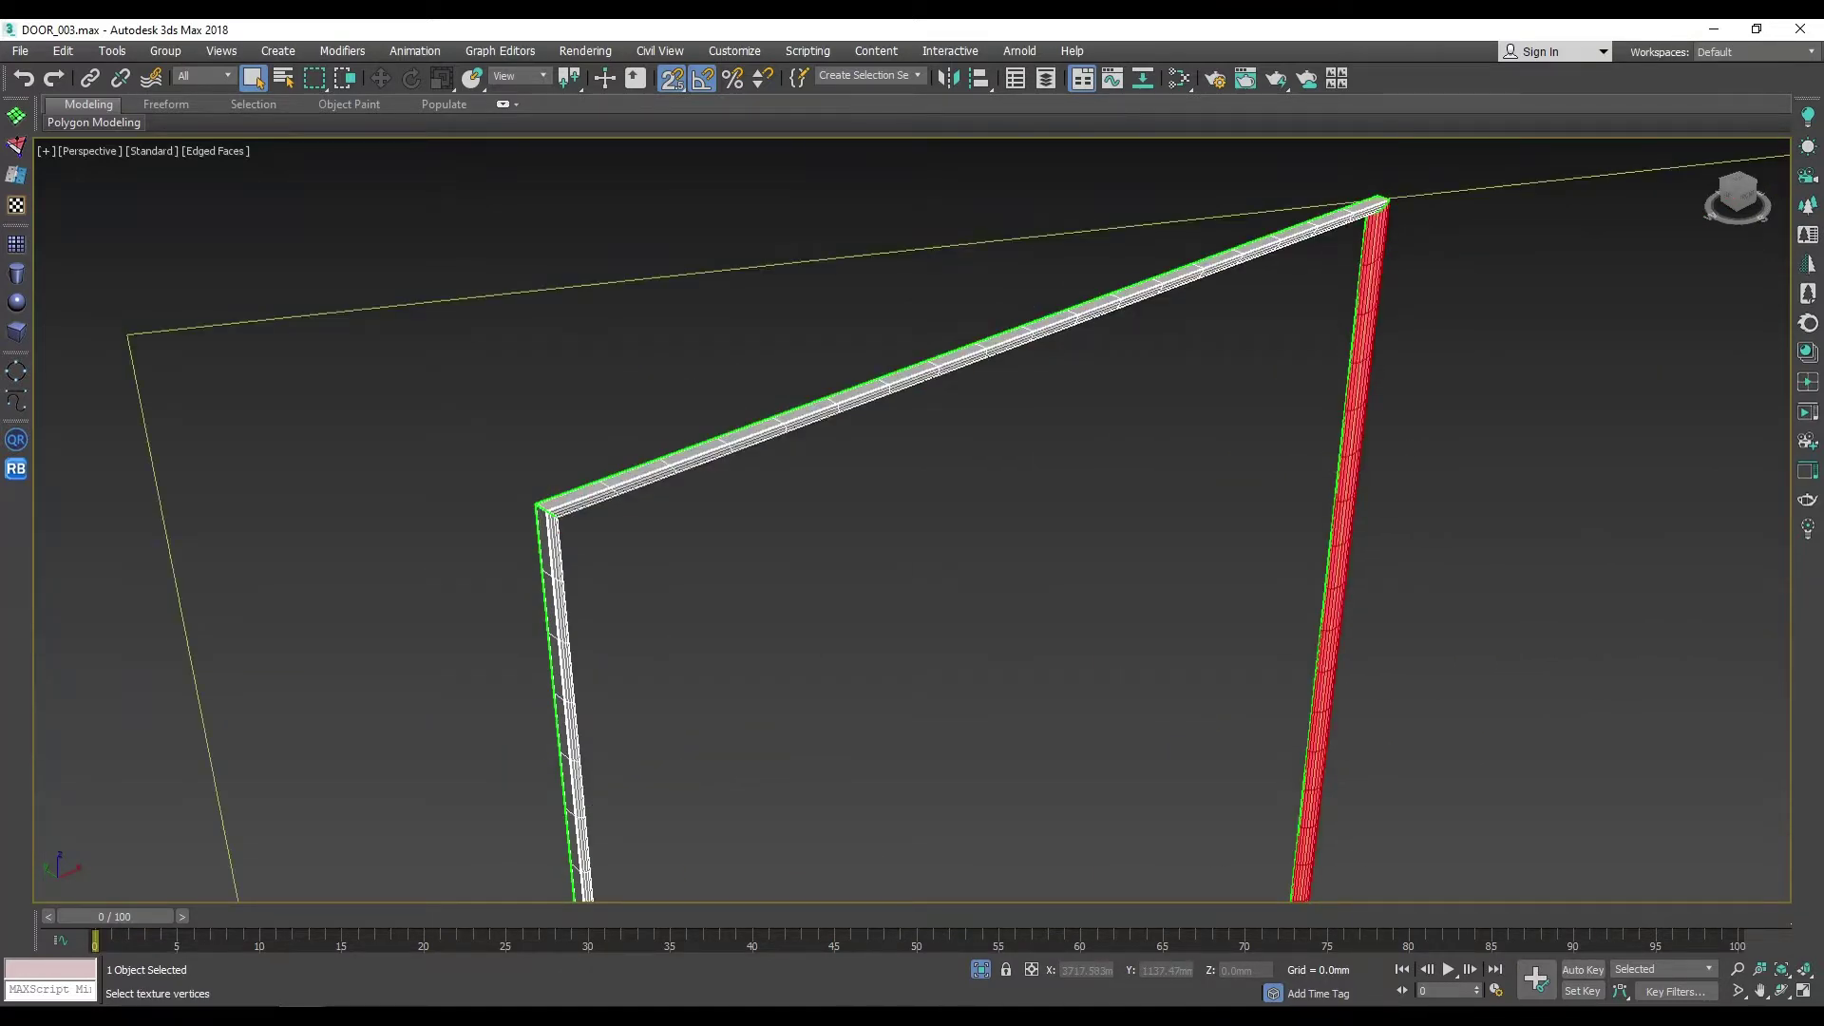
pyautogui.keyDown('alt'); pyautogui.moveTo(1235, 589); pyautogui.dragTo(1267, 650, button='middle'); pyautogui.keyUp('alt')
pyautogui.scroll(5, 1267, 650)
pyautogui.keyDown('alt'); pyautogui.moveTo(1149, 618); pyautogui.dragTo(1185, 572, button='middle'); pyautogui.keyUp('alt')
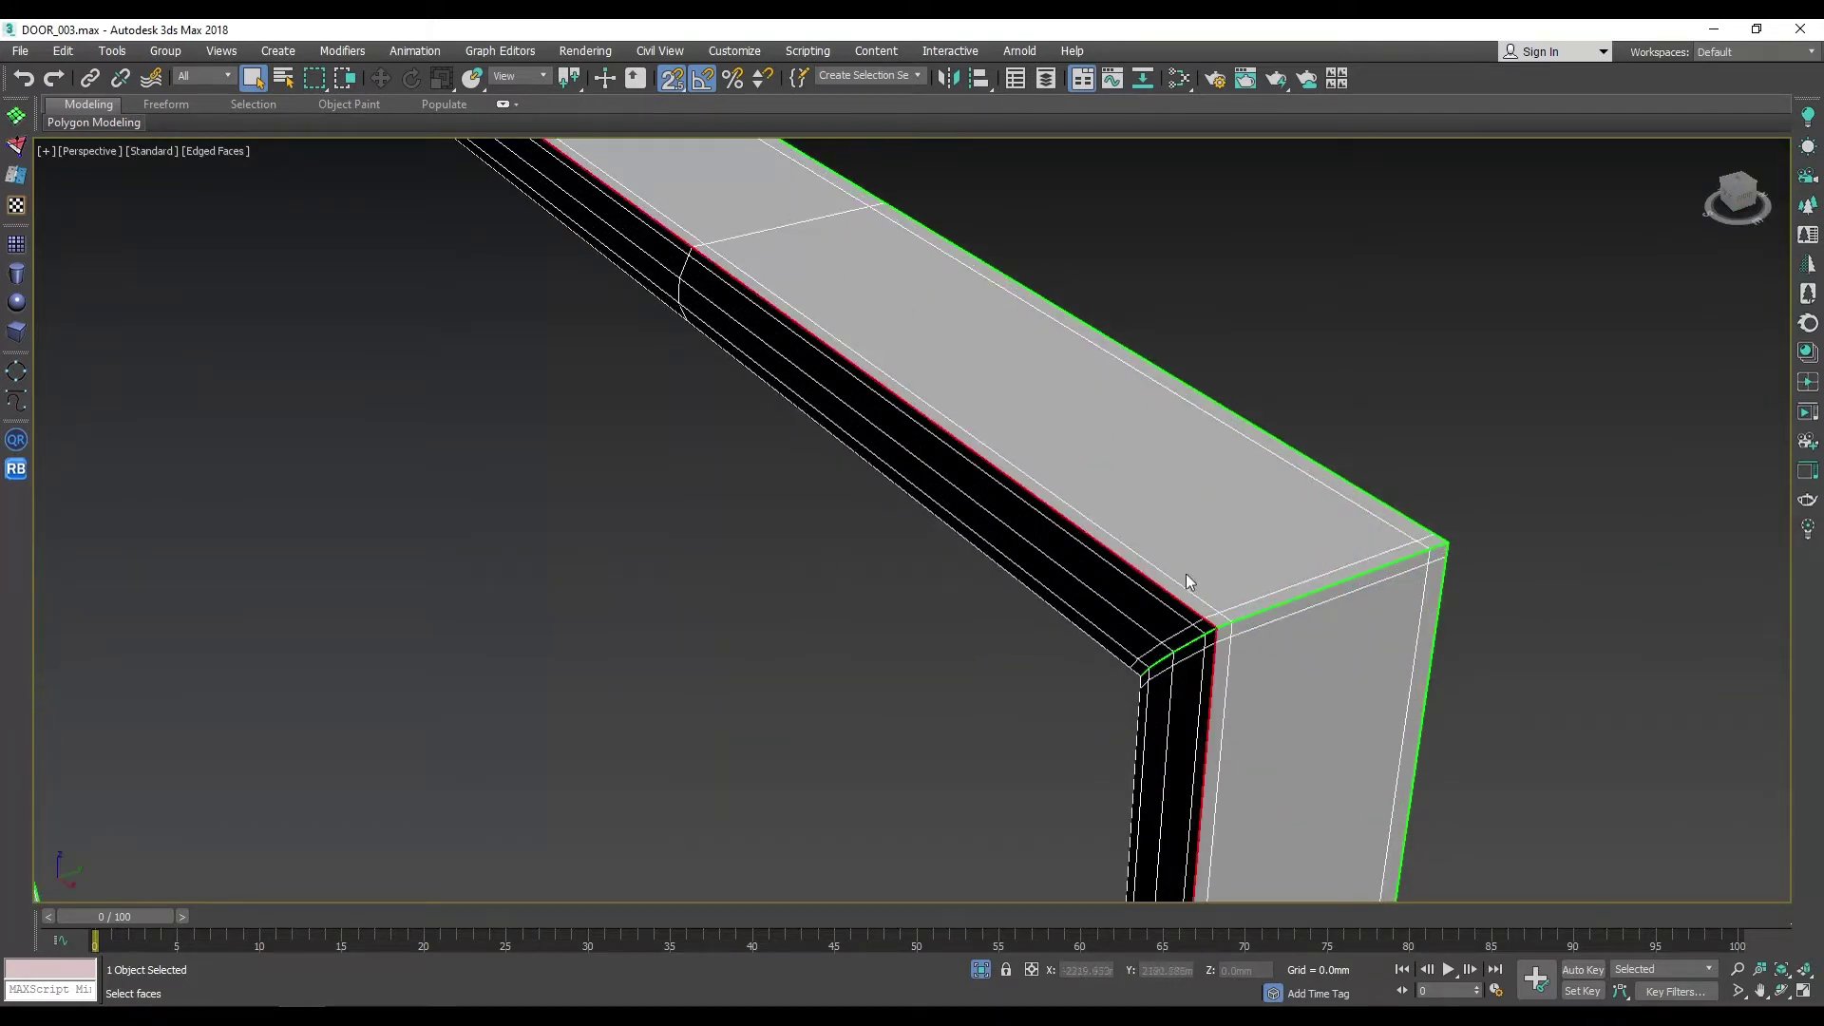
# Step: Apply planar mapping to the frame strips and display the checker test pattern
pyautogui.scroll(-5, 1596, 527)
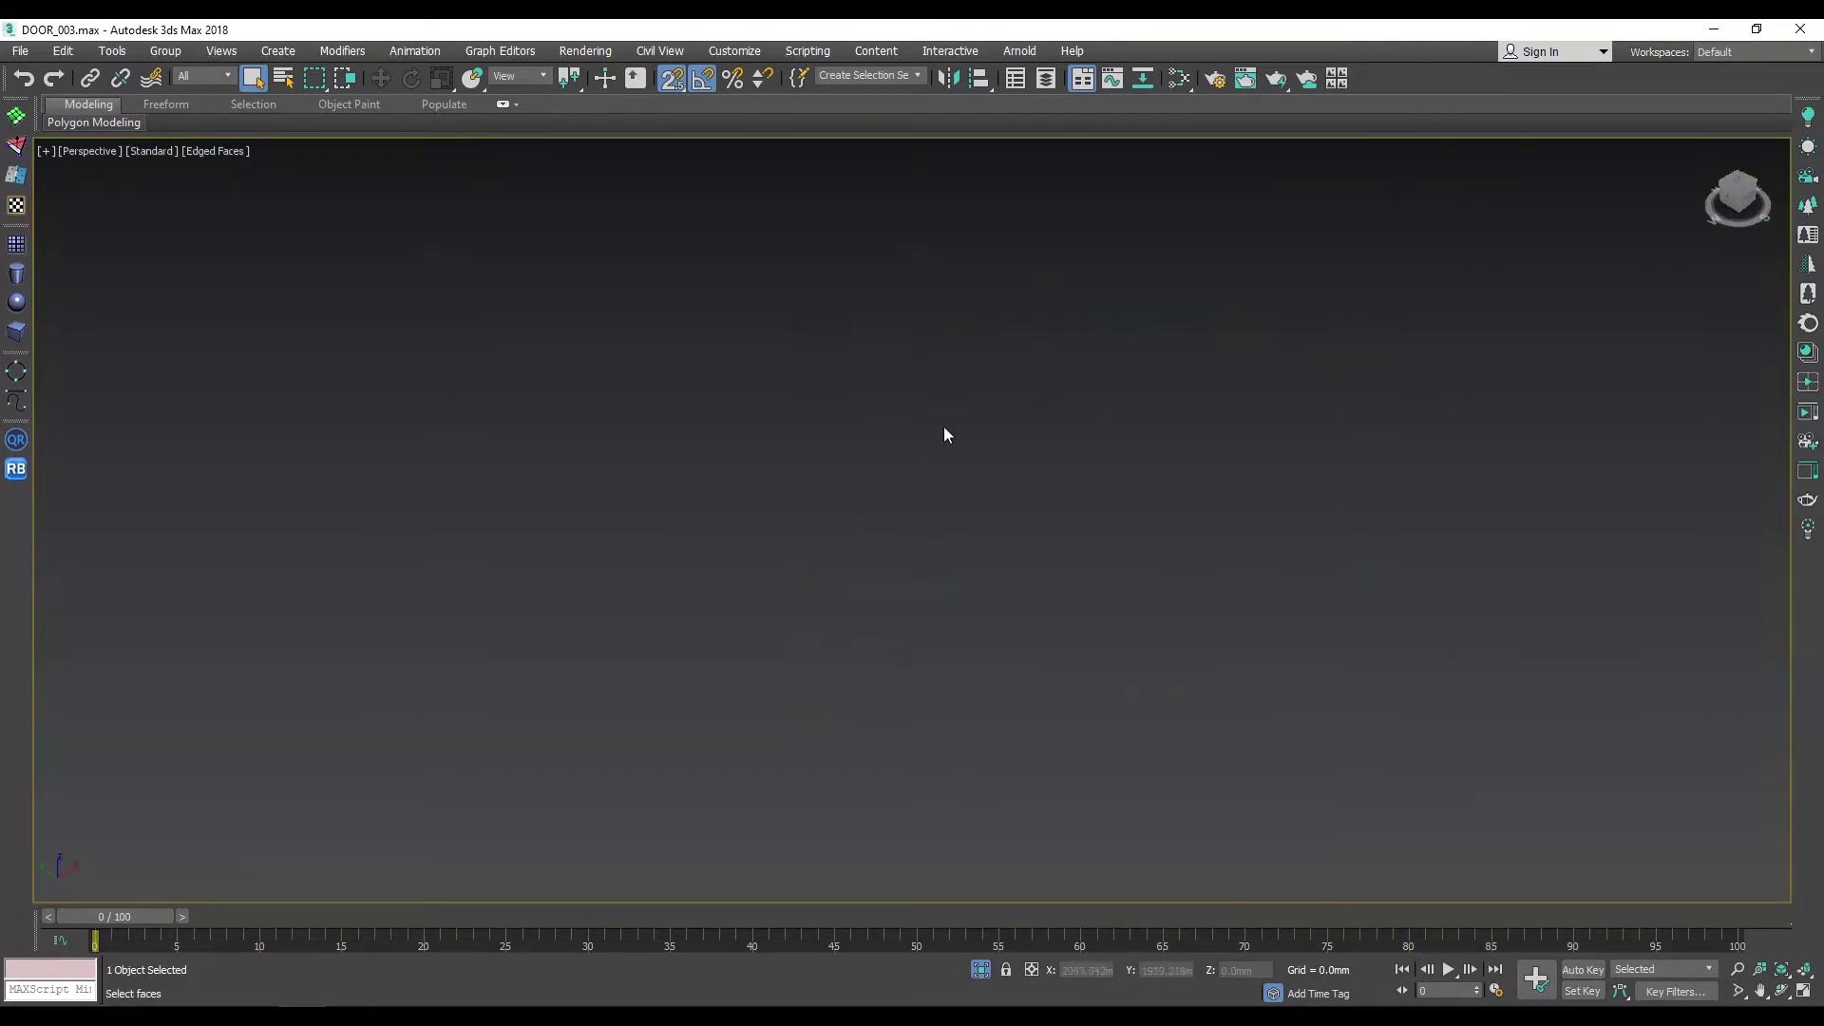
pyautogui.keyDown('alt'); pyautogui.moveTo(1048, 442); pyautogui.dragTo(1074, 429, button='middle'); pyautogui.keyUp('alt')
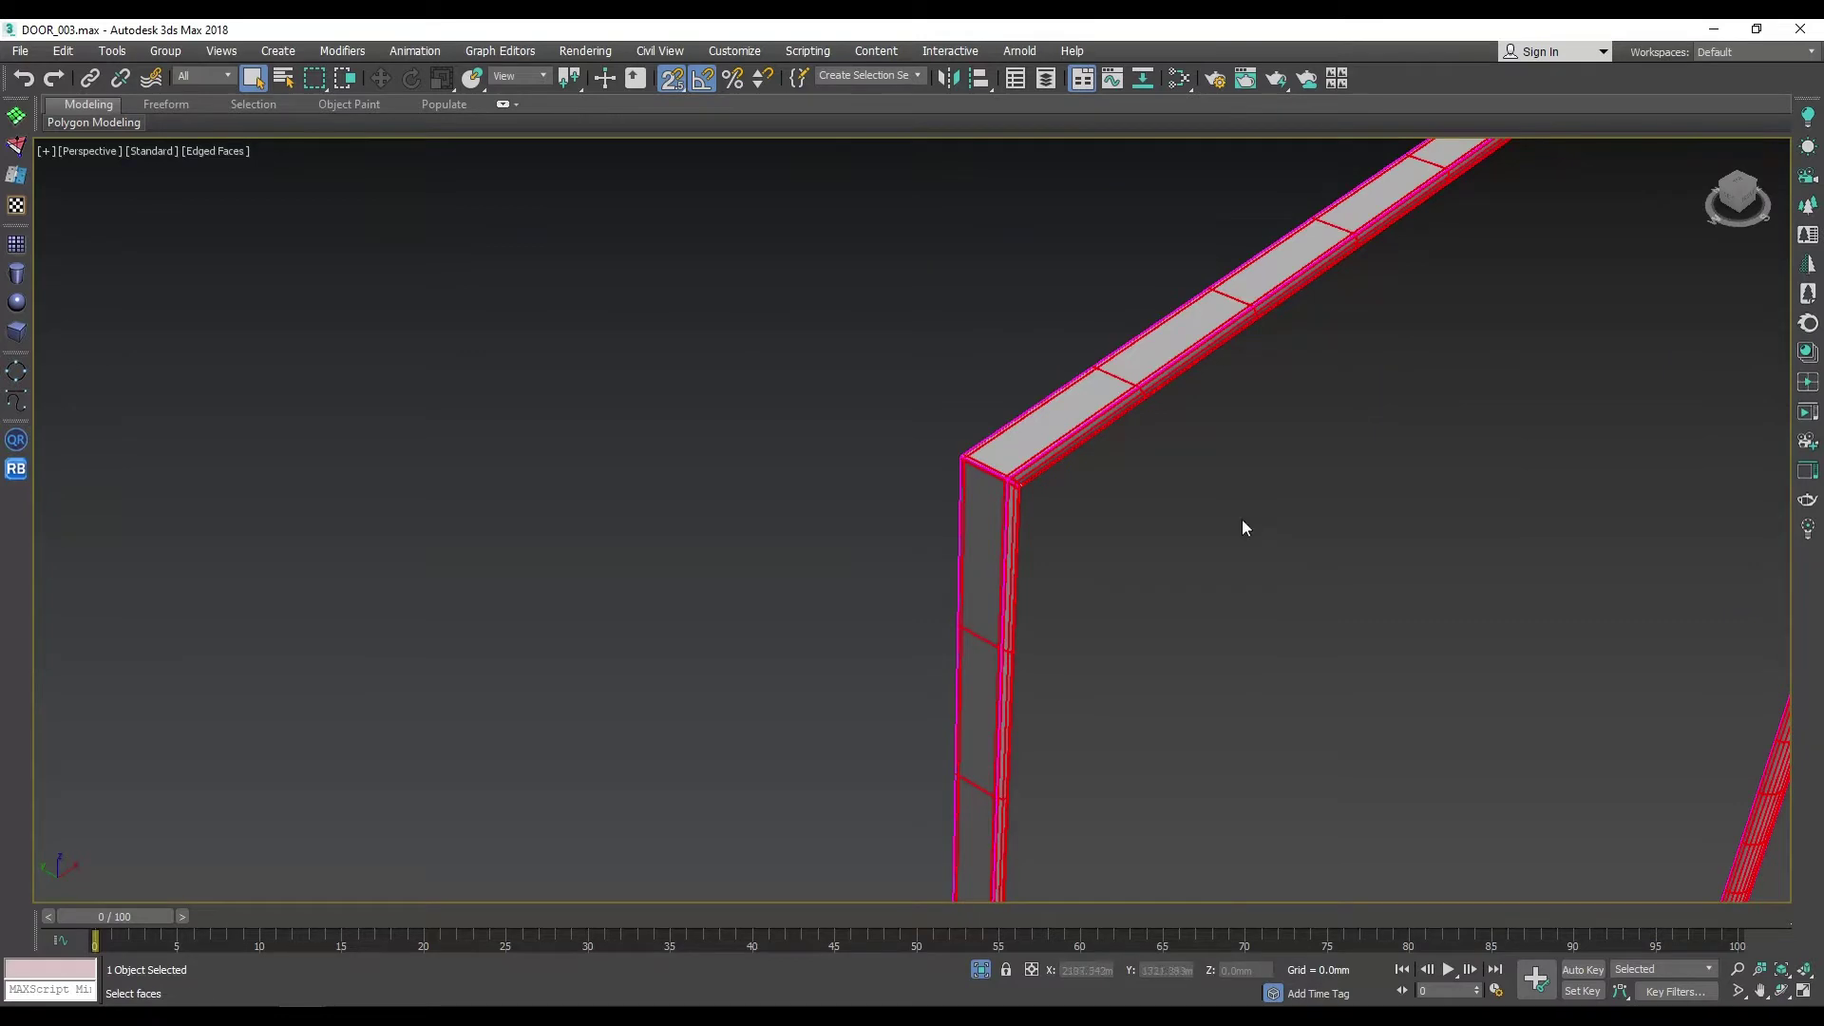
pyautogui.keyDown('alt'); pyautogui.moveTo(1245, 528); pyautogui.dragTo(1053, 454, button='middle'); pyautogui.keyUp('alt')
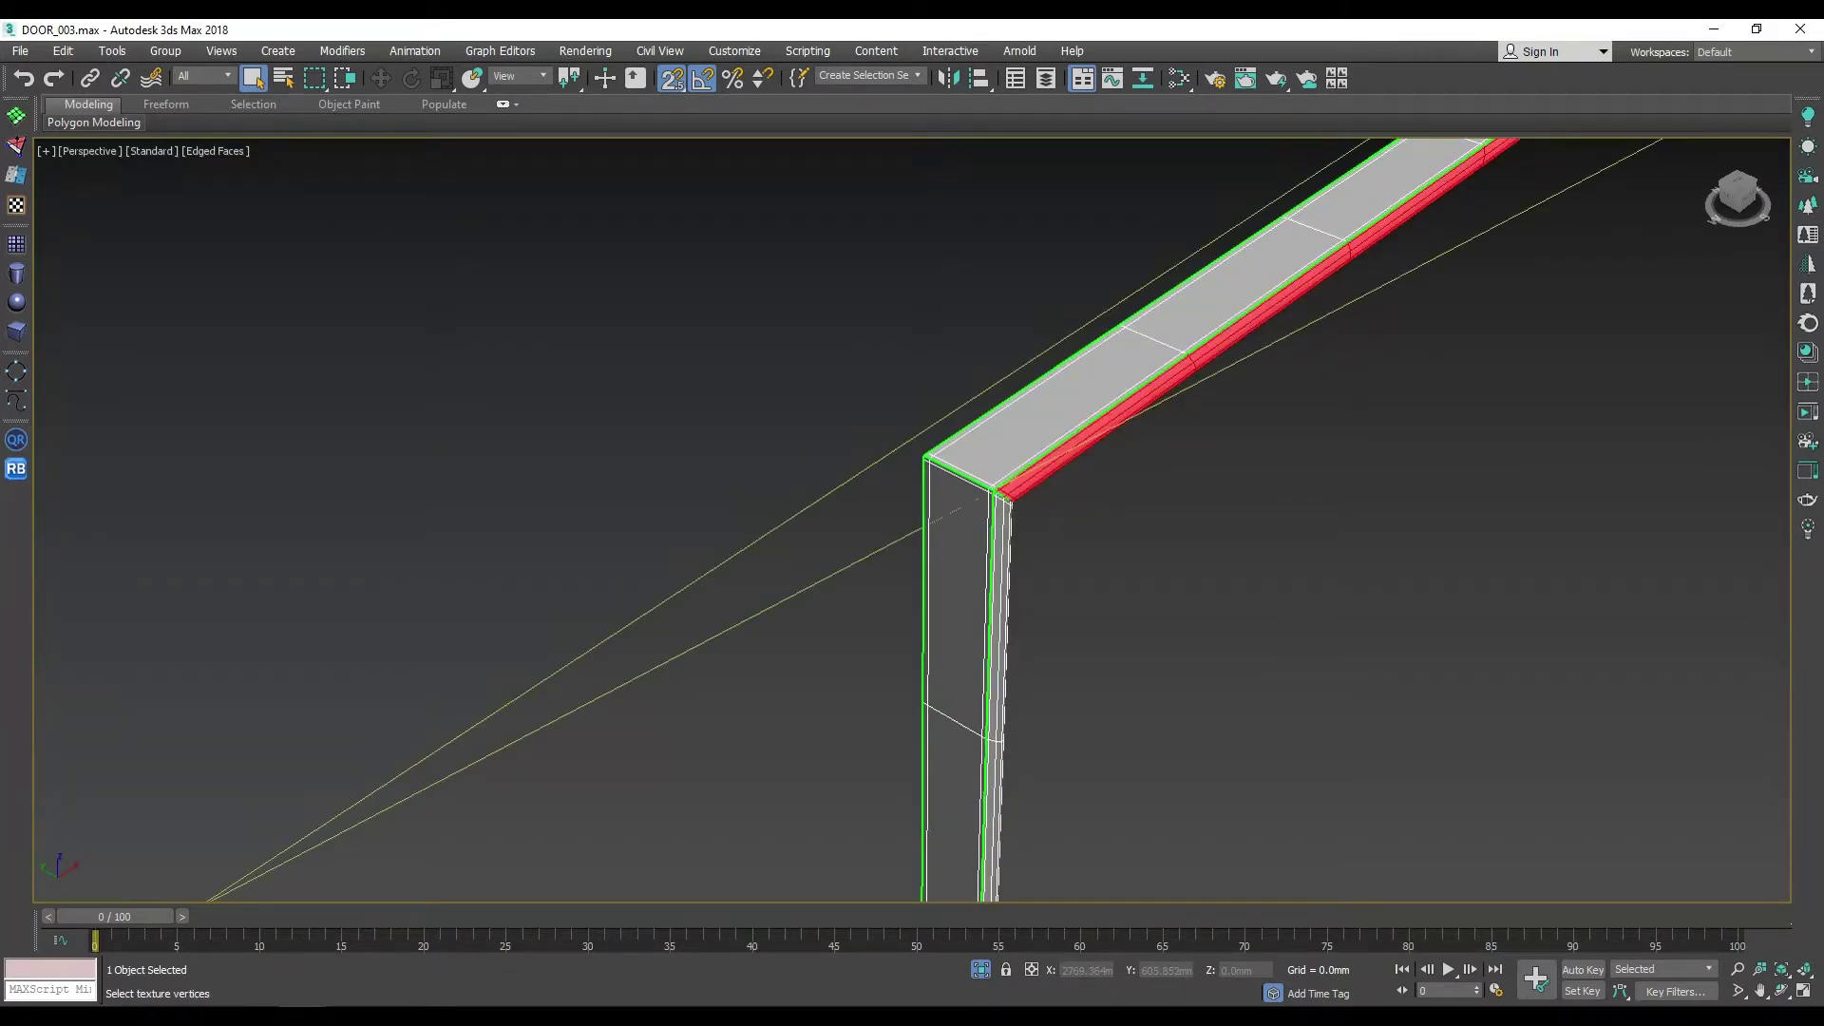
pyautogui.scroll(-5, 1132, 488)
pyautogui.keyDown('alt'); pyautogui.moveTo(1131, 489); pyautogui.dragTo(1046, 532, button='middle'); pyautogui.keyUp('alt')
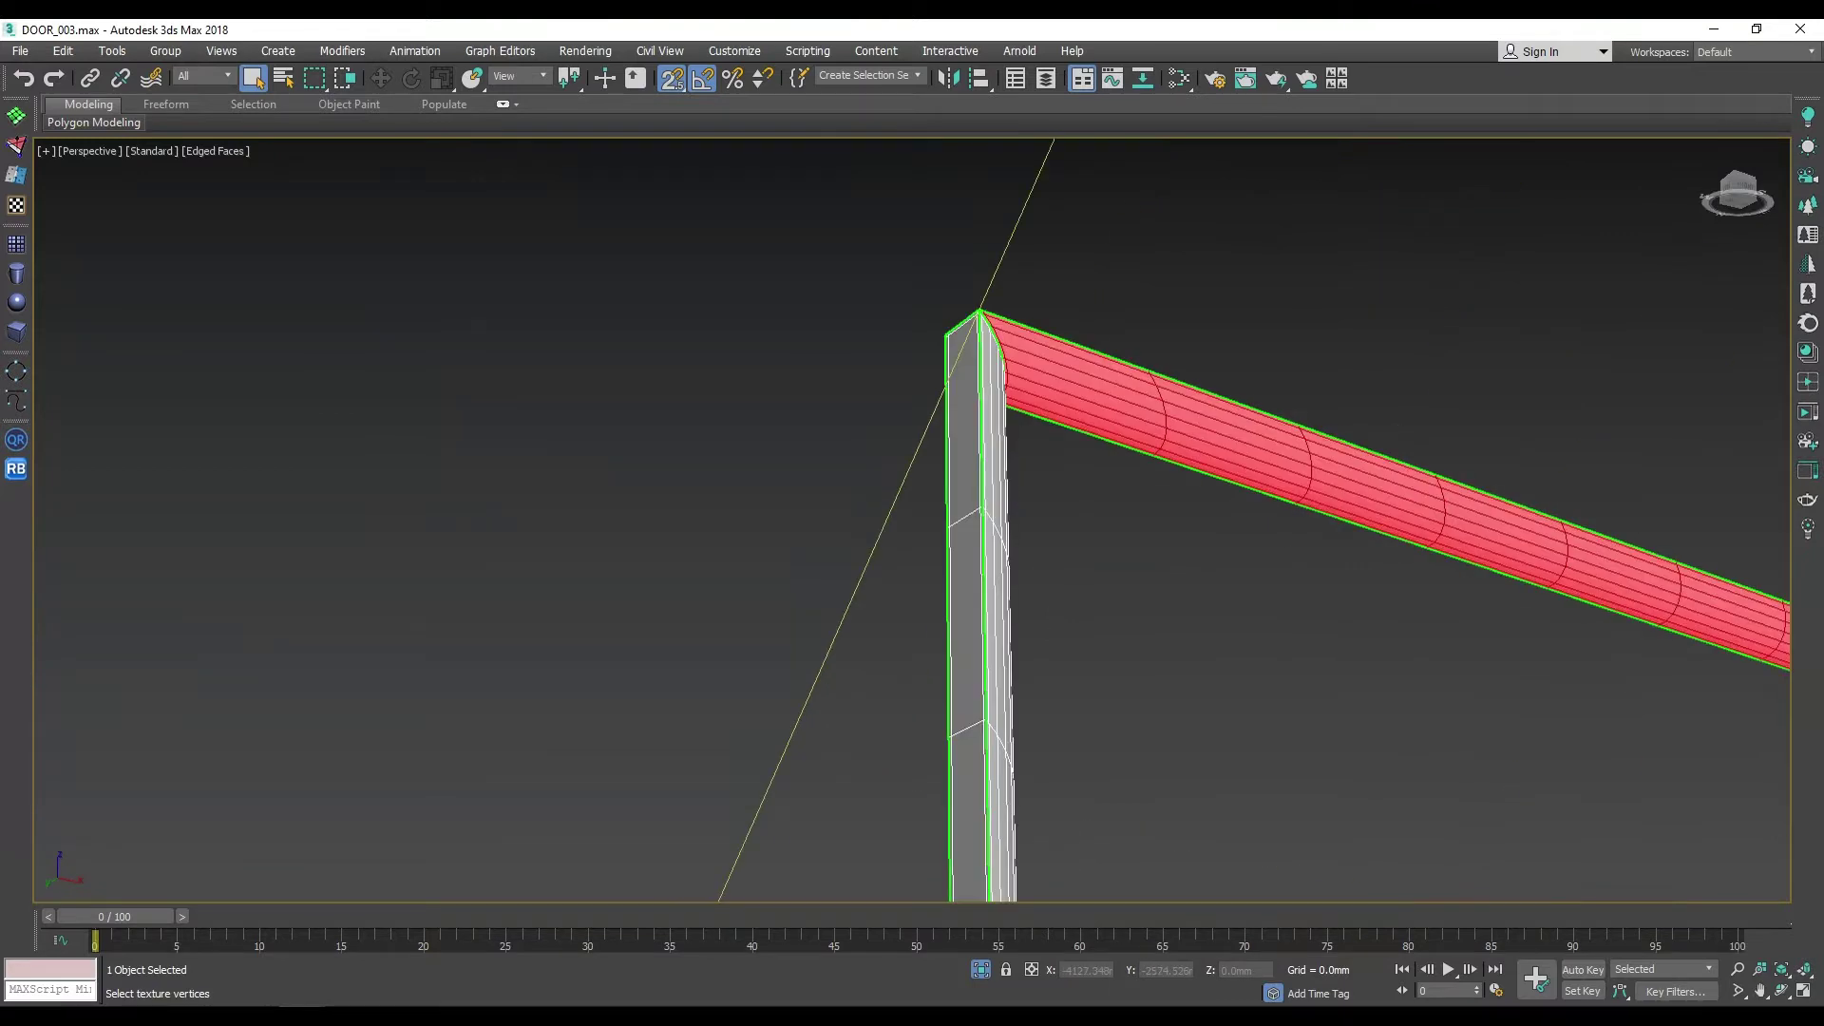
pyautogui.scroll(-5, 1382, 615)
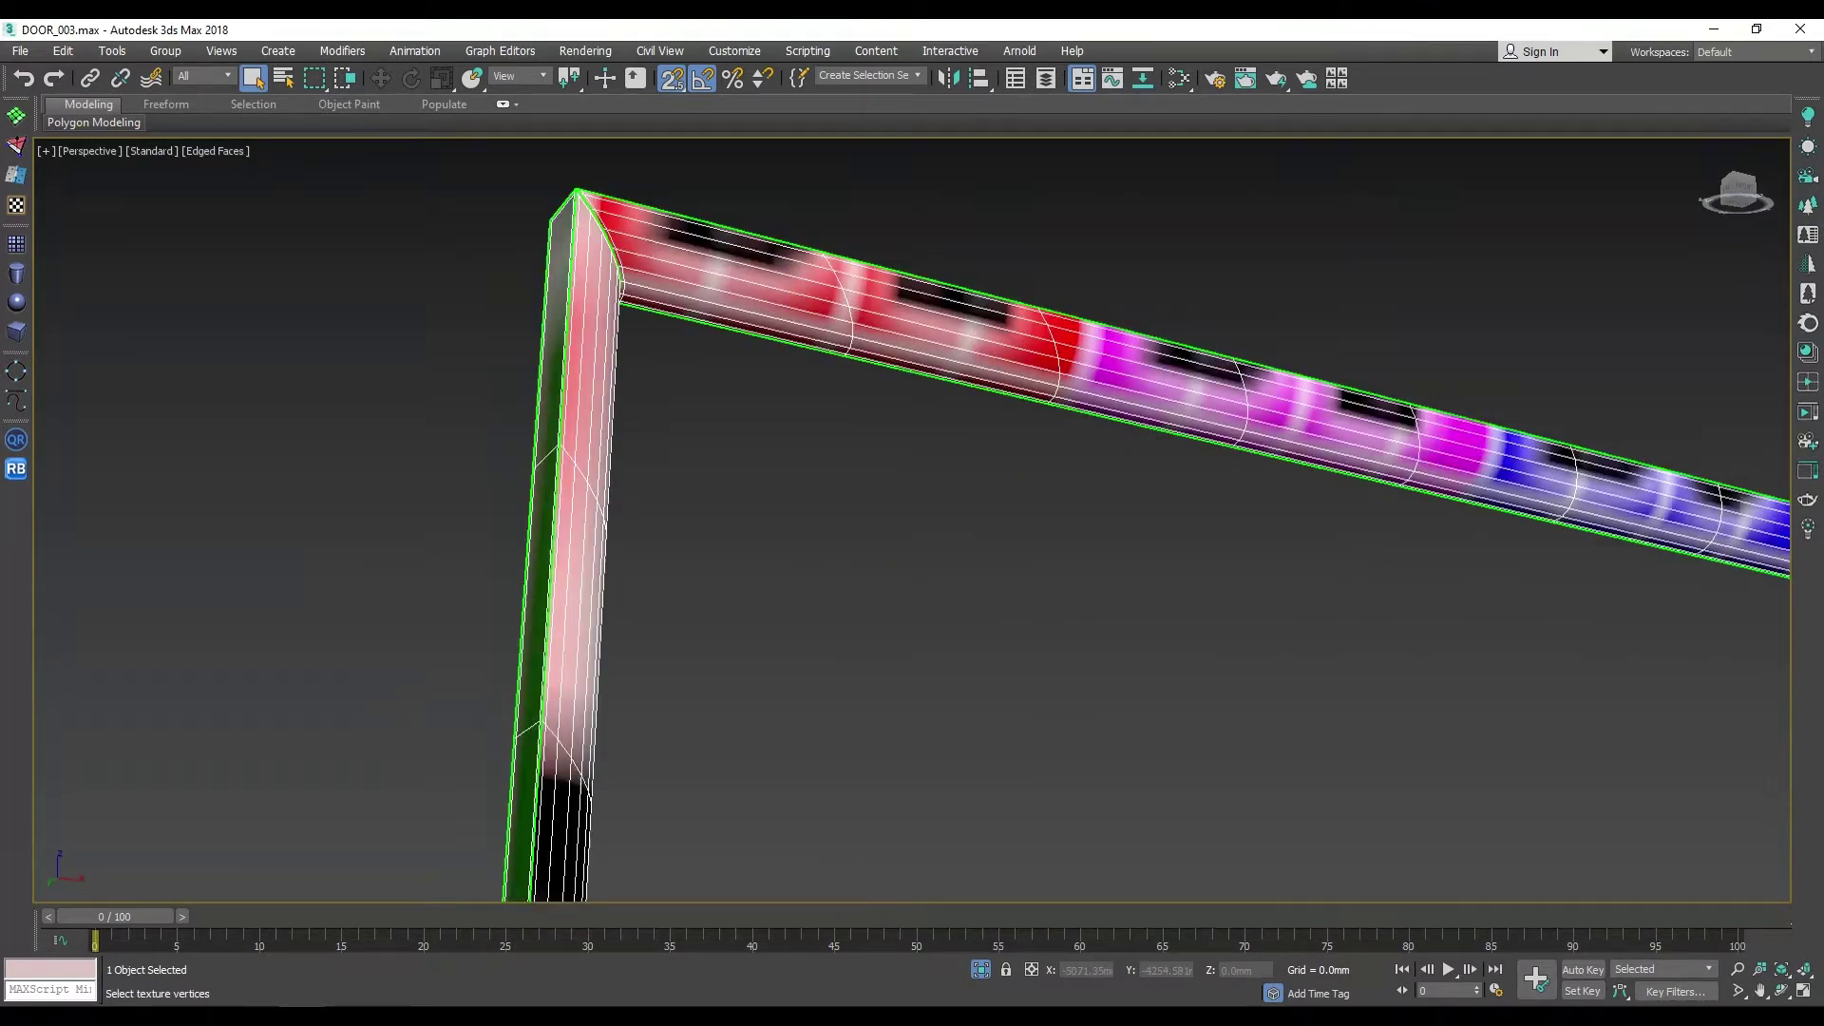
pyautogui.keyDown('alt'); pyautogui.moveTo(1235, 570); pyautogui.dragTo(1381, 615, button='middle'); pyautogui.keyUp('alt')
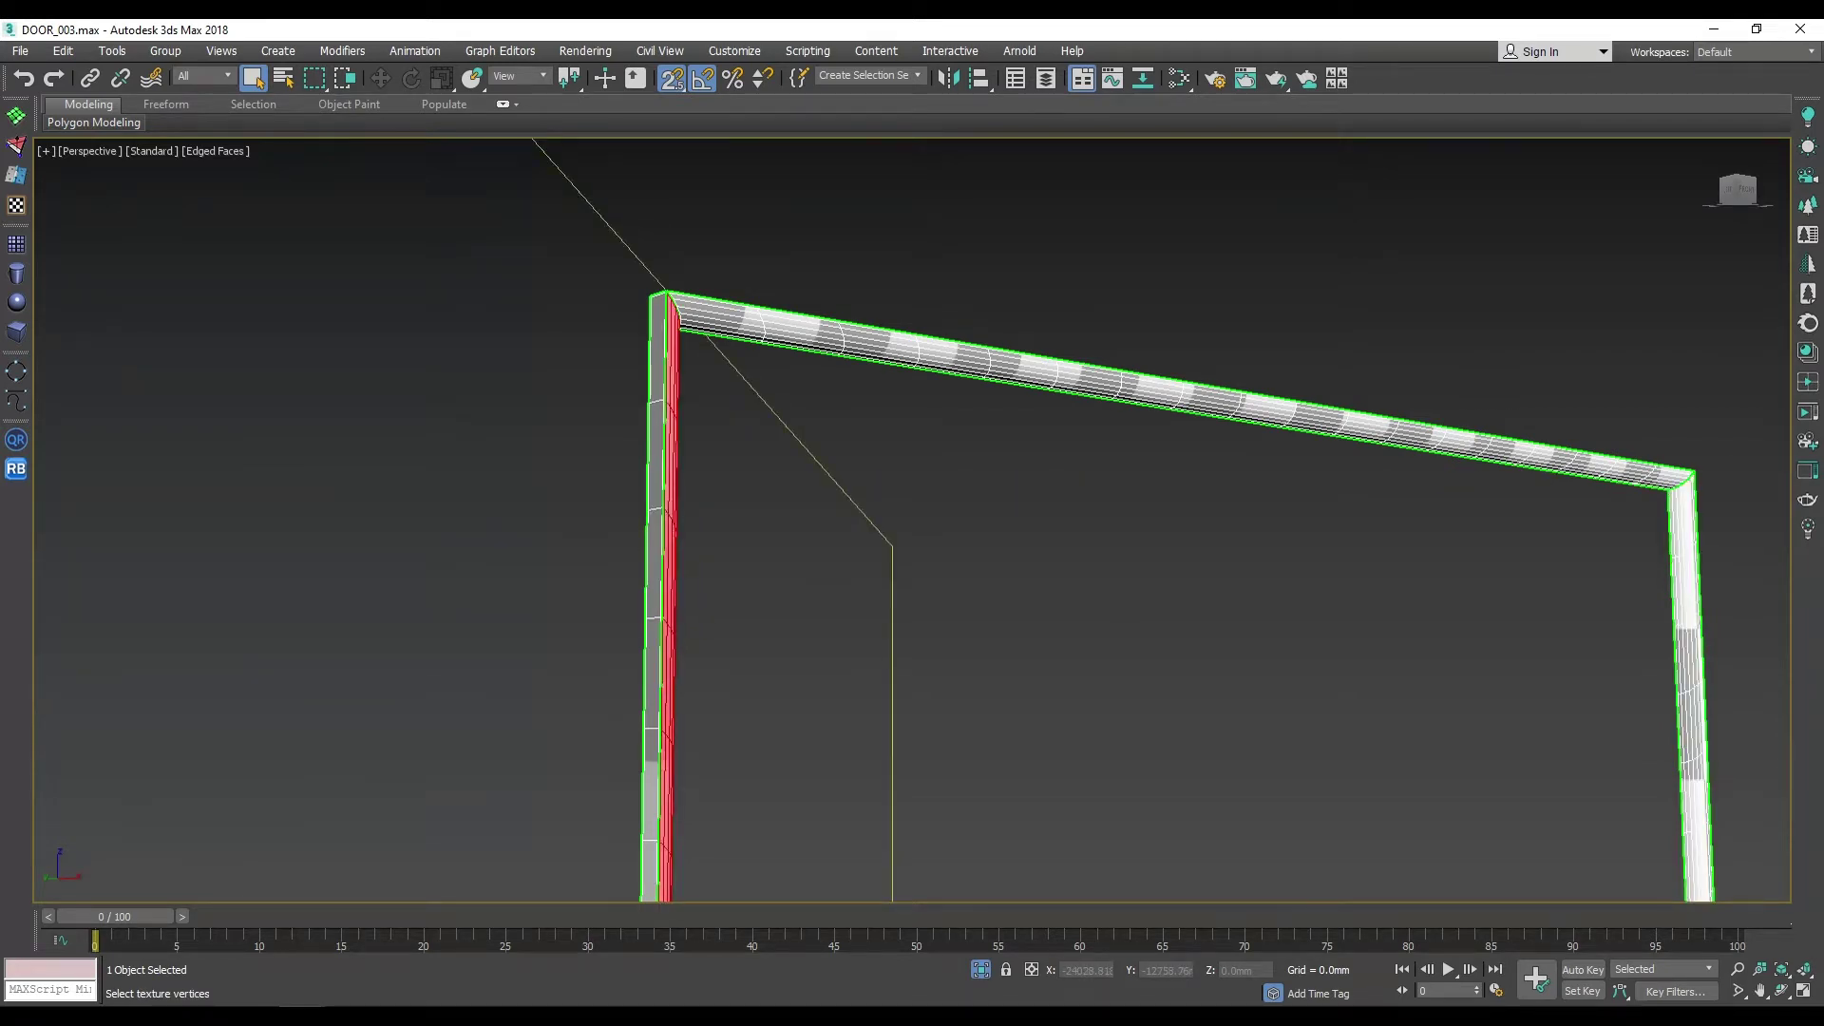
# Step: Move the selected UV strips, including the red one, down with the lower group
pyautogui.scroll(-5, 1390, 627)
pyautogui.keyDown('alt'); pyautogui.moveTo(1390, 627); pyautogui.dragTo(1187, 551, button='middle'); pyautogui.keyUp('alt')
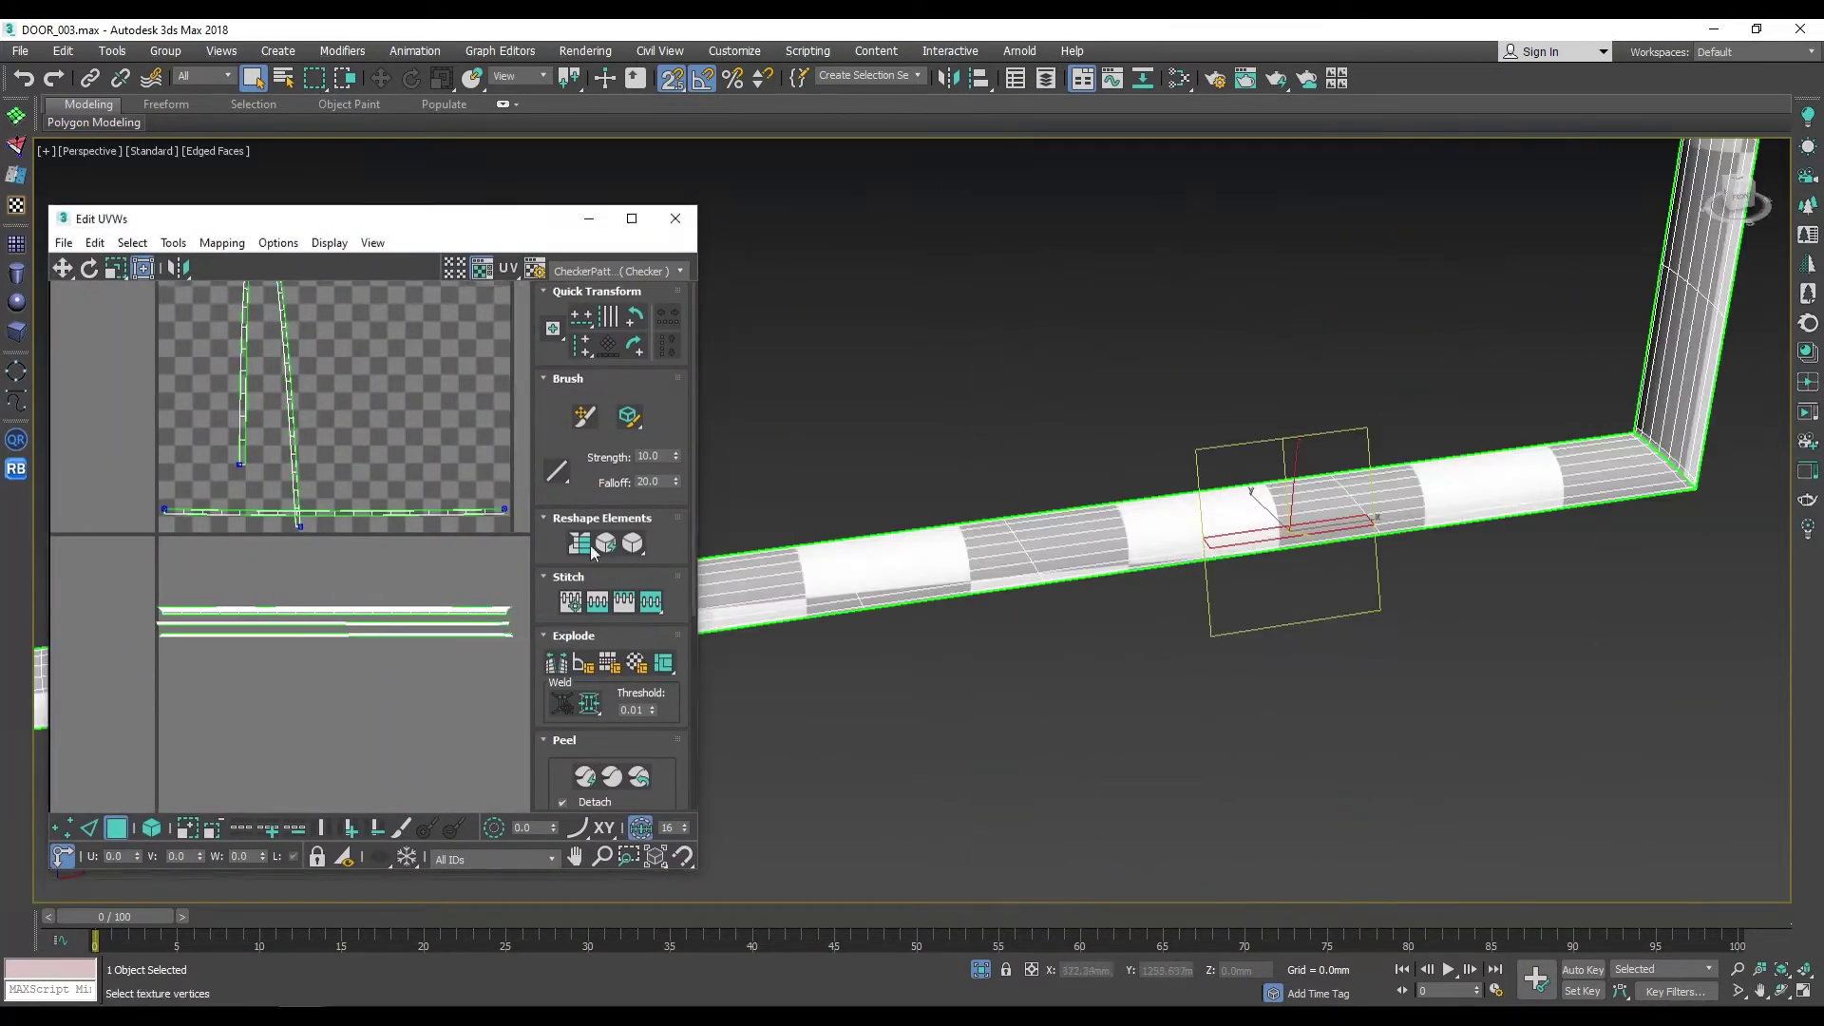
pyautogui.keyDown('alt'); pyautogui.moveTo(1140, 618); pyautogui.dragTo(1323, 542, button='middle'); pyautogui.keyUp('alt')
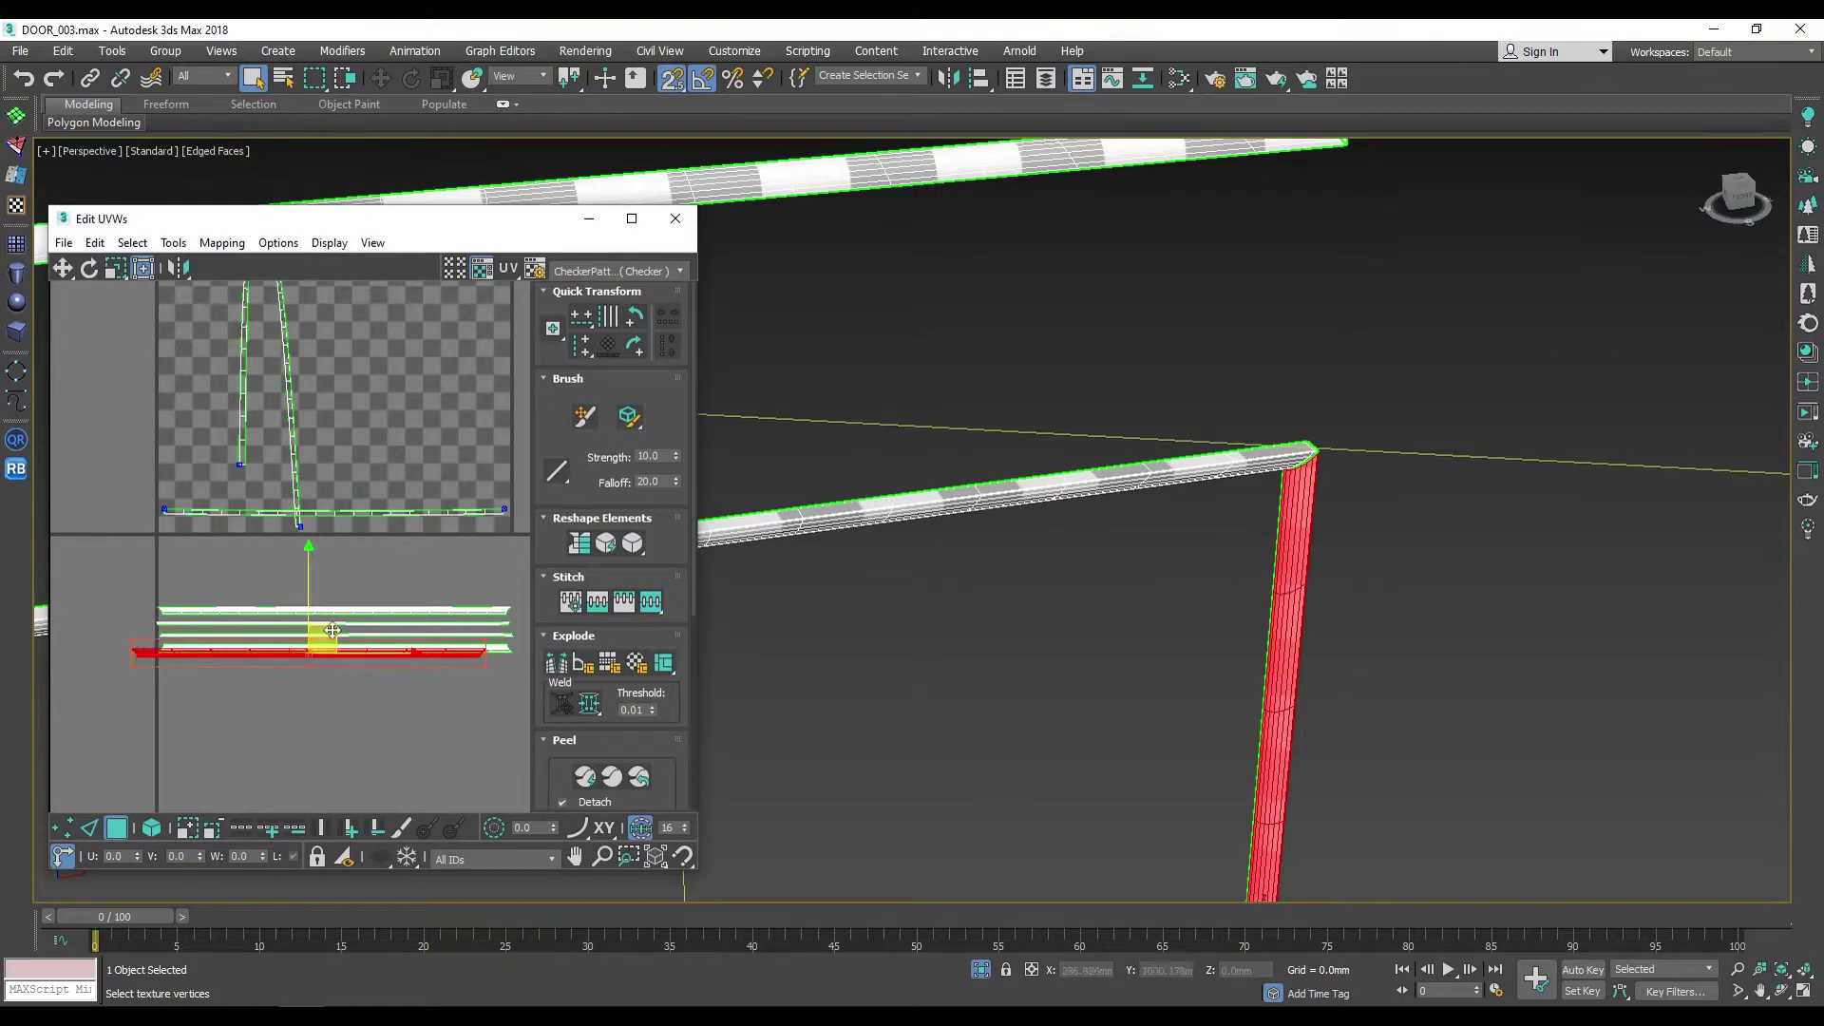
pyautogui.moveTo(341, 624); pyautogui.dragTo(359, 637)
pyautogui.keyDown('alt'); pyautogui.moveTo(950, 589); pyautogui.dragTo(1120, 619, button='middle'); pyautogui.keyUp('alt')
pyautogui.keyDown('alt'); pyautogui.moveTo(761, 608); pyautogui.dragTo(888, 587, button='middle'); pyautogui.keyUp('alt')
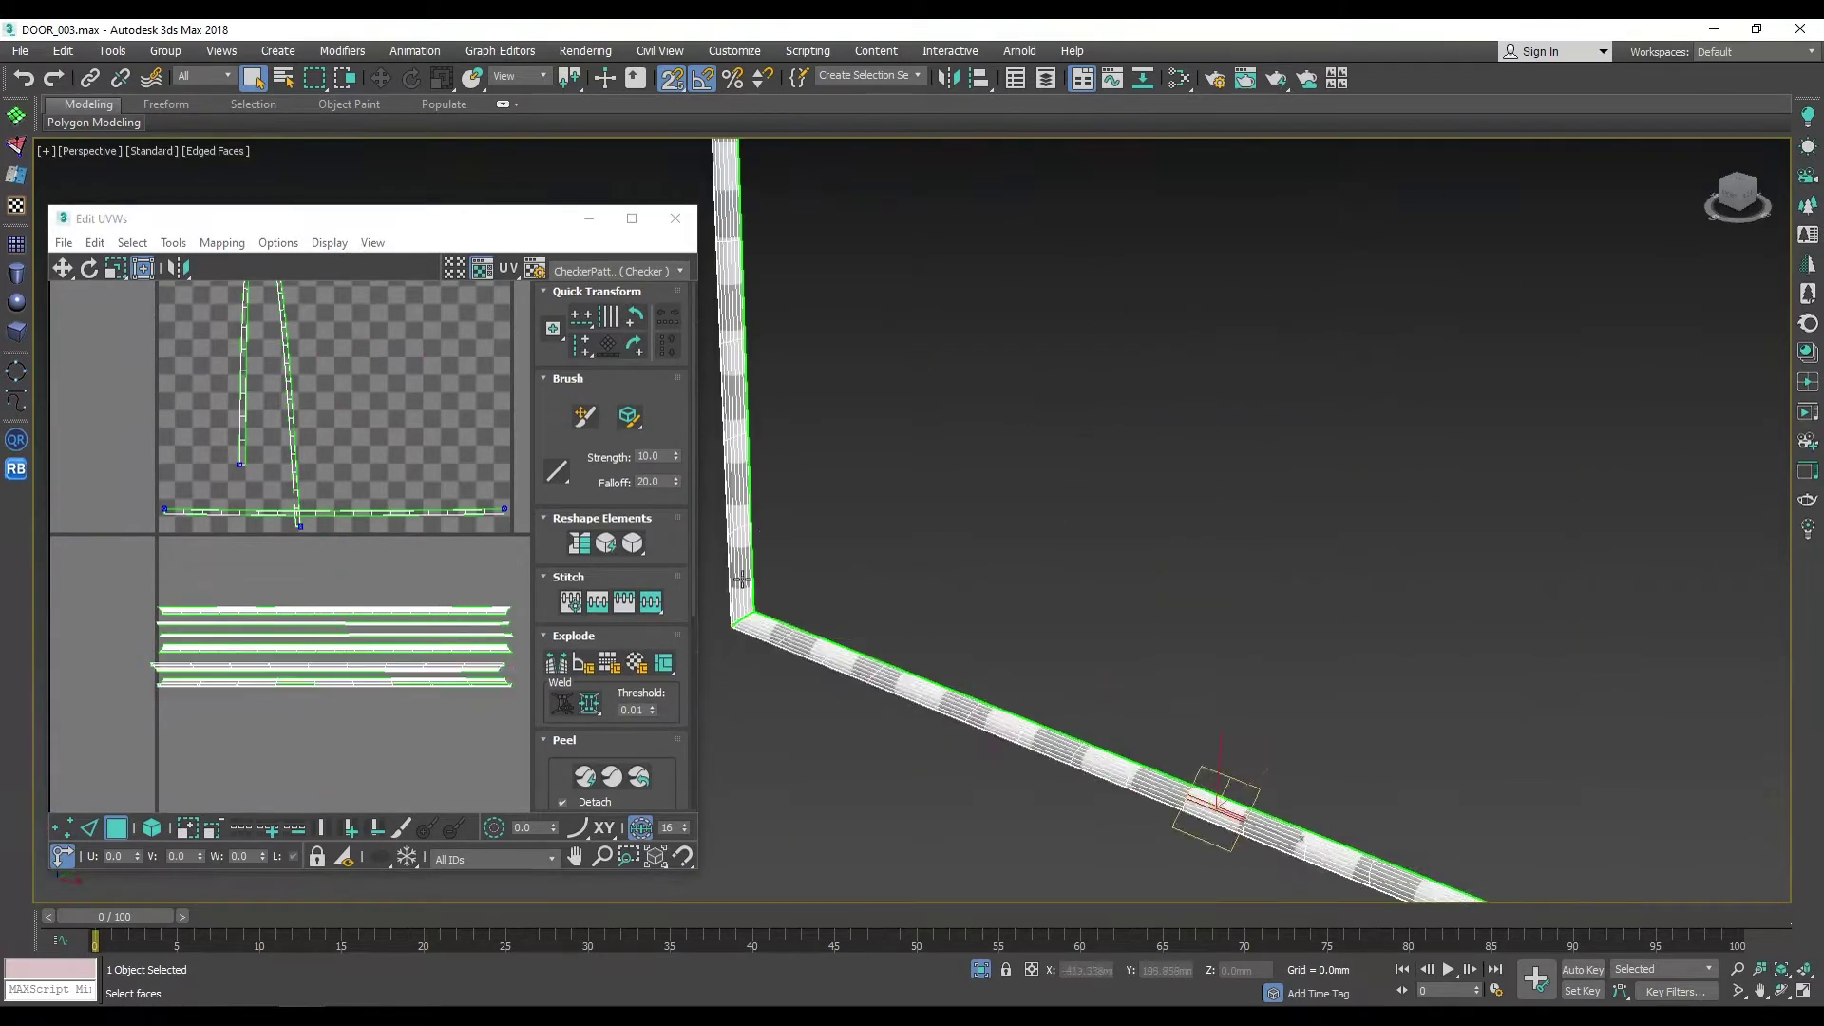
pyautogui.moveTo(296, 384); pyautogui.dragTo(333, 698)
pyautogui.keyDown('alt'); pyautogui.moveTo(945, 403); pyautogui.dragTo(1093, 380, button='middle'); pyautogui.keyUp('alt')
# Step: Select a small corner face of the frame and frame it in close view
pyautogui.keyDown('alt'); pyautogui.moveTo(1069, 498); pyautogui.dragTo(959, 463, button='middle'); pyautogui.keyUp('alt')
pyautogui.click(960, 463)
pyautogui.scroll(-5, 1318, 559)
pyautogui.scroll(3, 1319, 558)
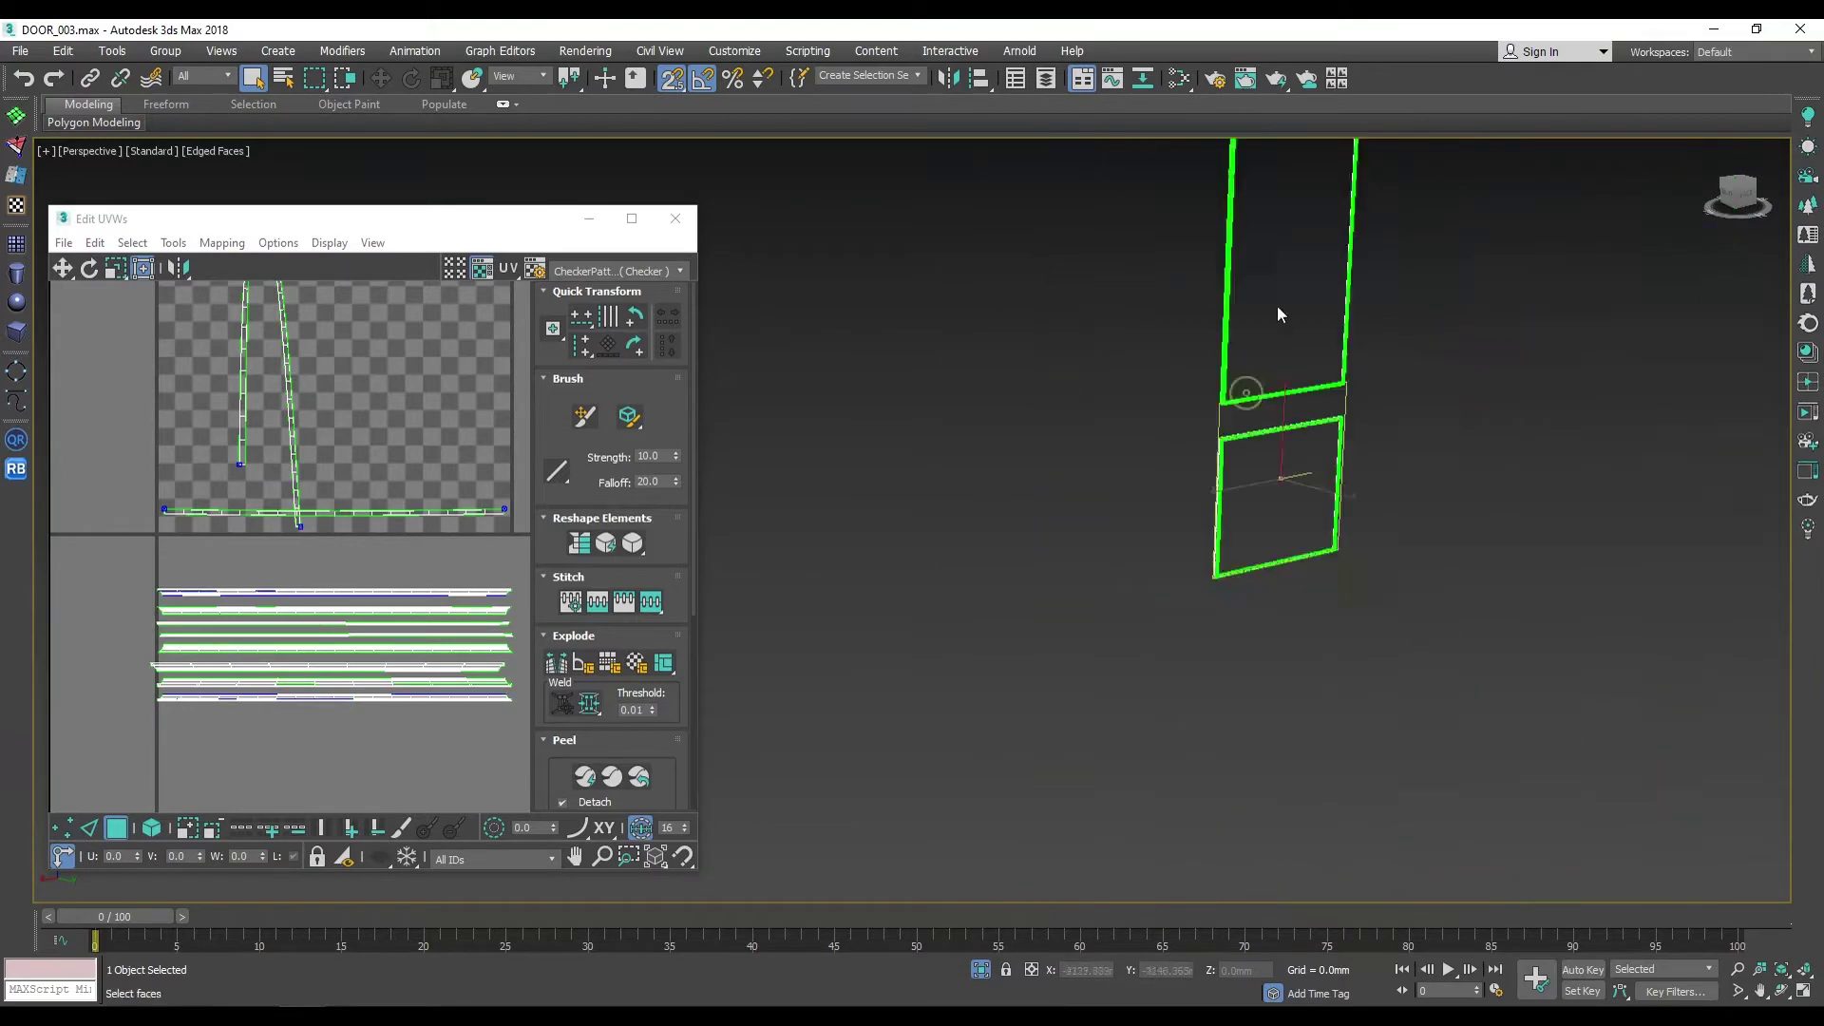
pyautogui.scroll(4, 1318, 558)
pyautogui.scroll(-3, 378, 429)
pyautogui.scroll(-5, 1108, 283)
pyautogui.moveTo(1045, 380); pyautogui.dragTo(1108, 283, button='middle')
pyautogui.scroll(5, 1174, 551)
pyautogui.scroll(3, 1173, 551)
pyautogui.moveTo(459, 392); pyautogui.dragTo(373, 391, button='middle')
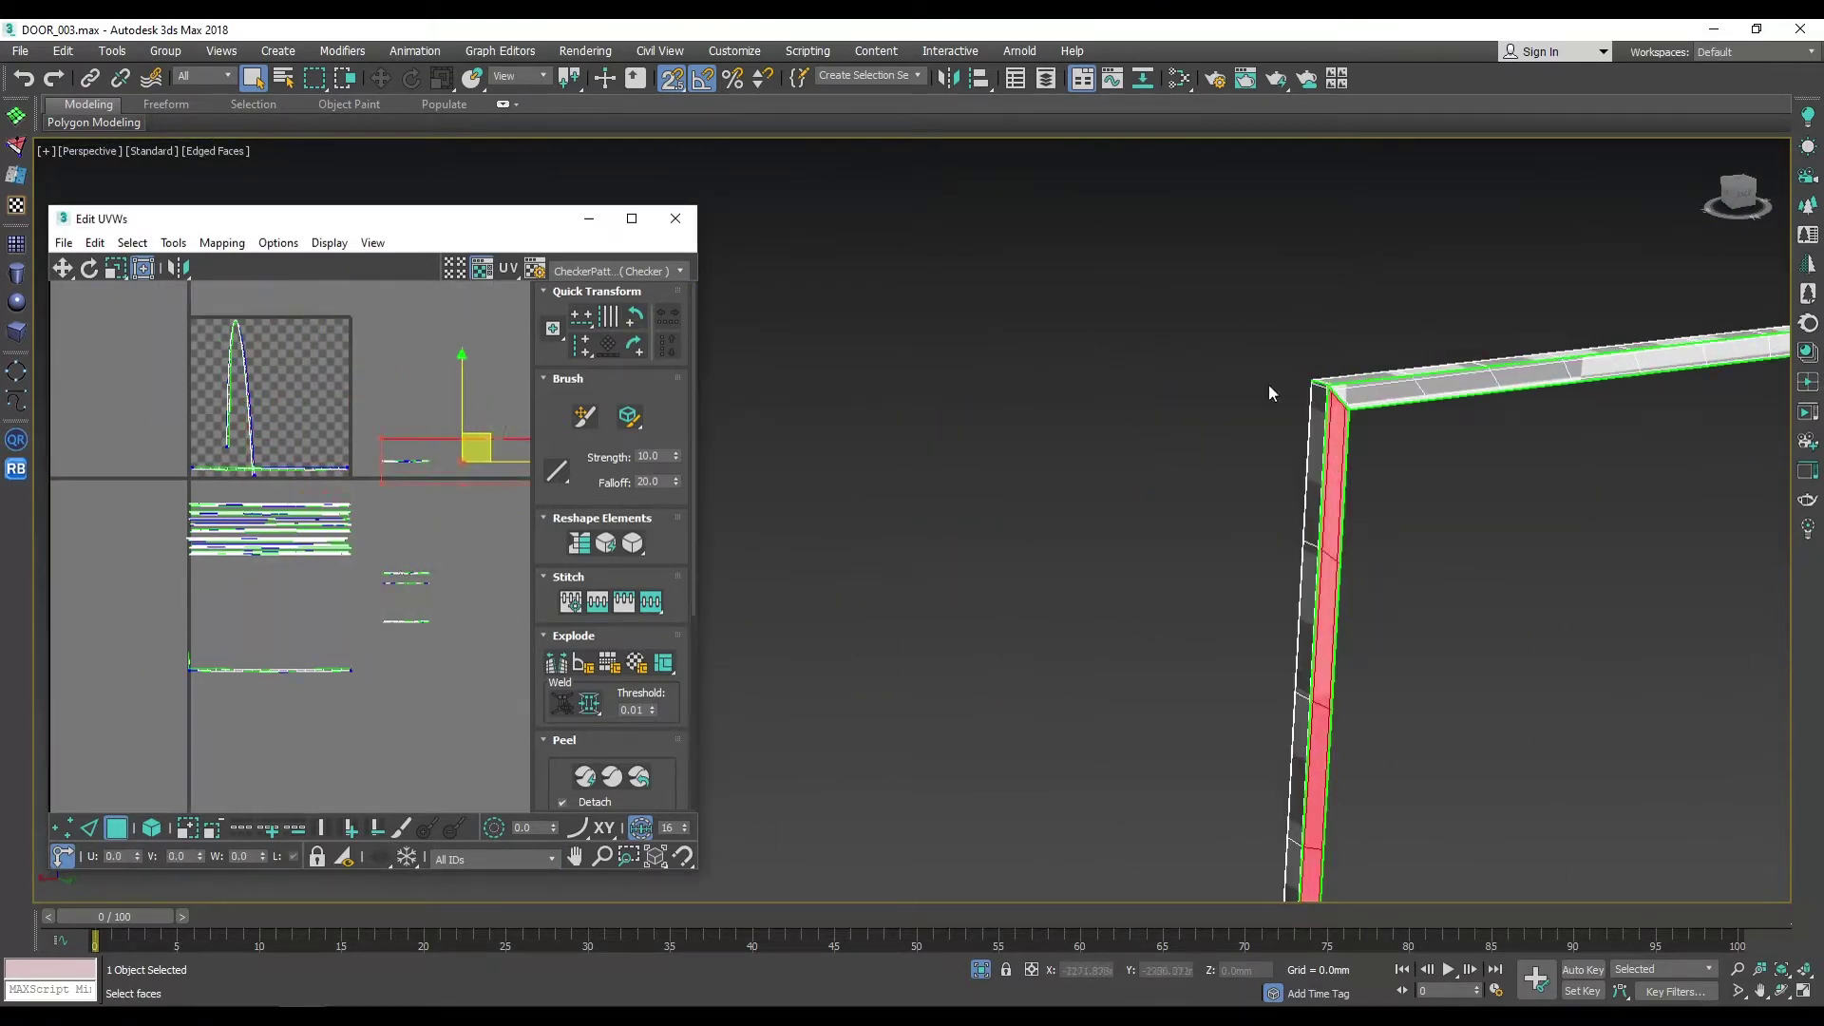
# Step: Stand the door frame upright and pan the UV layout to the selected strip
pyautogui.keyDown('alt'); pyautogui.moveTo(1443, 466); pyautogui.dragTo(1282, 494, button='middle'); pyautogui.keyUp('alt')
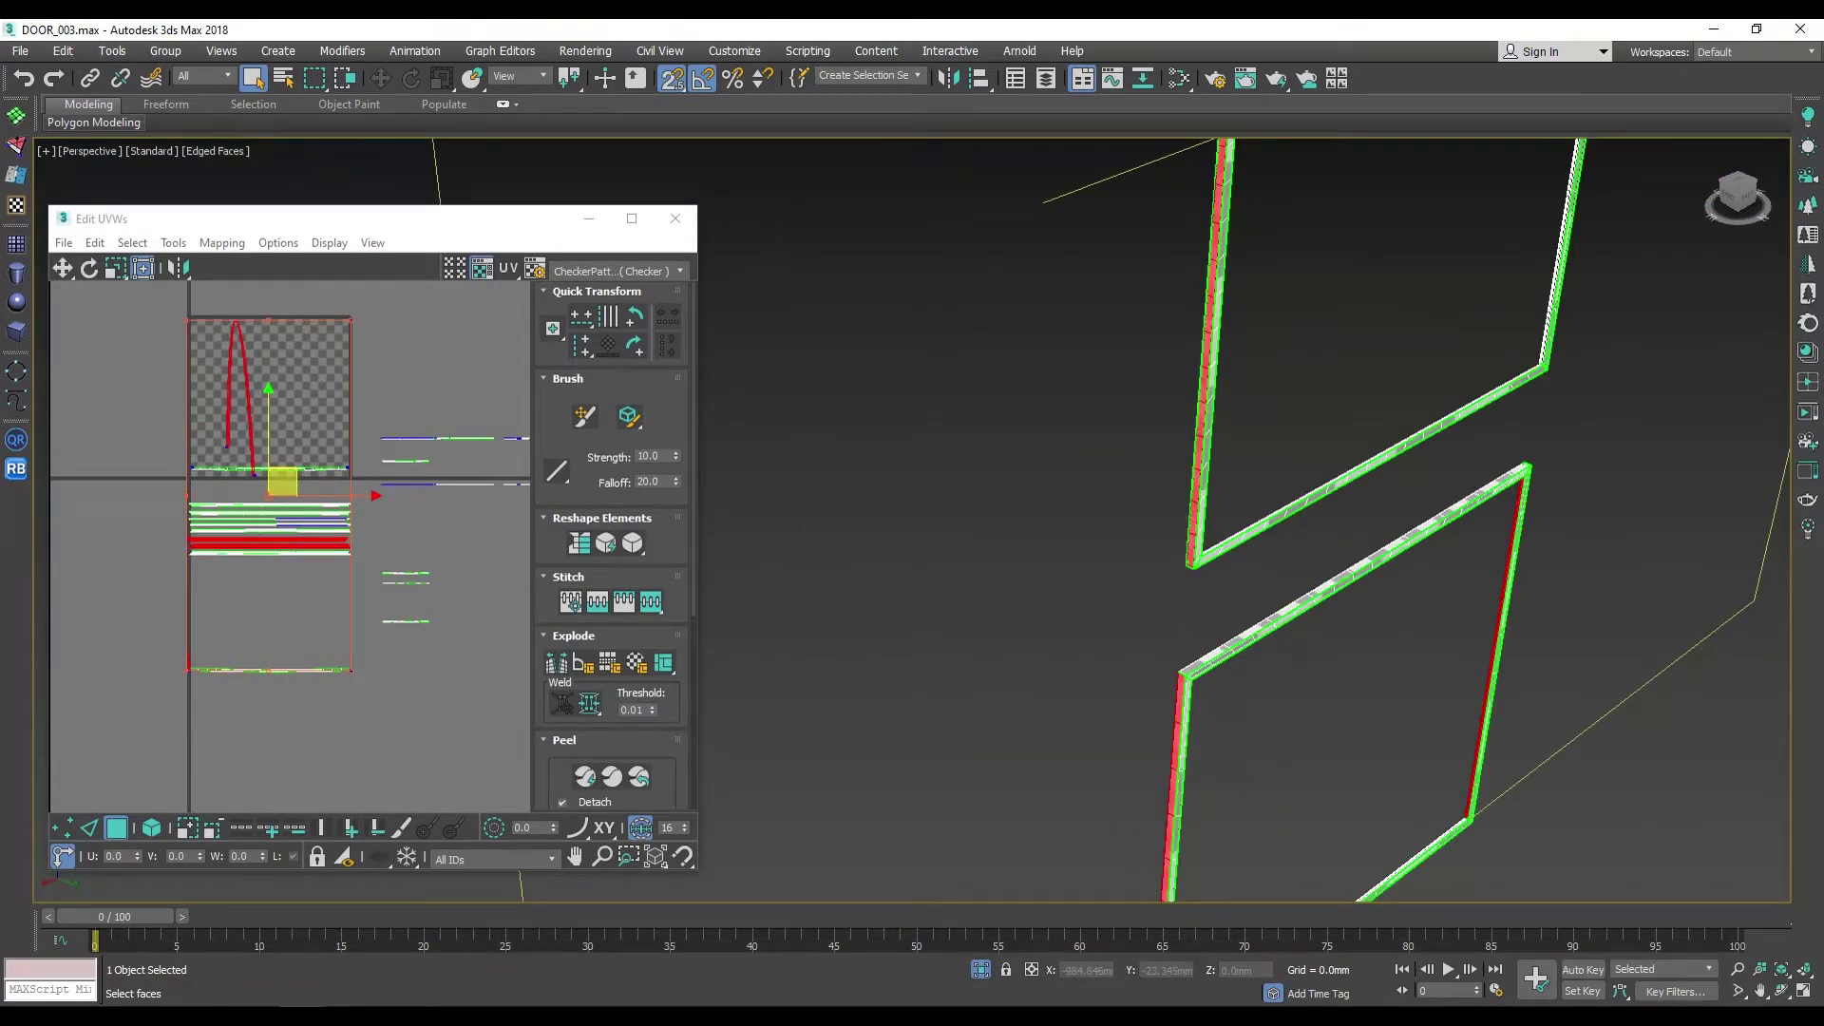
pyautogui.scroll(3, 285, 590)
pyautogui.scroll(5, 1180, 496)
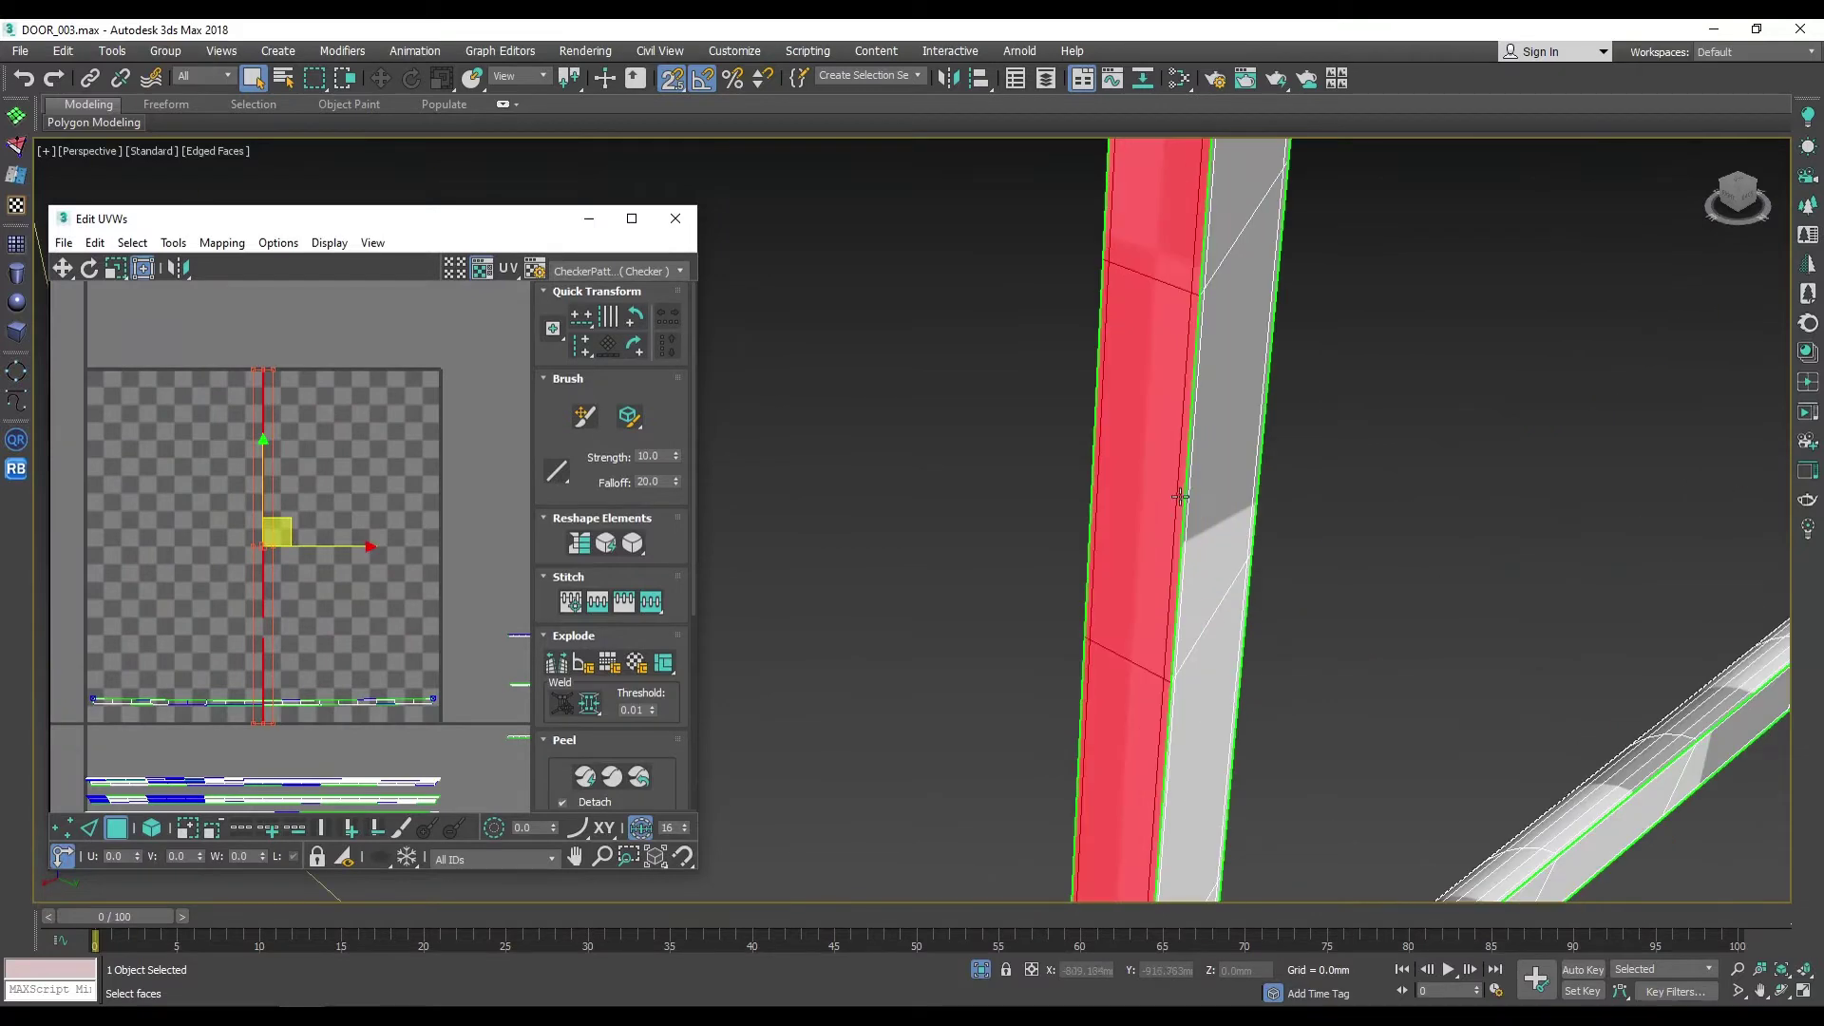
pyautogui.scroll(3, 258, 653)
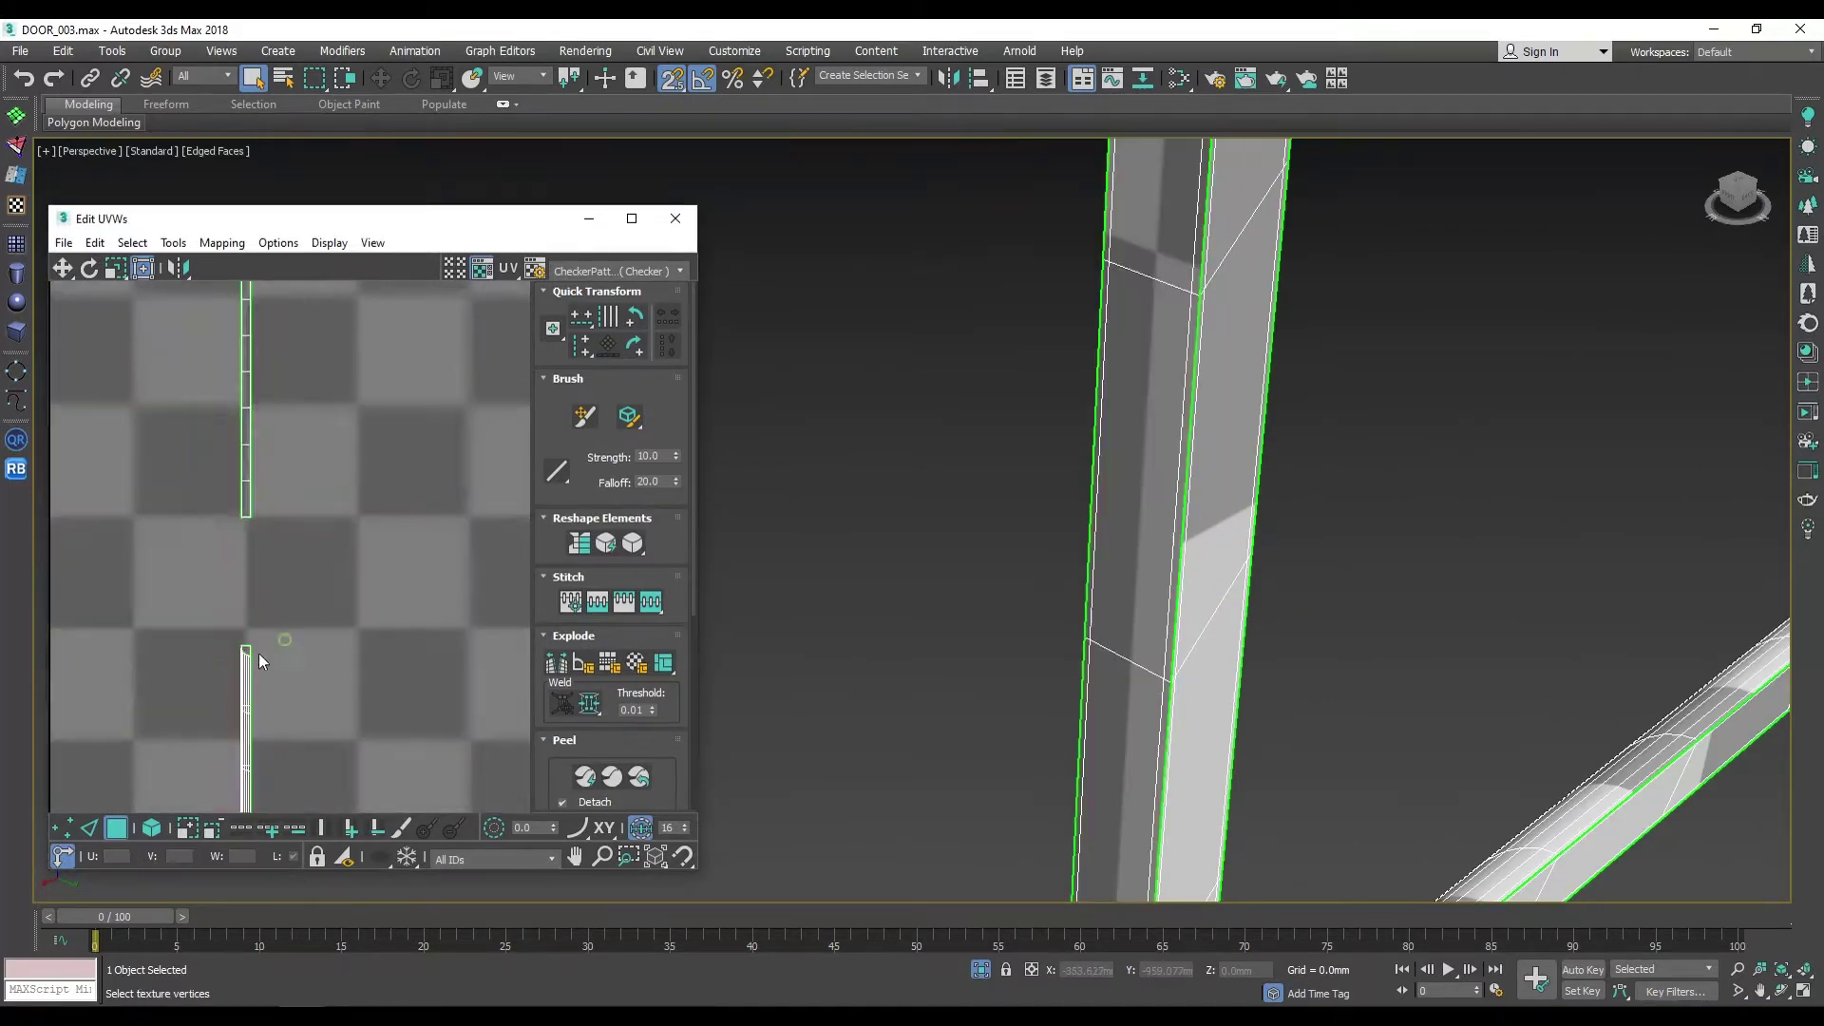
pyautogui.scroll(-4, 1189, 619)
pyautogui.scroll(-3, 1188, 619)
pyautogui.moveTo(250, 711); pyautogui.dragTo(299, 680, button='middle')
pyautogui.scroll(-3, 418, 619)
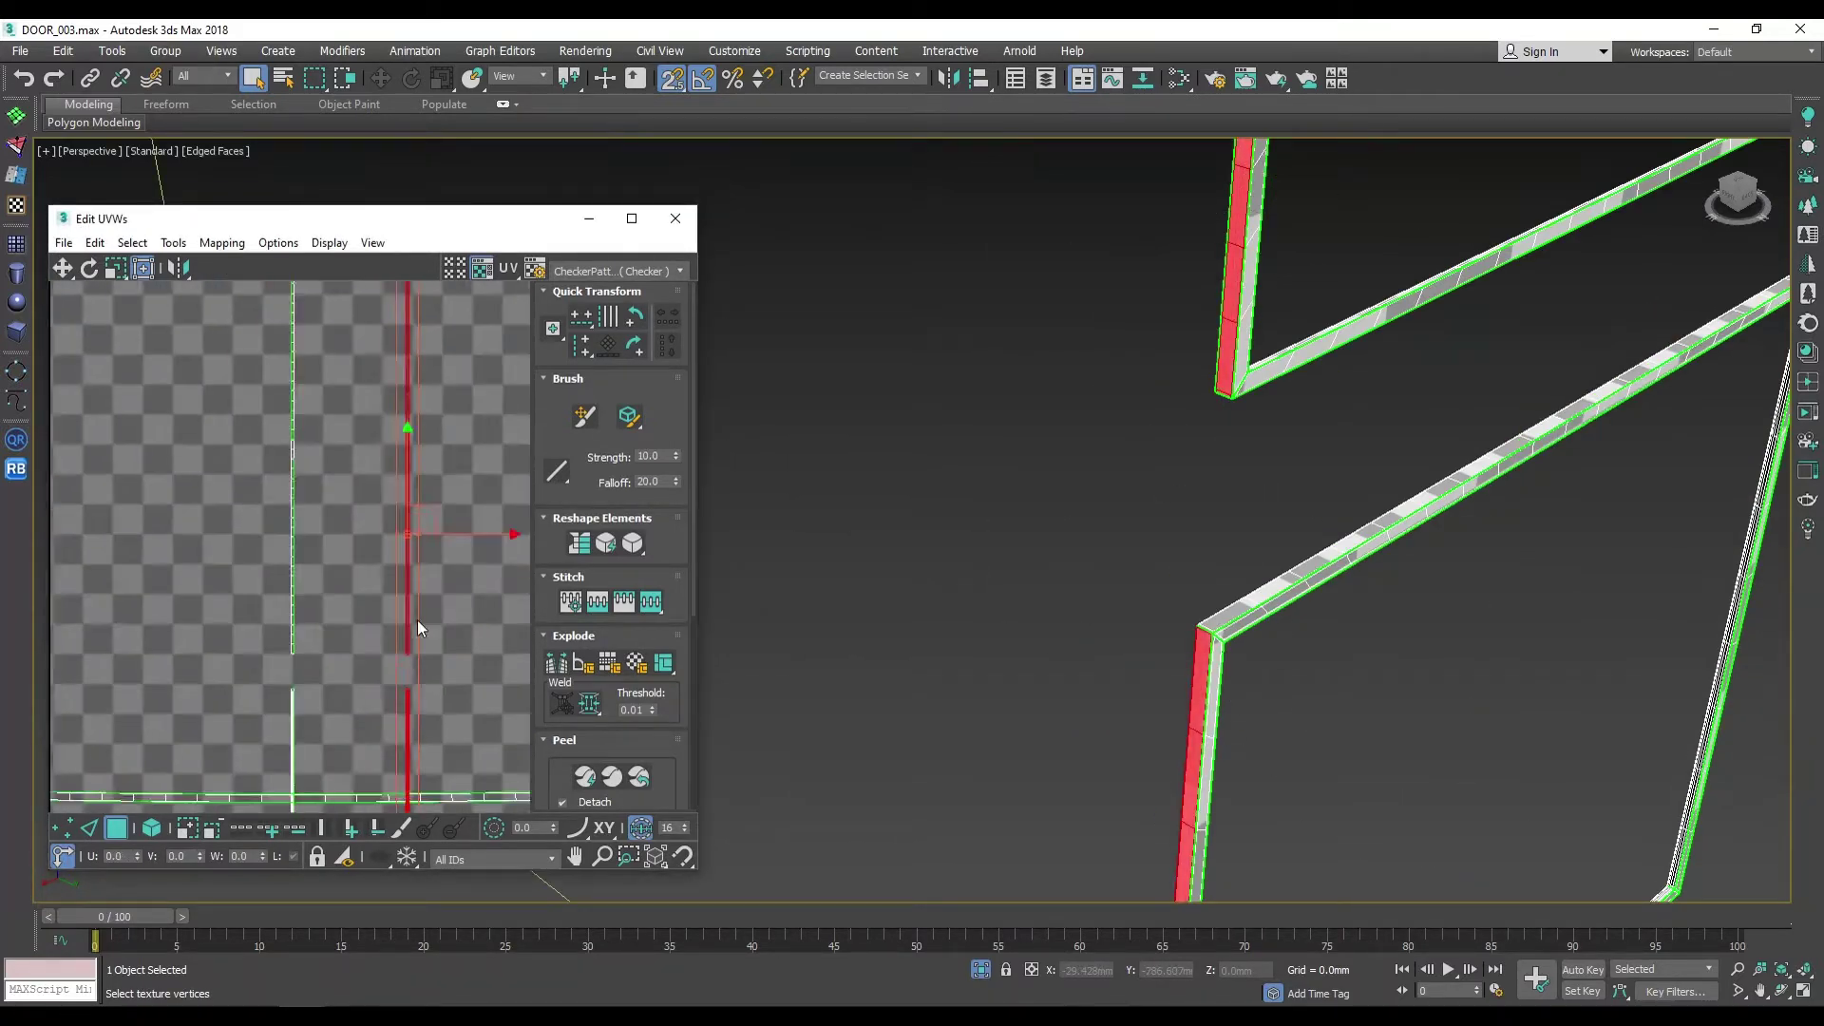
pyautogui.scroll(-4, 415, 627)
# Step: Orbit around the door-frame corner to inspect its top
pyautogui.keyDown('alt'); pyautogui.moveTo(1235, 494); pyautogui.dragTo(1188, 513, button='middle'); pyautogui.keyUp('alt')
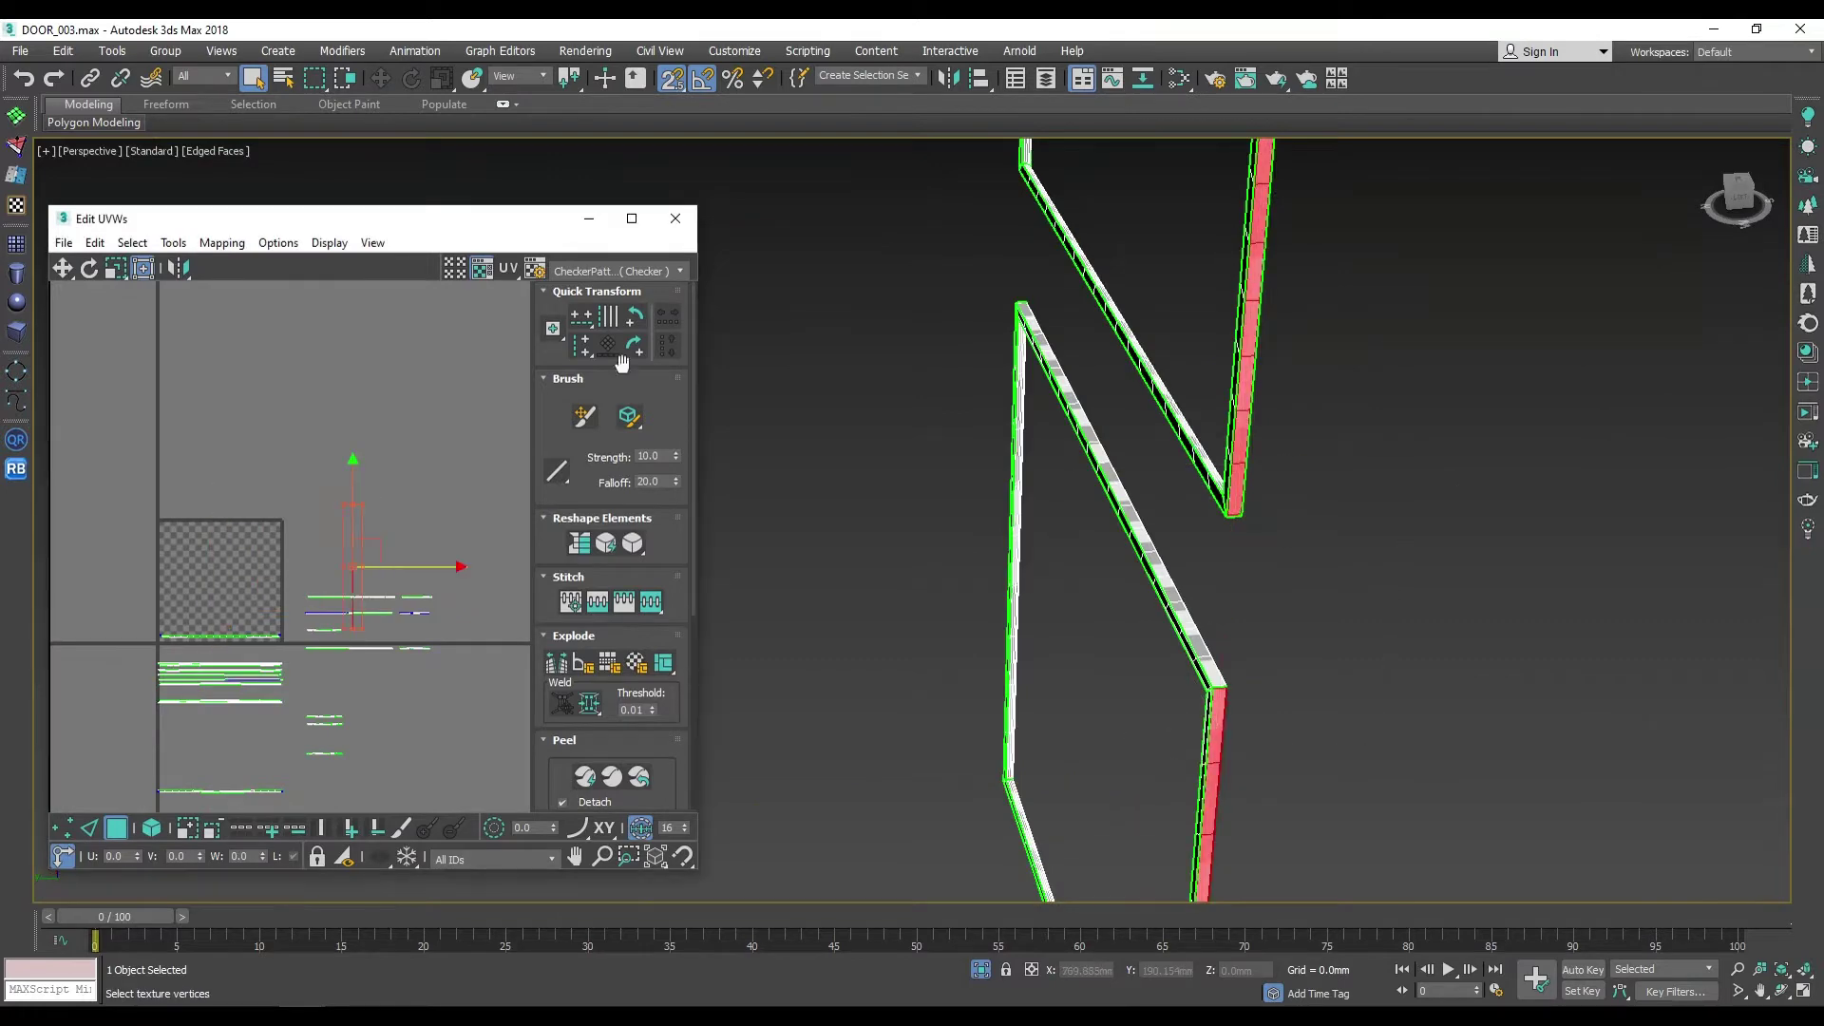
pyautogui.keyDown('alt'); pyautogui.moveTo(1211, 566); pyautogui.dragTo(1153, 750, button='middle'); pyautogui.keyUp('alt')
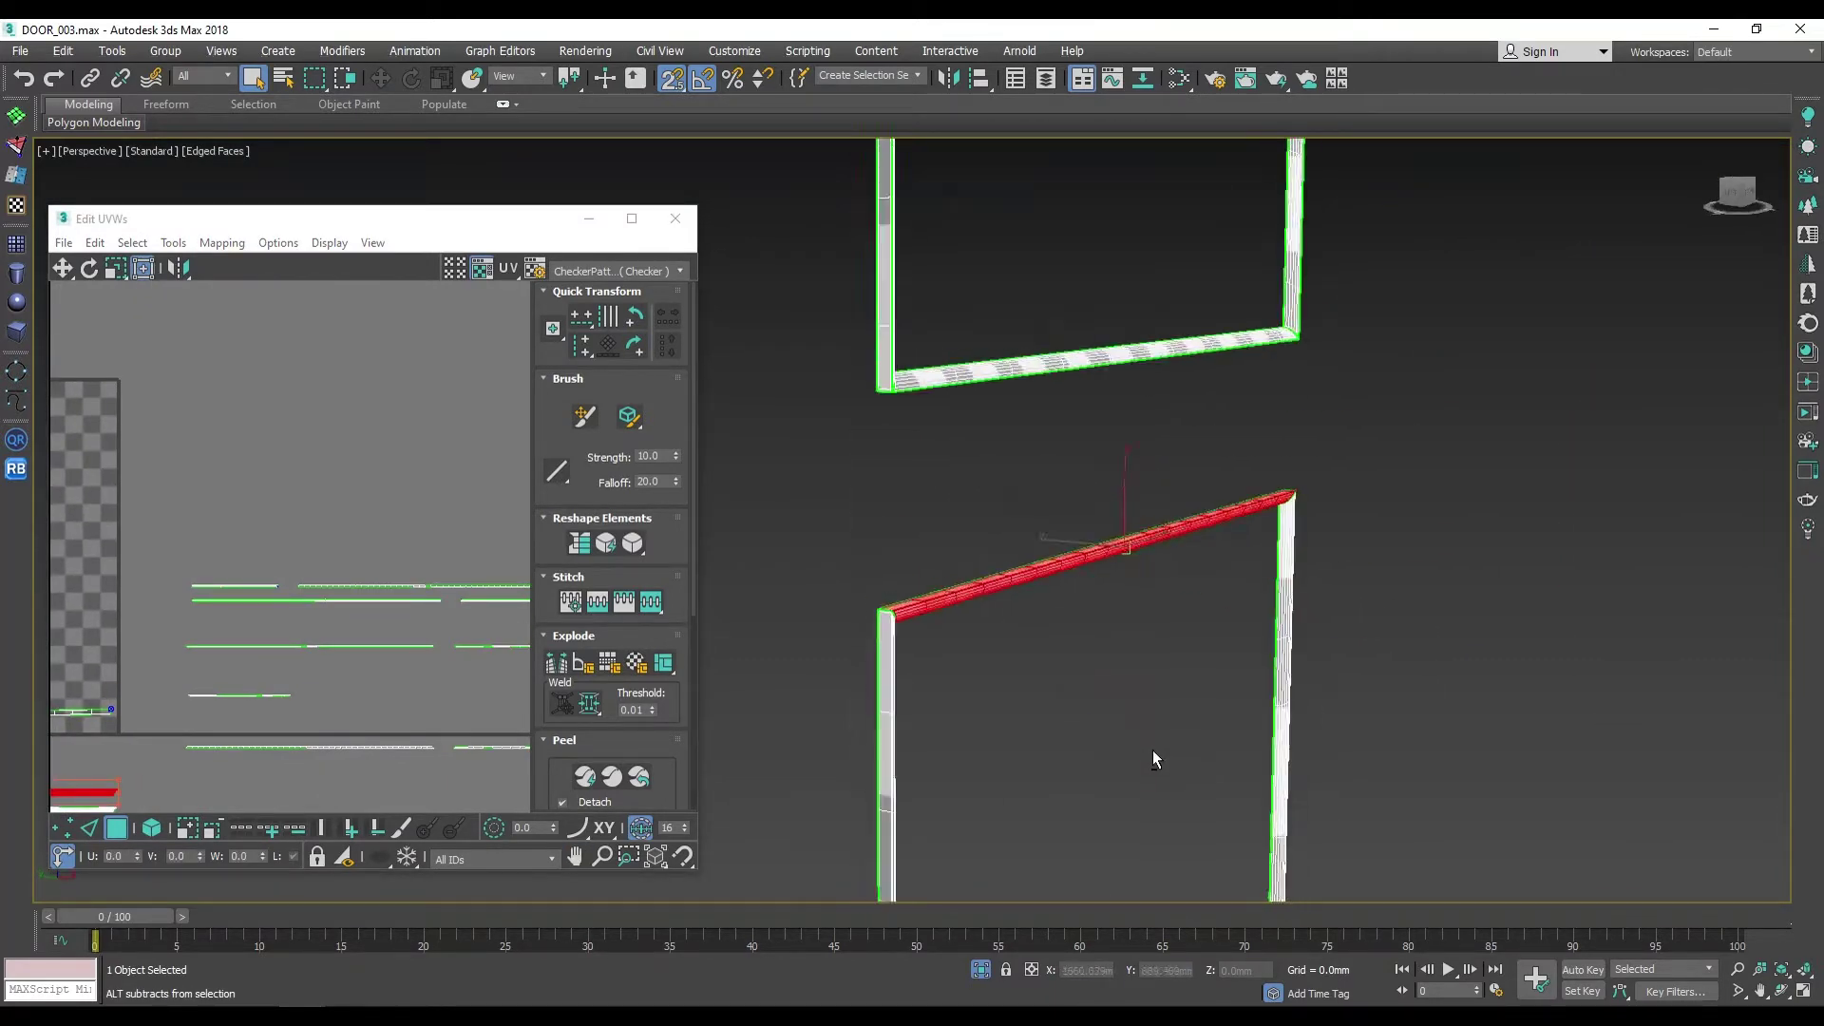
pyautogui.scroll(5, 1153, 749)
pyautogui.keyDown('alt'); pyautogui.moveTo(1235, 570); pyautogui.dragTo(1187, 617, button='middle'); pyautogui.keyUp('alt')
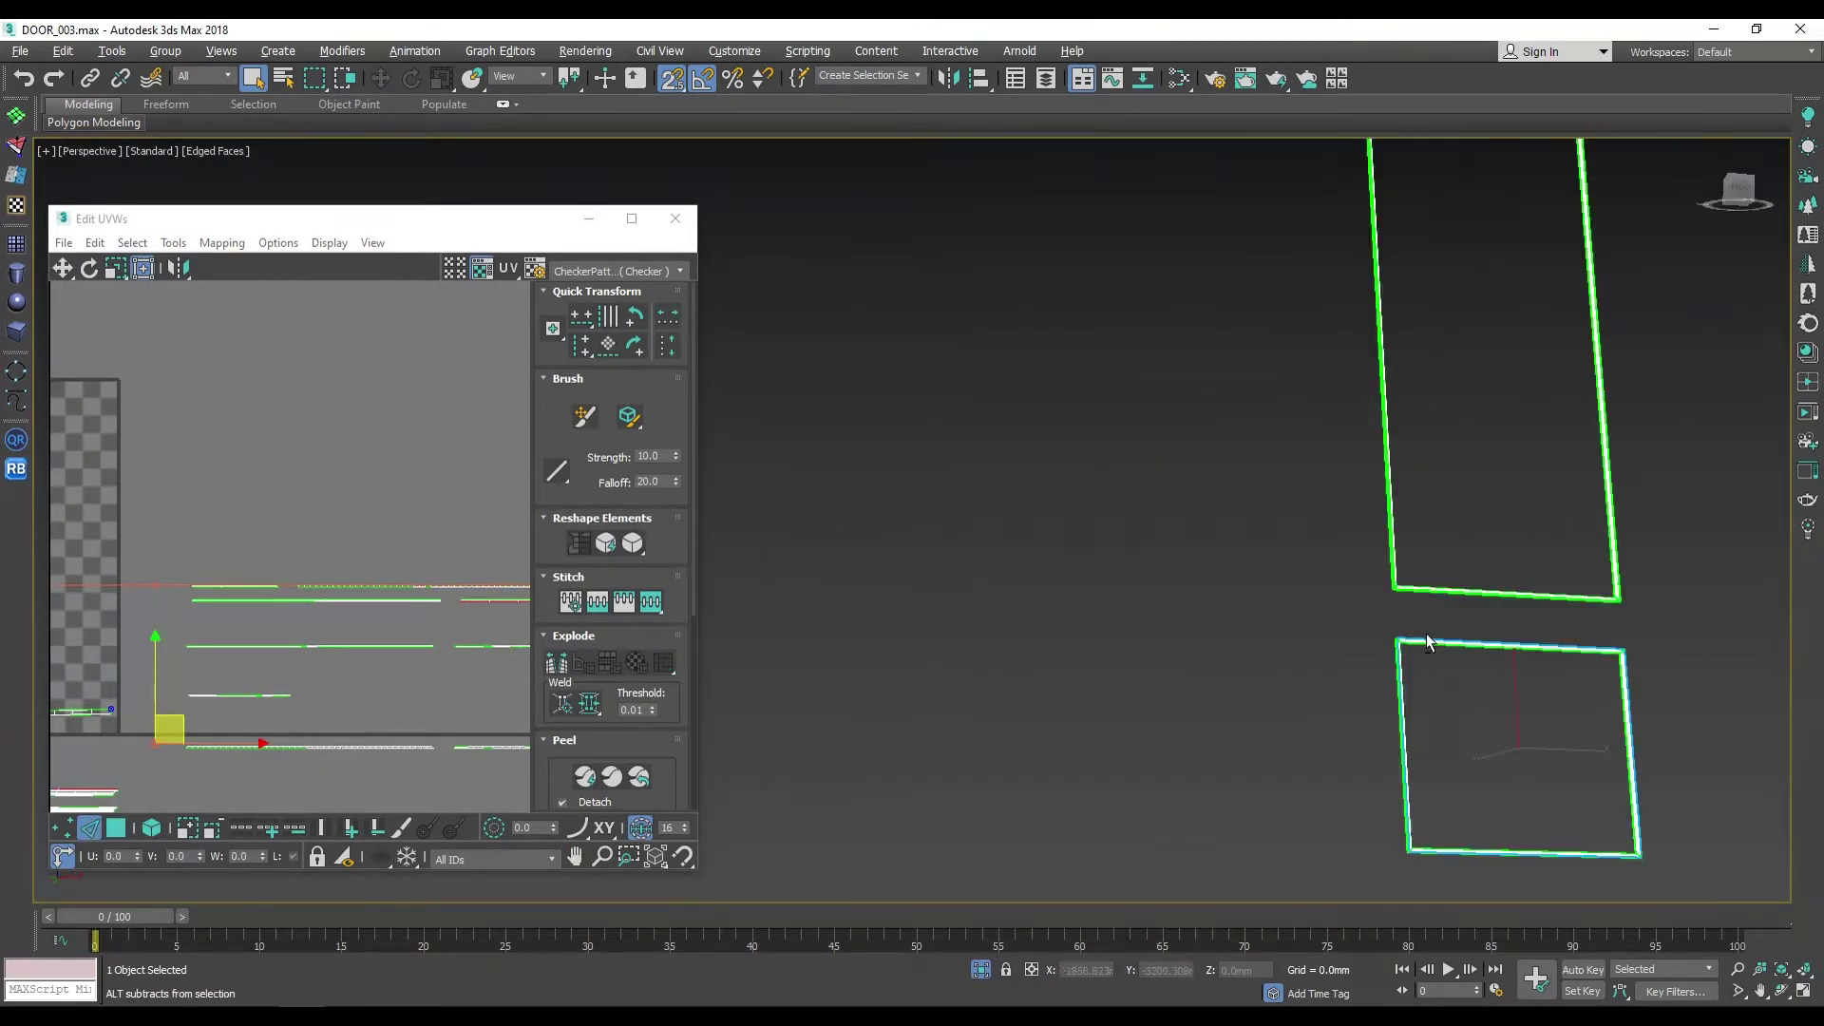
pyautogui.scroll(-3, 1235, 618)
pyautogui.scroll(-3, 290, 547)
pyautogui.scroll(-2, 1357, 681)
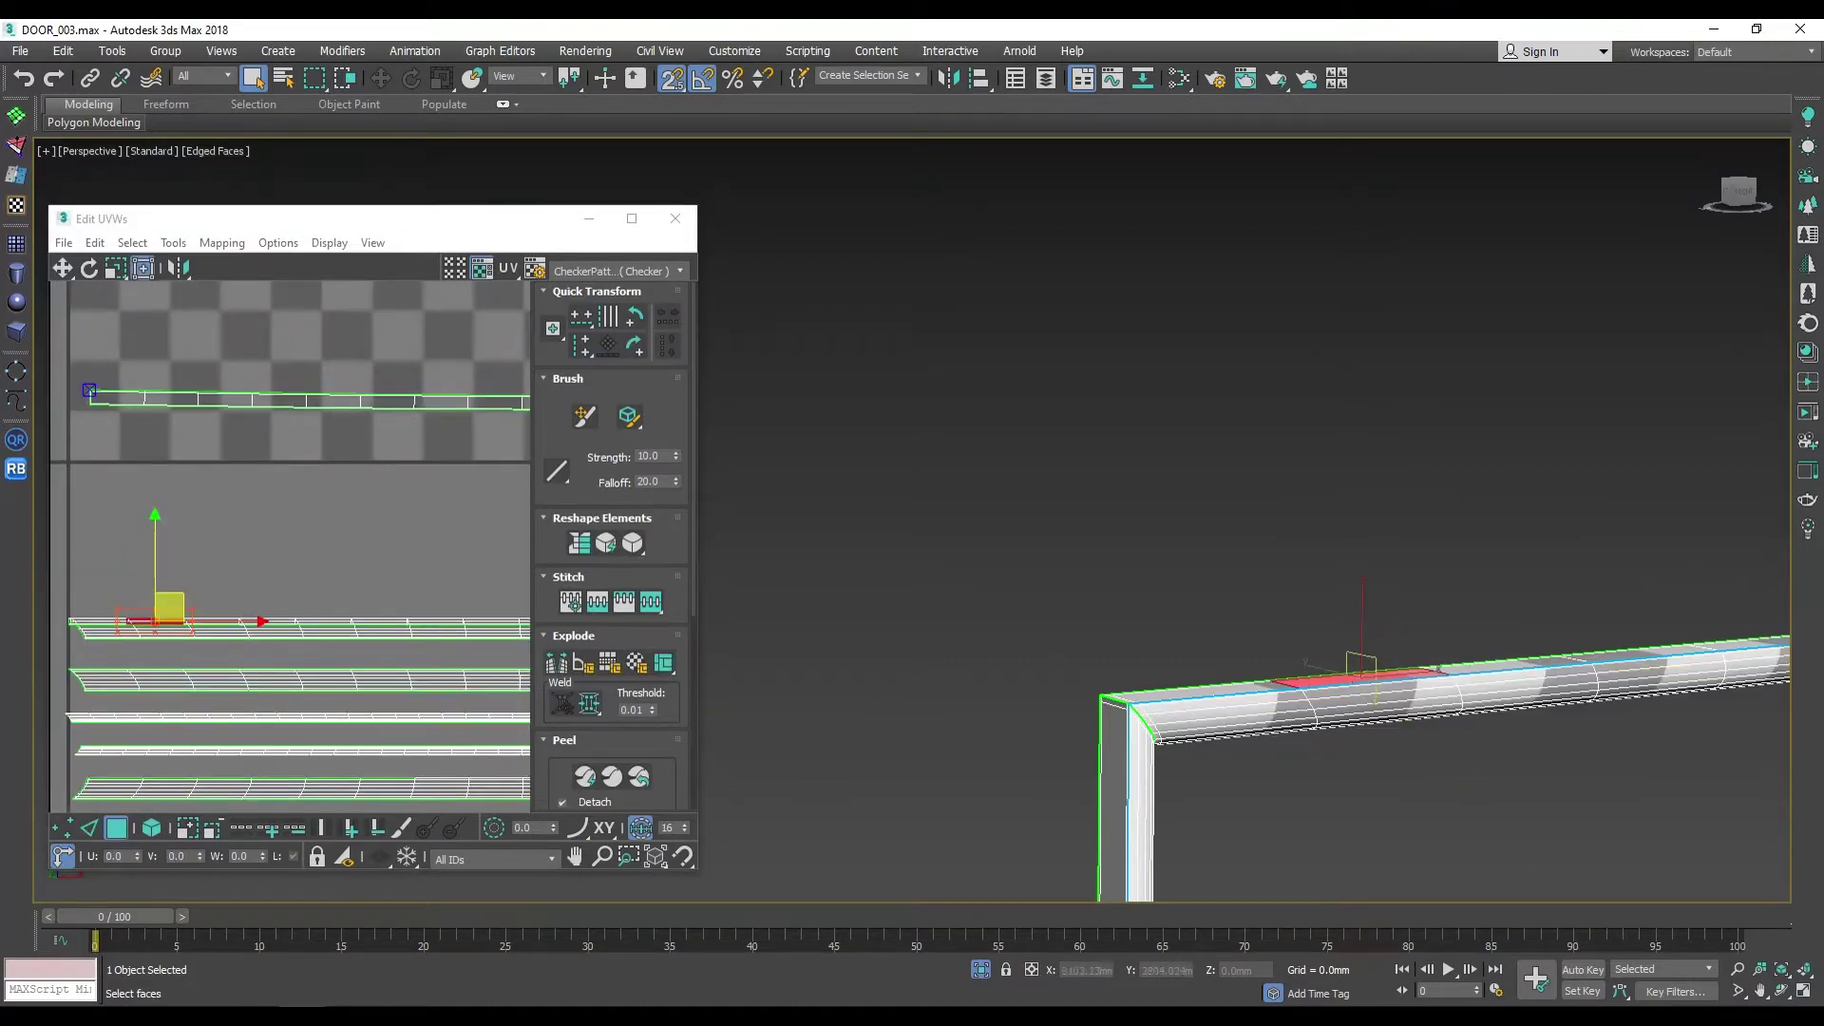
# Step: Select a single face on the frame's underside
pyautogui.keyDown('alt'); pyautogui.moveTo(1357, 681); pyautogui.dragTo(1235, 570, button='middle'); pyautogui.keyUp('alt')
pyautogui.scroll(3, 297, 428)
pyautogui.scroll(2, 296, 428)
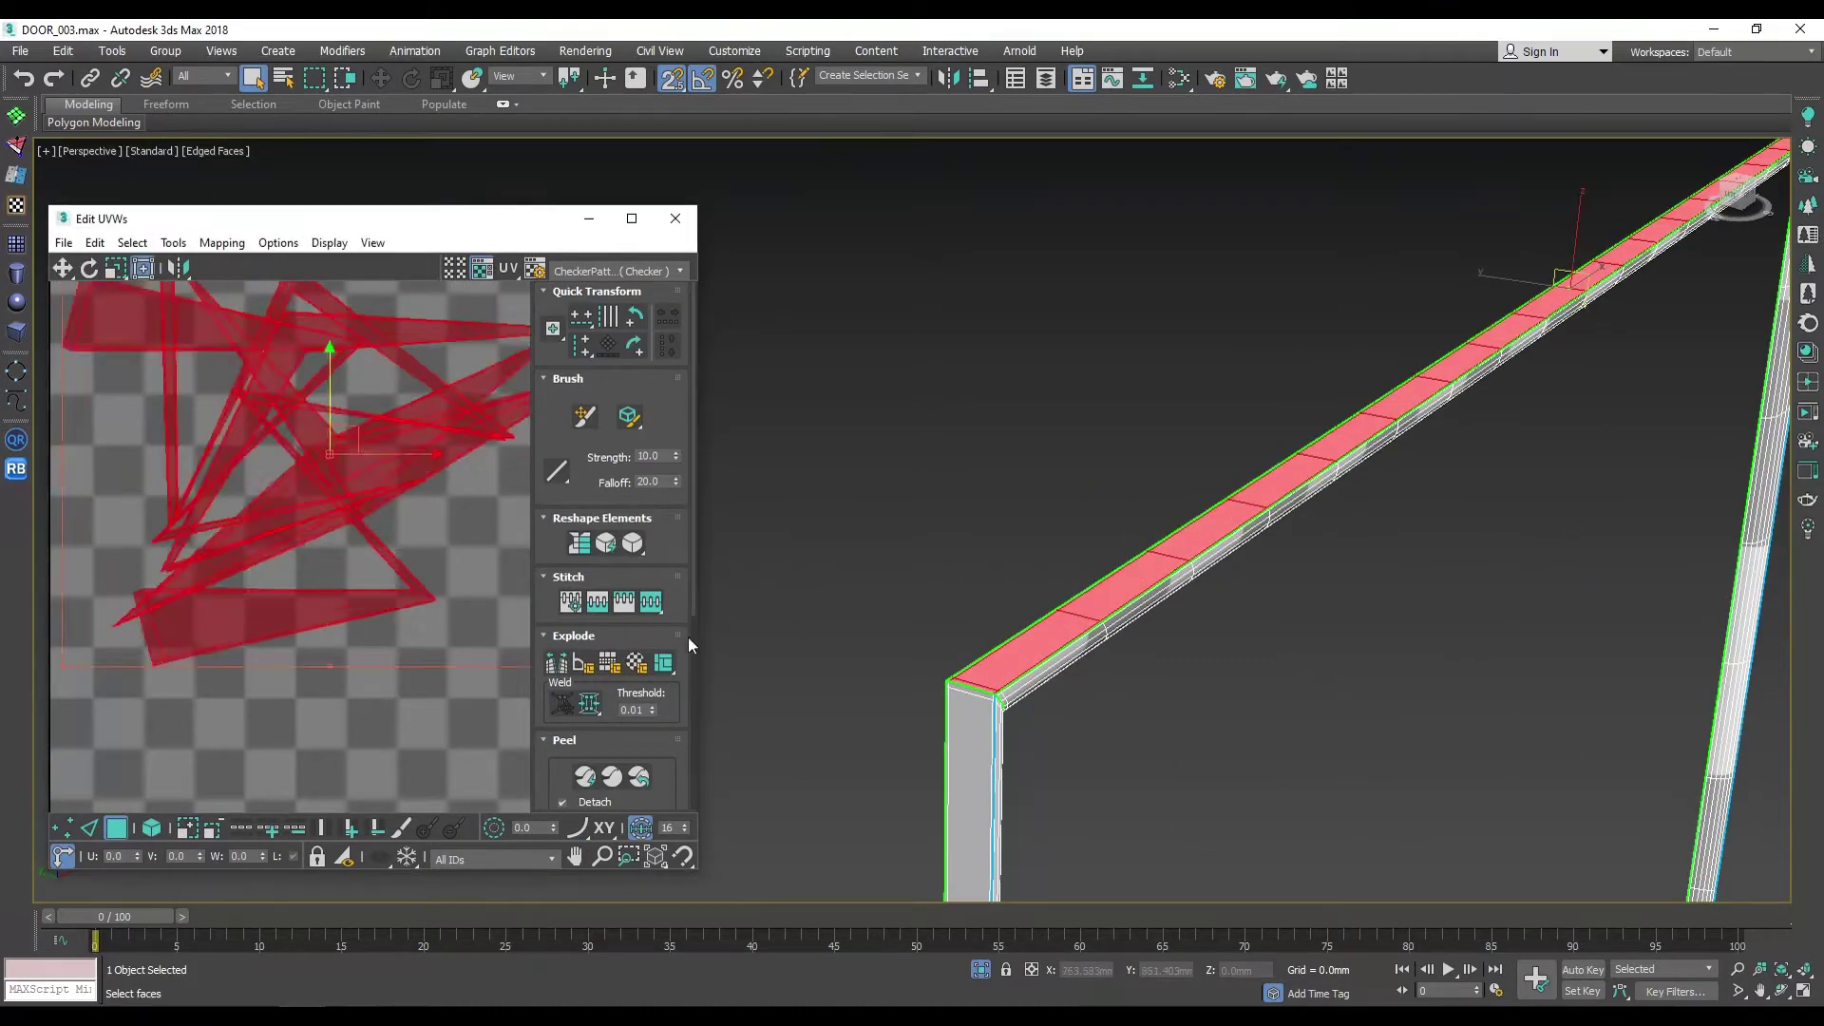
pyautogui.keyDown('alt'); pyautogui.moveTo(795, 619); pyautogui.dragTo(1150, 620, button='middle'); pyautogui.keyUp('alt')
pyautogui.scroll(-2, 320, 516)
pyautogui.moveTo(950, 618)
pyautogui.keyDown('alt'); pyautogui.mouseDown(button='middle')
pyautogui.moveTo(1110, 705)
pyautogui.moveTo(1021, 618)
pyautogui.mouseUp(button='middle'); pyautogui.keyUp('alt')
pyautogui.click(1022, 618)
# Step: Select another frame UV strip and a face on the frame rail
pyautogui.scroll(-3, 305, 540)
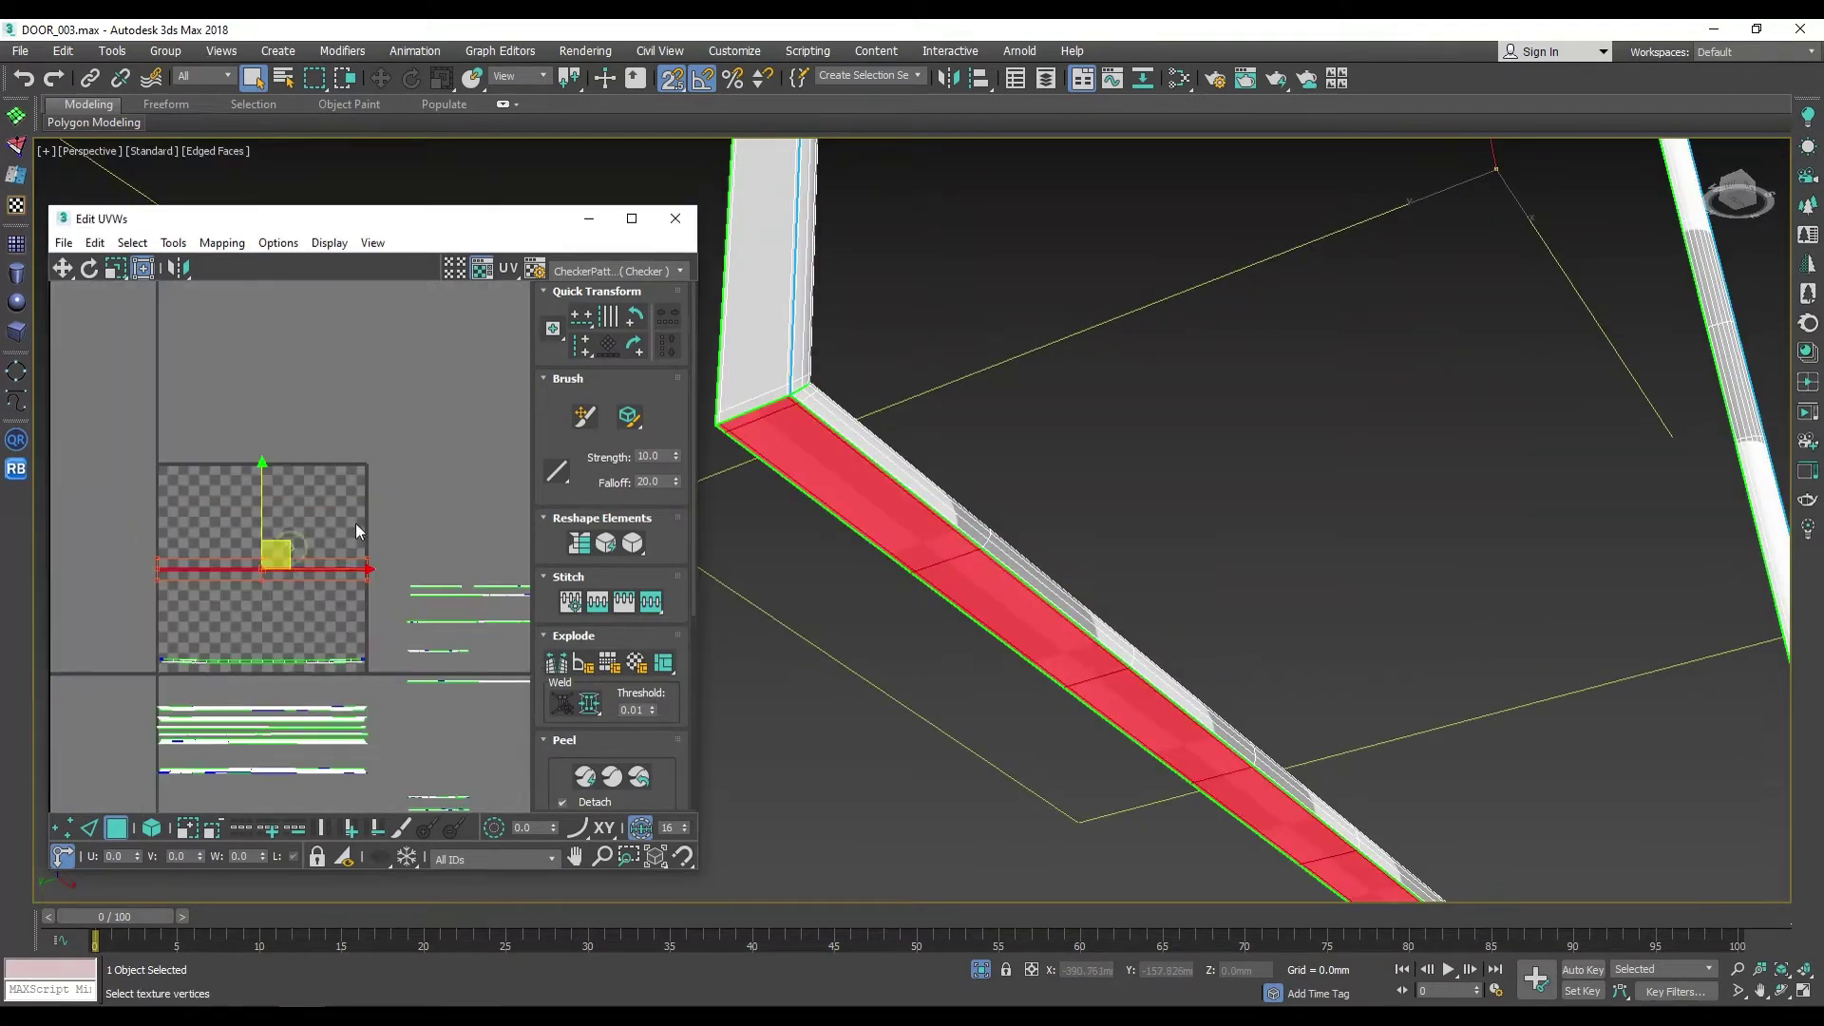
pyautogui.scroll(3, 399, 543)
pyautogui.click(437, 623)
pyautogui.moveTo(855, 617)
pyautogui.keyDown('alt'); pyautogui.mouseDown(button='middle')
pyautogui.moveTo(1117, 619)
pyautogui.moveTo(1045, 570)
pyautogui.moveTo(1140, 665)
pyautogui.moveTo(1188, 760)
pyautogui.moveTo(1232, 776)
pyautogui.mouseUp(button='middle'); pyautogui.keyUp('alt')
pyautogui.scroll(-3, 285, 541)
pyautogui.click(1233, 776)
pyautogui.scroll(-5, 1232, 776)
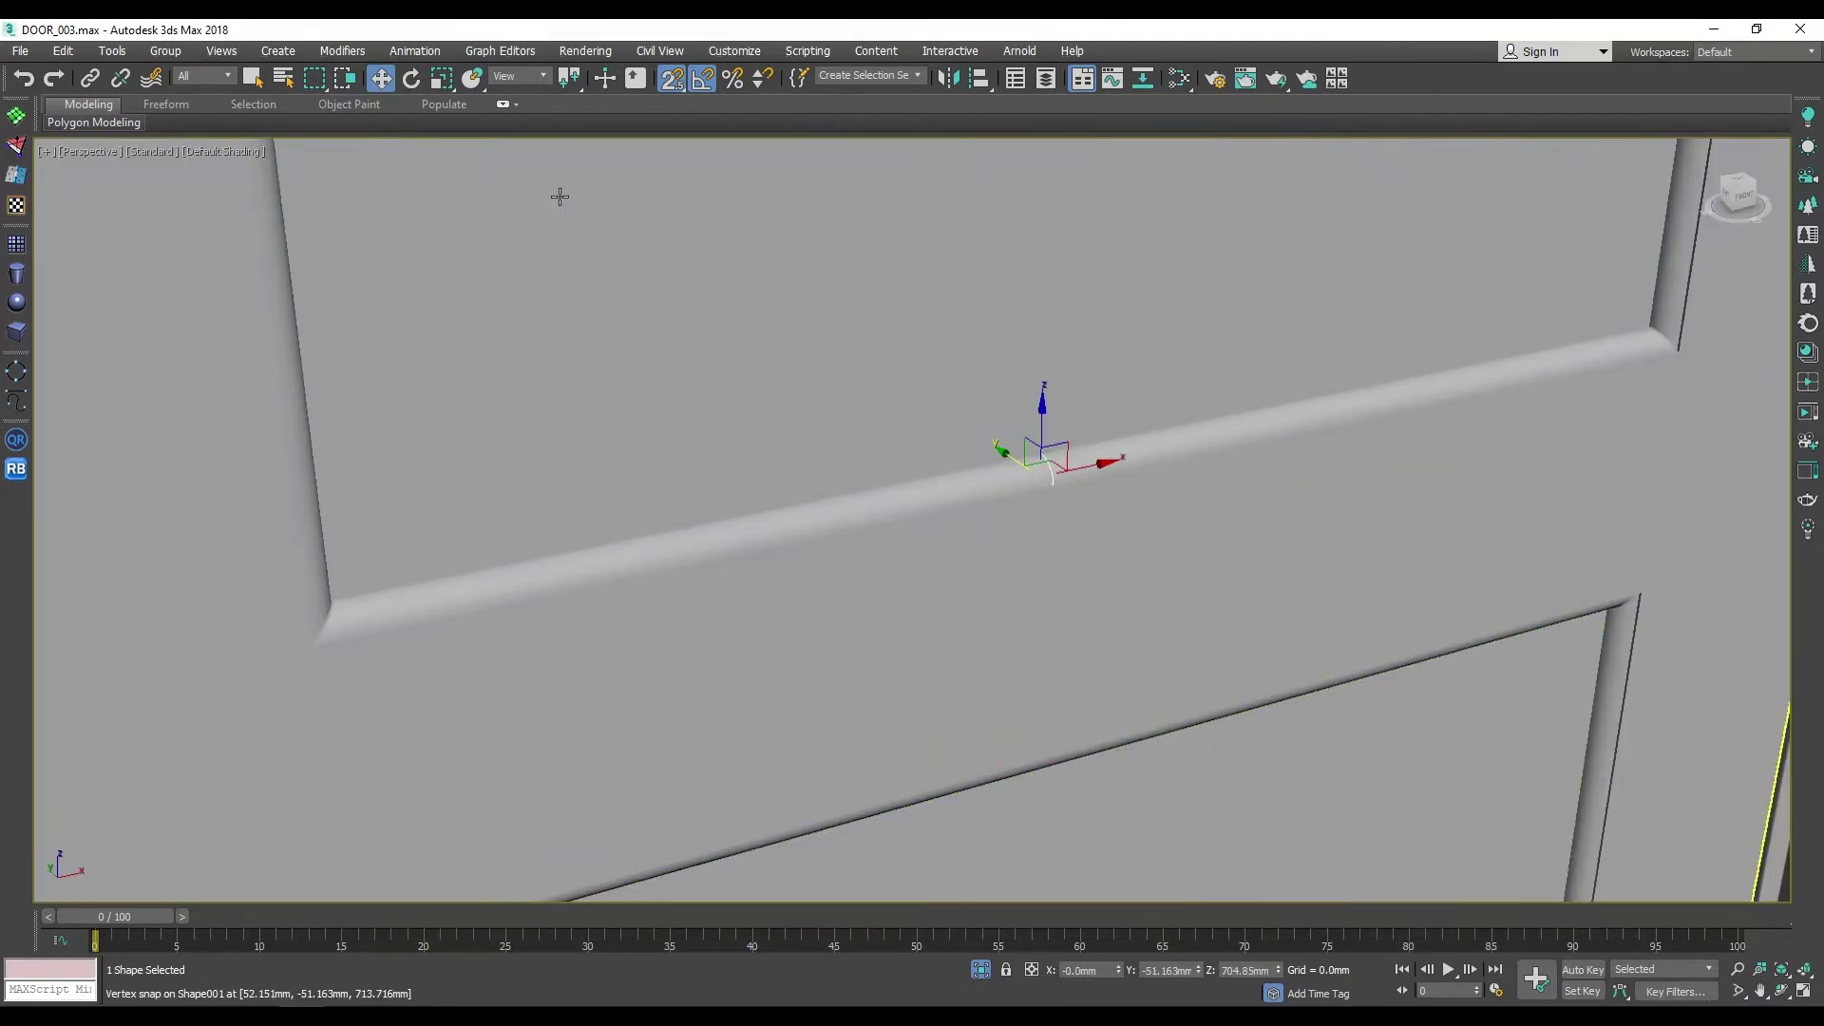
# Step: Convert the door to an Editable Poly and apply an Inset to its panel face
pyautogui.scroll(-5, 1174, 499)
pyautogui.scroll(3, 1377, 480)
pyautogui.scroll(3, 1378, 479)
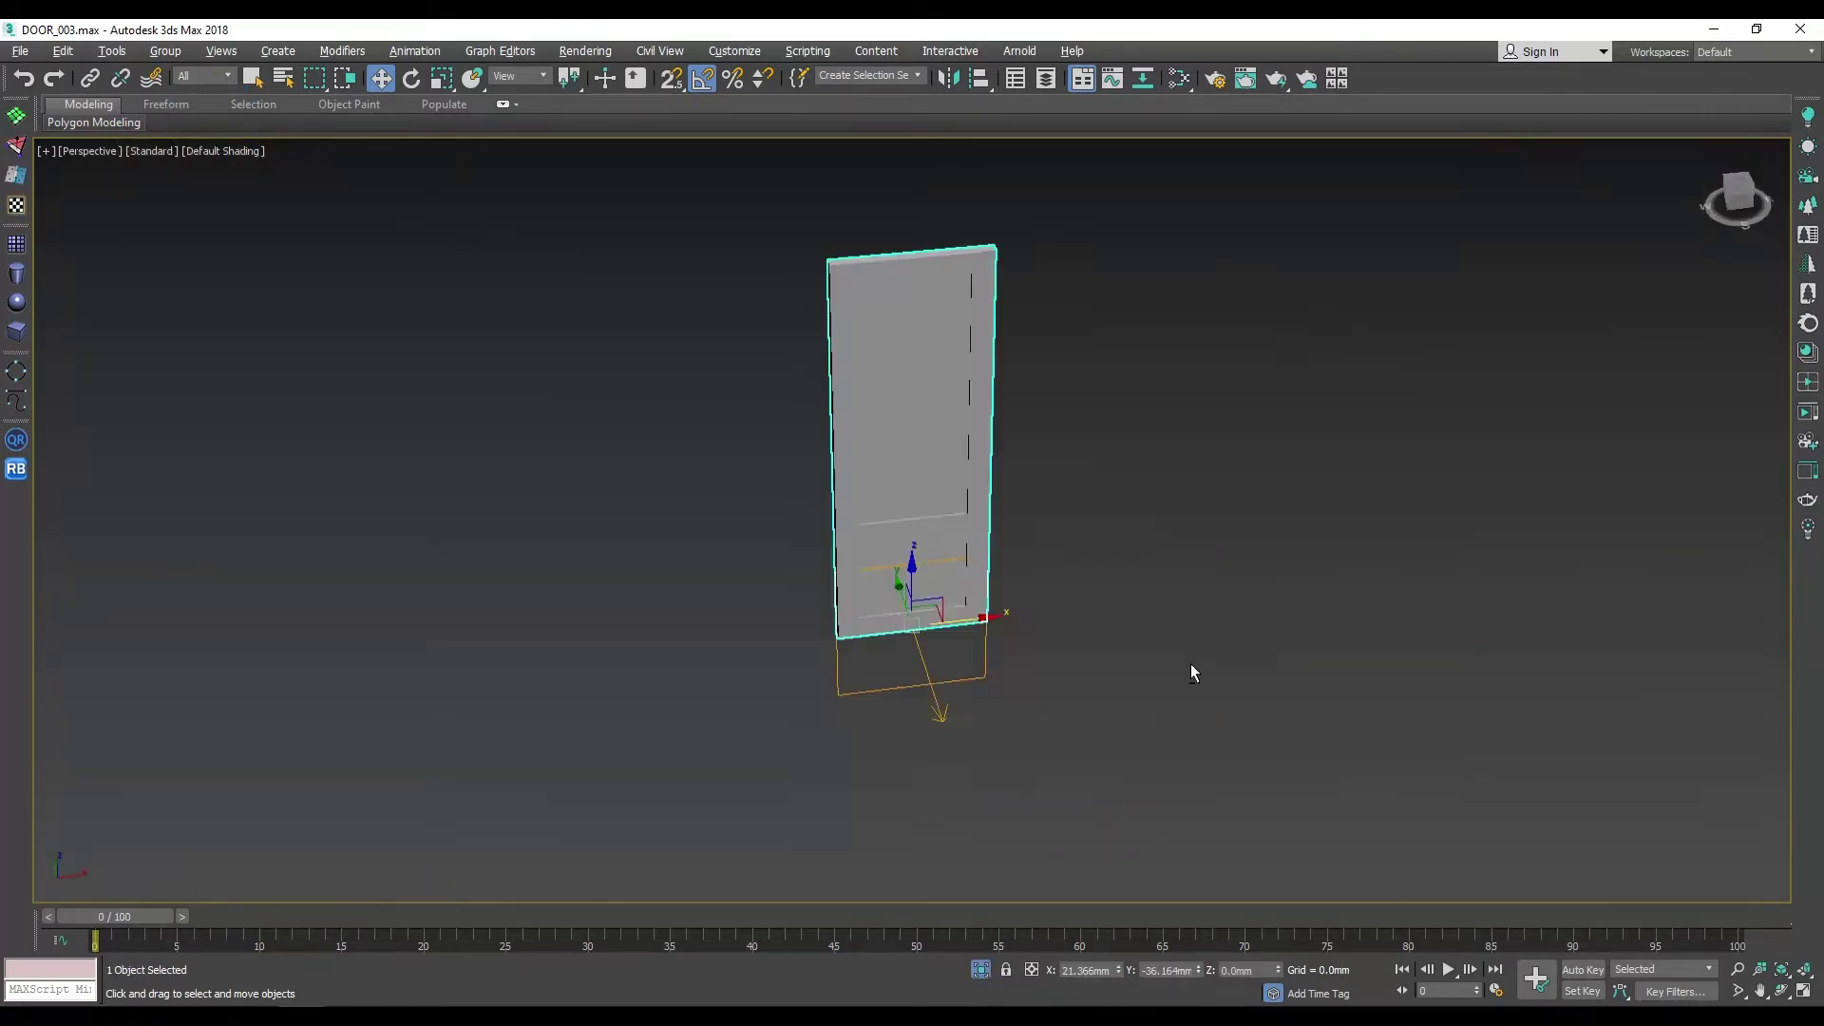
pyautogui.scroll(5, 1189, 663)
pyautogui.rightClick(1209, 408)
pyautogui.click(1507, 652)
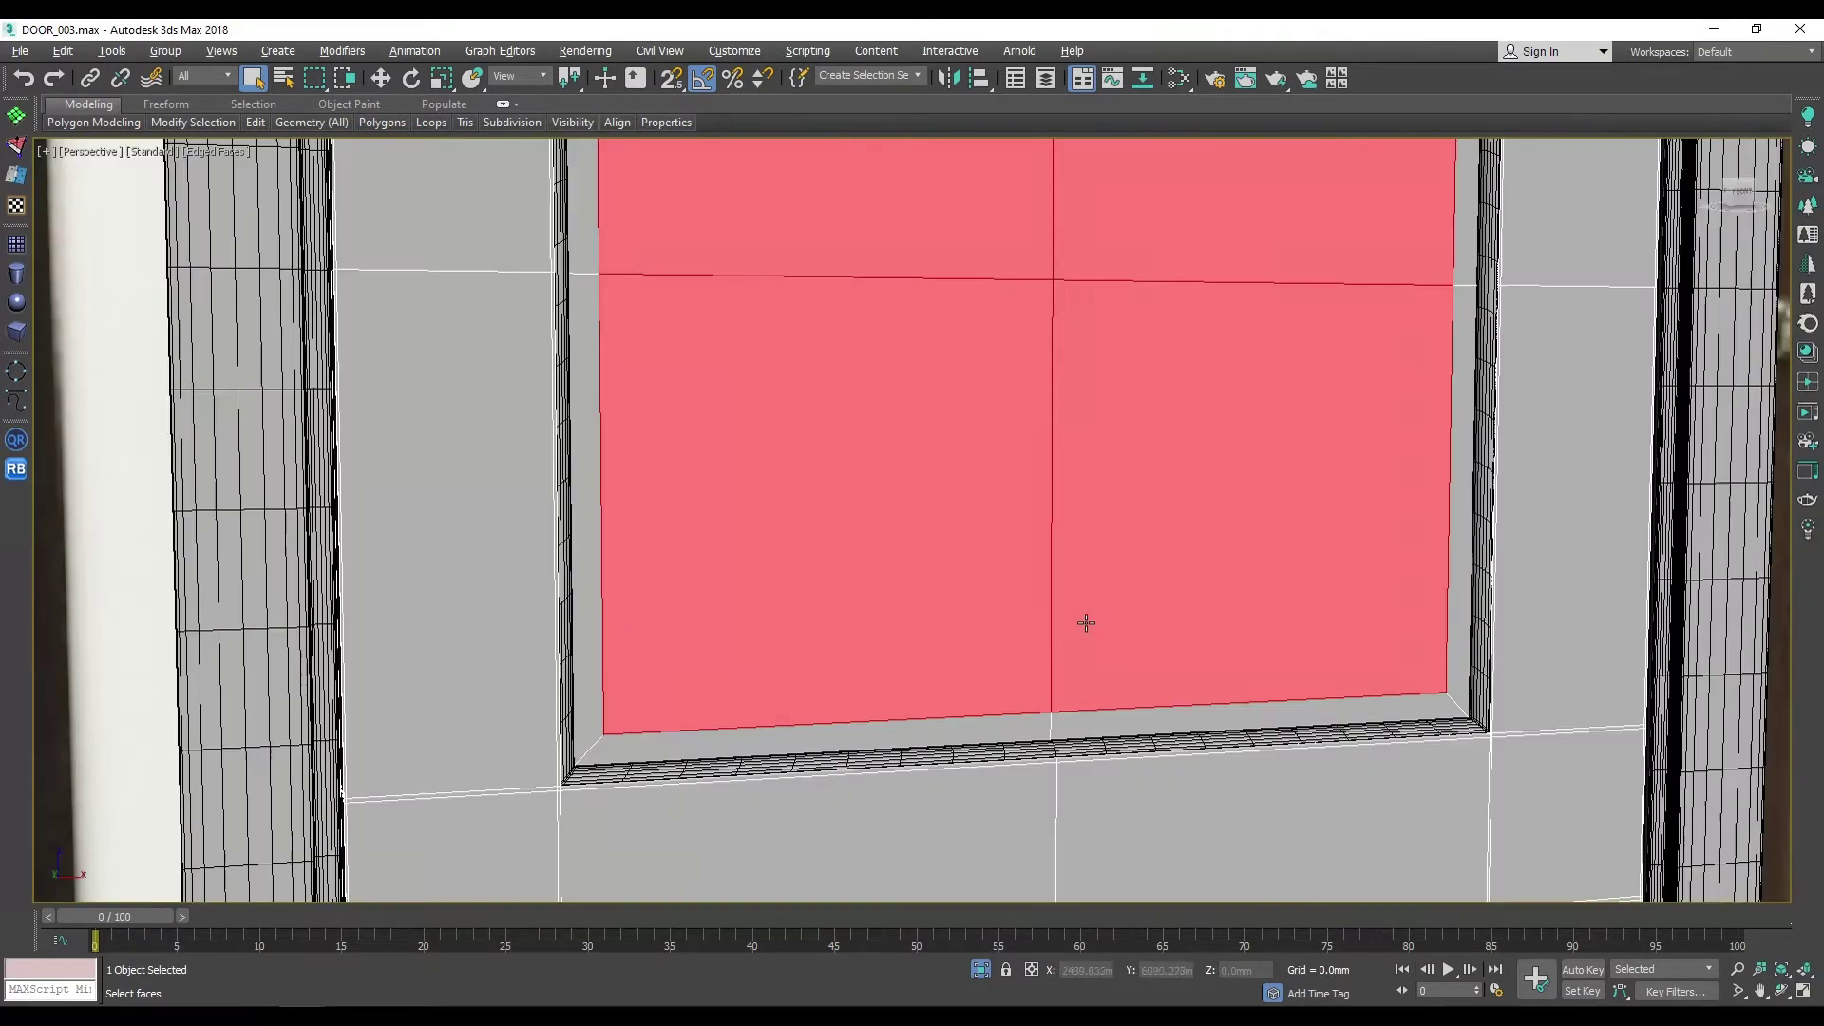
pyautogui.click(923, 586)
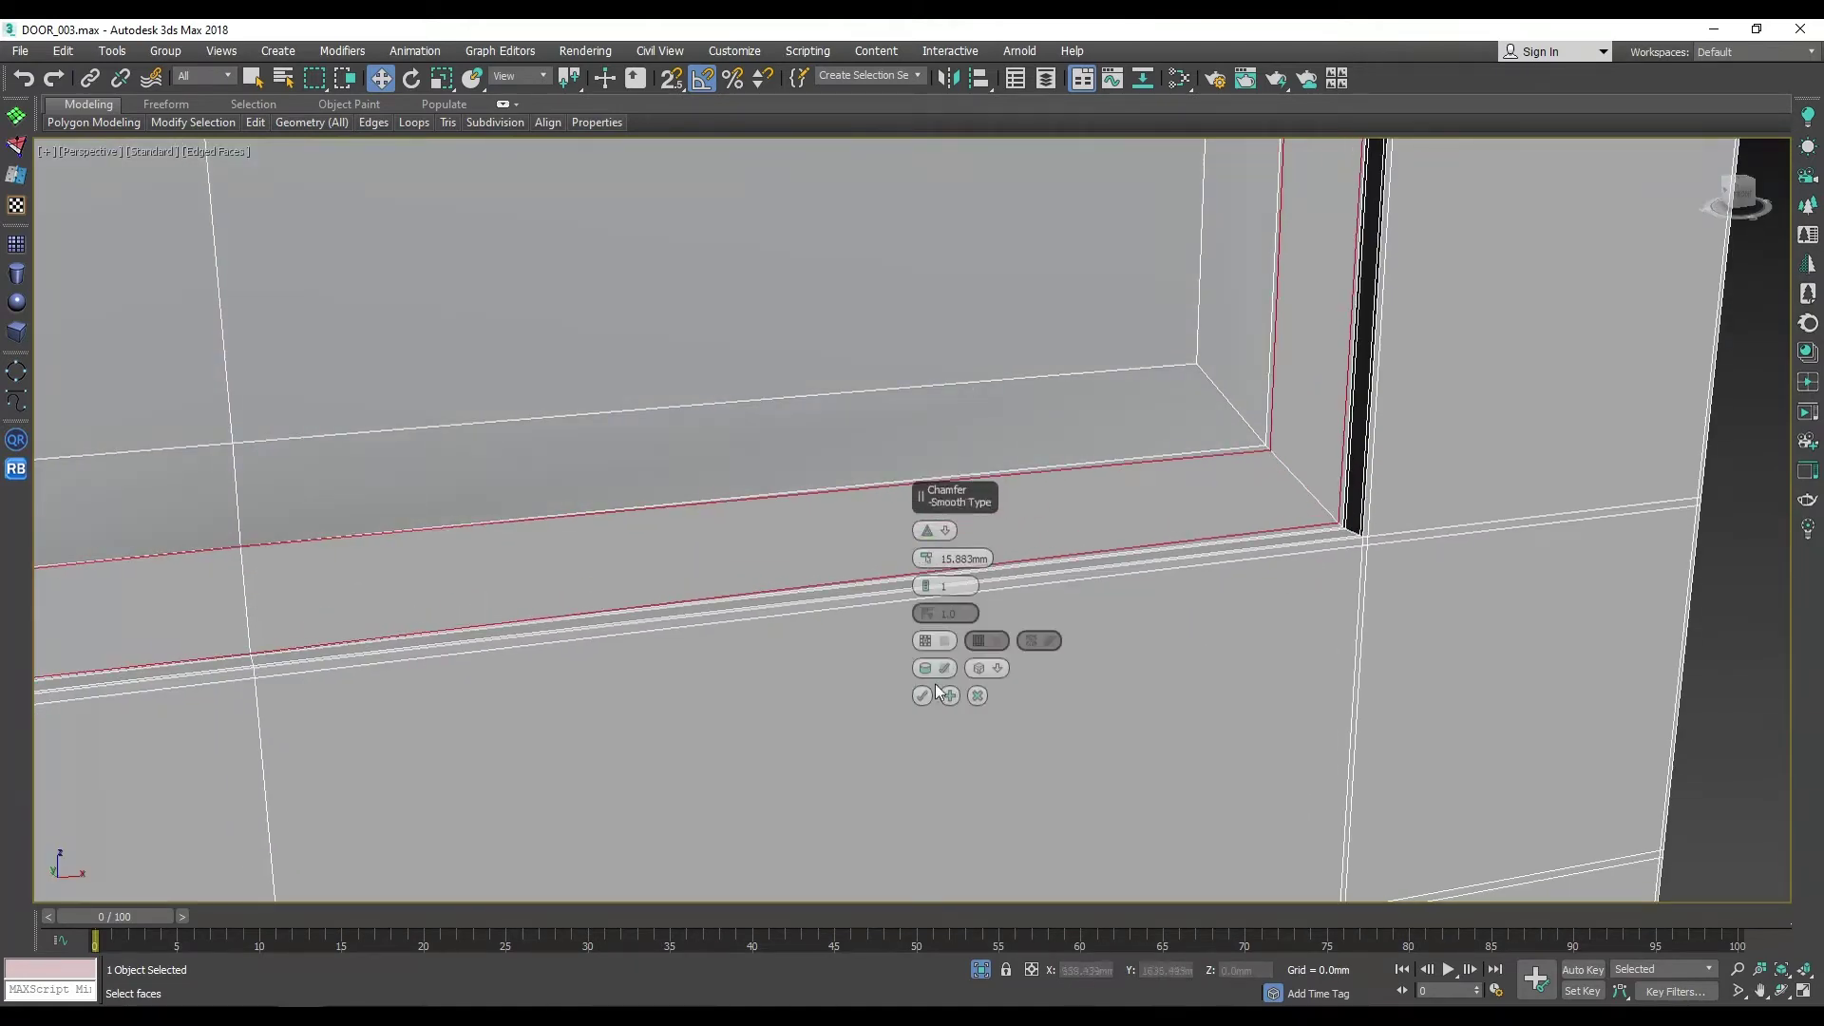
pyautogui.click(936, 690)
pyautogui.scroll(2, 1242, 484)
pyautogui.scroll(2, 1259, 523)
pyautogui.scroll(2, 1268, 570)
pyautogui.scroll(-2, 1045, 656)
pyautogui.scroll(-3, 960, 703)
pyautogui.scroll(3, 1030, 574)
pyautogui.scroll(2, 1116, 570)
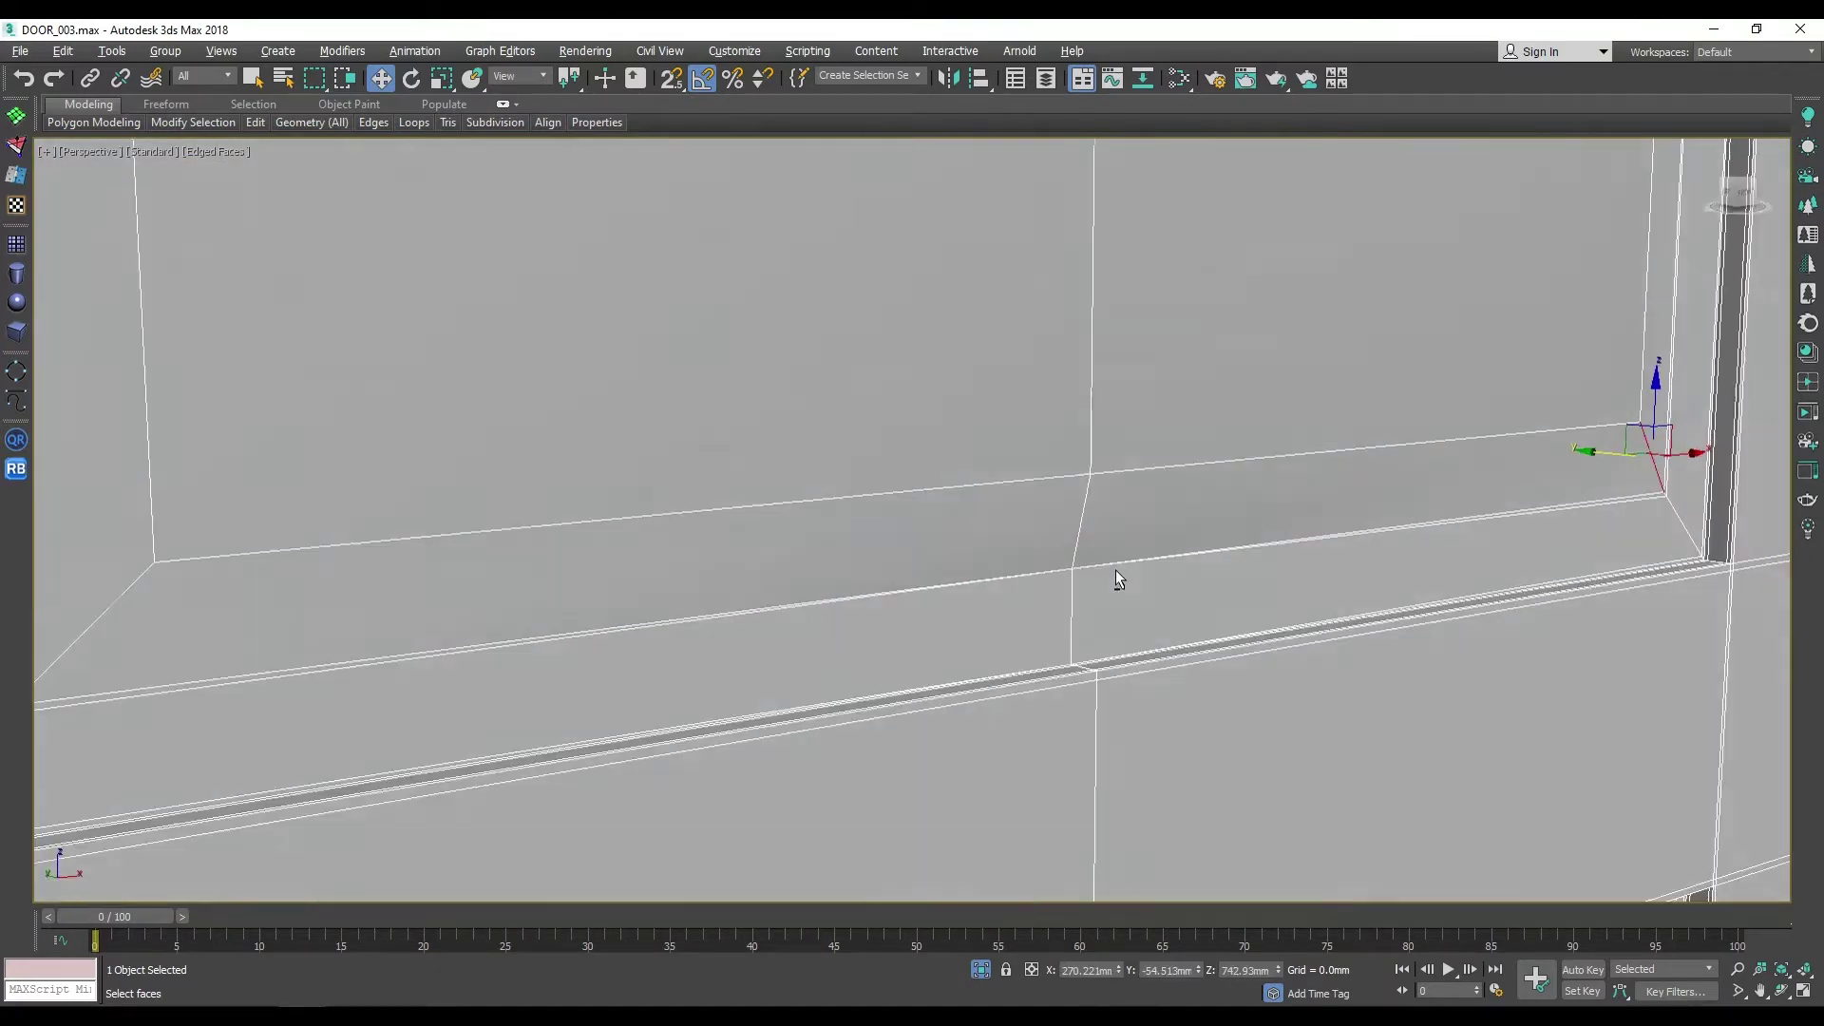
pyautogui.scroll(-3, 1116, 570)
pyautogui.hotkey('ctrl', 'shift', 'c')
pyautogui.keyDown('alt'); pyautogui.moveTo(940, 616); pyautogui.dragTo(1302, 631, button='middle'); pyautogui.keyUp('alt')
pyautogui.scroll(2, 1045, 637)
pyautogui.scroll(-3, 1043, 640)
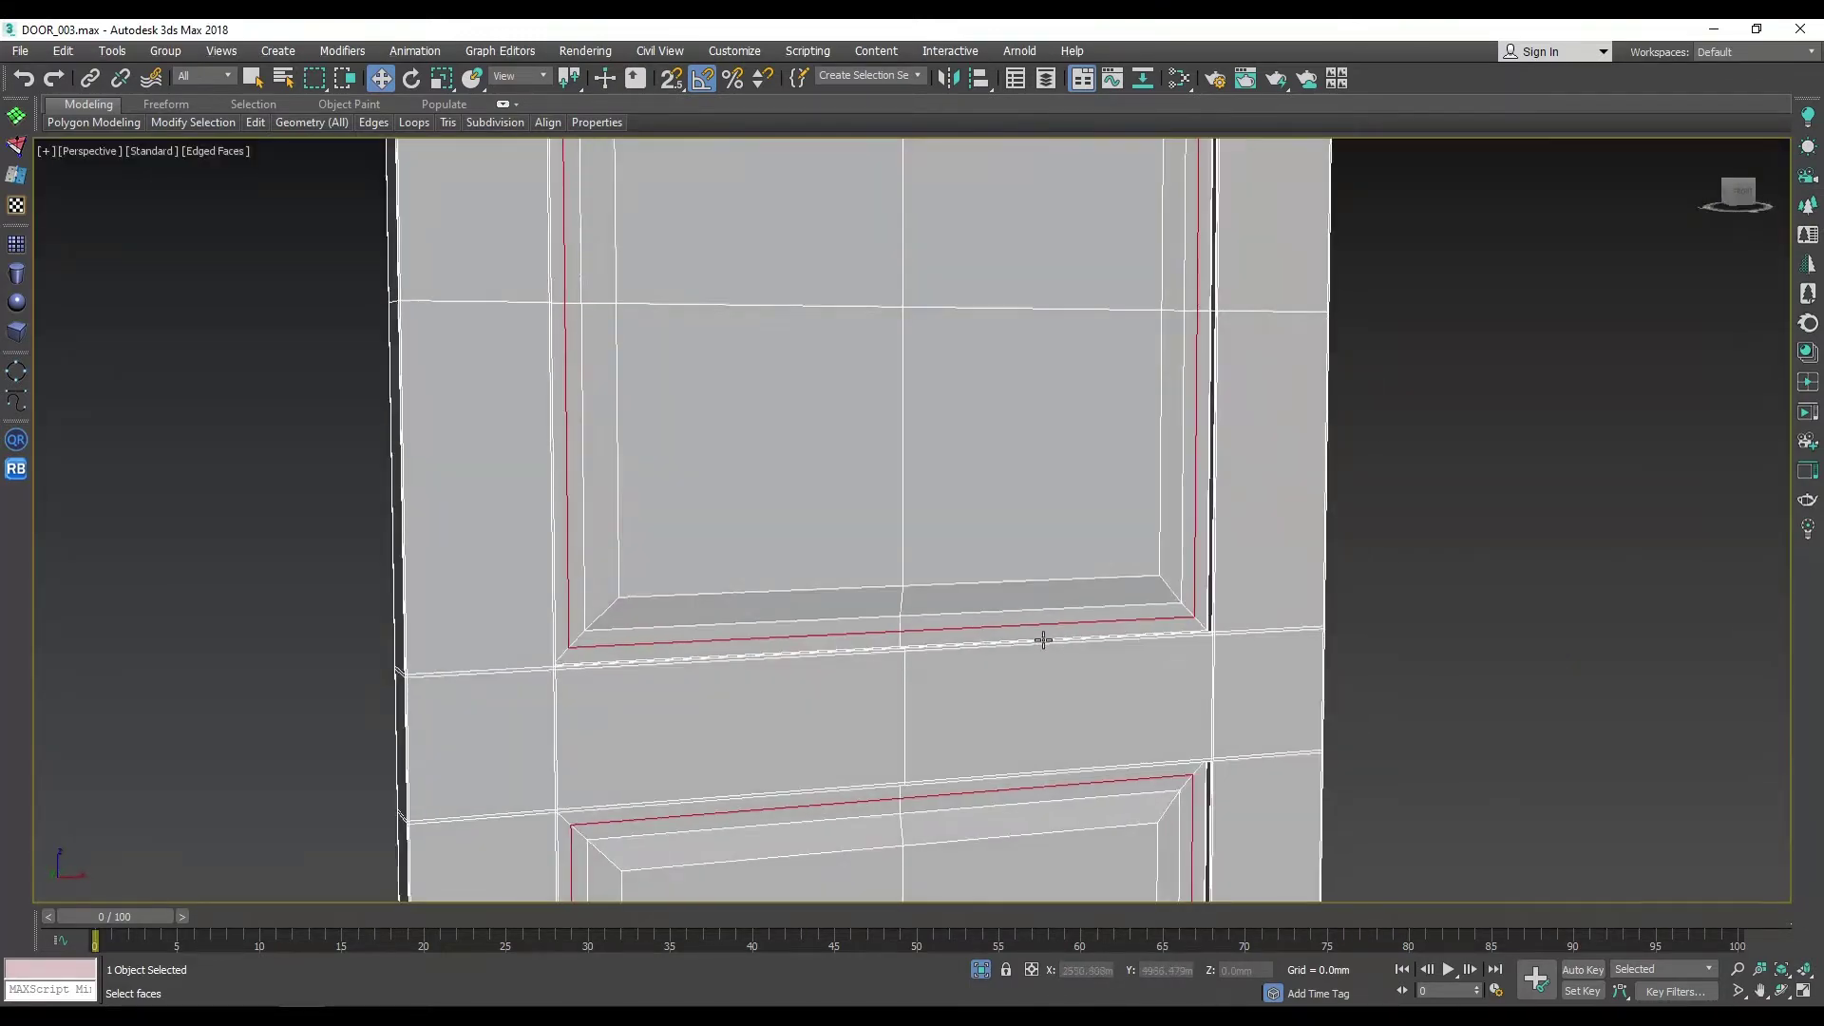
pyautogui.scroll(3, 1045, 639)
pyautogui.scroll(2, 1564, 631)
pyautogui.scroll(-5, 1453, 513)
pyautogui.press('1')
pyautogui.scroll(4, 1453, 513)
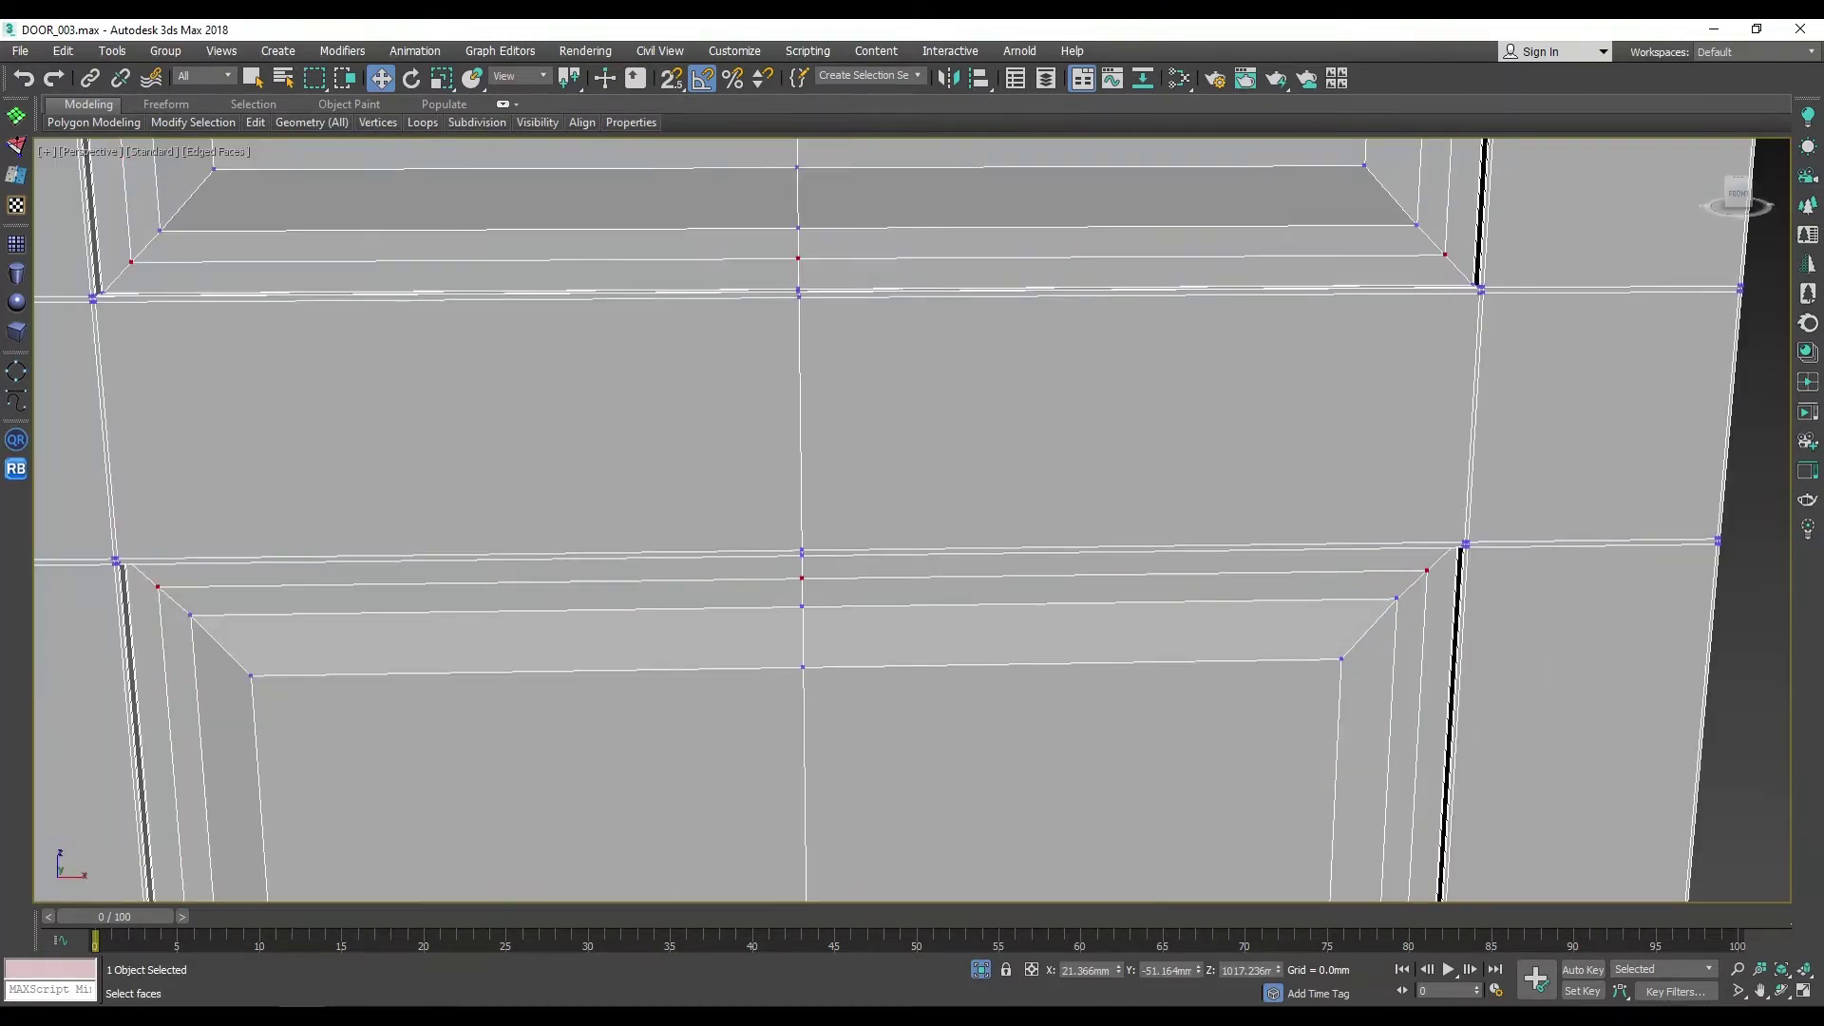
pyautogui.moveTo(399, 117); pyautogui.dragTo(401, 84, button='middle')
pyautogui.click(1612, 309)
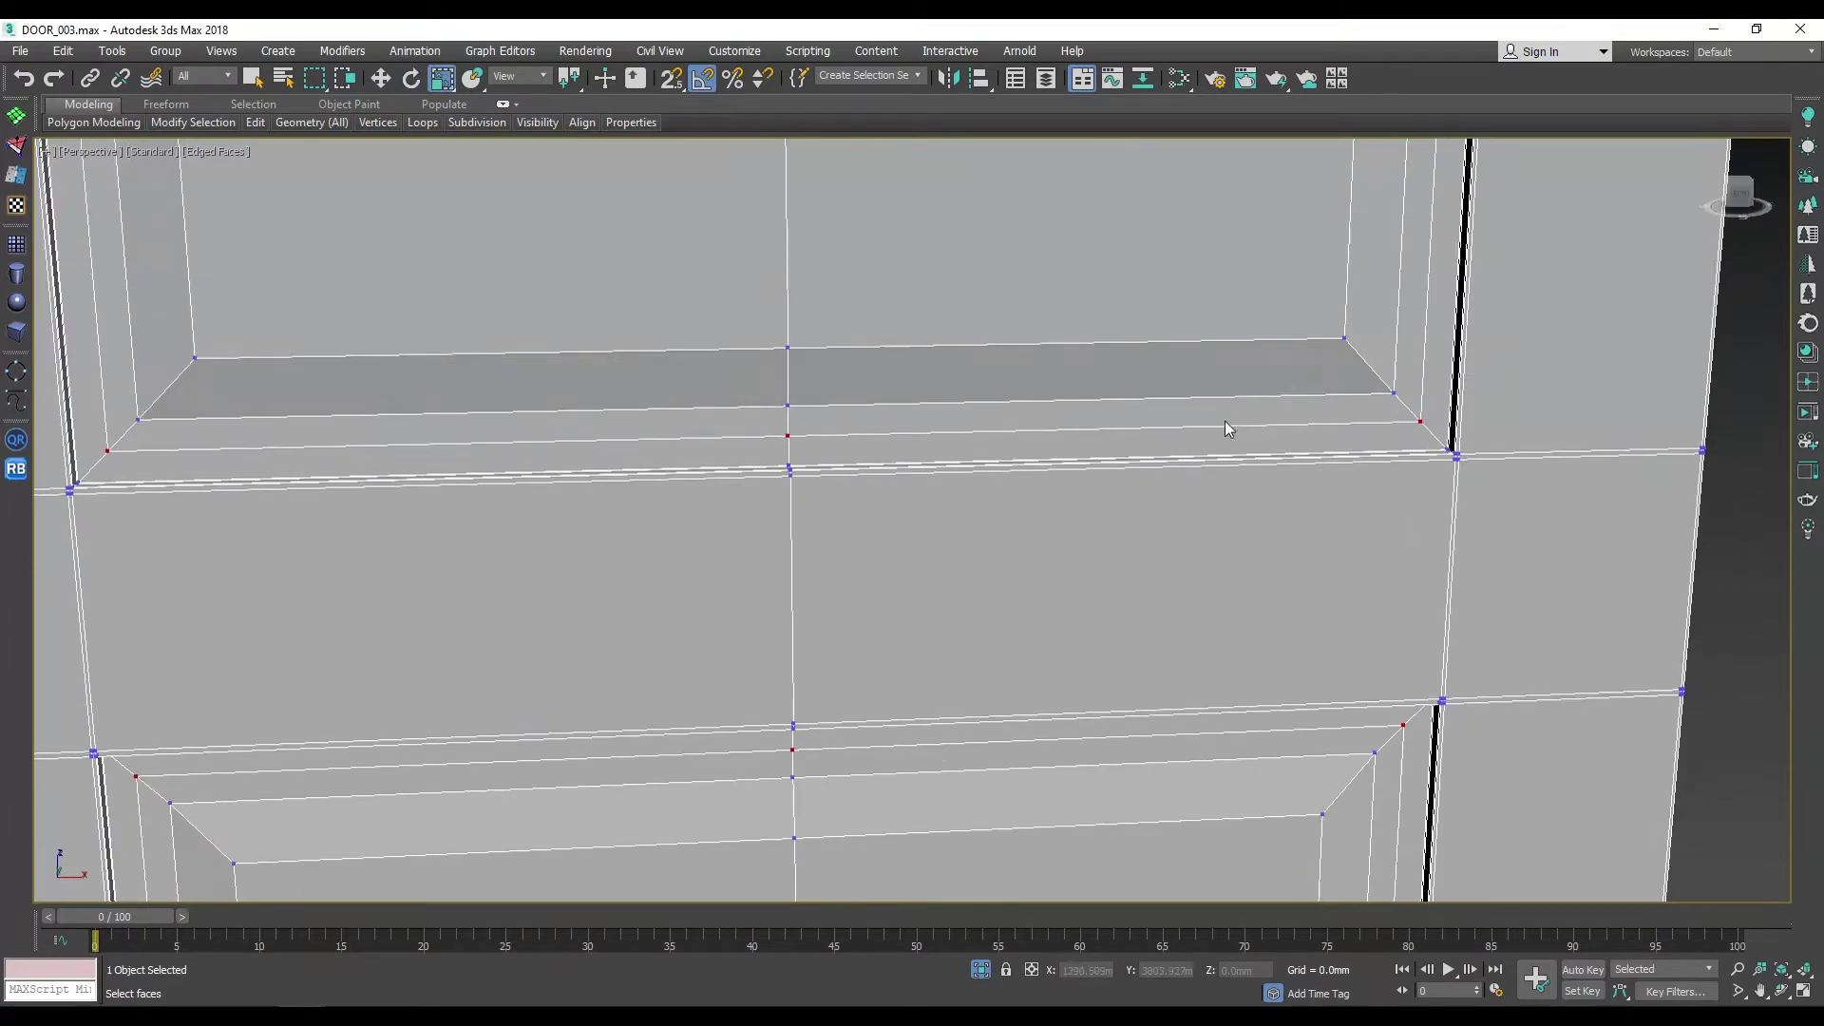
pyautogui.press('1')
pyautogui.scroll(-4, 1254, 427)
pyautogui.scroll(5, 1093, 532)
pyautogui.scroll(1, 1043, 589)
pyautogui.moveTo(1042, 589)
pyautogui.keyDown('alt'); pyautogui.mouseDown(button='middle')
pyautogui.moveTo(1172, 567)
pyautogui.moveTo(1157, 465)
pyautogui.mouseUp(button='middle'); pyautogui.keyUp('alt')
pyautogui.press('4')
pyautogui.press('2')
pyautogui.scroll(-3, 1034, 480)
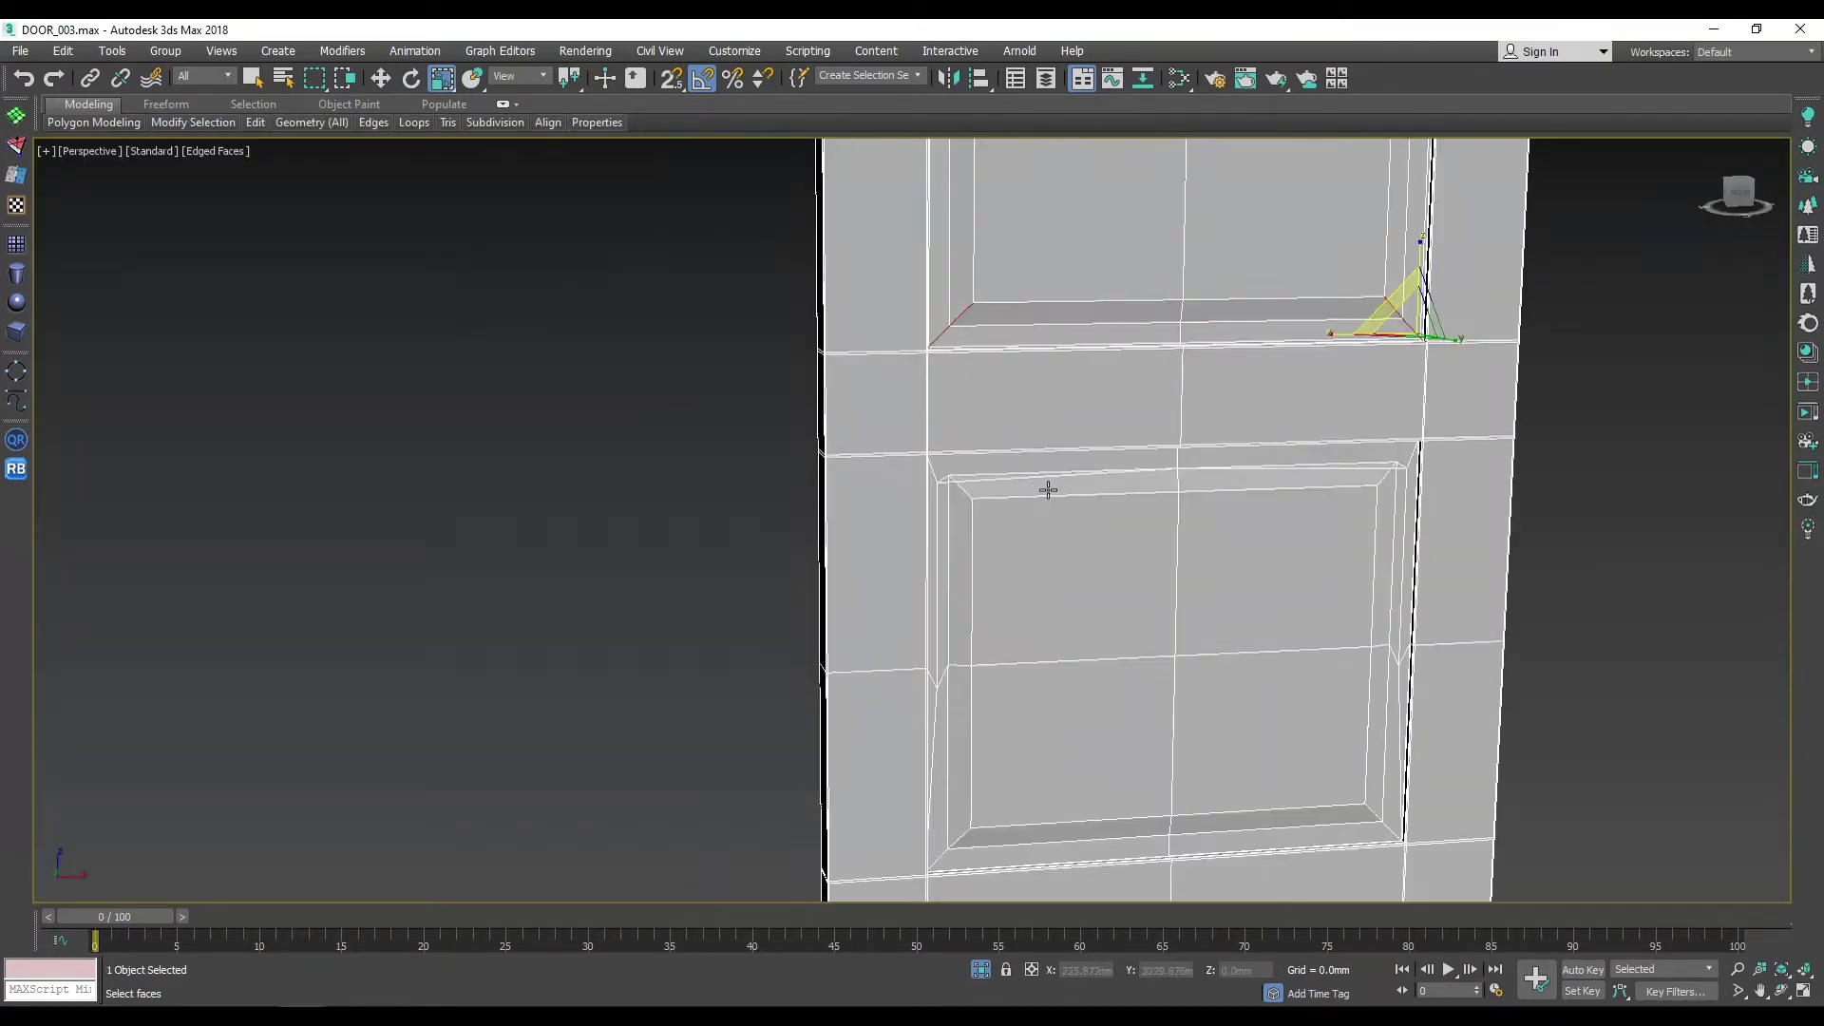
pyautogui.scroll(6, 1302, 498)
pyautogui.rightClick(1401, 571)
pyautogui.scroll(-3, 1412, 577)
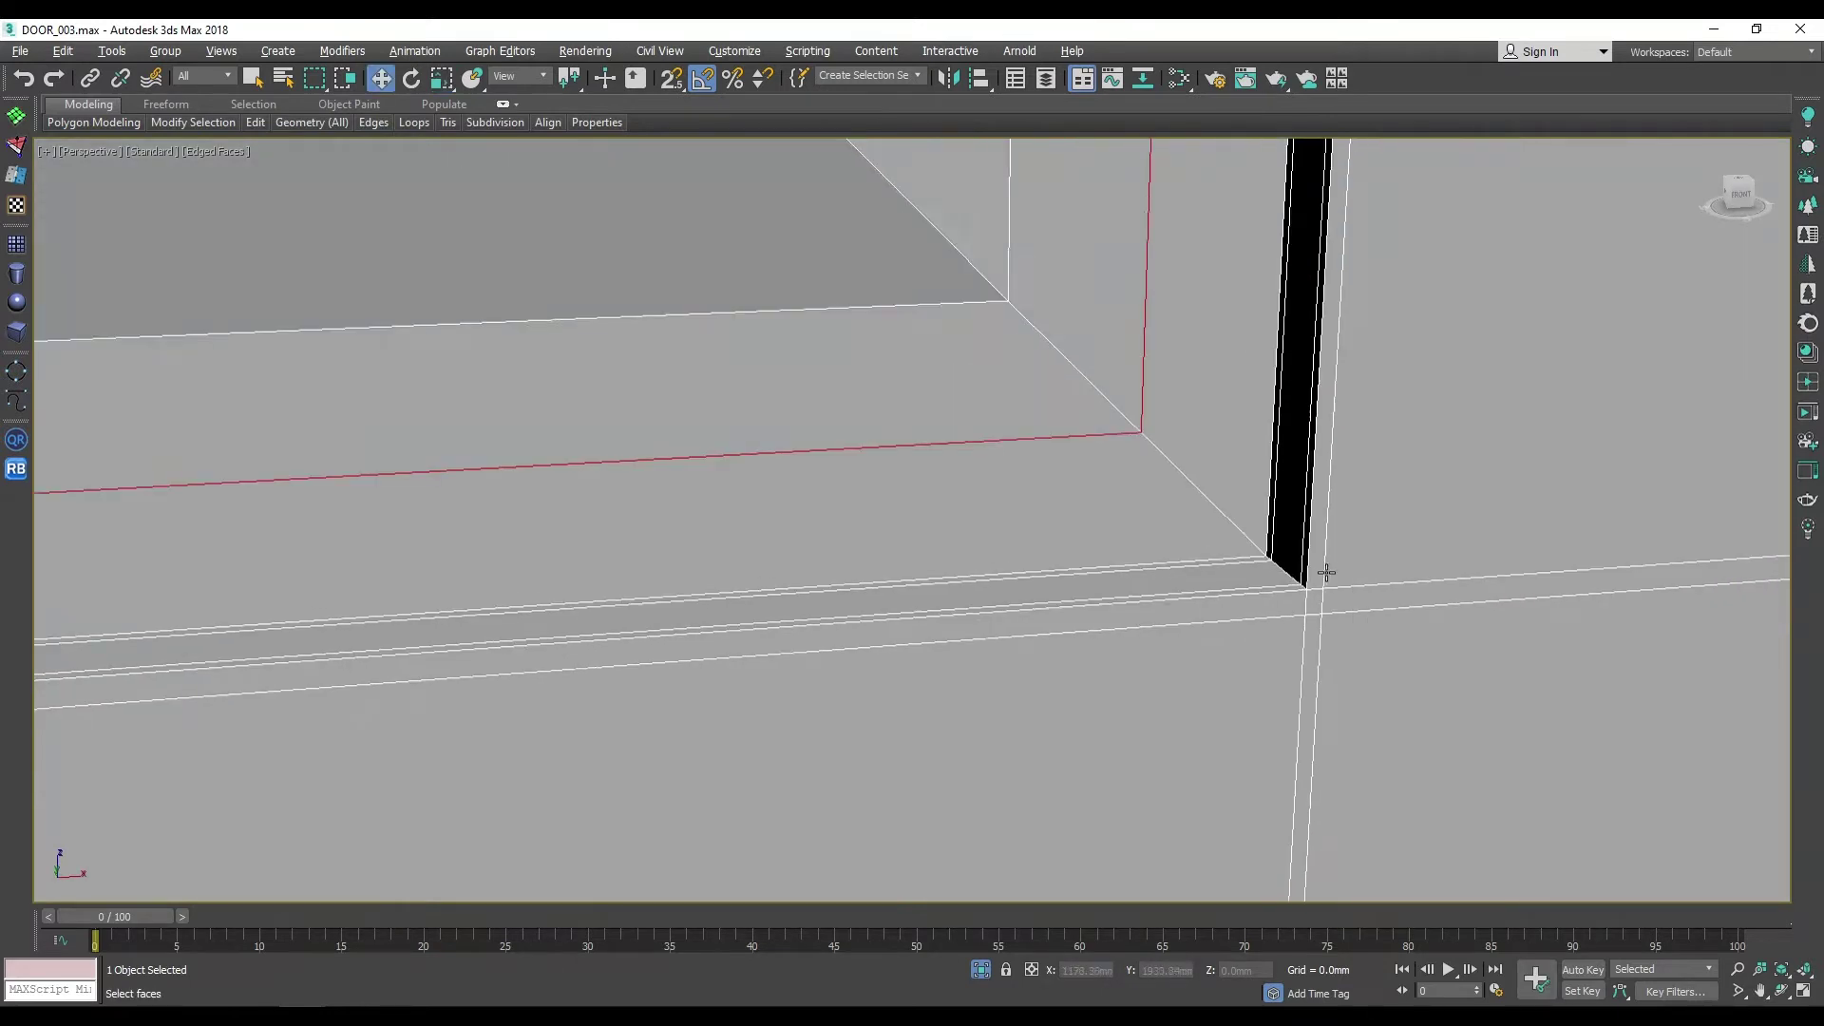
pyautogui.scroll(3, 1199, 519)
pyautogui.scroll(-2, 1200, 502)
pyautogui.press('2')
pyautogui.press('w')
pyautogui.press('F4')
pyautogui.moveTo(1200, 513)
pyautogui.keyDown('alt'); pyautogui.mouseDown(button='middle')
pyautogui.moveTo(1236, 515)
pyautogui.moveTo(741, 538)
pyautogui.mouseUp(button='middle'); pyautogui.keyUp('alt')
pyautogui.press('4')
pyautogui.press('F4')
pyautogui.scroll(3, 1236, 515)
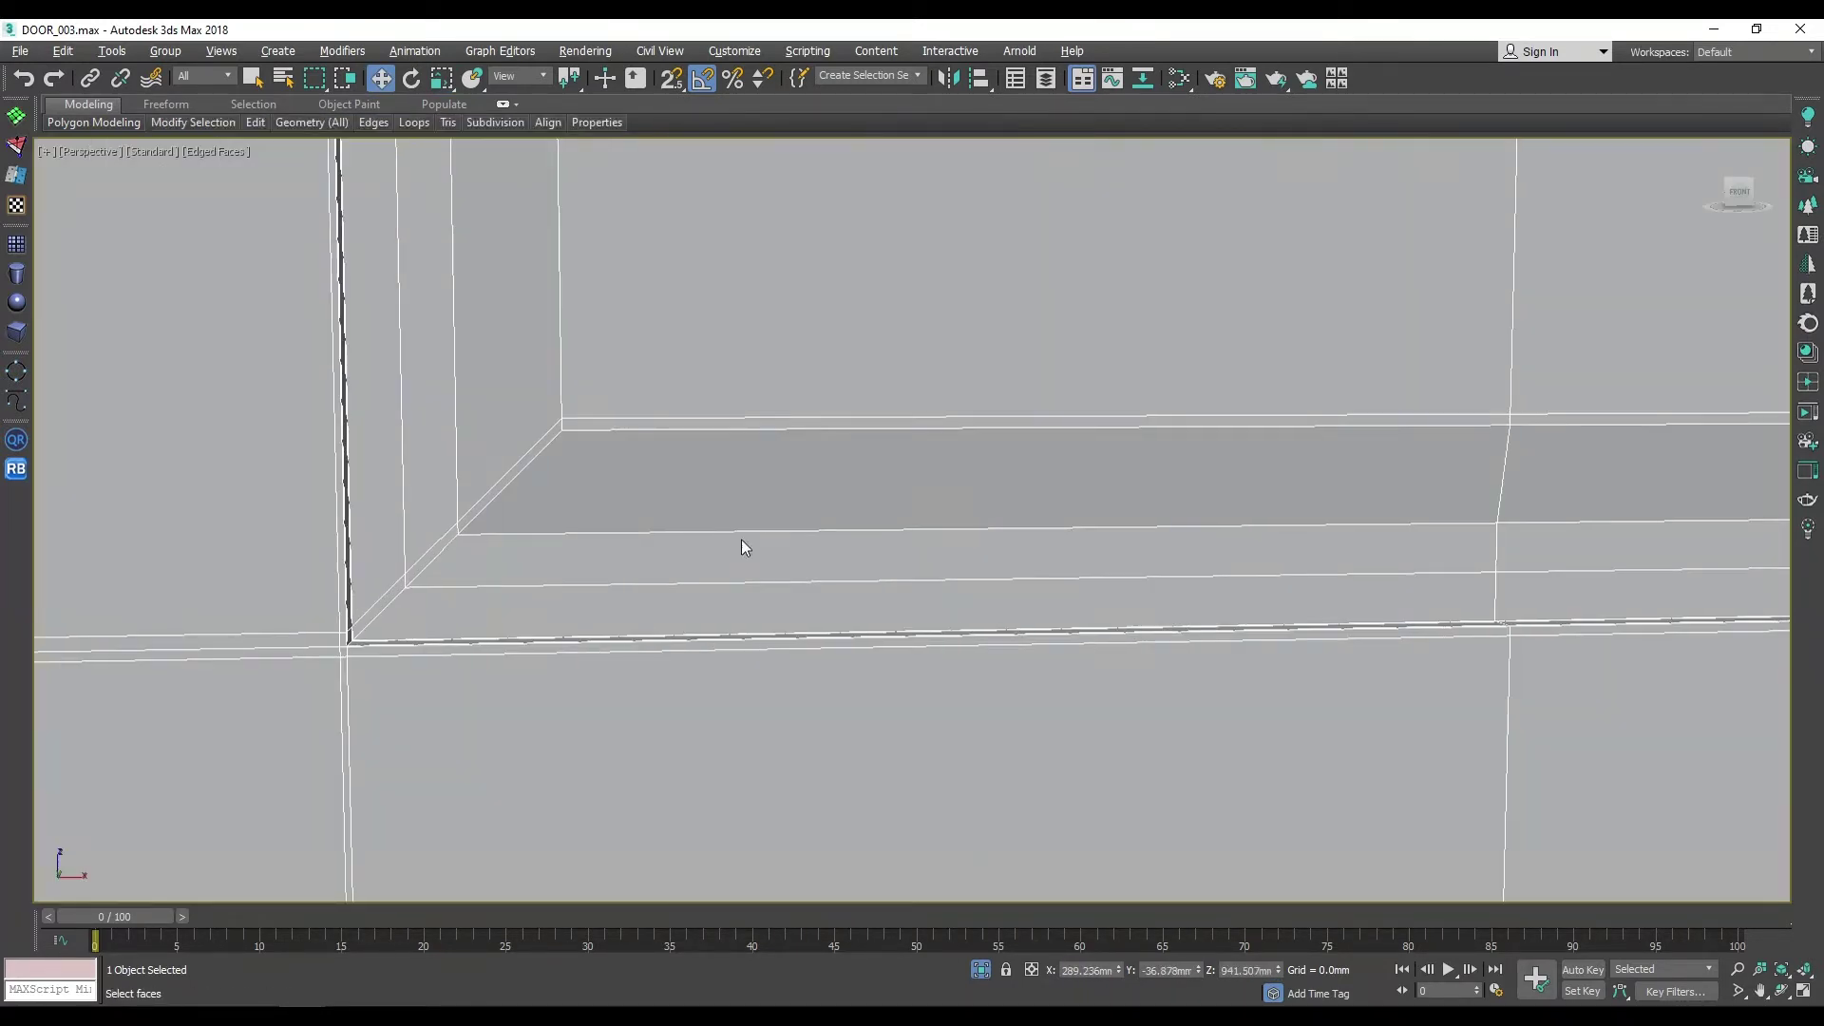
pyautogui.press('4')
pyautogui.scroll(-3, 990, 680)
pyautogui.scroll(1, 990, 681)
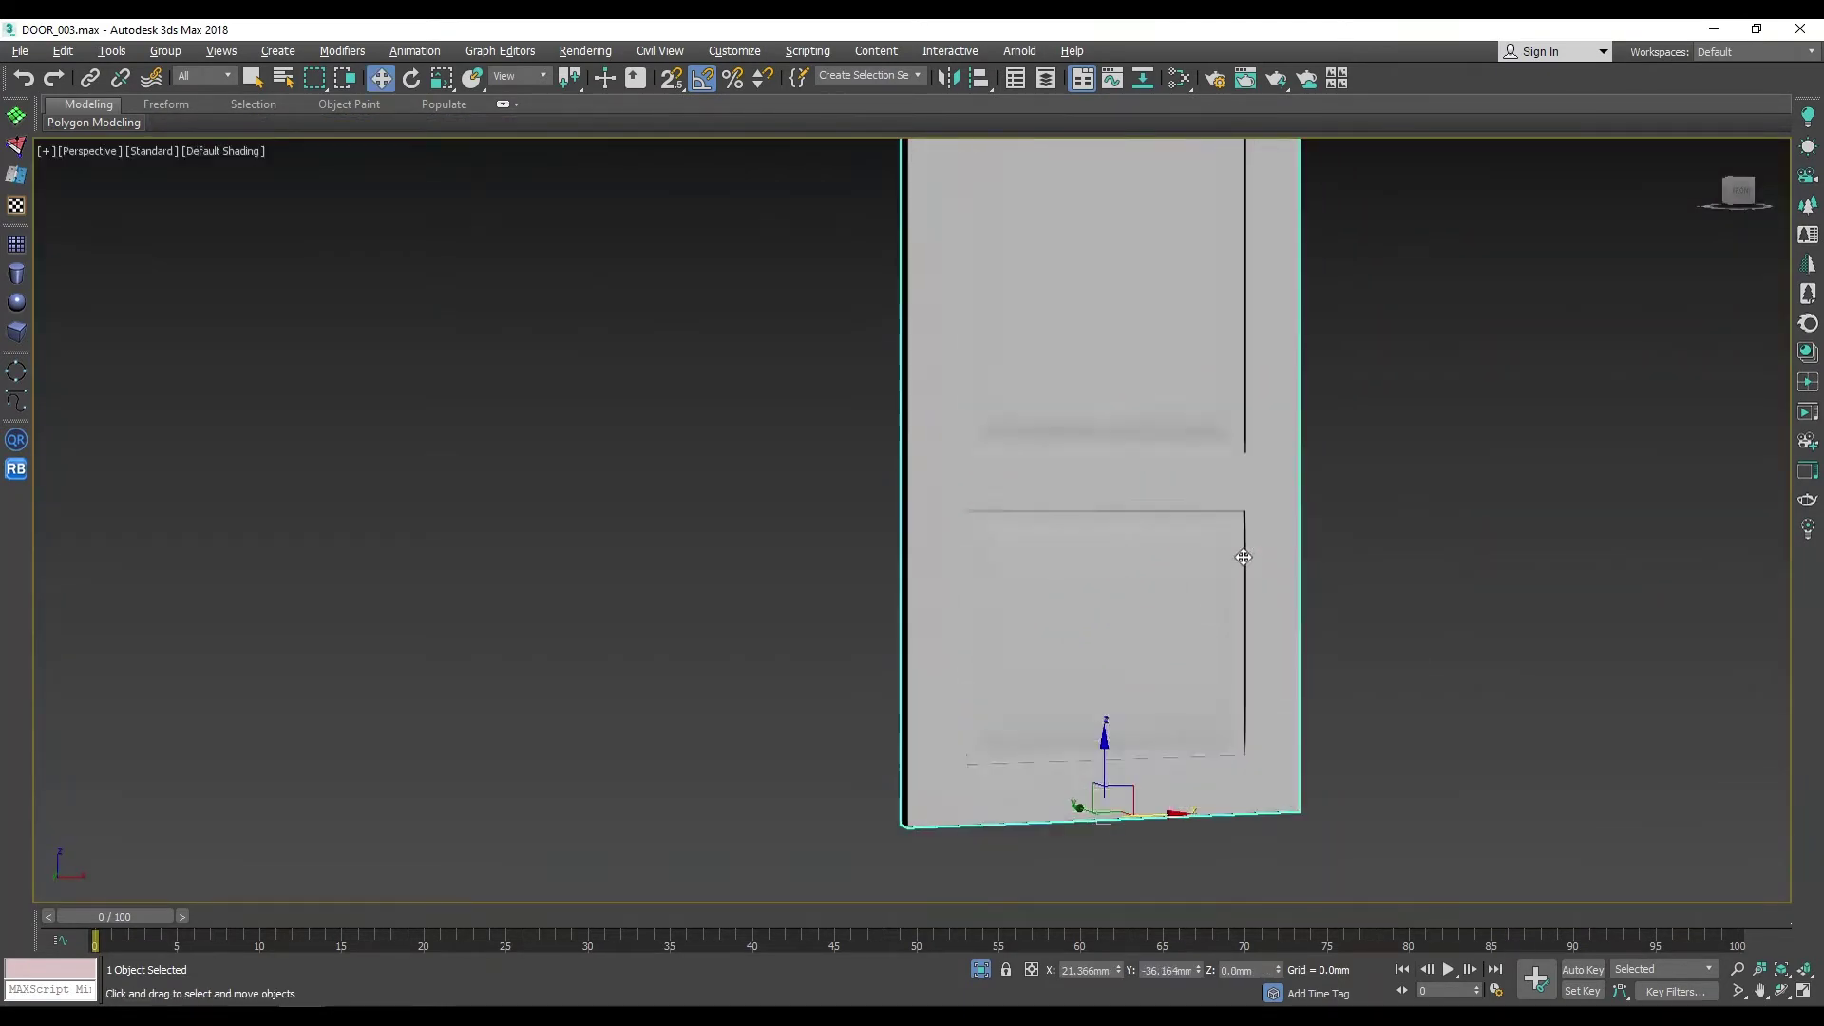
pyautogui.press('F4')
pyautogui.scroll(-2, 1184, 510)
pyautogui.scroll(4, 1076, 534)
pyautogui.scroll(2, 1077, 534)
pyautogui.press('4')
pyautogui.press('F4')
pyautogui.scroll(2, 1492, 472)
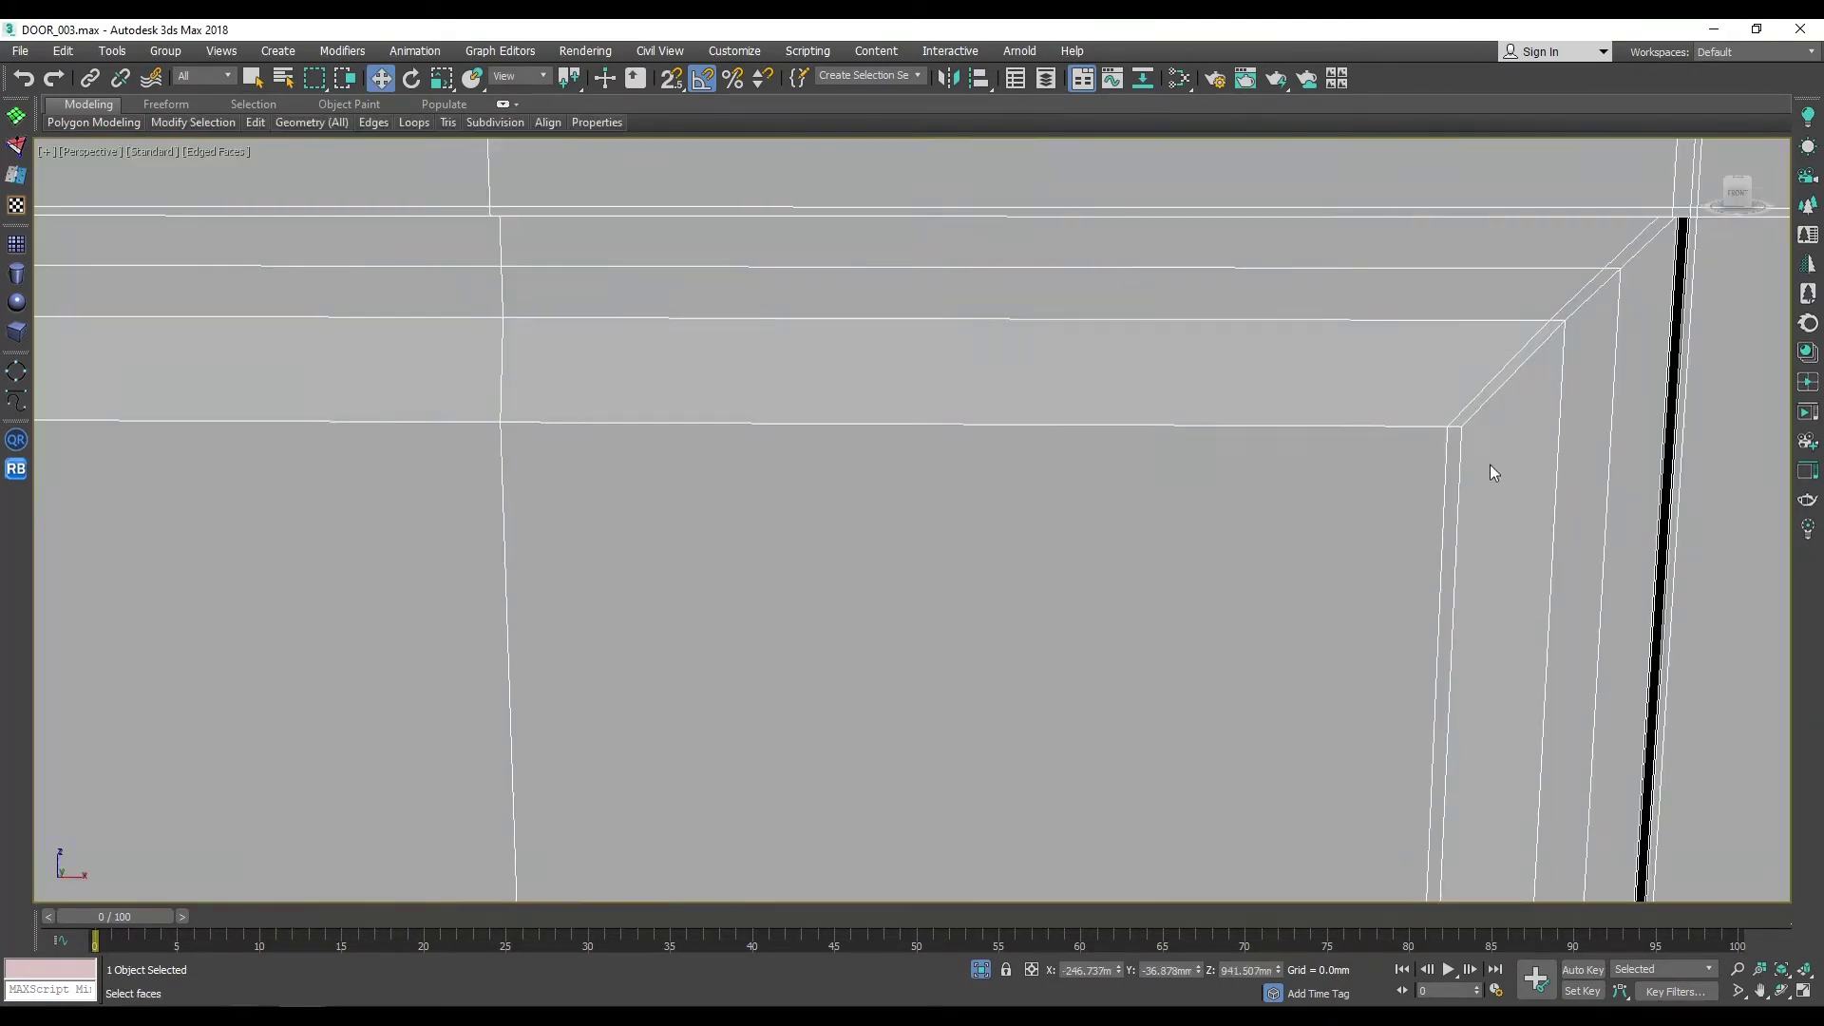
pyautogui.scroll(-3, 1183, 567)
pyautogui.scroll(3, 1183, 567)
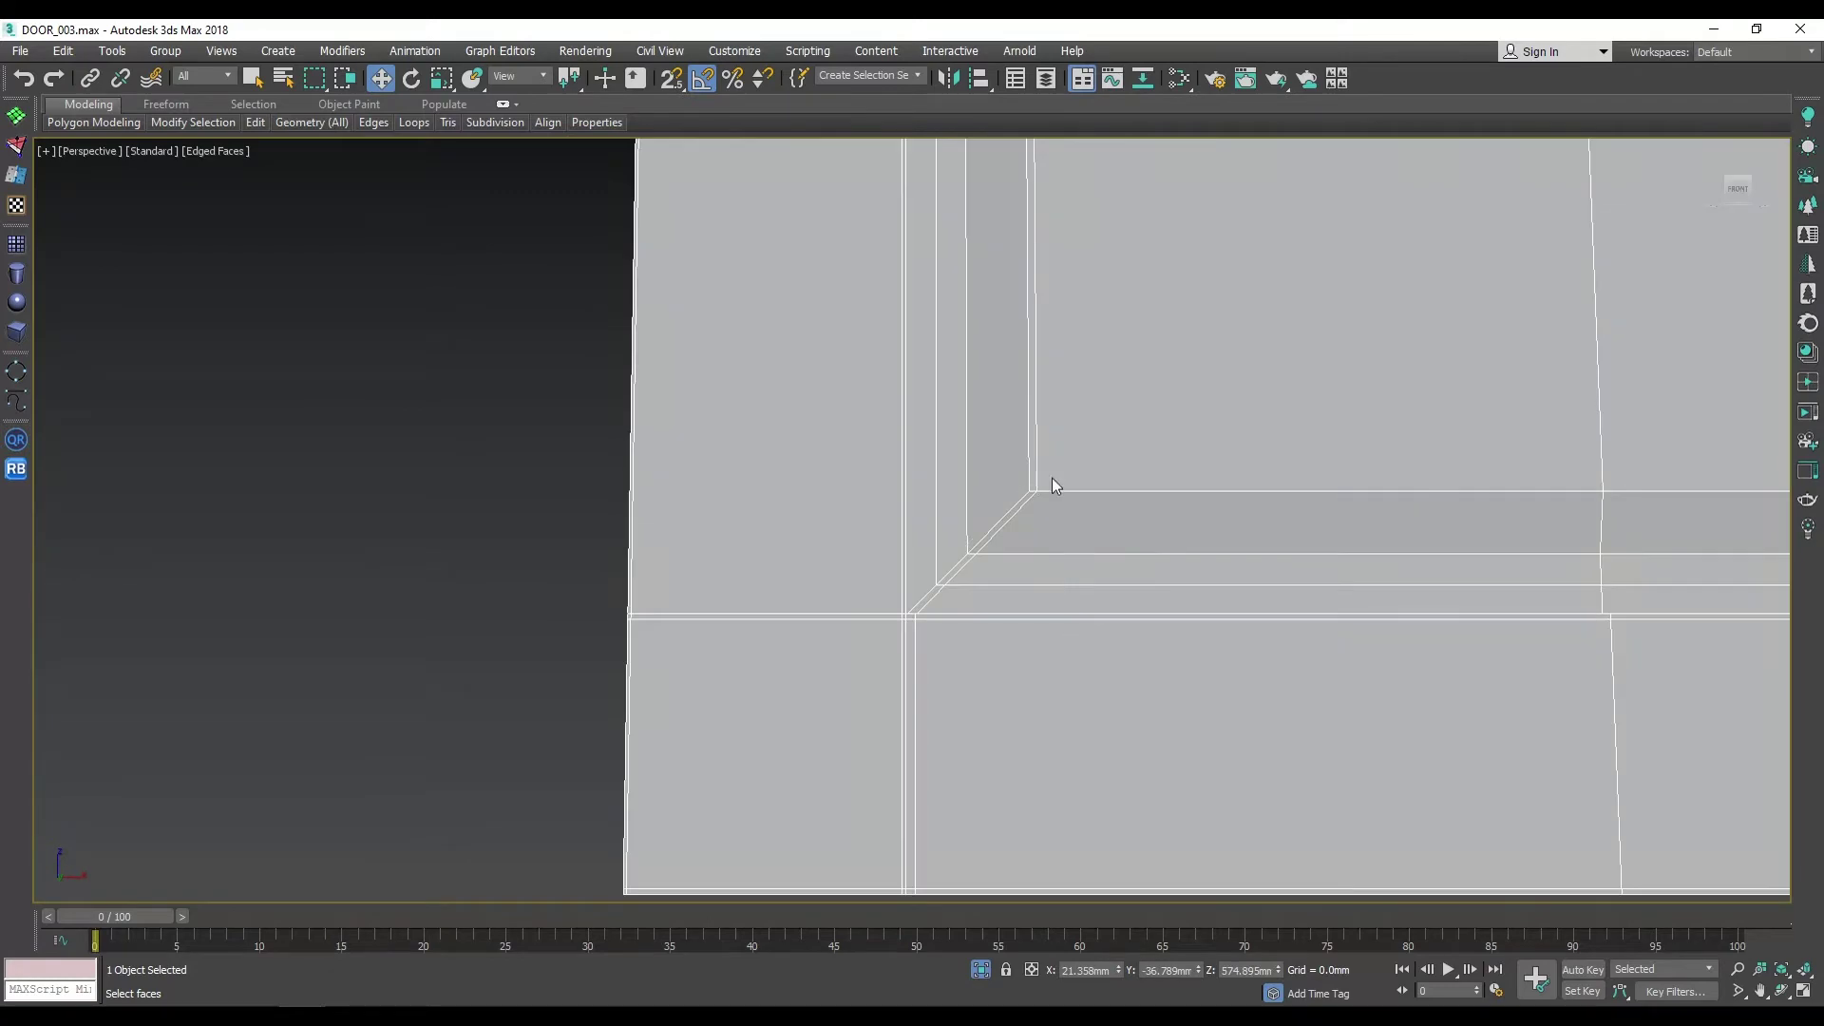
pyautogui.scroll(-3, 1051, 480)
pyautogui.press('w')
pyautogui.click(1231, 601)
pyautogui.scroll(2, 1232, 600)
pyautogui.keyDown('alt'); pyautogui.moveTo(1231, 600); pyautogui.dragTo(1011, 499, button='middle'); pyautogui.keyUp('alt')
pyautogui.scroll(2, 995, 597)
pyautogui.press('F4')
pyautogui.scroll(-3, 995, 605)
pyautogui.hotkey('alt', 'q')
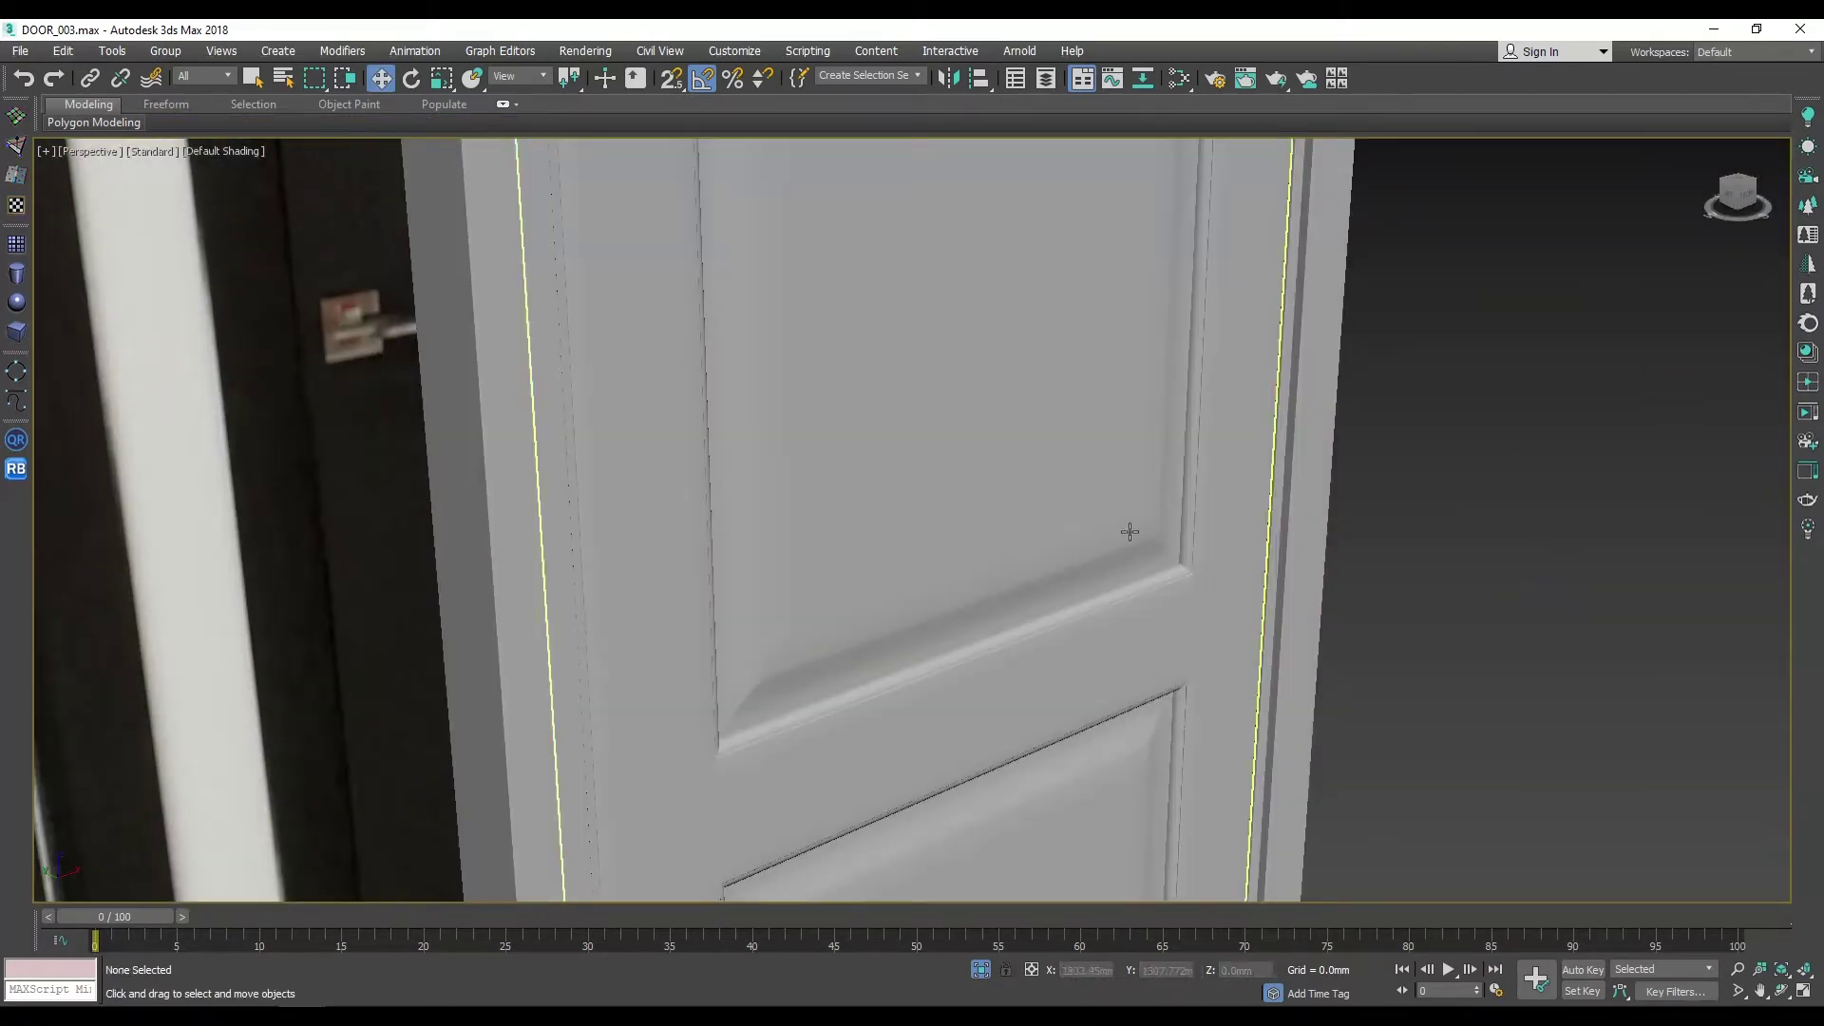
pyautogui.scroll(-2, 1264, 503)
pyautogui.scroll(4, 1270, 480)
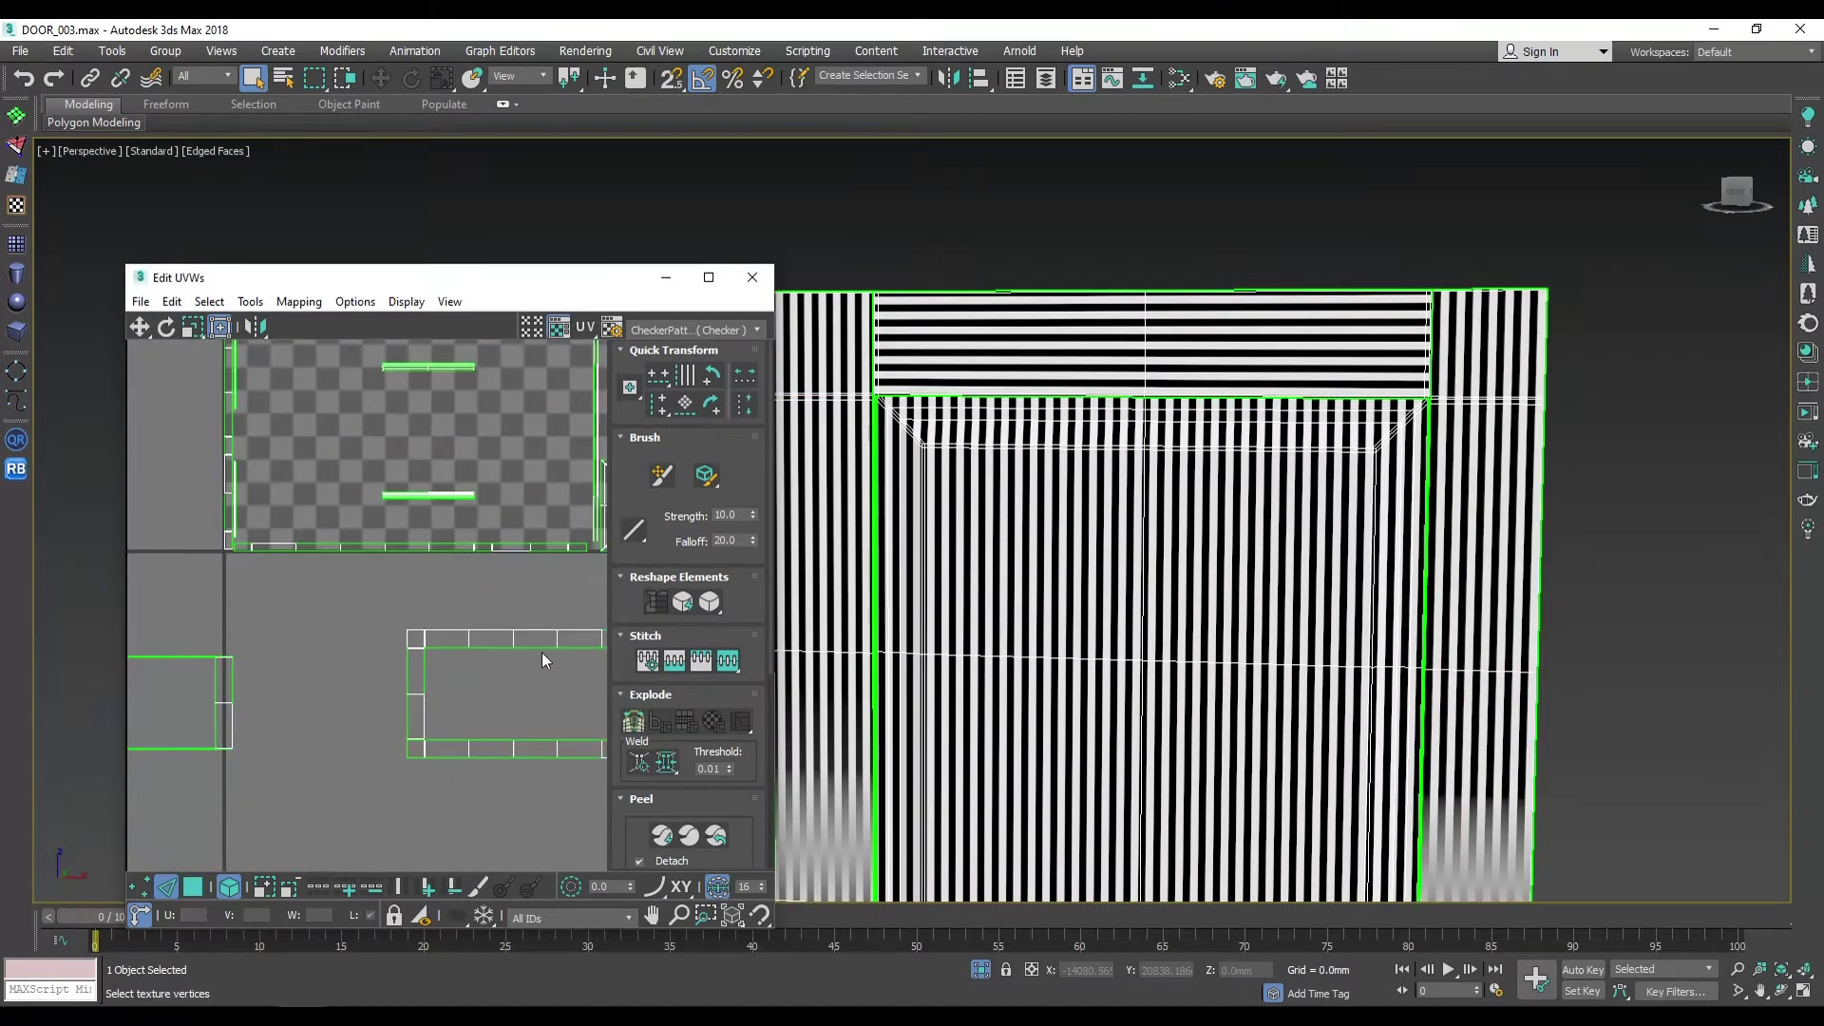
# Step: Select all of the door's UV shells and rescale-pack them into the tile
pyautogui.scroll(-3, 541, 655)
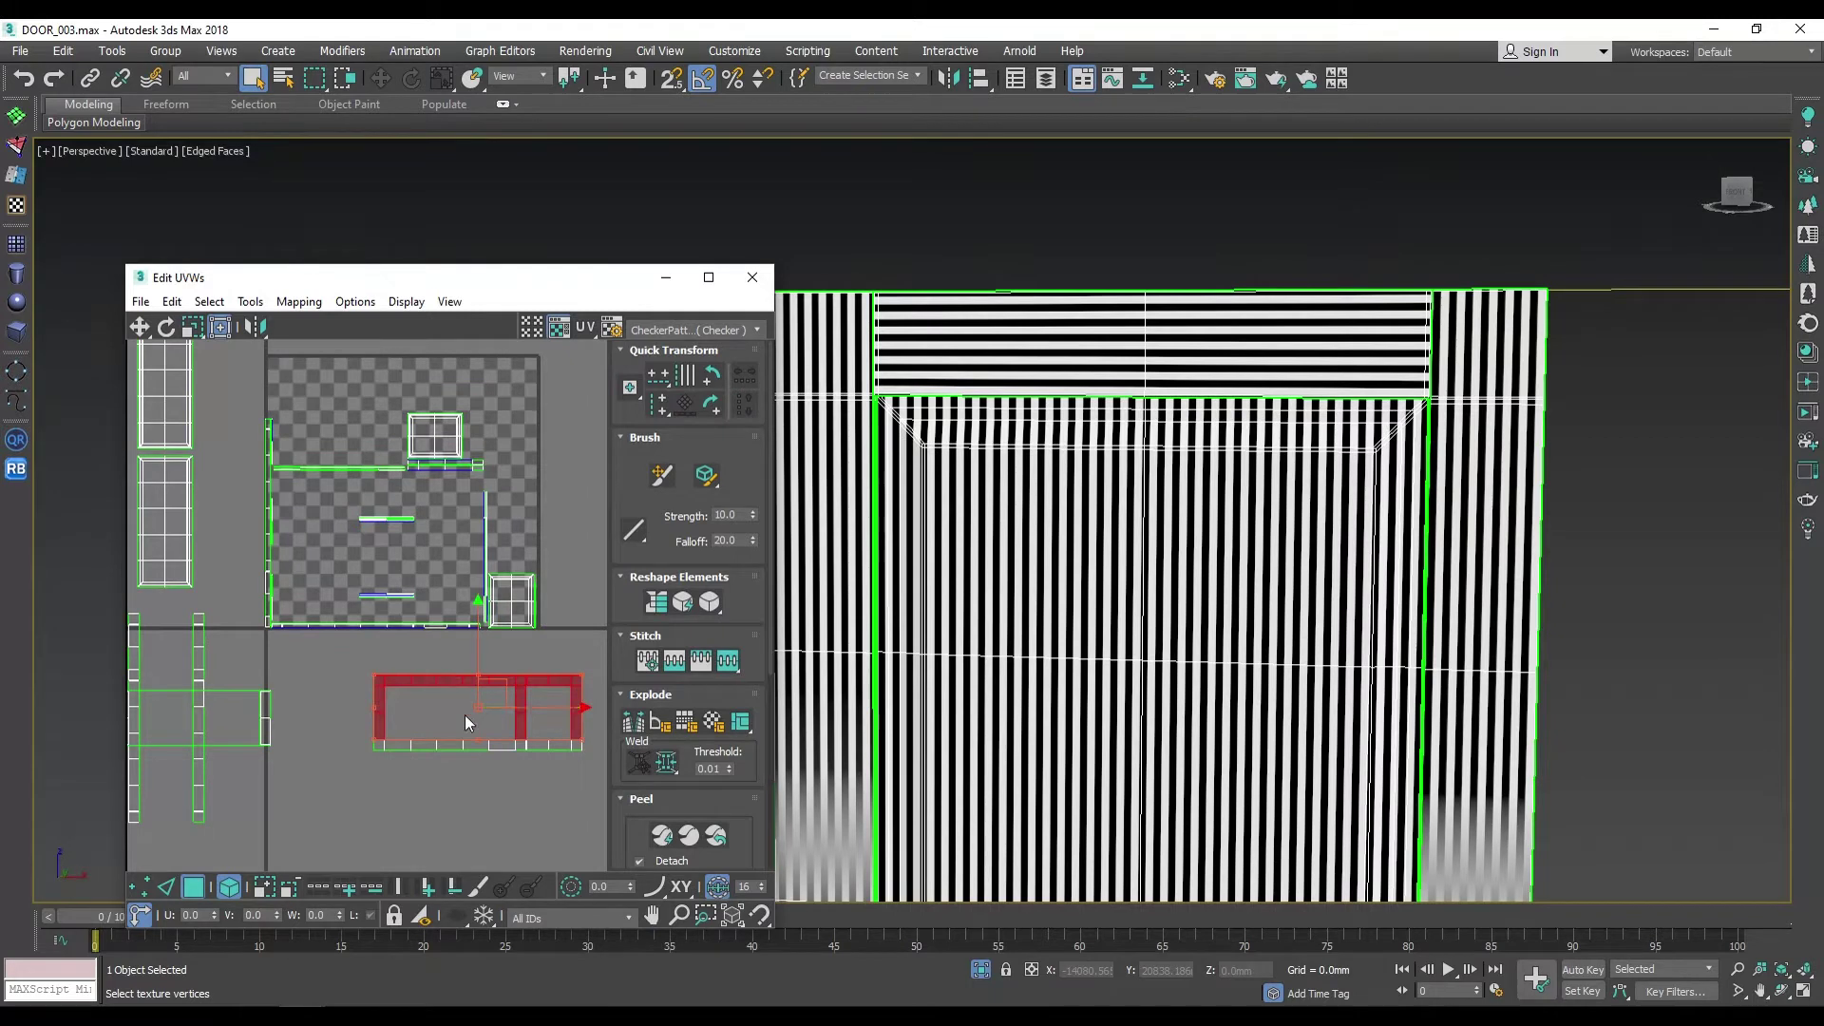
pyautogui.scroll(2, 465, 715)
pyautogui.scroll(4, 456, 727)
pyautogui.scroll(4, 446, 738)
pyautogui.scroll(-2, 437, 694)
pyautogui.scroll(-2, 460, 695)
pyautogui.scroll(-2, 452, 696)
pyautogui.scroll(-2, 452, 695)
pyautogui.hotkey('ctrl', 'a')
pyautogui.click(306, 305)
pyautogui.click(323, 328)
# Step: Rotate the door panel's UV shells 90° so the checker stripes run vertically
pyautogui.click(388, 567)
pyautogui.click(505, 773)
pyautogui.scroll(5, 366, 747)
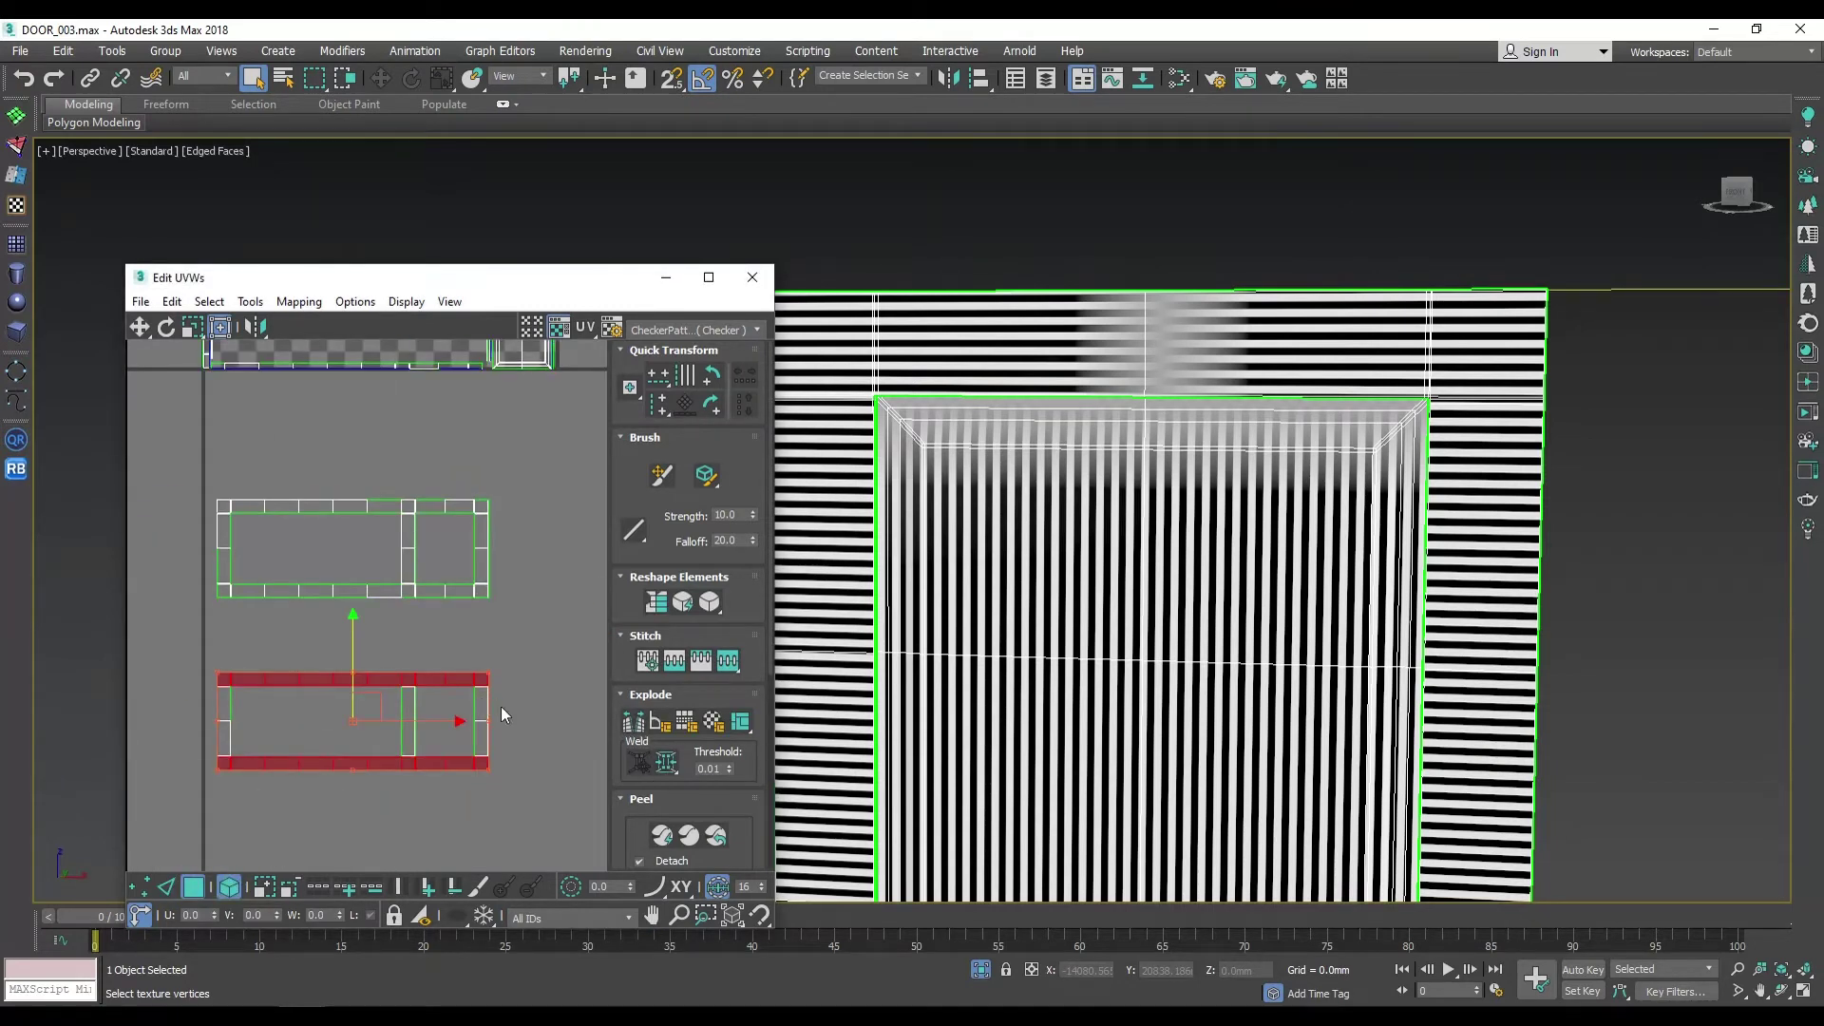
pyautogui.click(707, 381)
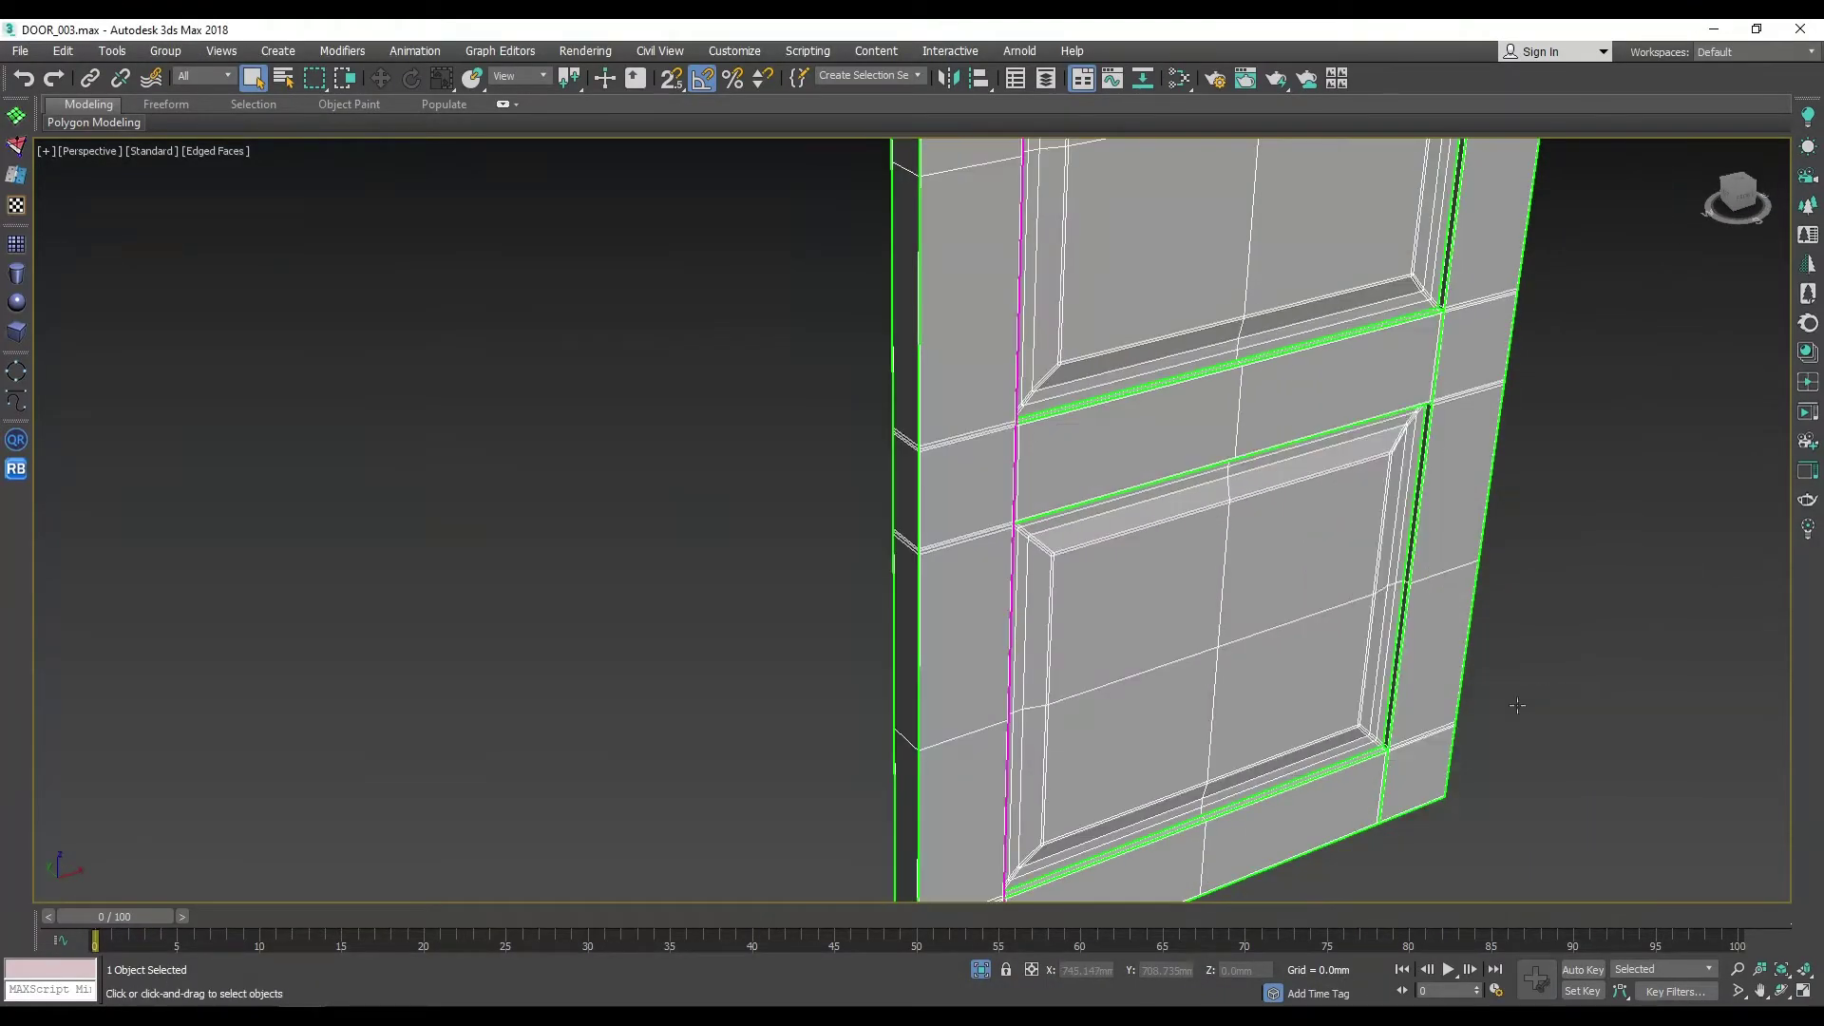
# Step: Relax the door's selected UVs to reduce stretching, then close the material editor
pyautogui.moveTo(1488, 533); pyautogui.dragTo(1428, 566, button='middle')
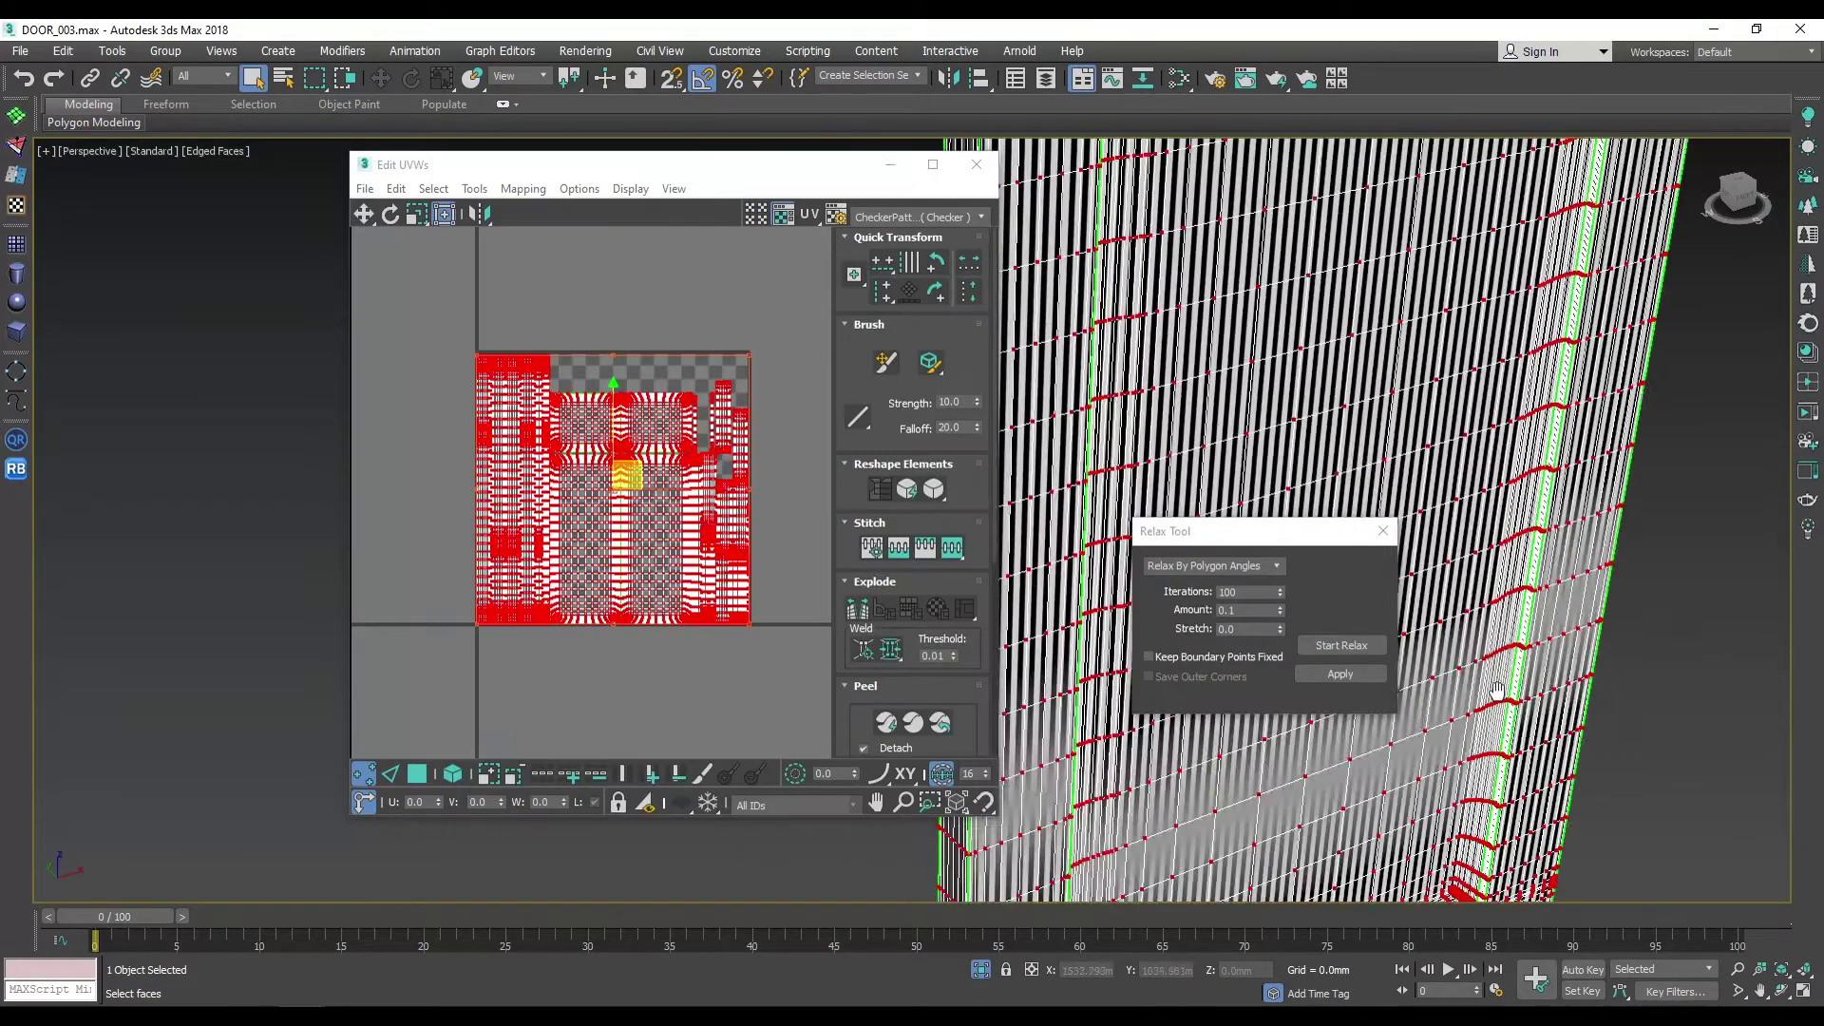
pyautogui.click(1345, 643)
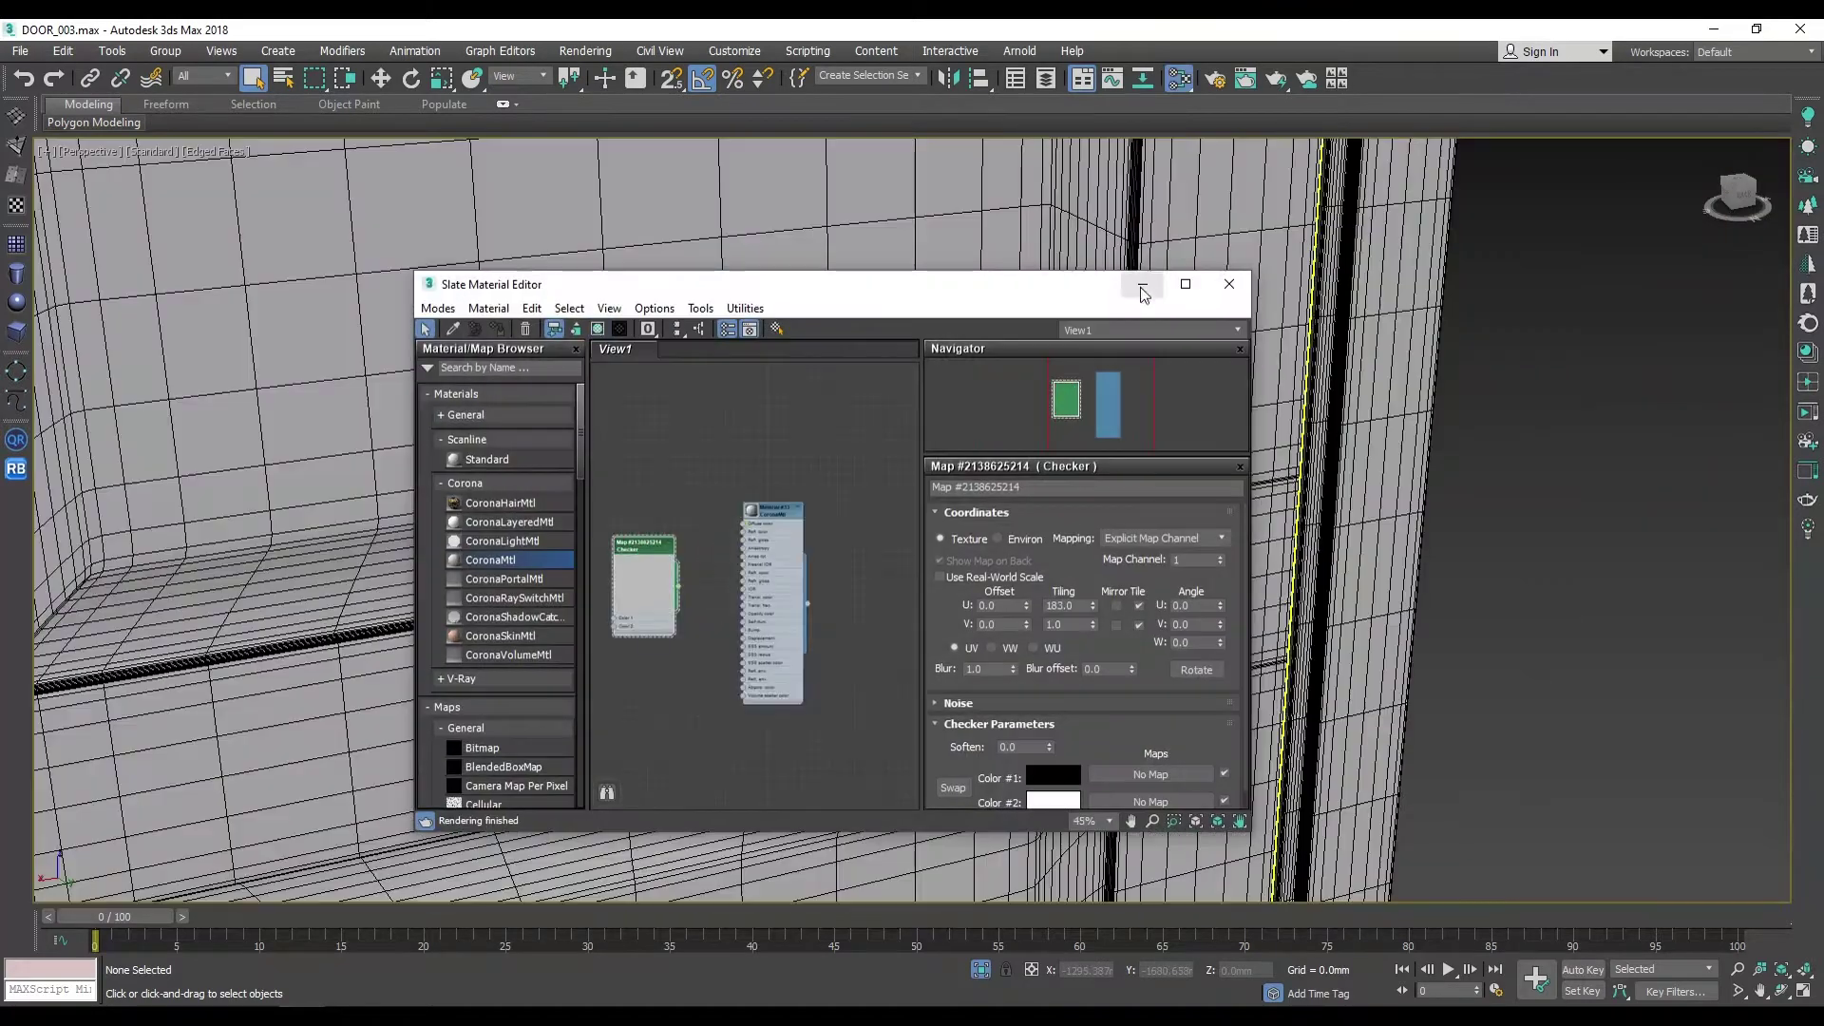
pyautogui.click(1143, 285)
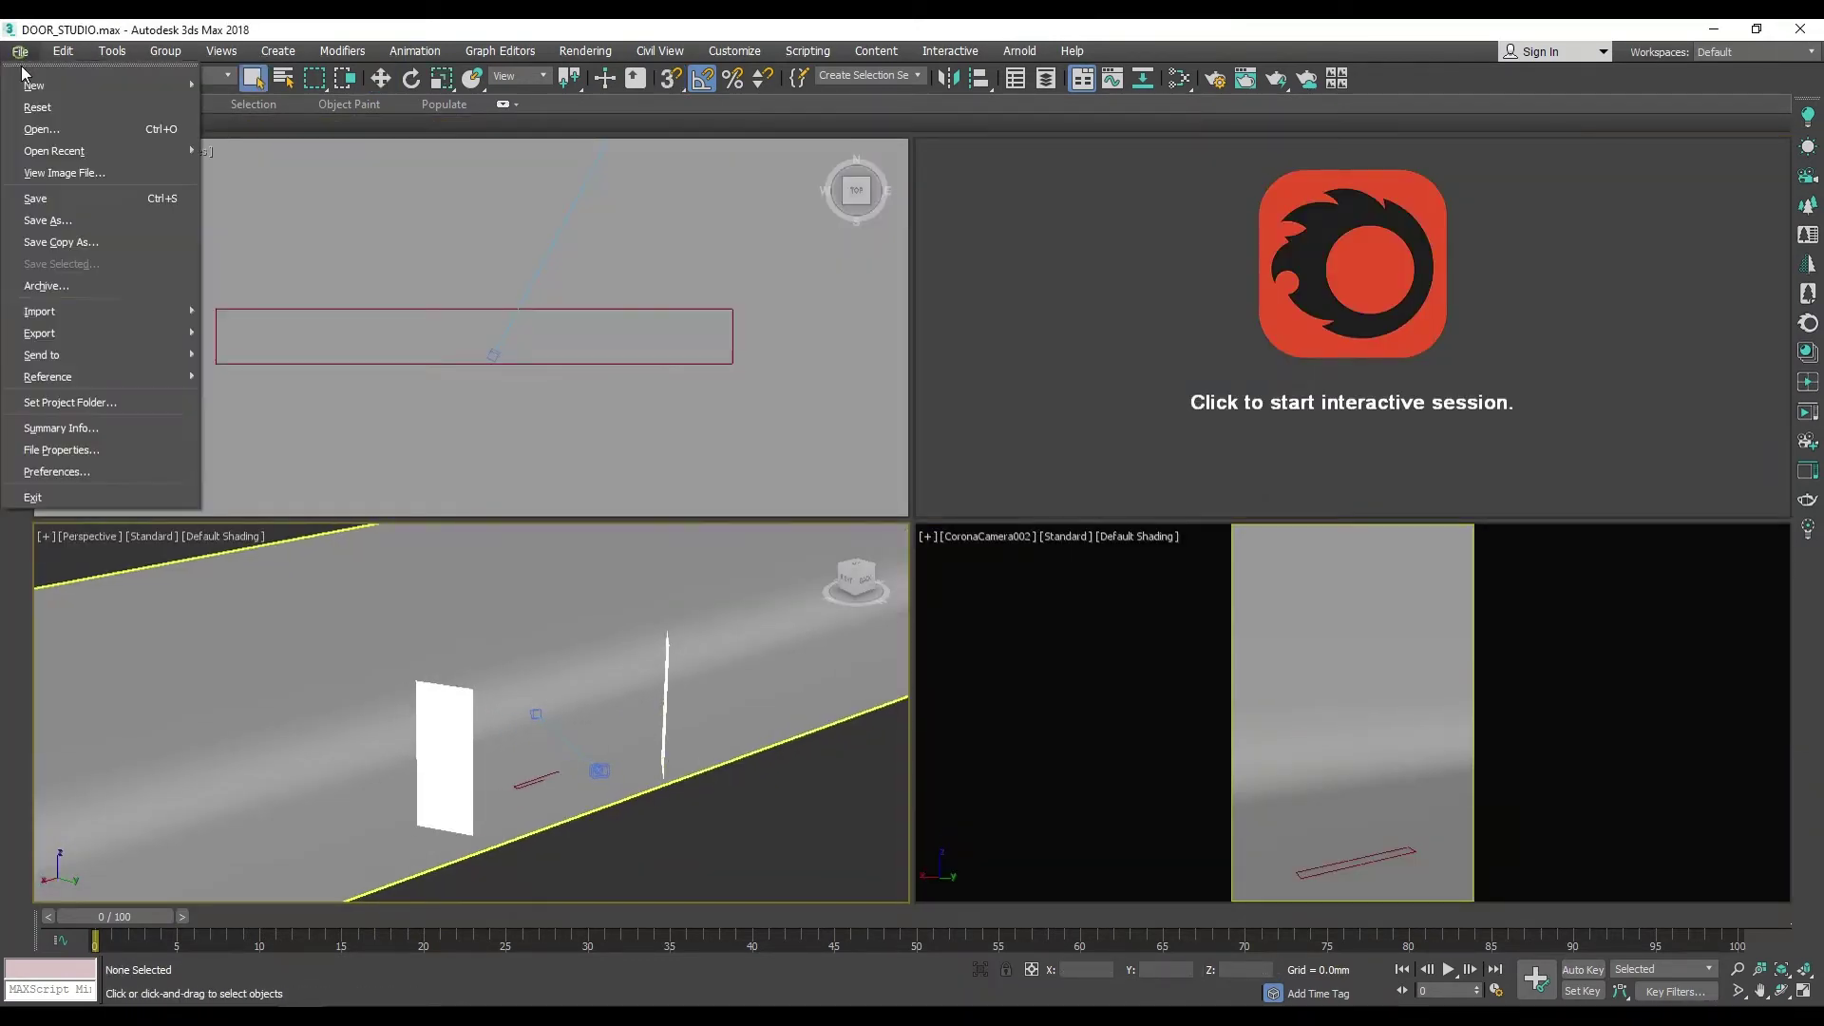
# Step: Merge the door objects into the studio scene and zoom onto the door
pyautogui.click(750, 643)
pyautogui.press('Return')
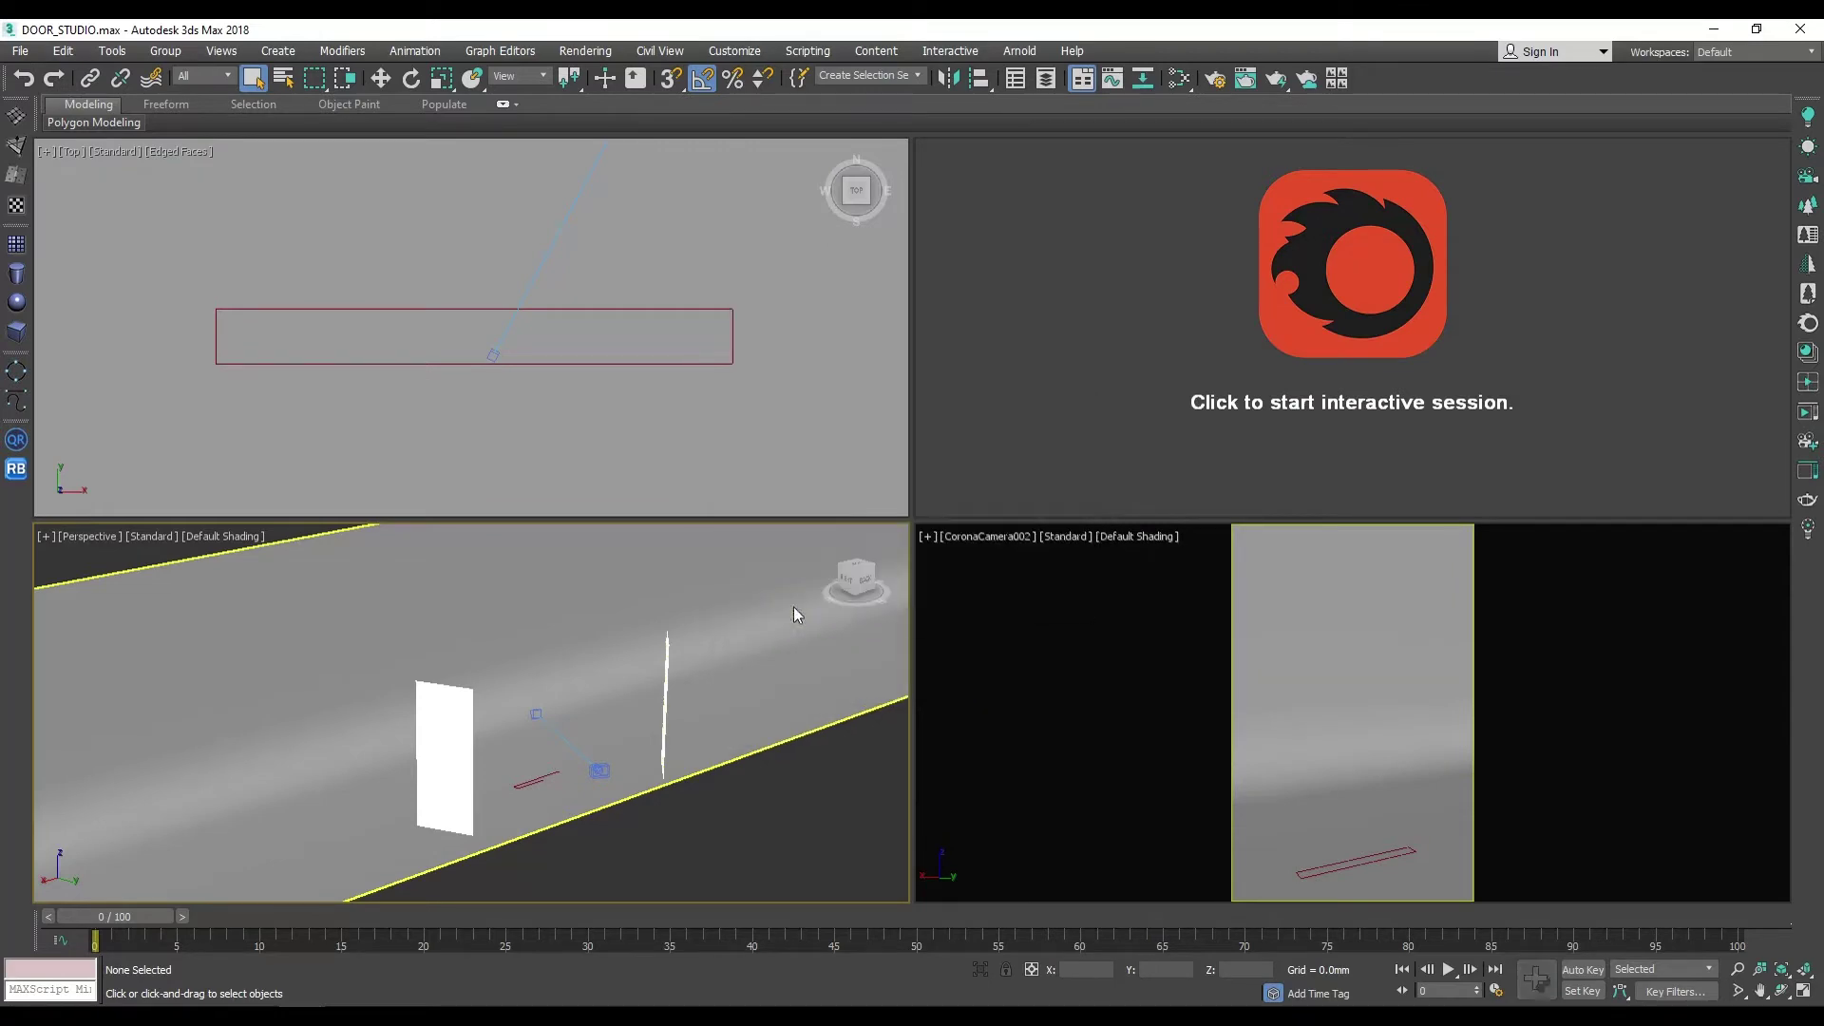
pyautogui.hotkey('alt', 'w')
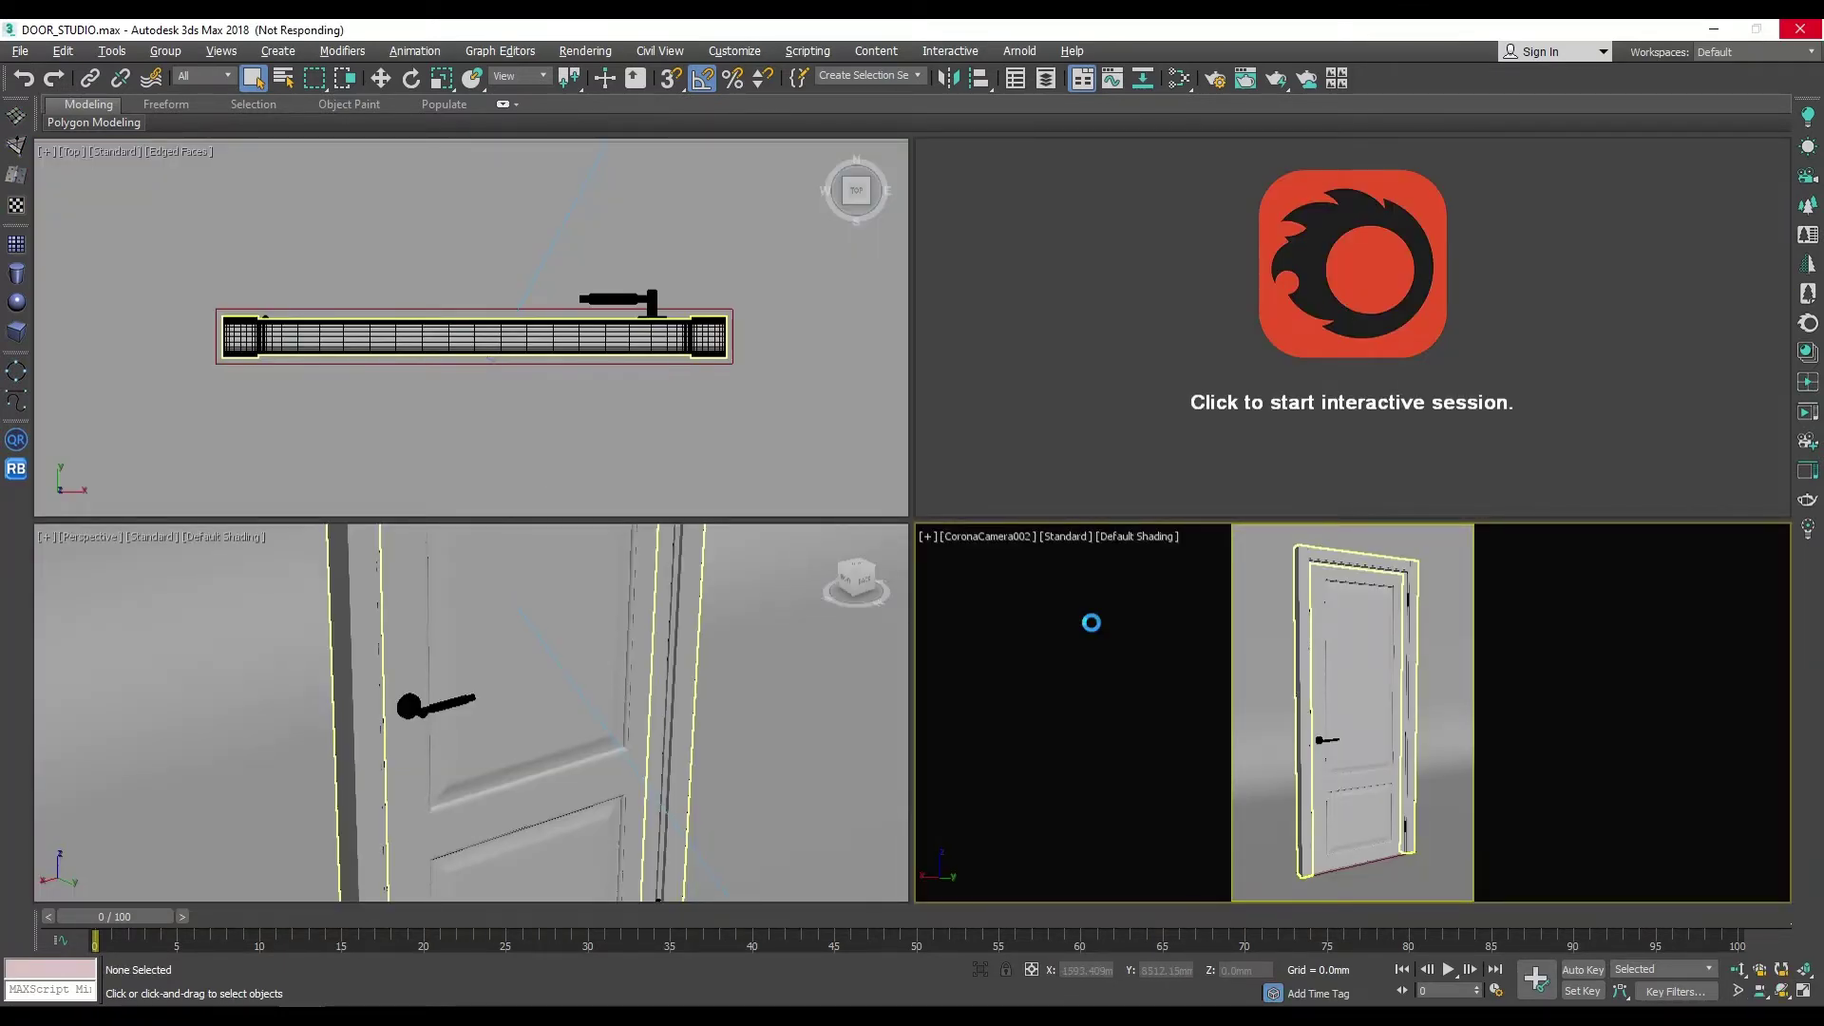
pyautogui.scroll(-10, 805, 699)
pyautogui.scroll(-2, 681, 720)
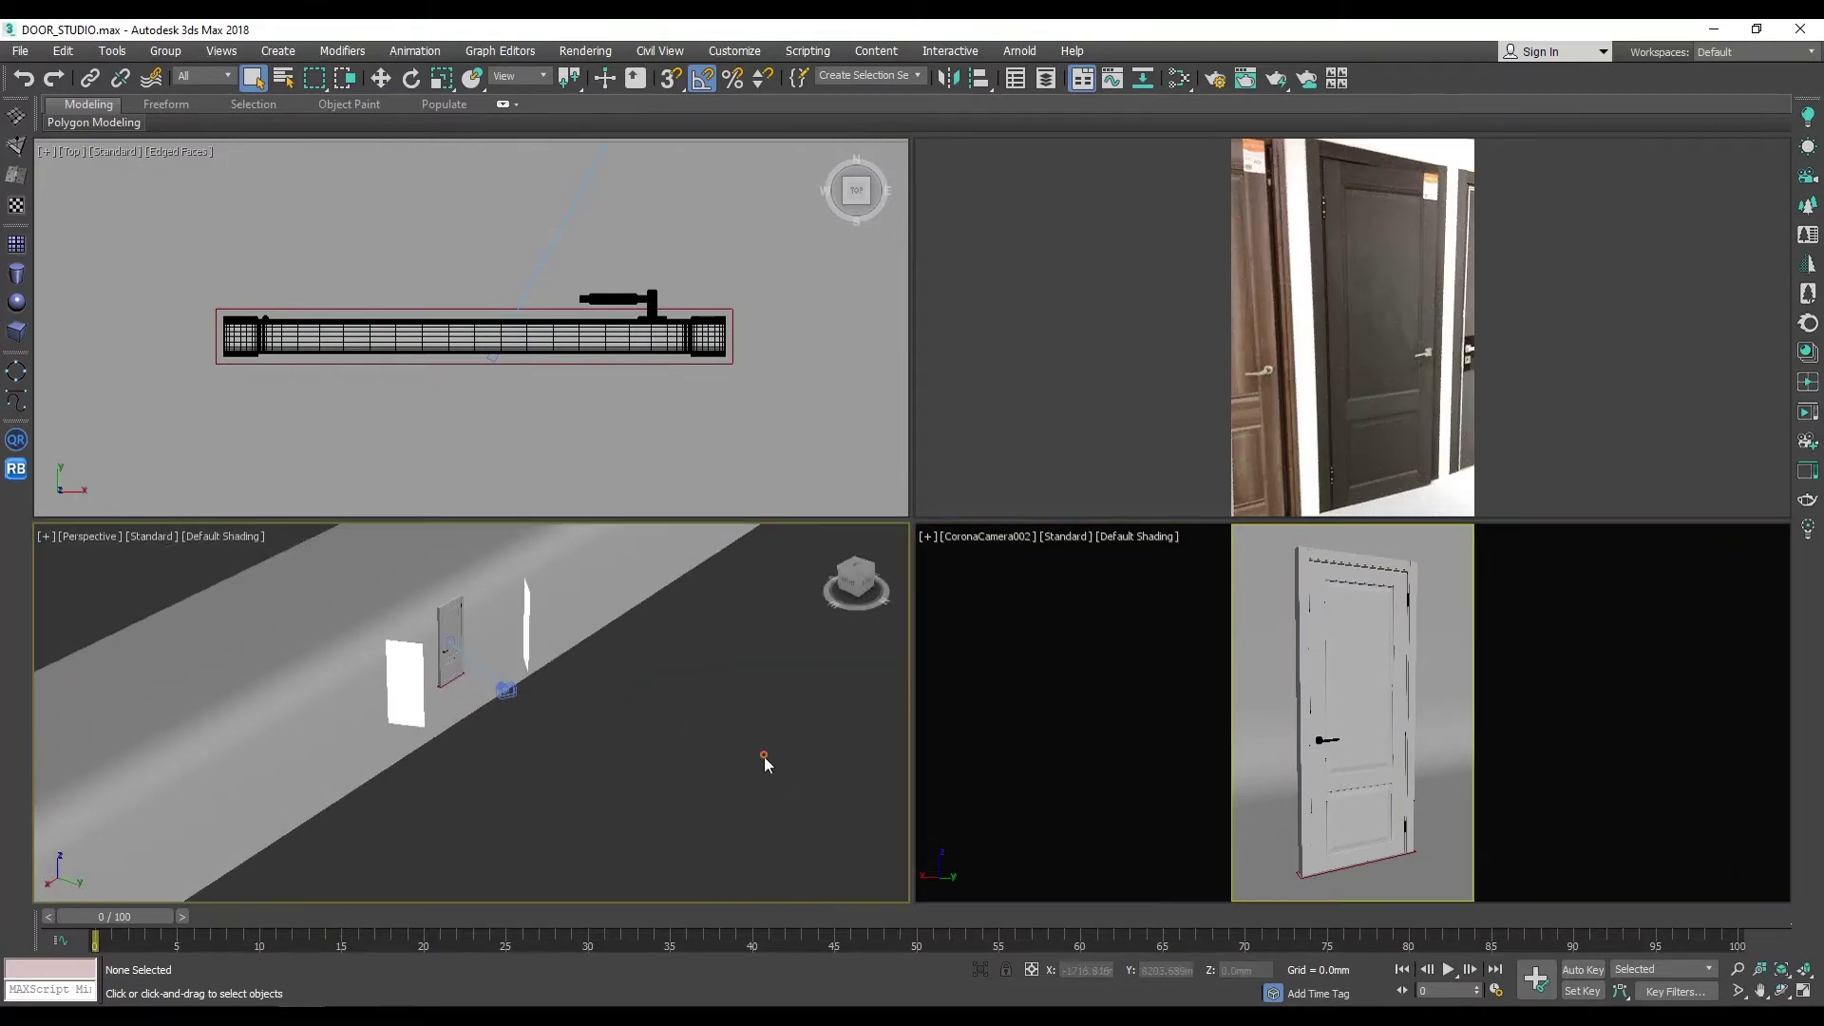
# Step: Start the live Corona render of the camera view and restore the four-view layout
pyautogui.click(1368, 307)
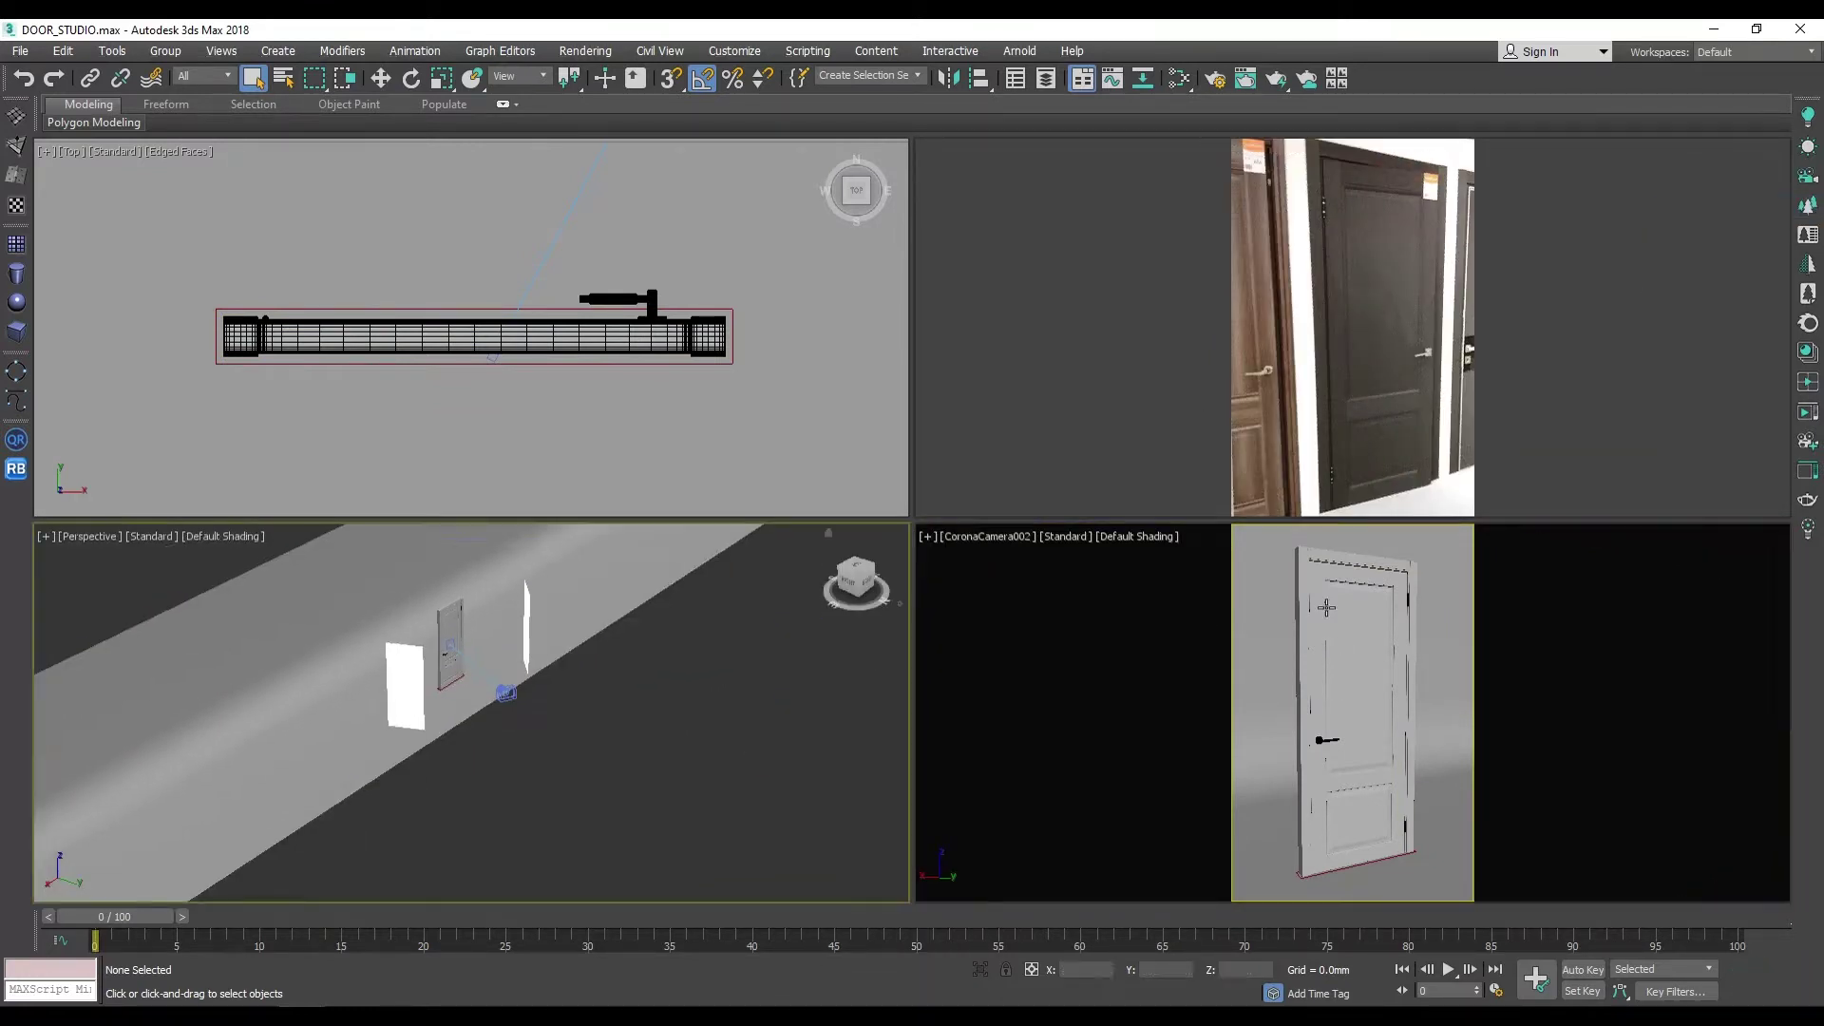
pyautogui.press('p')
pyautogui.hotkey('alt', 'w')
pyautogui.rightClick(1102, 708)
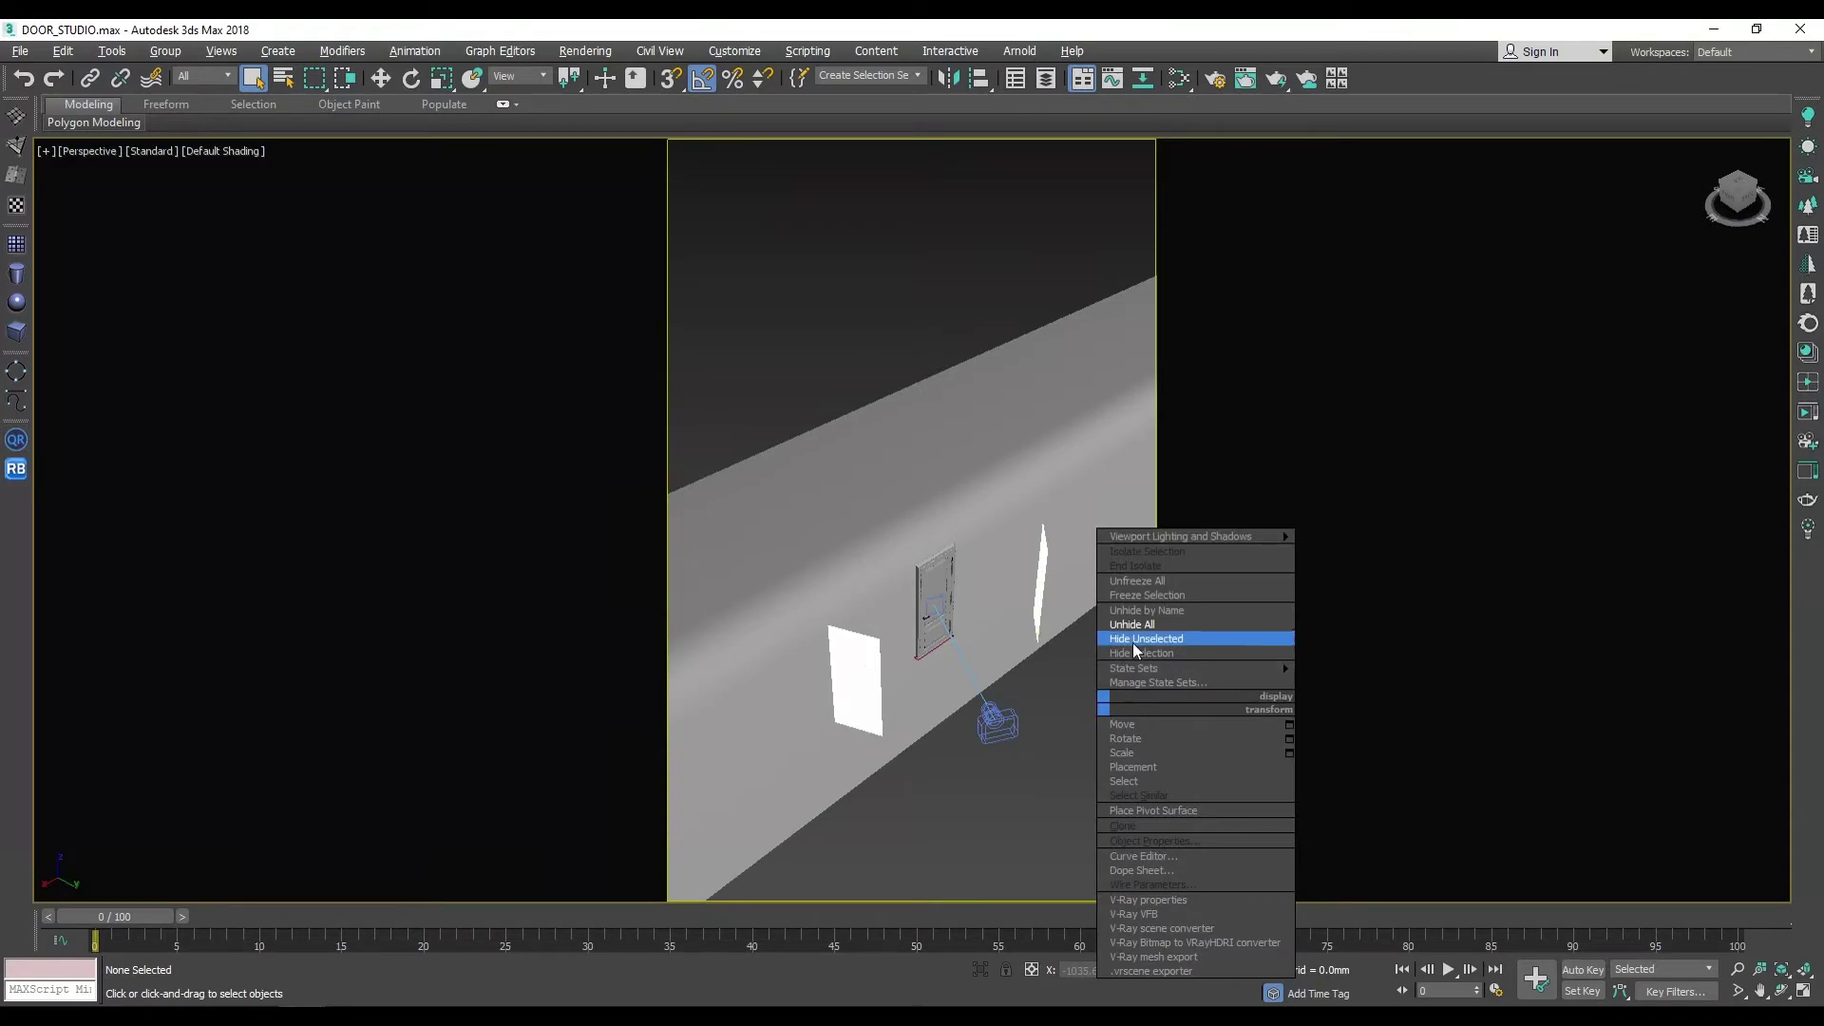
pyautogui.rightClick(975, 385)
pyautogui.click(984, 366)
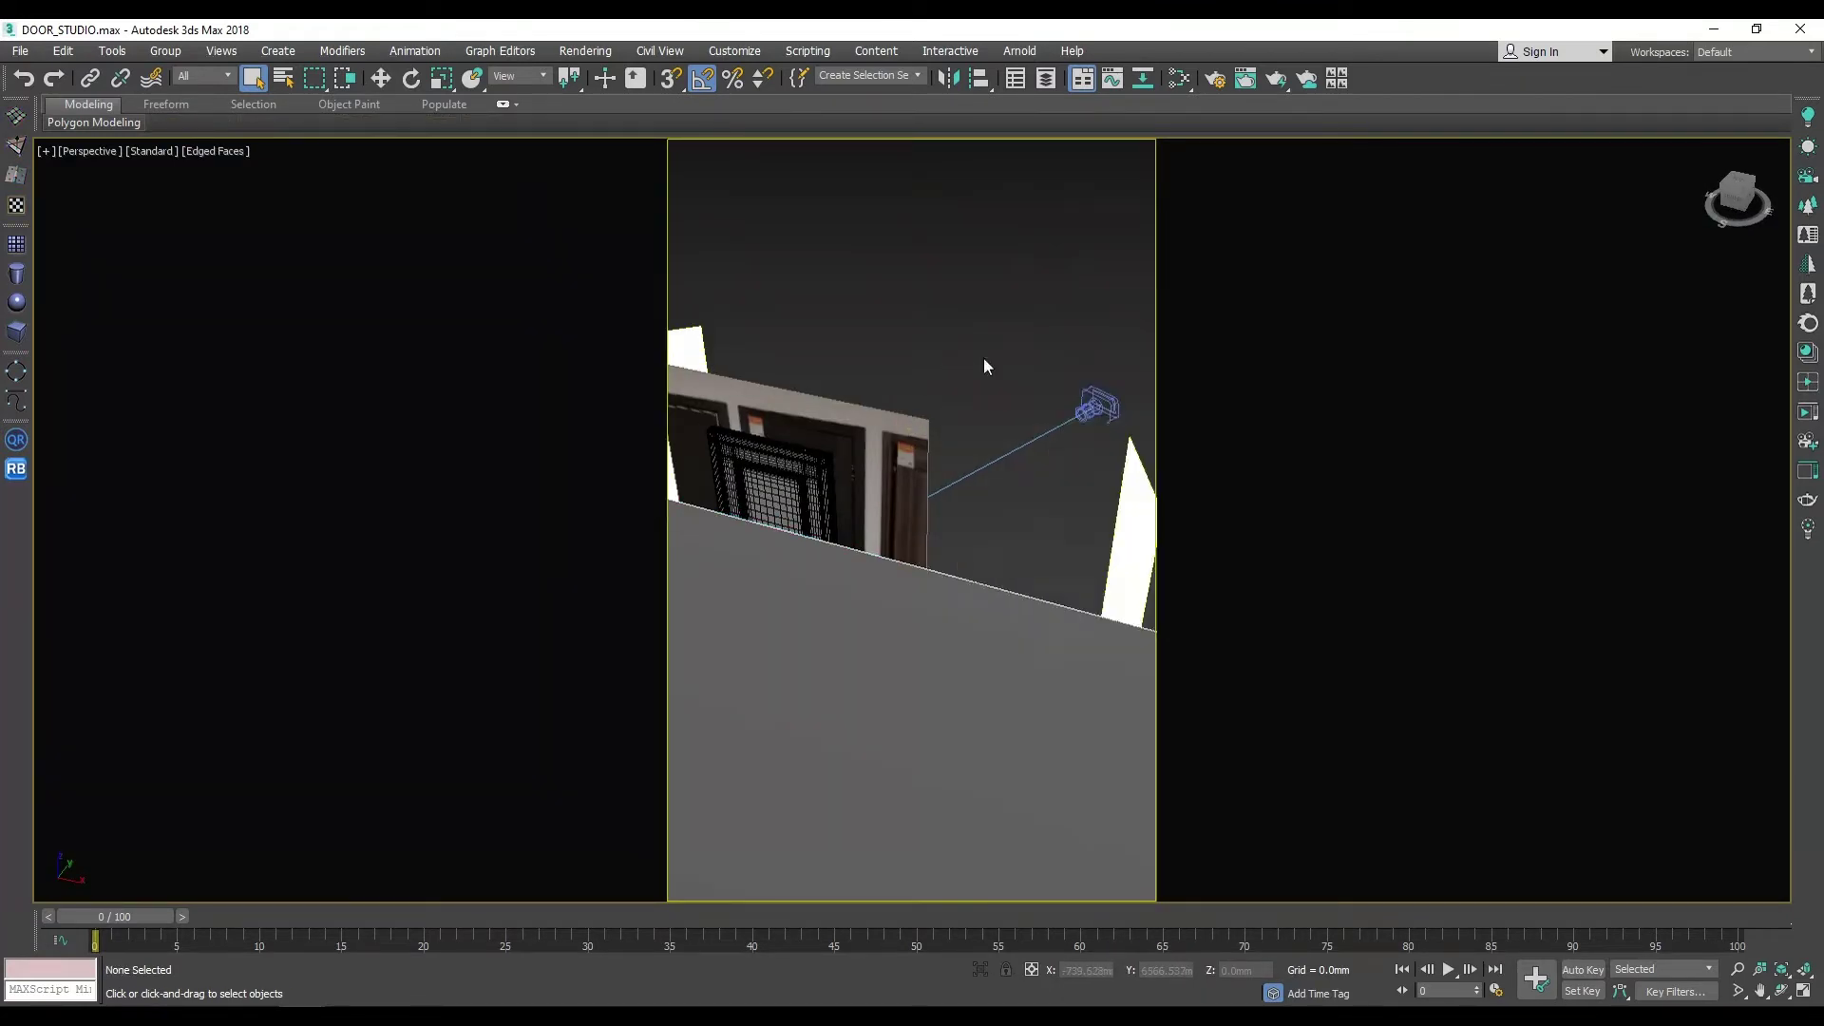
pyautogui.hotkey('alt', 'w')
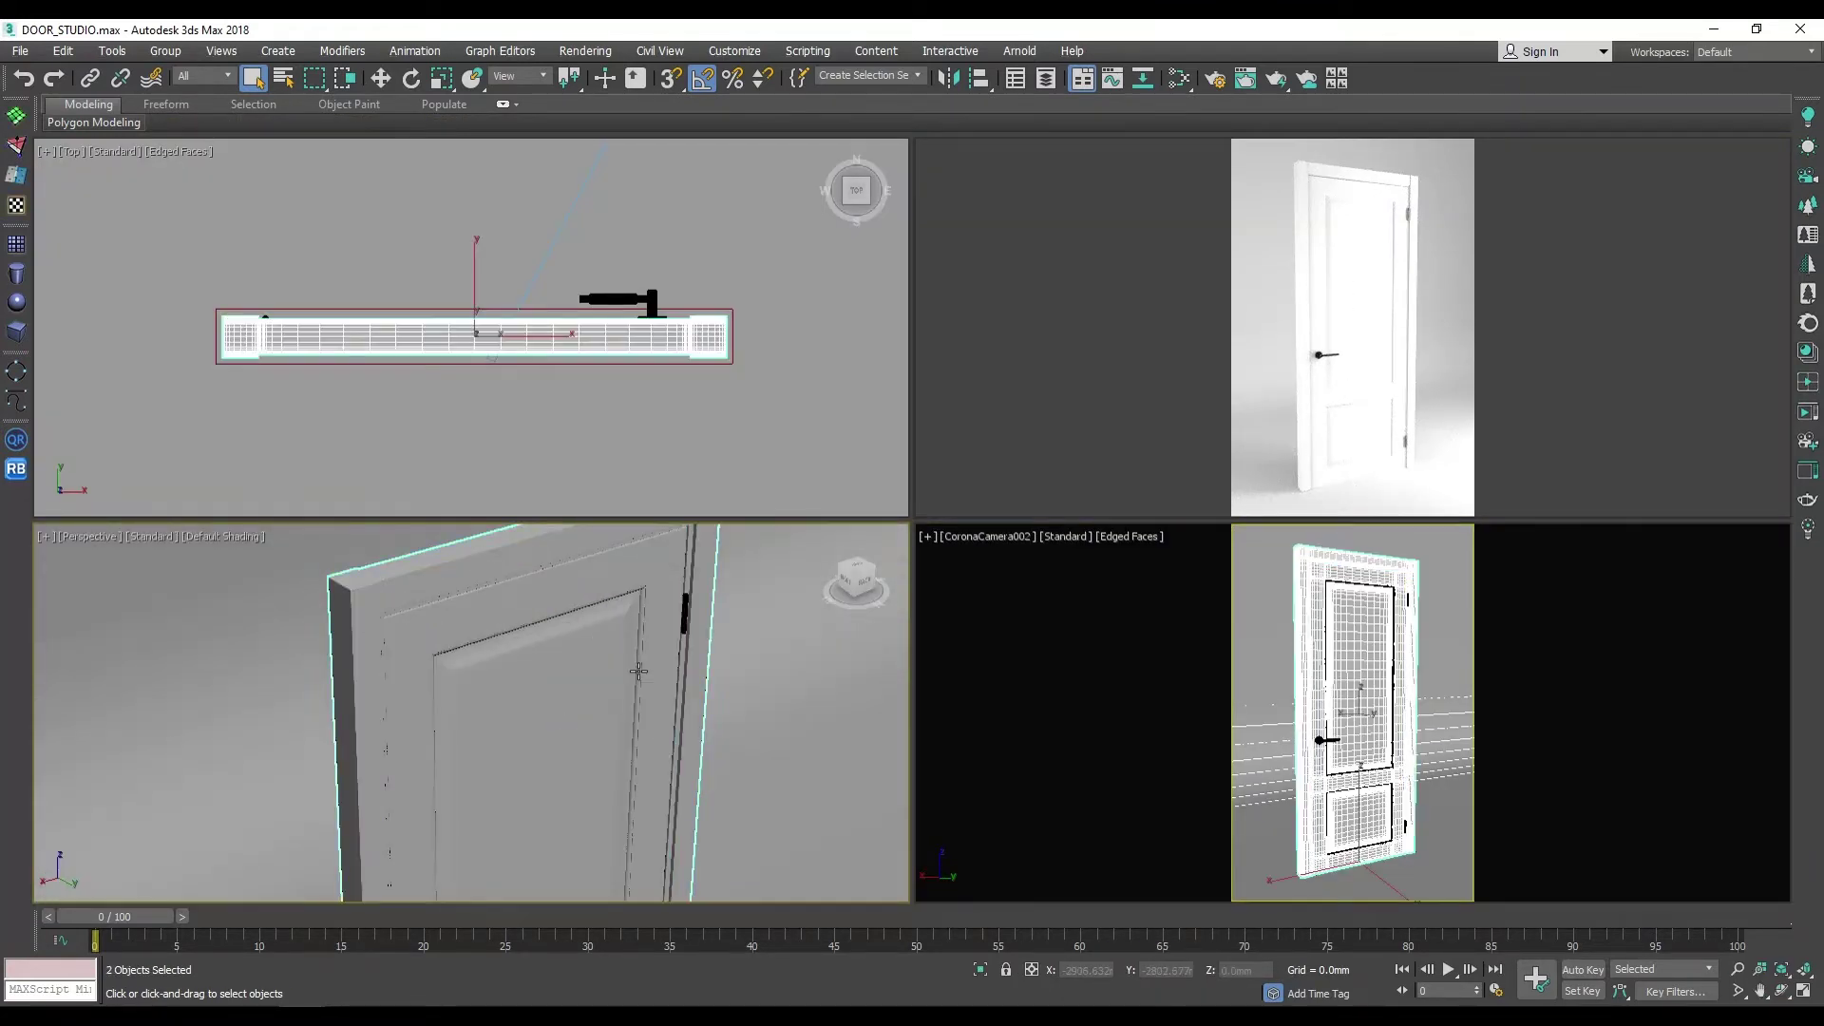
pyautogui.press('m')
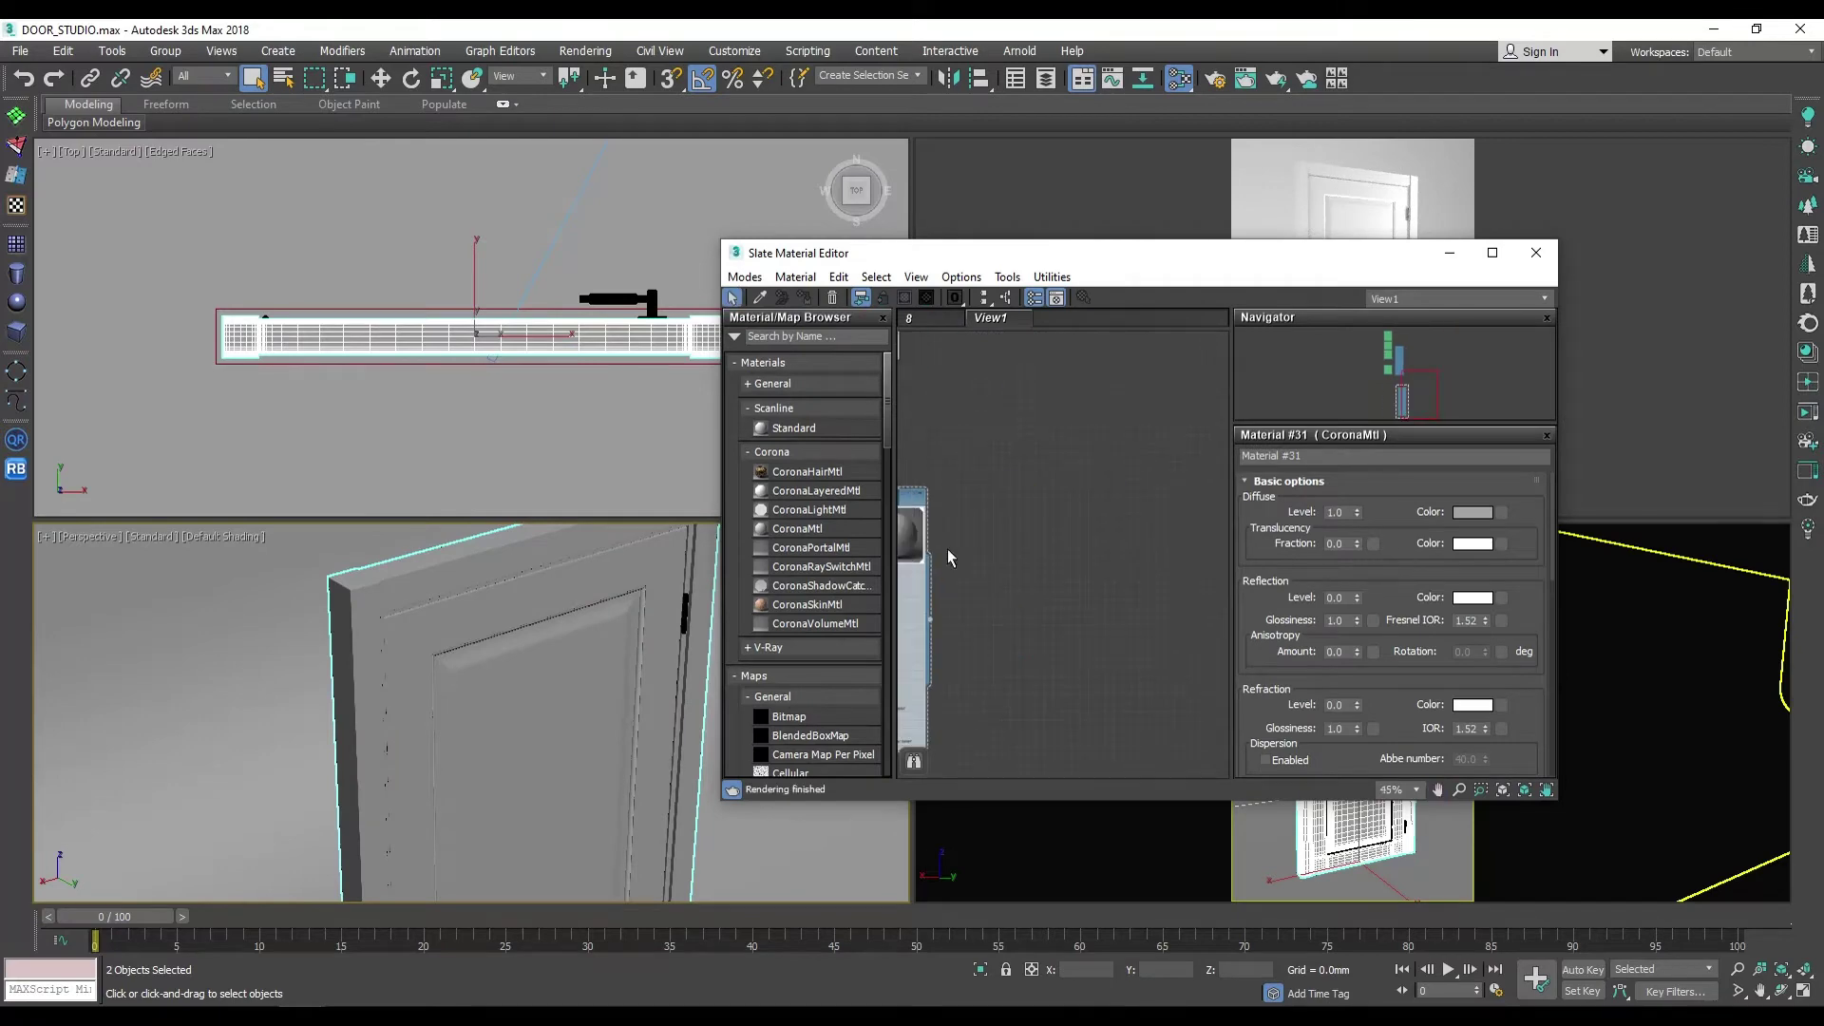
# Step: Create a CoronaMtl with a WOOD_003 bitmap on diffuse and assign it to the door
pyautogui.moveTo(950, 253); pyautogui.dragTo(548, 274)
pyautogui.moveTo(395, 549); pyautogui.dragTo(734, 551)
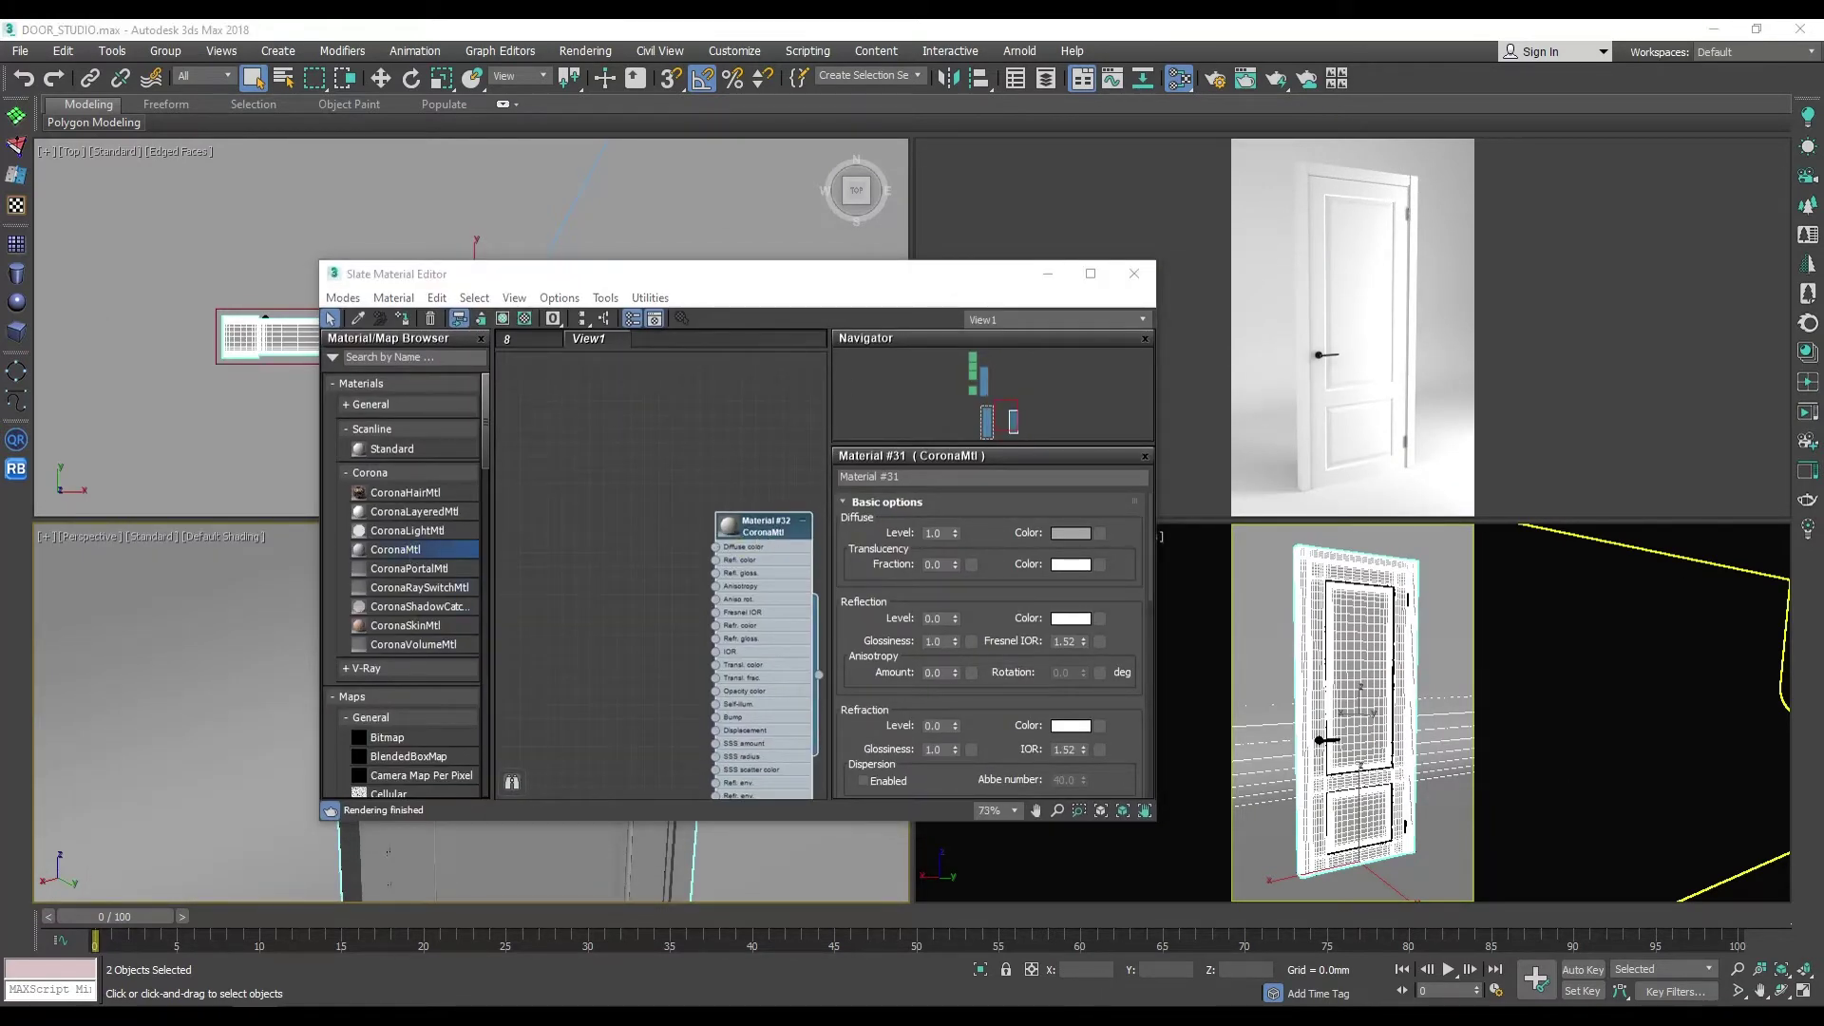
pyautogui.moveTo(716, 547); pyautogui.dragTo(724, 563)
pyautogui.click(750, 575)
pyautogui.doubleClick(1242, 469)
pyautogui.doubleClick(969, 399)
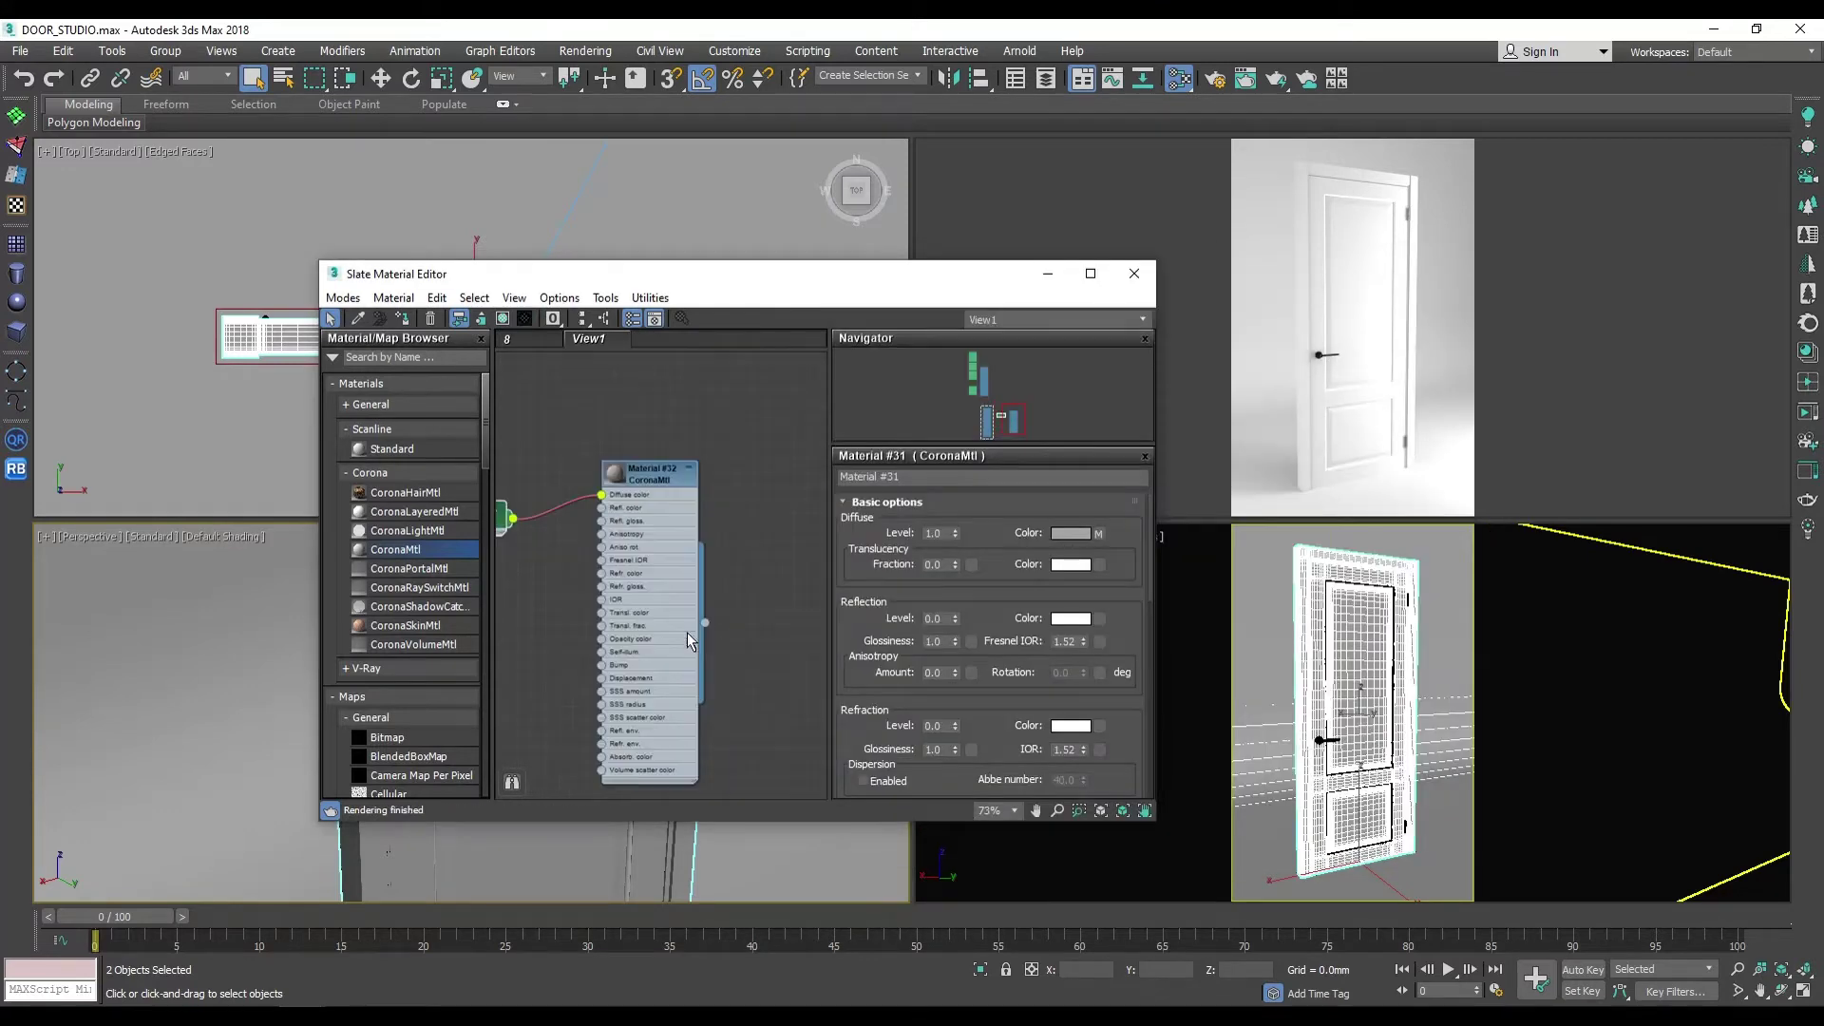
pyautogui.click(866, 558)
# Step: Set the WOOD_003 wood map's tiling to 3.5
pyautogui.press('m')
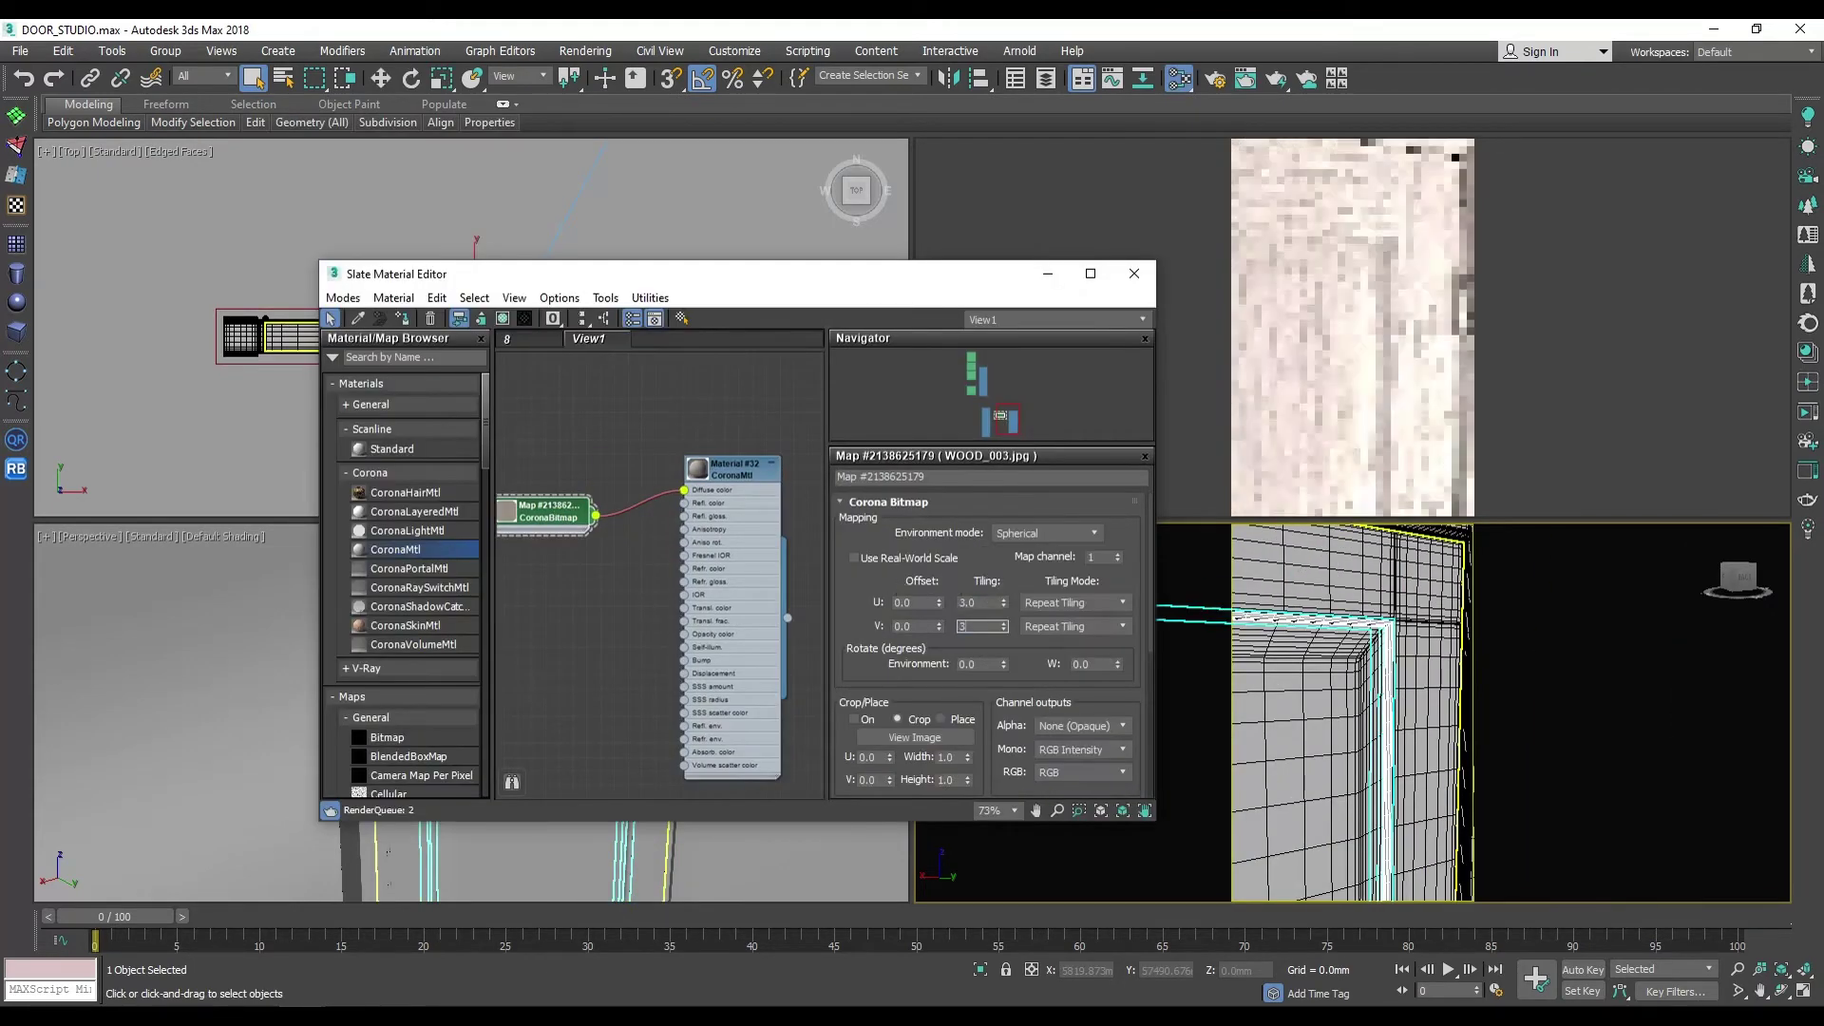
pyautogui.press('Return')
pyautogui.doubleClick(983, 603)
pyautogui.write('3.5')
pyautogui.press('Tab')
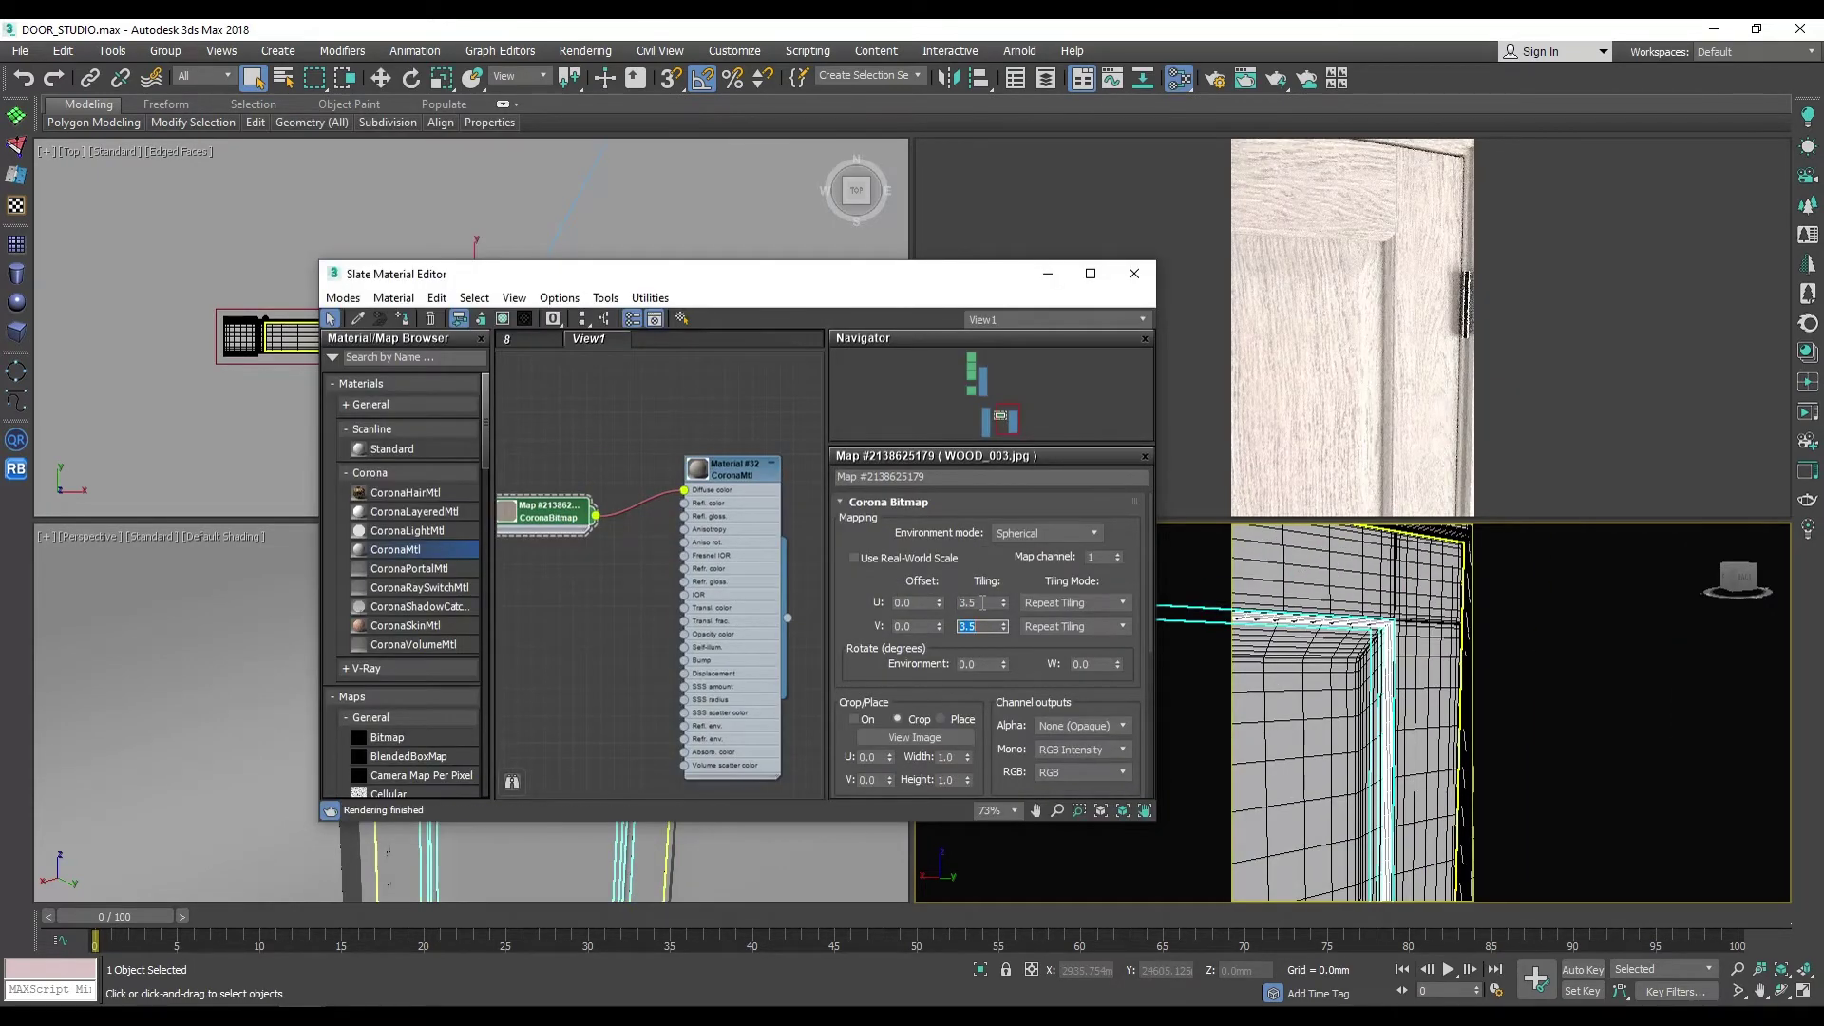
pyautogui.click(779, 570)
pyautogui.scroll(-5, 951, 645)
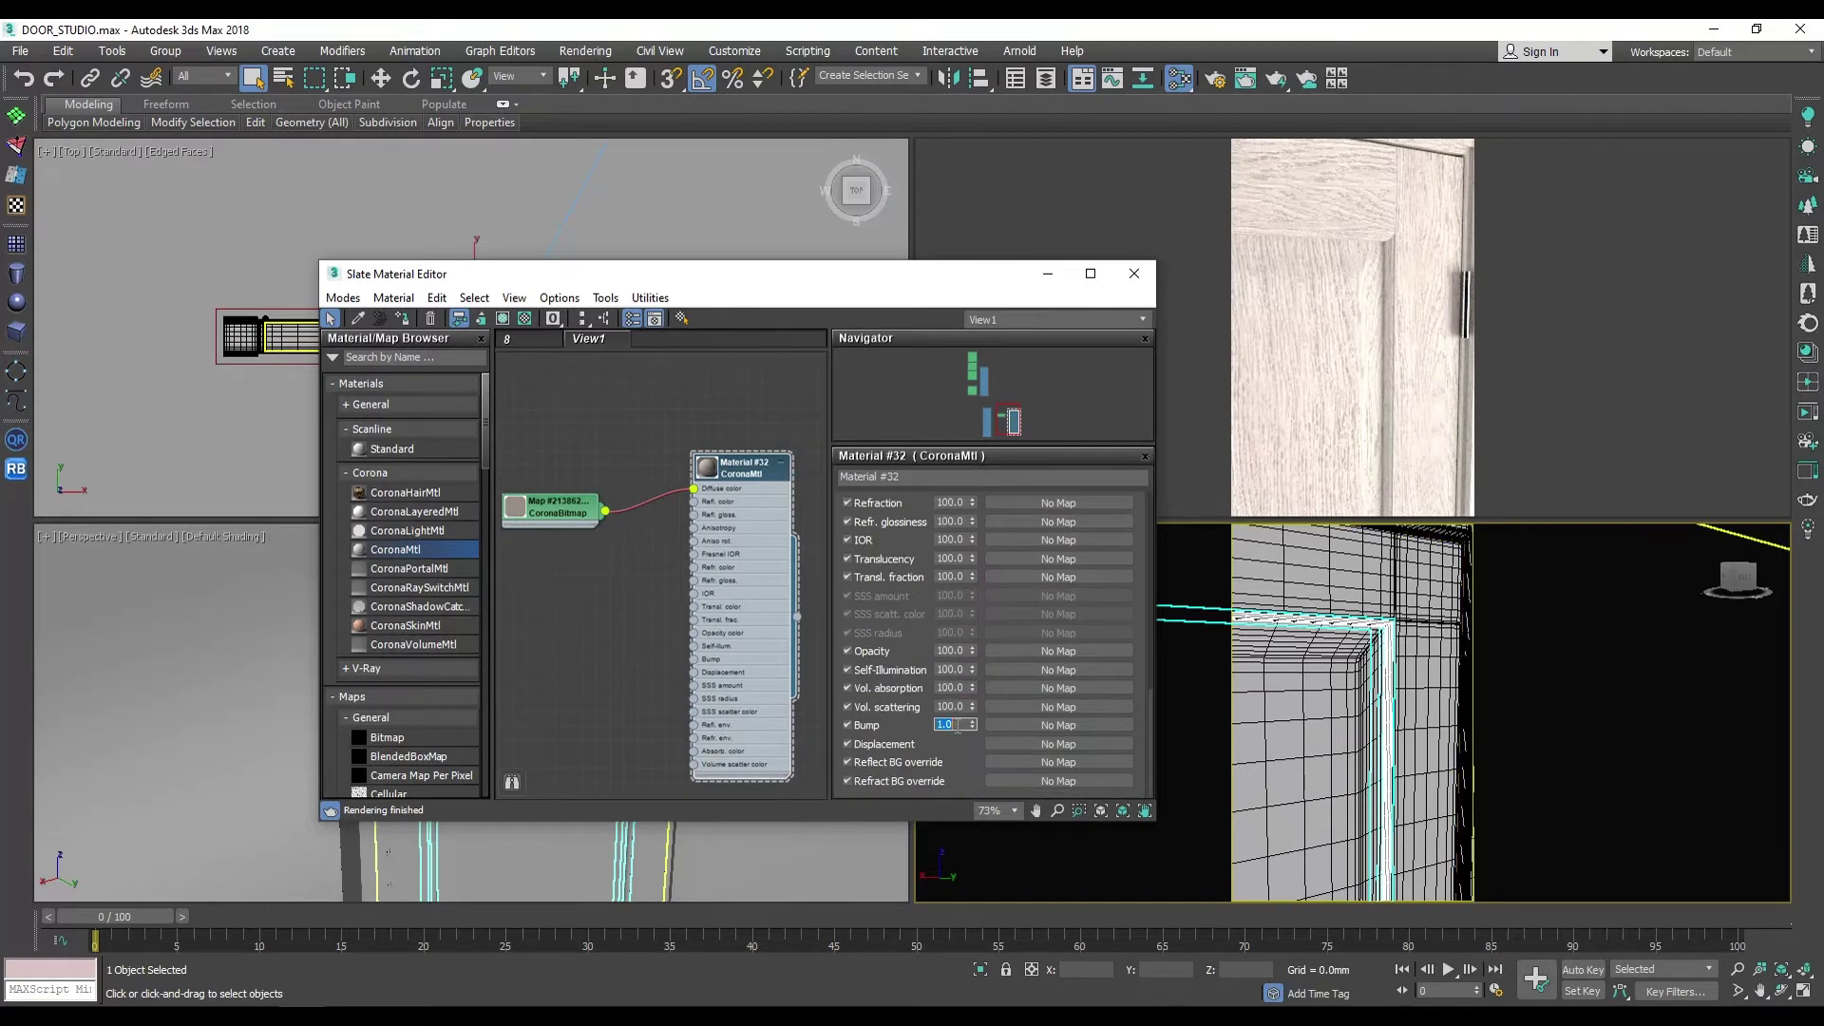
# Step: Wire a second bitmap, WOOD_003_REFL, into Material #32, also tiled 3.5
pyautogui.moveTo(696, 659)
pyautogui.mouseDown()
pyautogui.moveTo(632, 692)
pyautogui.moveTo(693, 513)
pyautogui.mouseUp()
pyautogui.doubleClick(1092, 408)
pyautogui.doubleClick(984, 603)
pyautogui.write('3.5')
pyautogui.press('Tab')
pyautogui.doubleClick(741, 465)
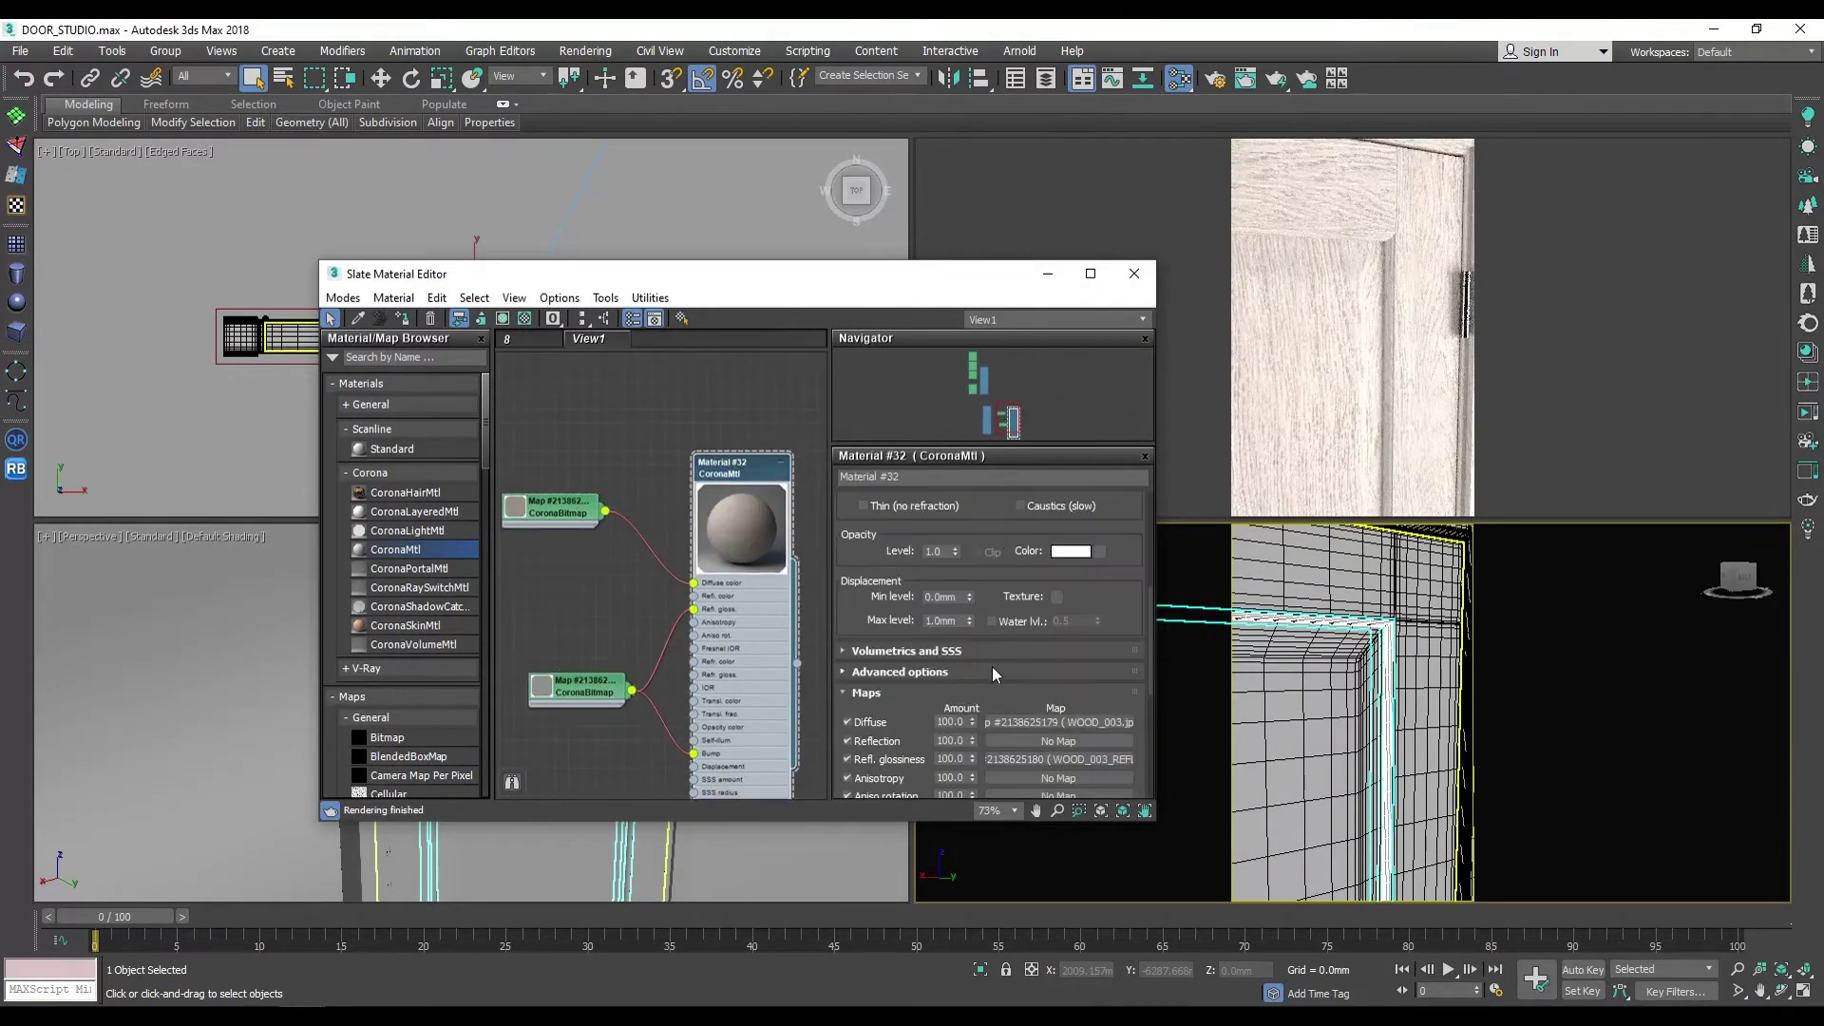
# Step: Insert a CoronaColorCorrect node between the wood map and the diffuse slot
pyautogui.press('z')
pyautogui.moveTo(589, 618); pyautogui.dragTo(694, 617, button='middle')
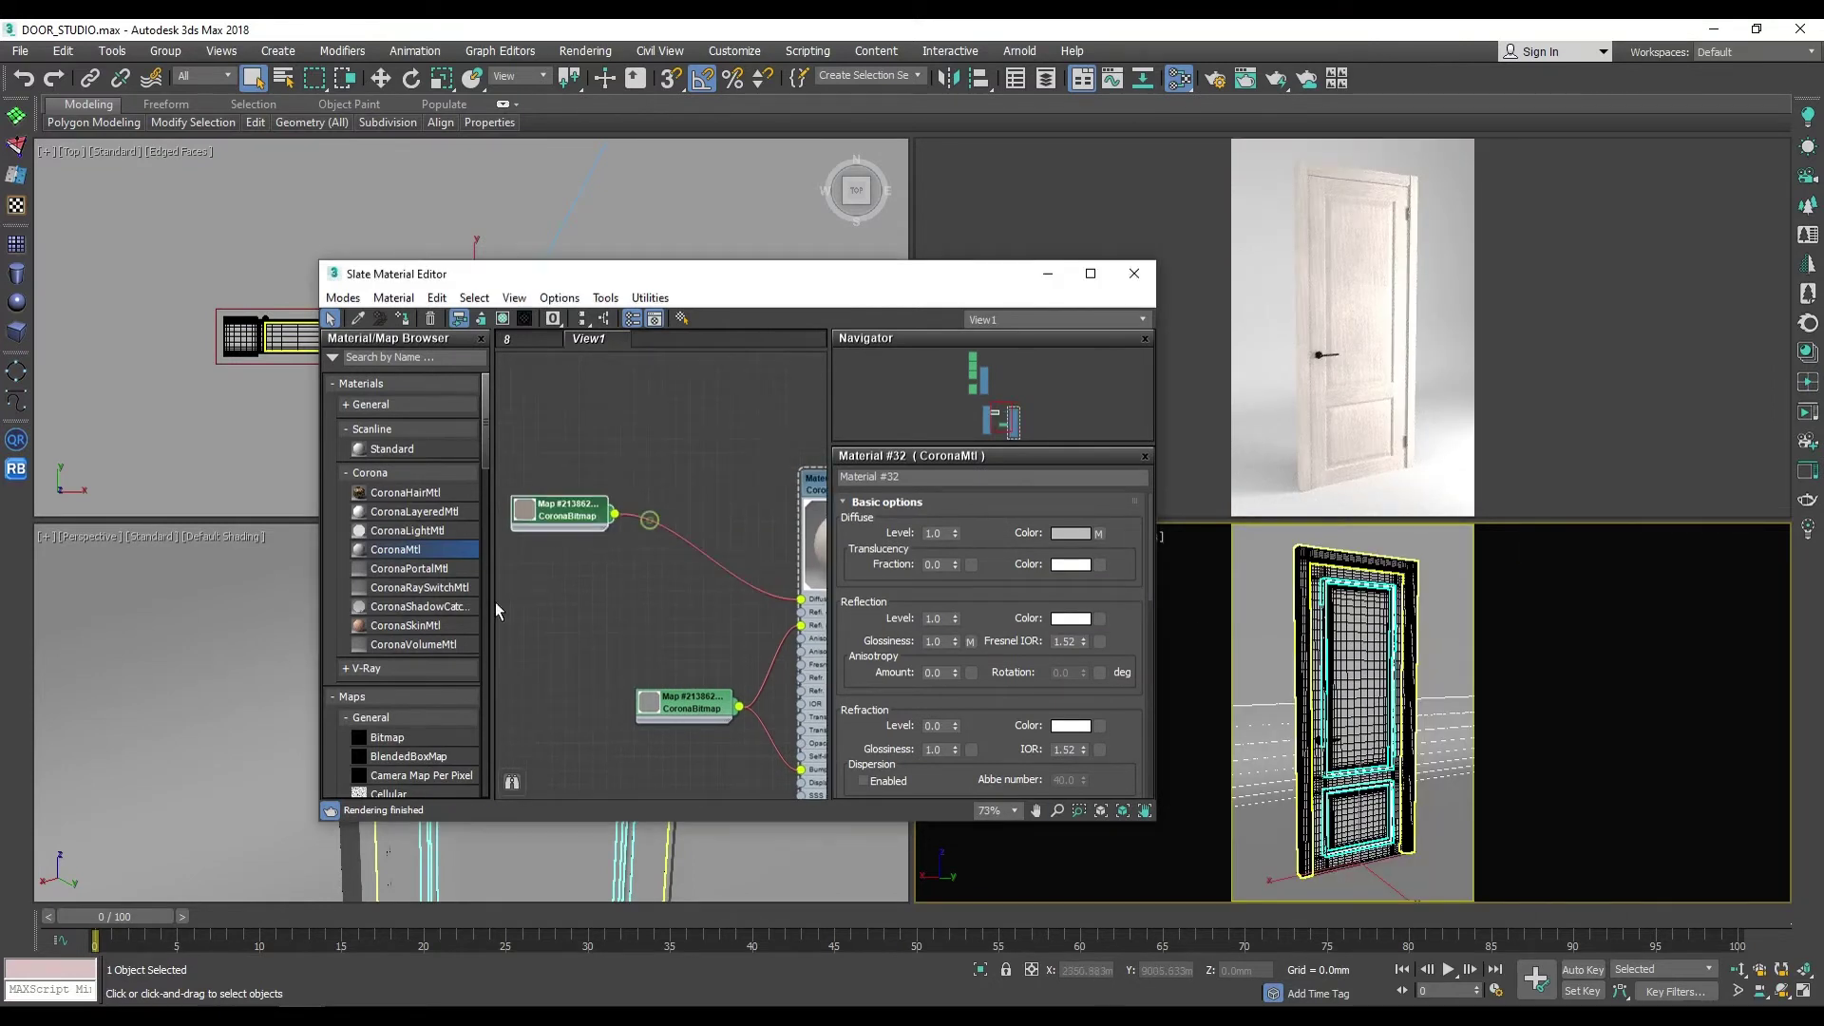
pyautogui.moveTo(665, 517); pyautogui.dragTo(566, 514)
pyautogui.scroll(-10, 400, 662)
pyautogui.scroll(-4, 408, 618)
pyautogui.moveTo(418, 651); pyautogui.dragTo(663, 544)
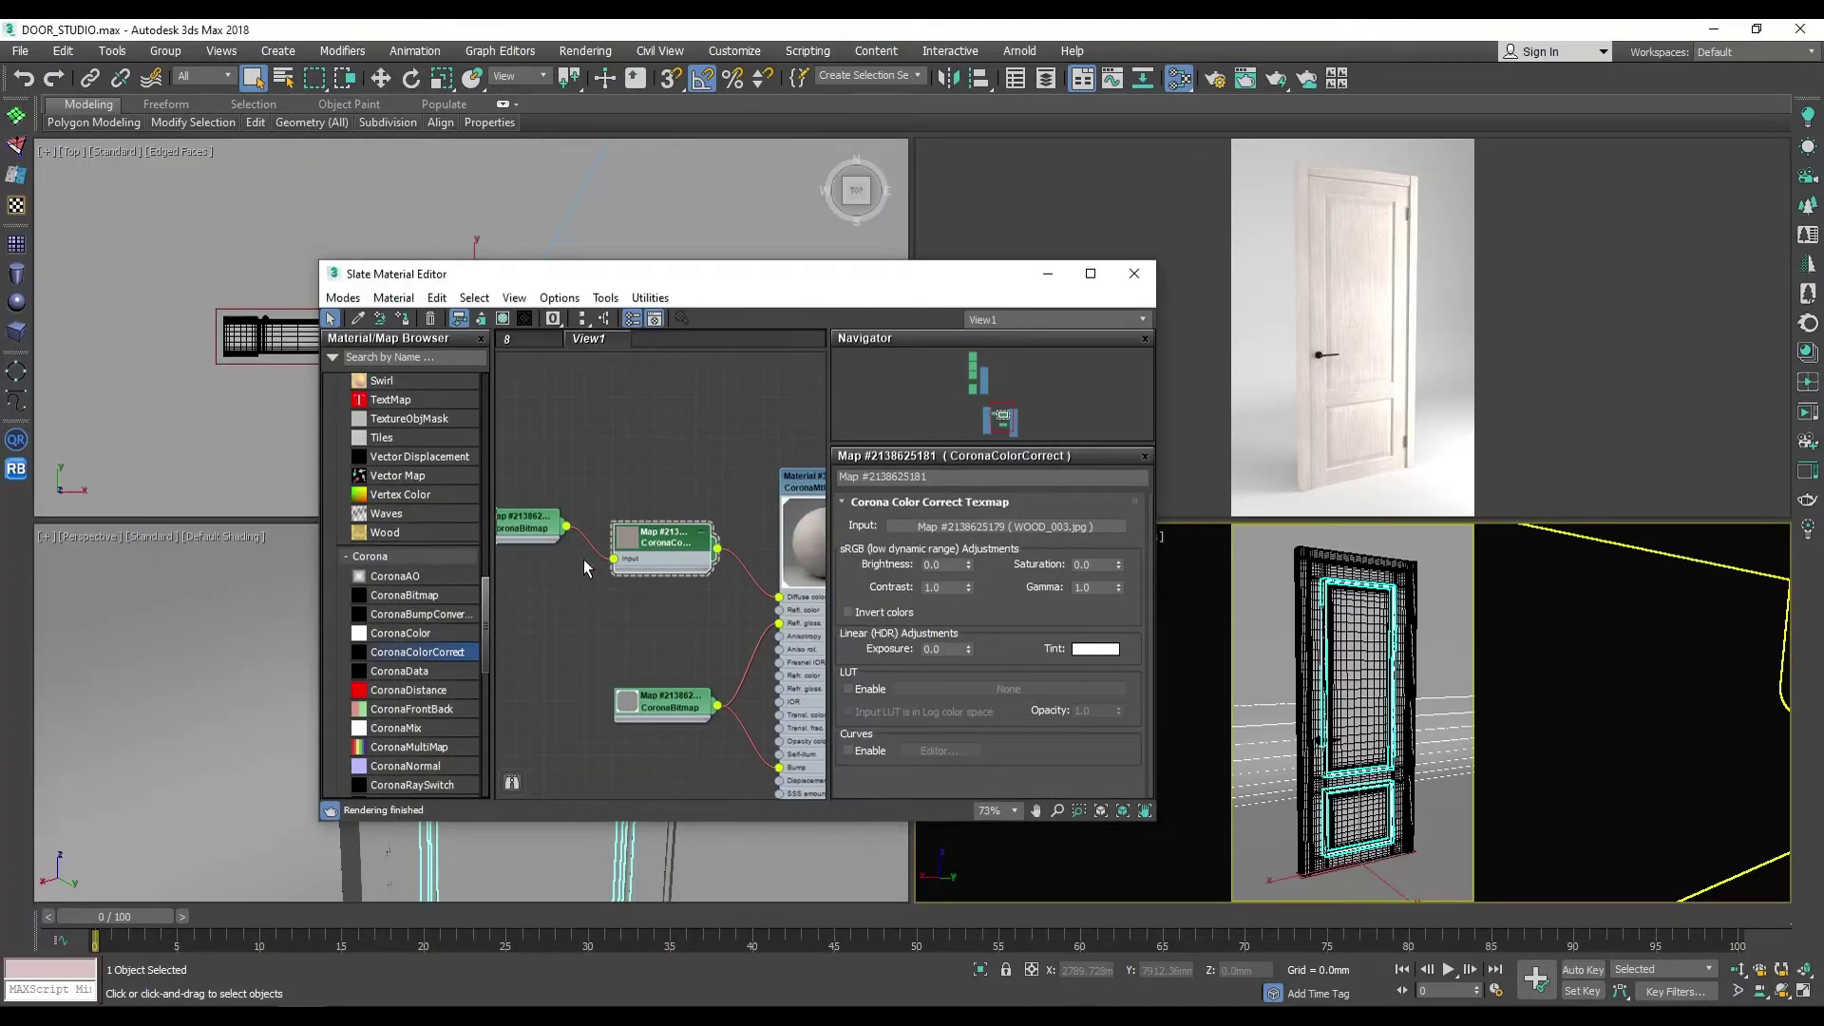
# Step: Replace the CoronaColorCorrect with a Color Correction node on the diffuse and adjust its gamma
pyautogui.press('Delete')
pyautogui.scroll(10, 488, 475)
pyautogui.moveTo(608, 556); pyautogui.dragTo(609, 558)
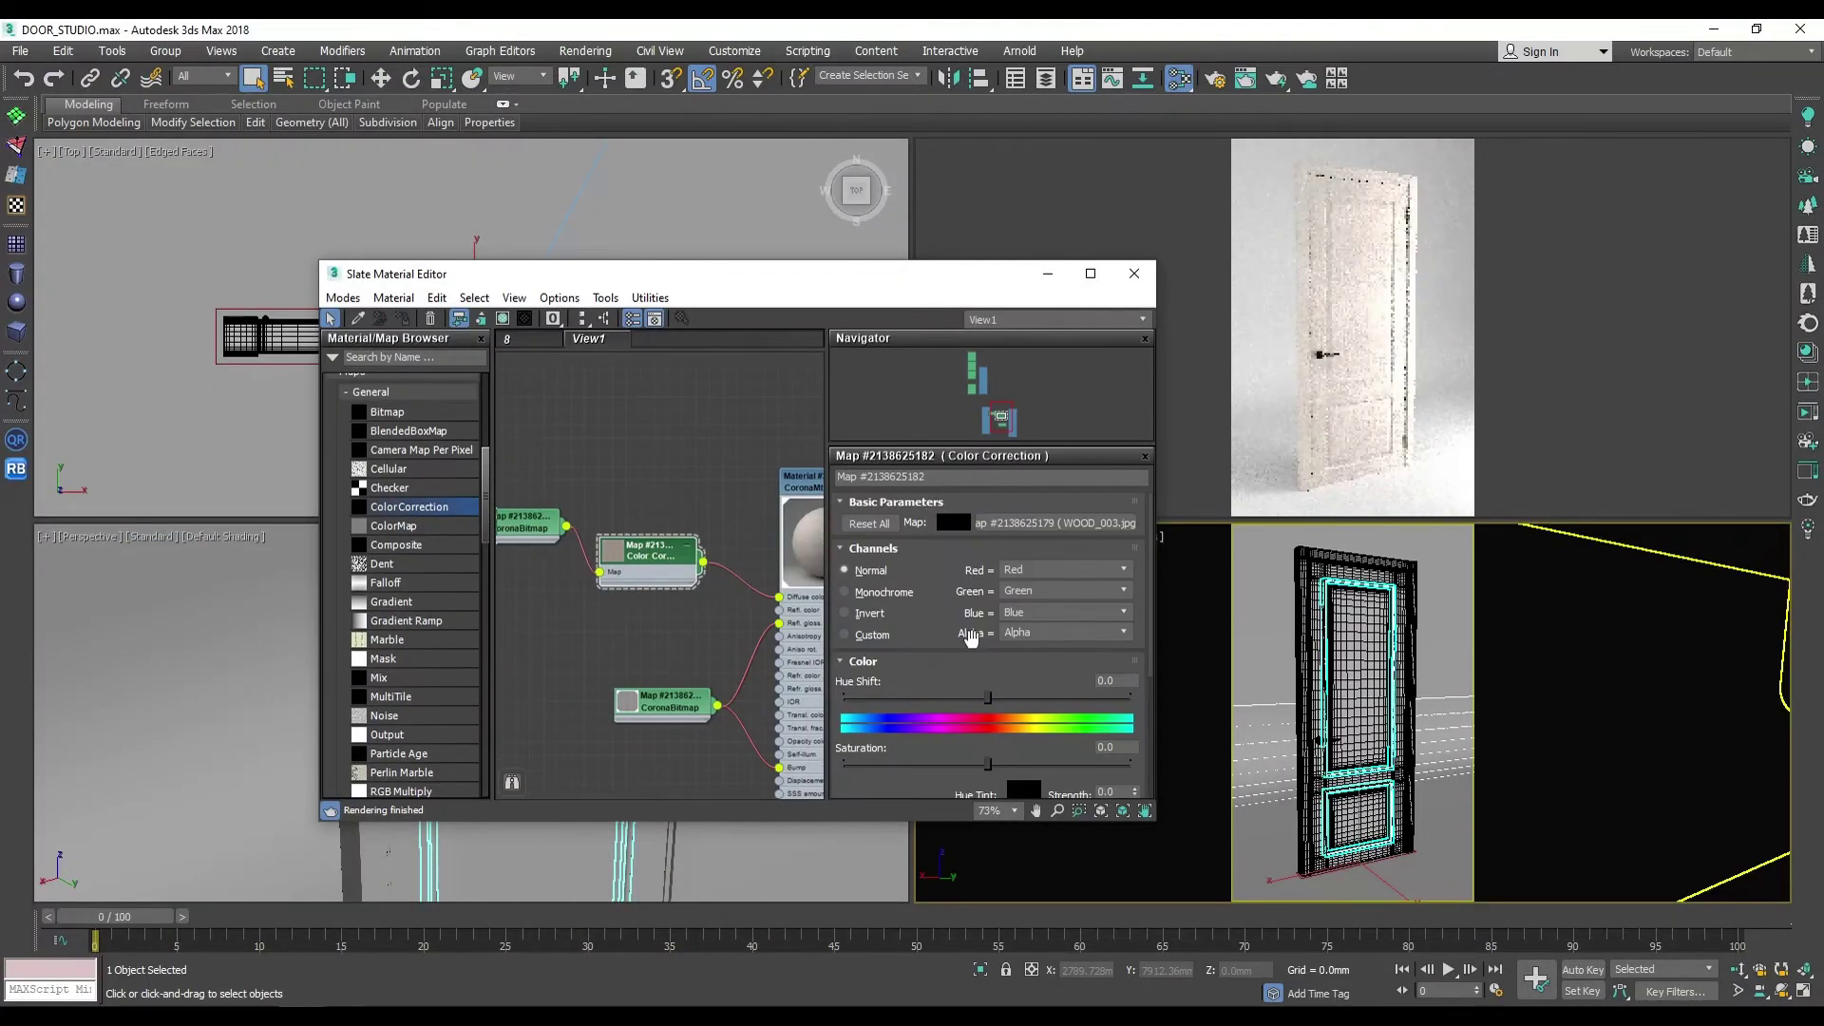
pyautogui.scroll(-3, 915, 764)
pyautogui.doubleClick(979, 701)
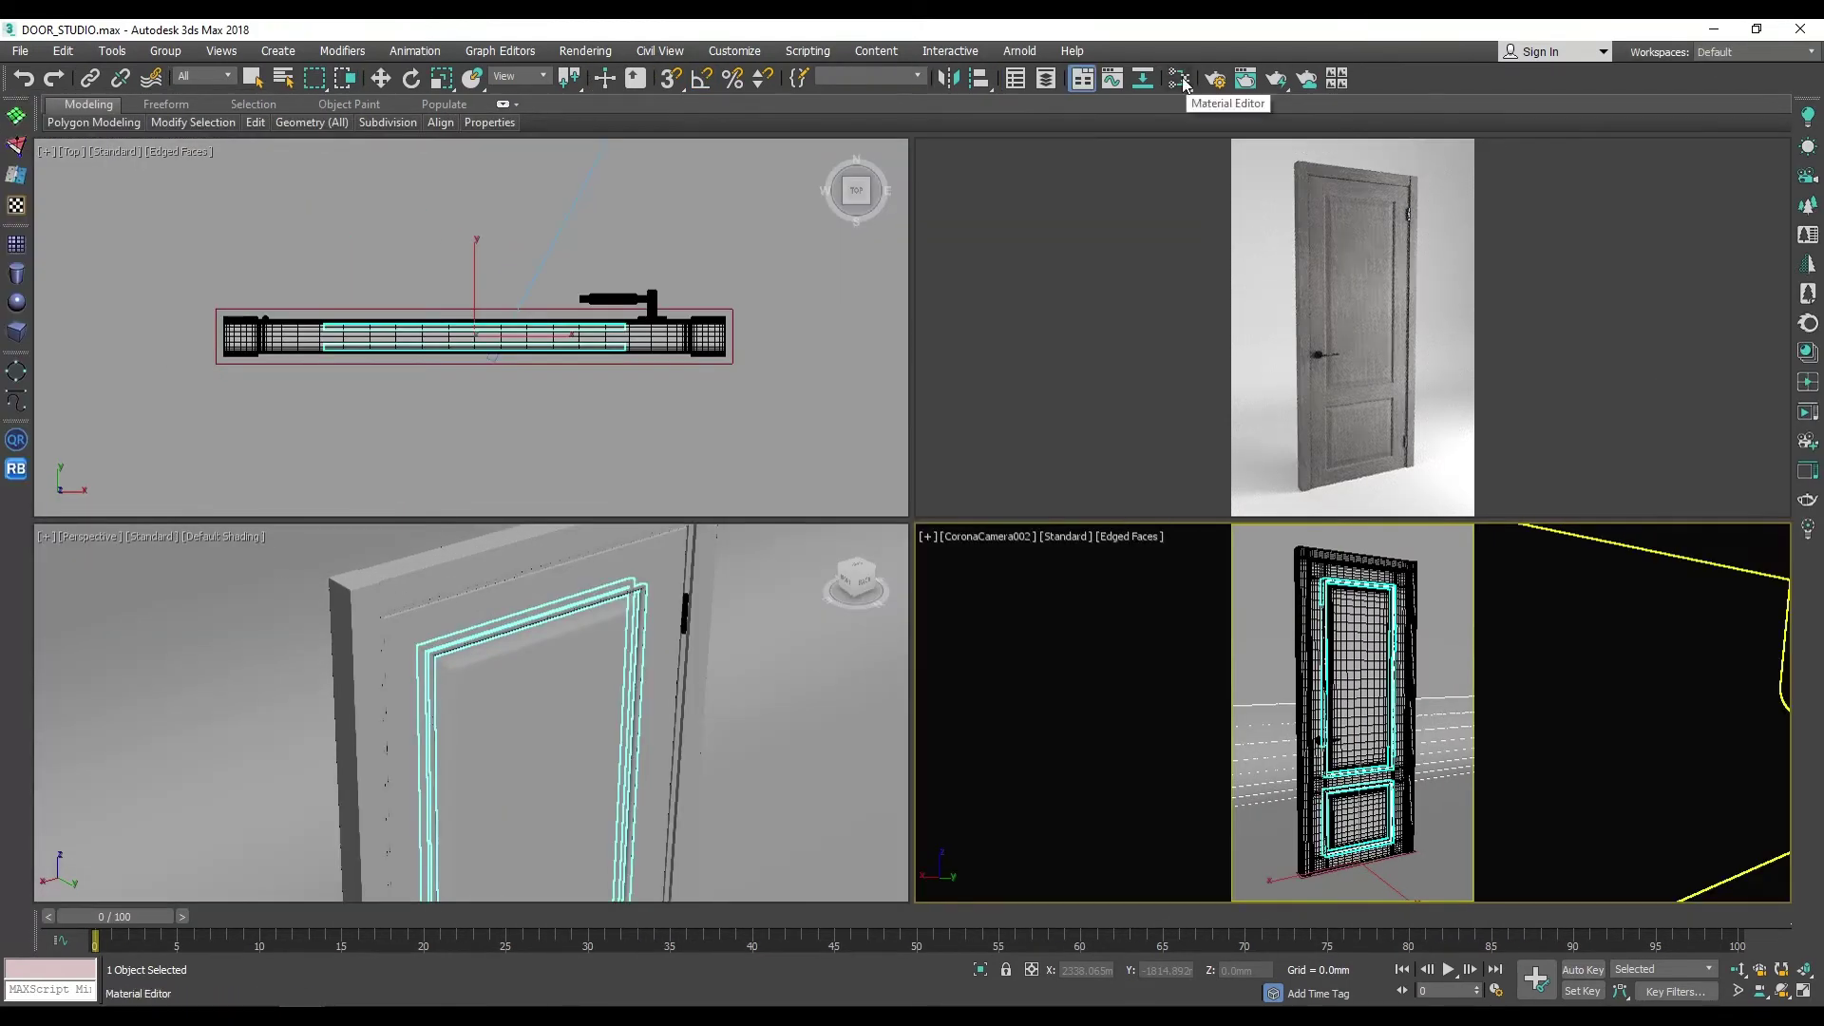
# Step: Review the Color Correction map's settings and start a production render of the door
pyautogui.click(1183, 84)
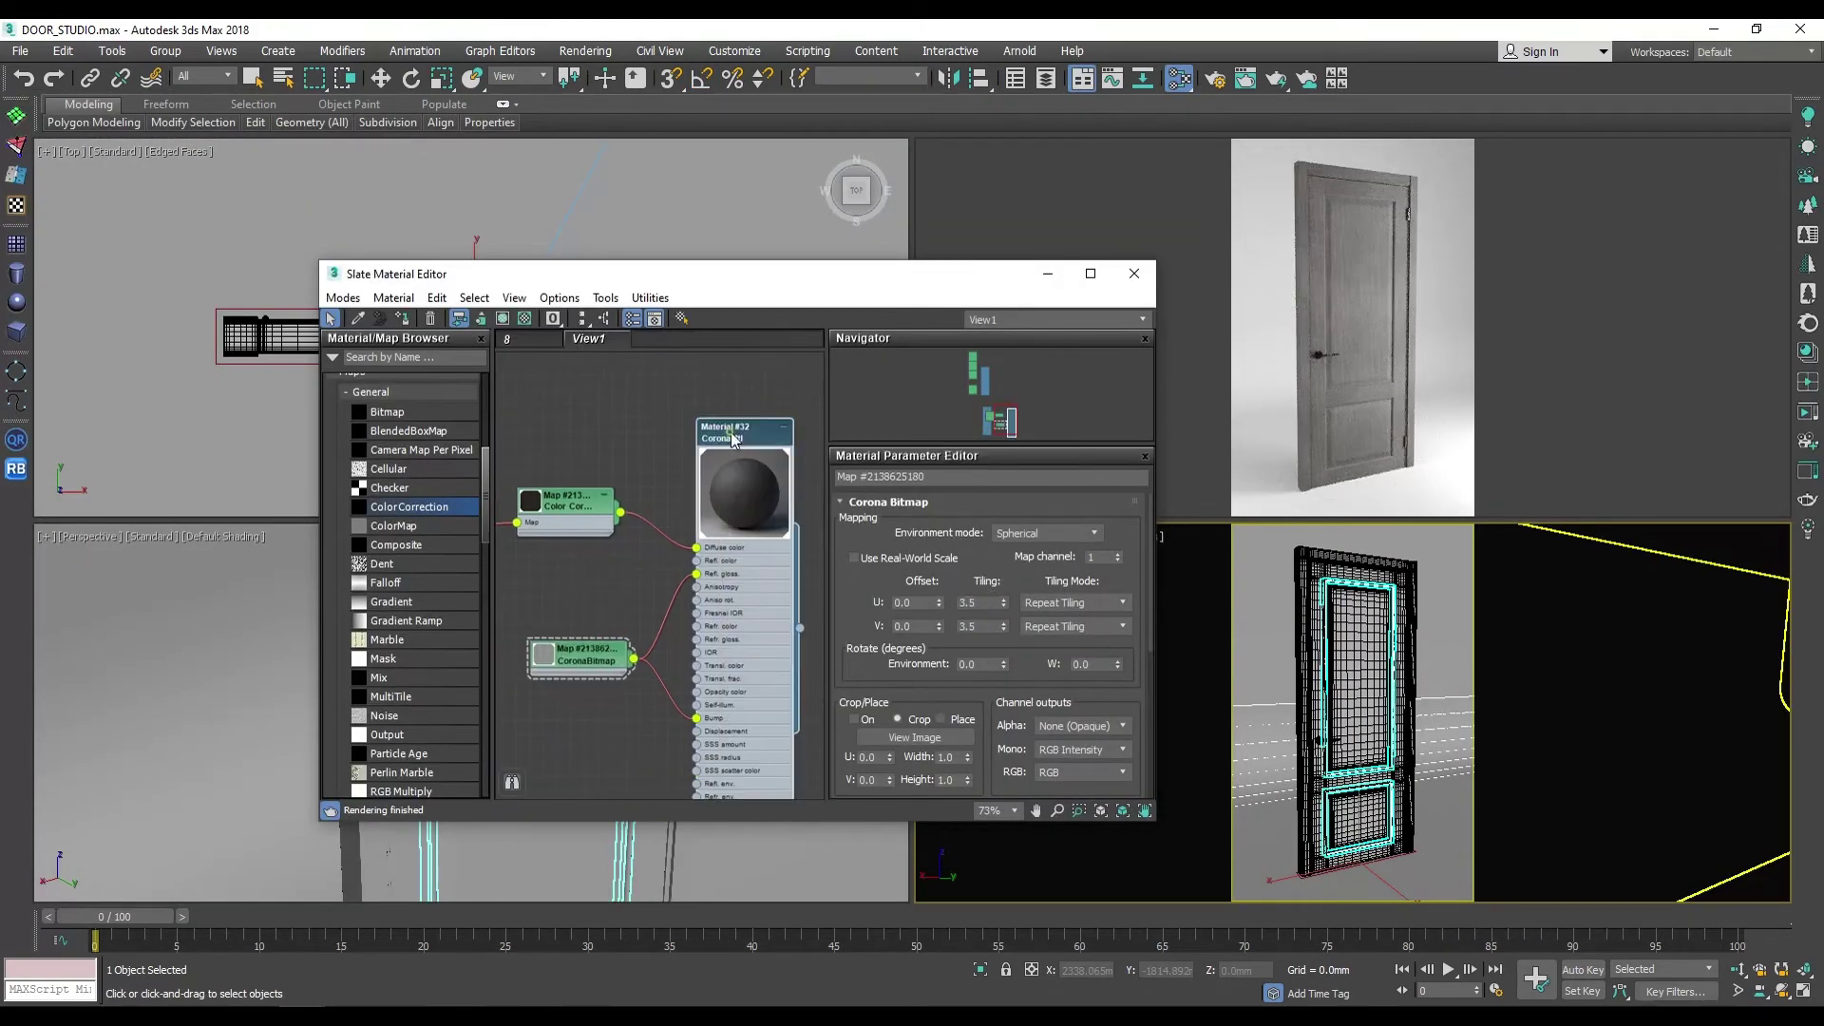
pyautogui.doubleClick(617, 613)
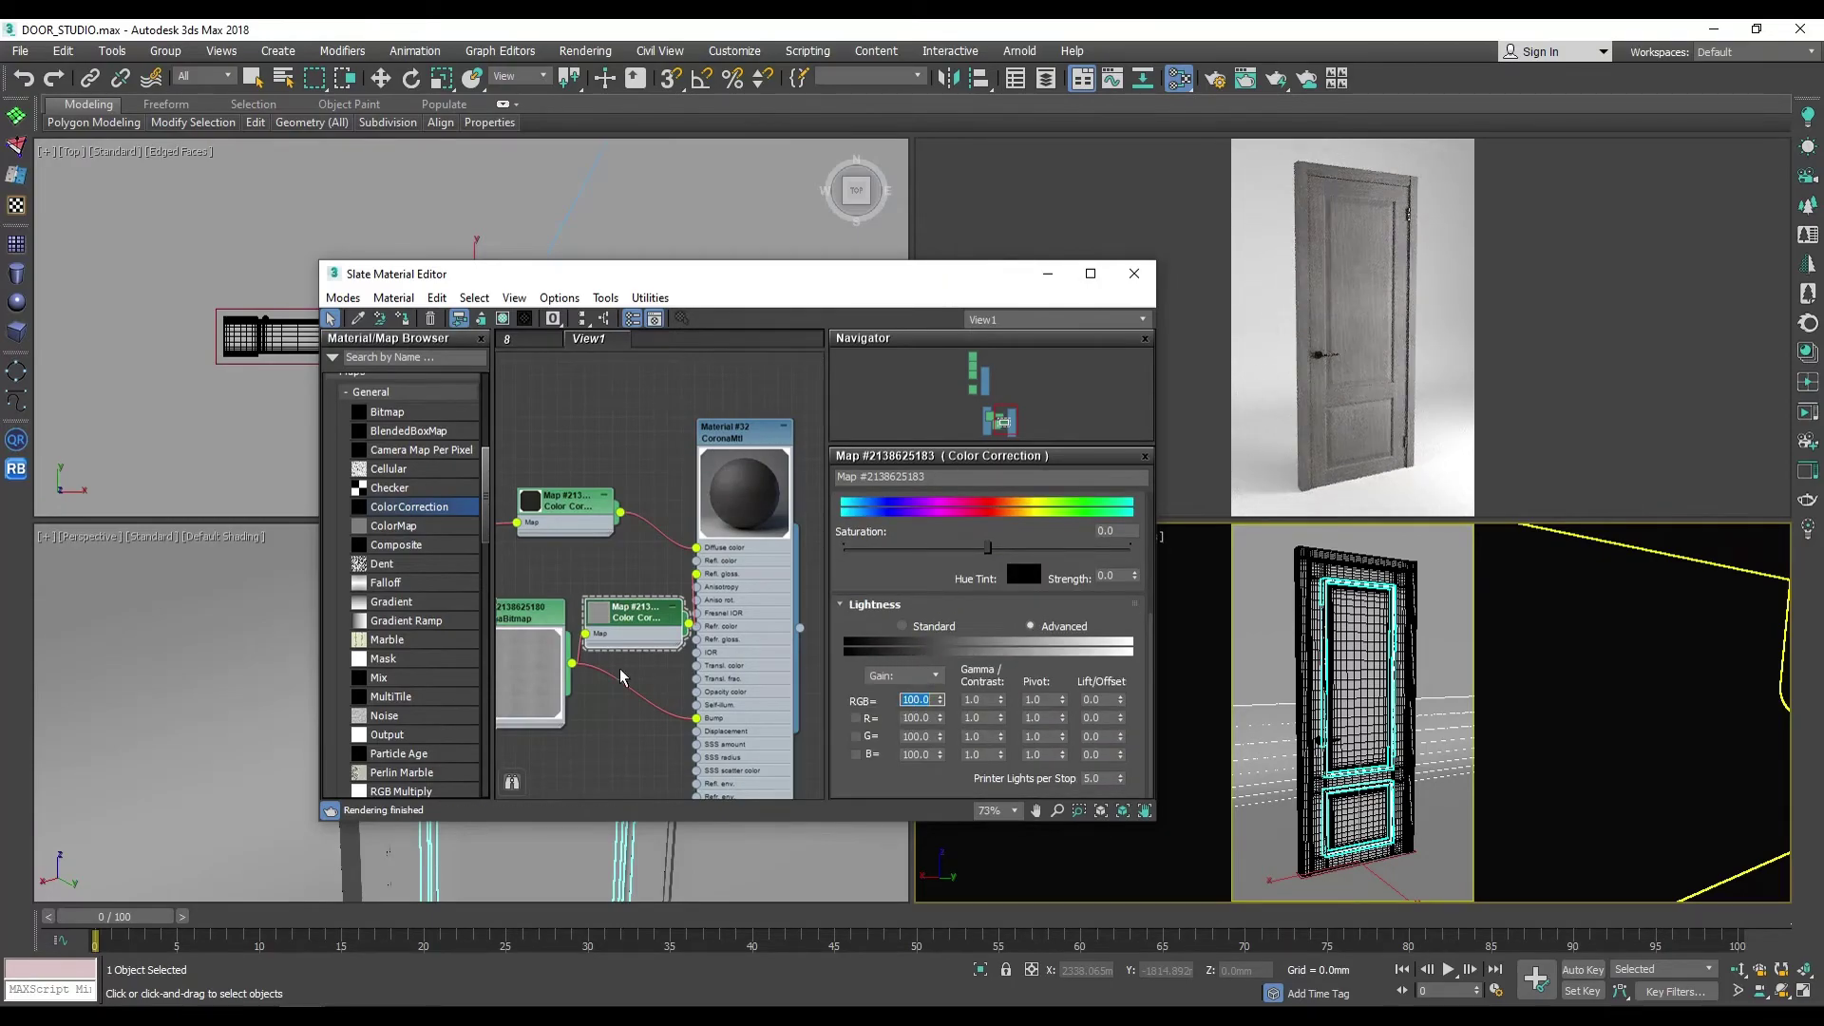
pyautogui.hotkey('shift', 'q')
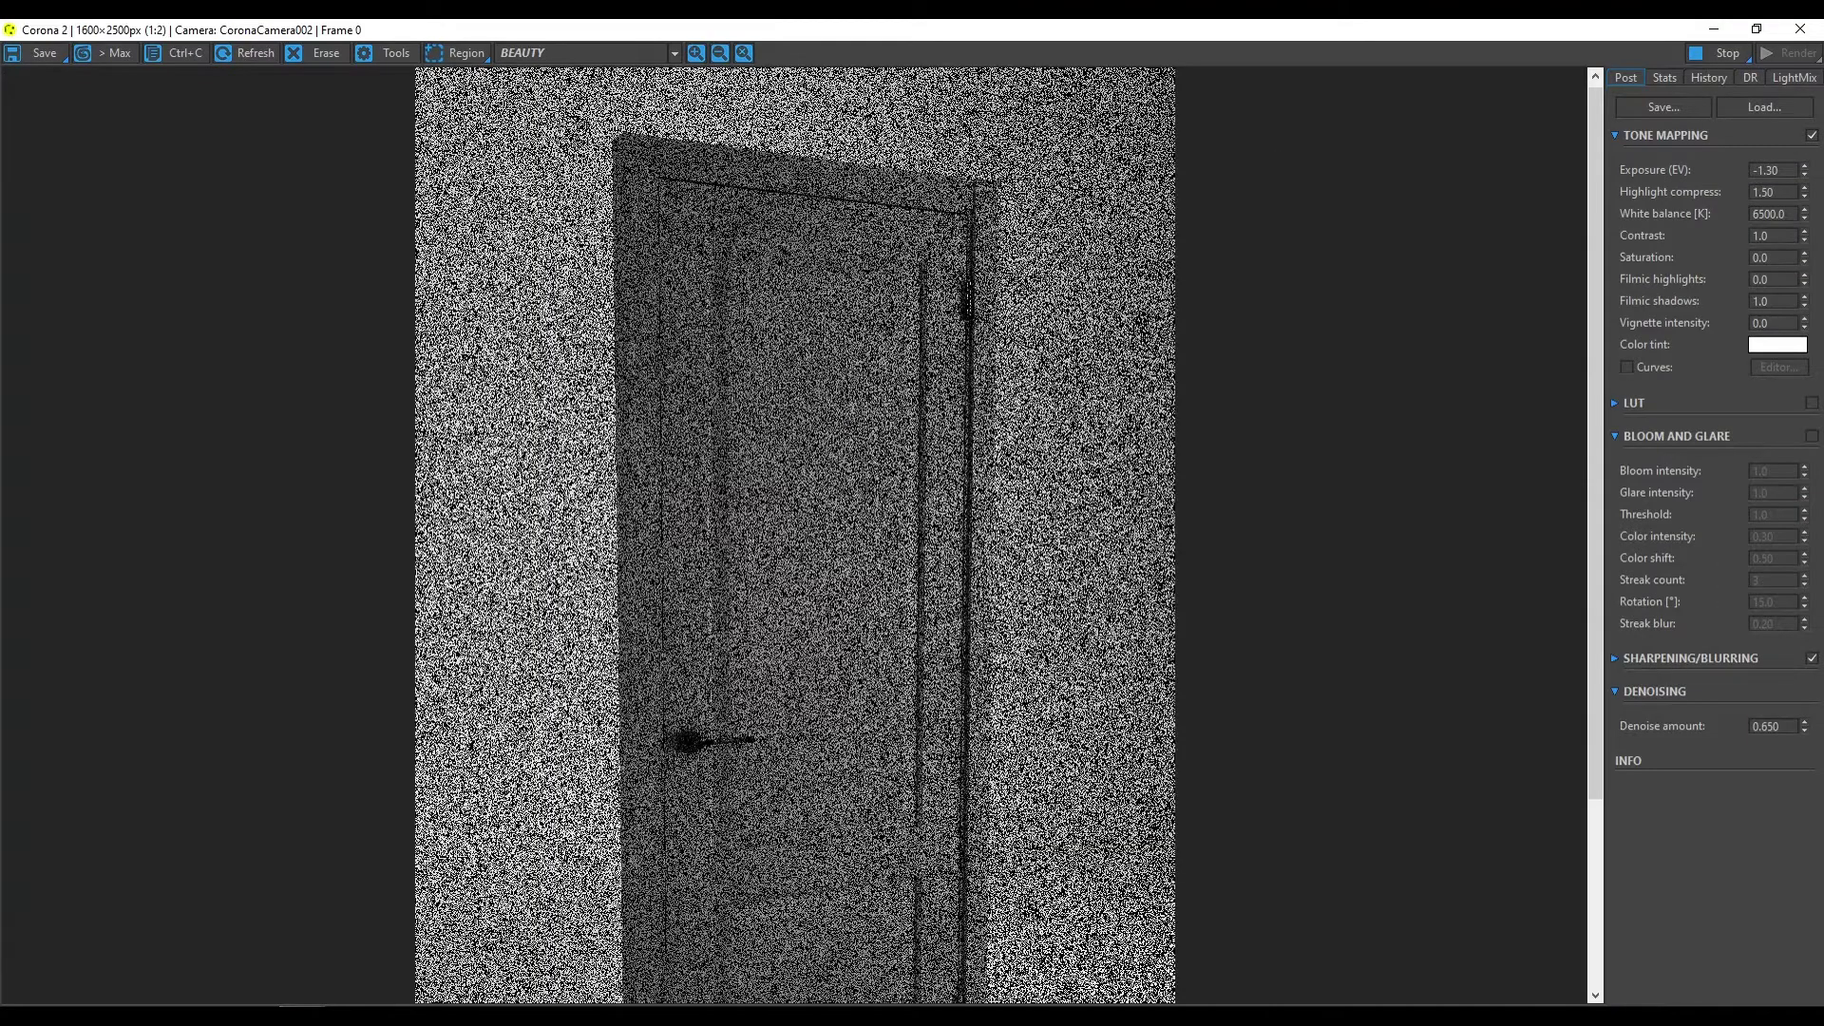
# Step: Zoom in on the render's handle and top rail wood grain, then close the VFB
pyautogui.scroll(2, 670, 509)
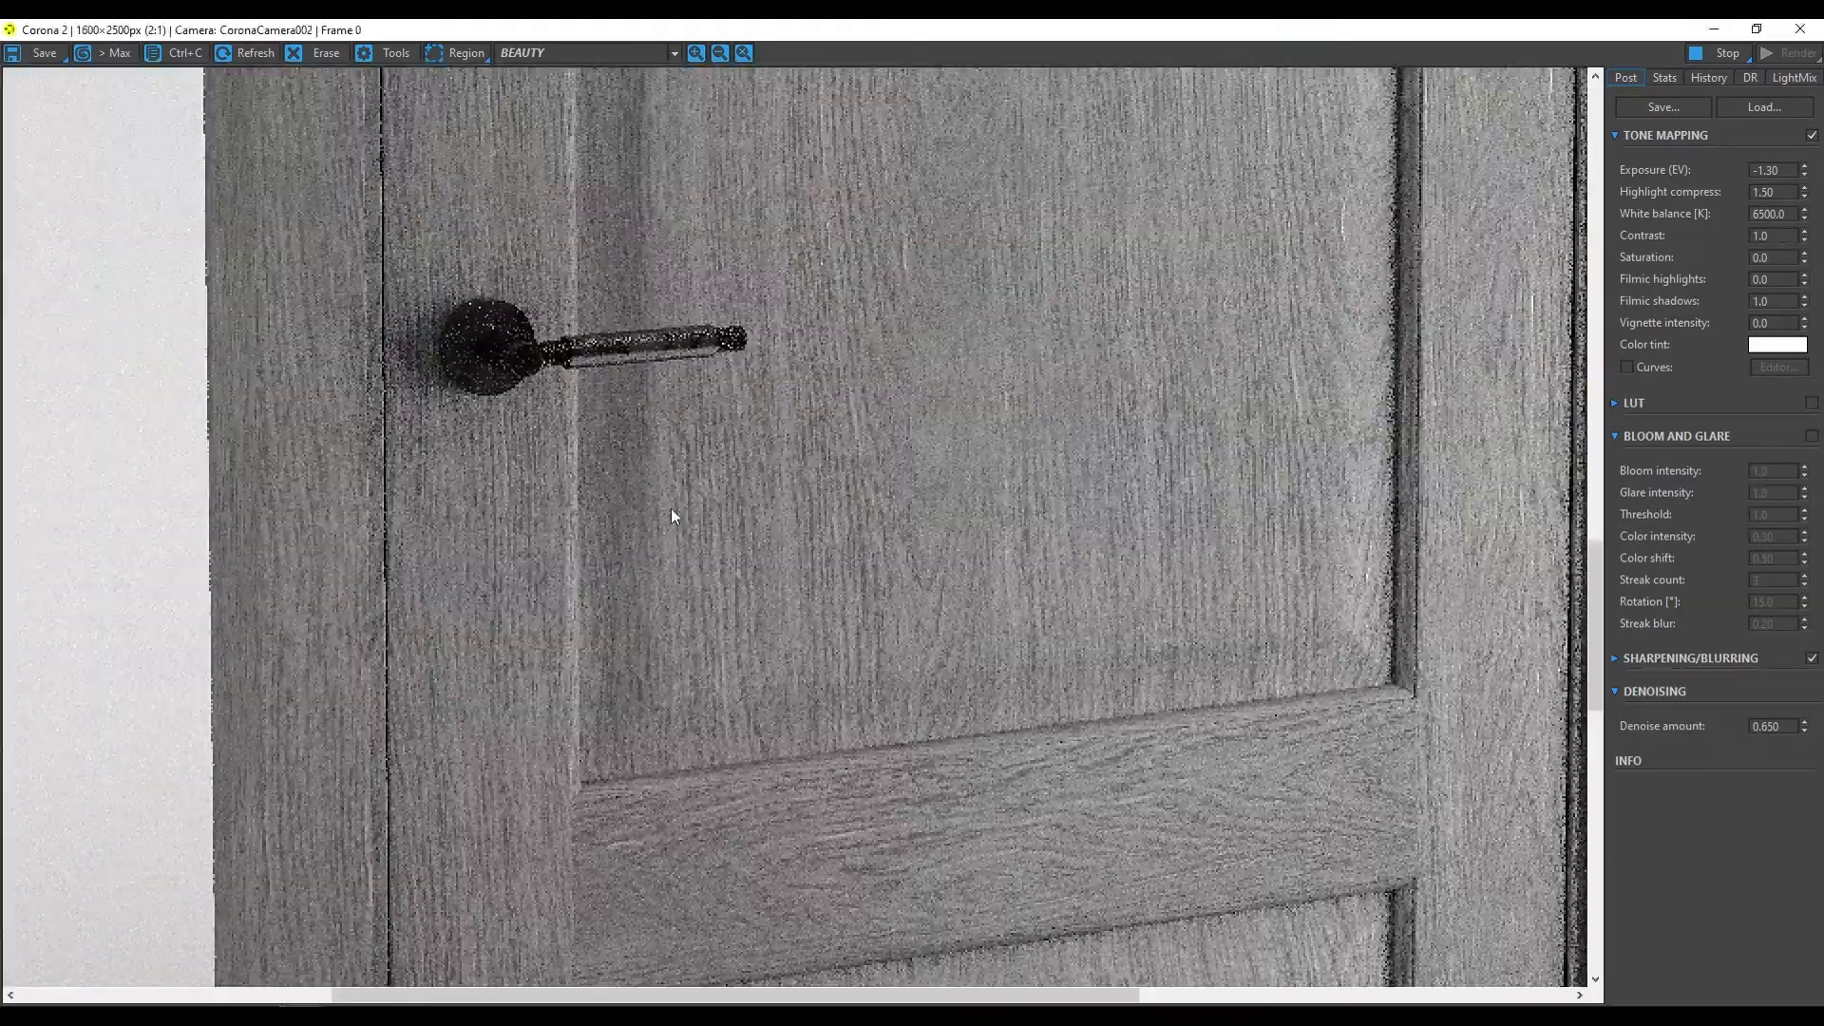
pyautogui.scroll(-2, 600, 466)
pyautogui.scroll(1, 796, 429)
pyautogui.scroll(-1, 704, 330)
pyautogui.scroll(2, 936, 196)
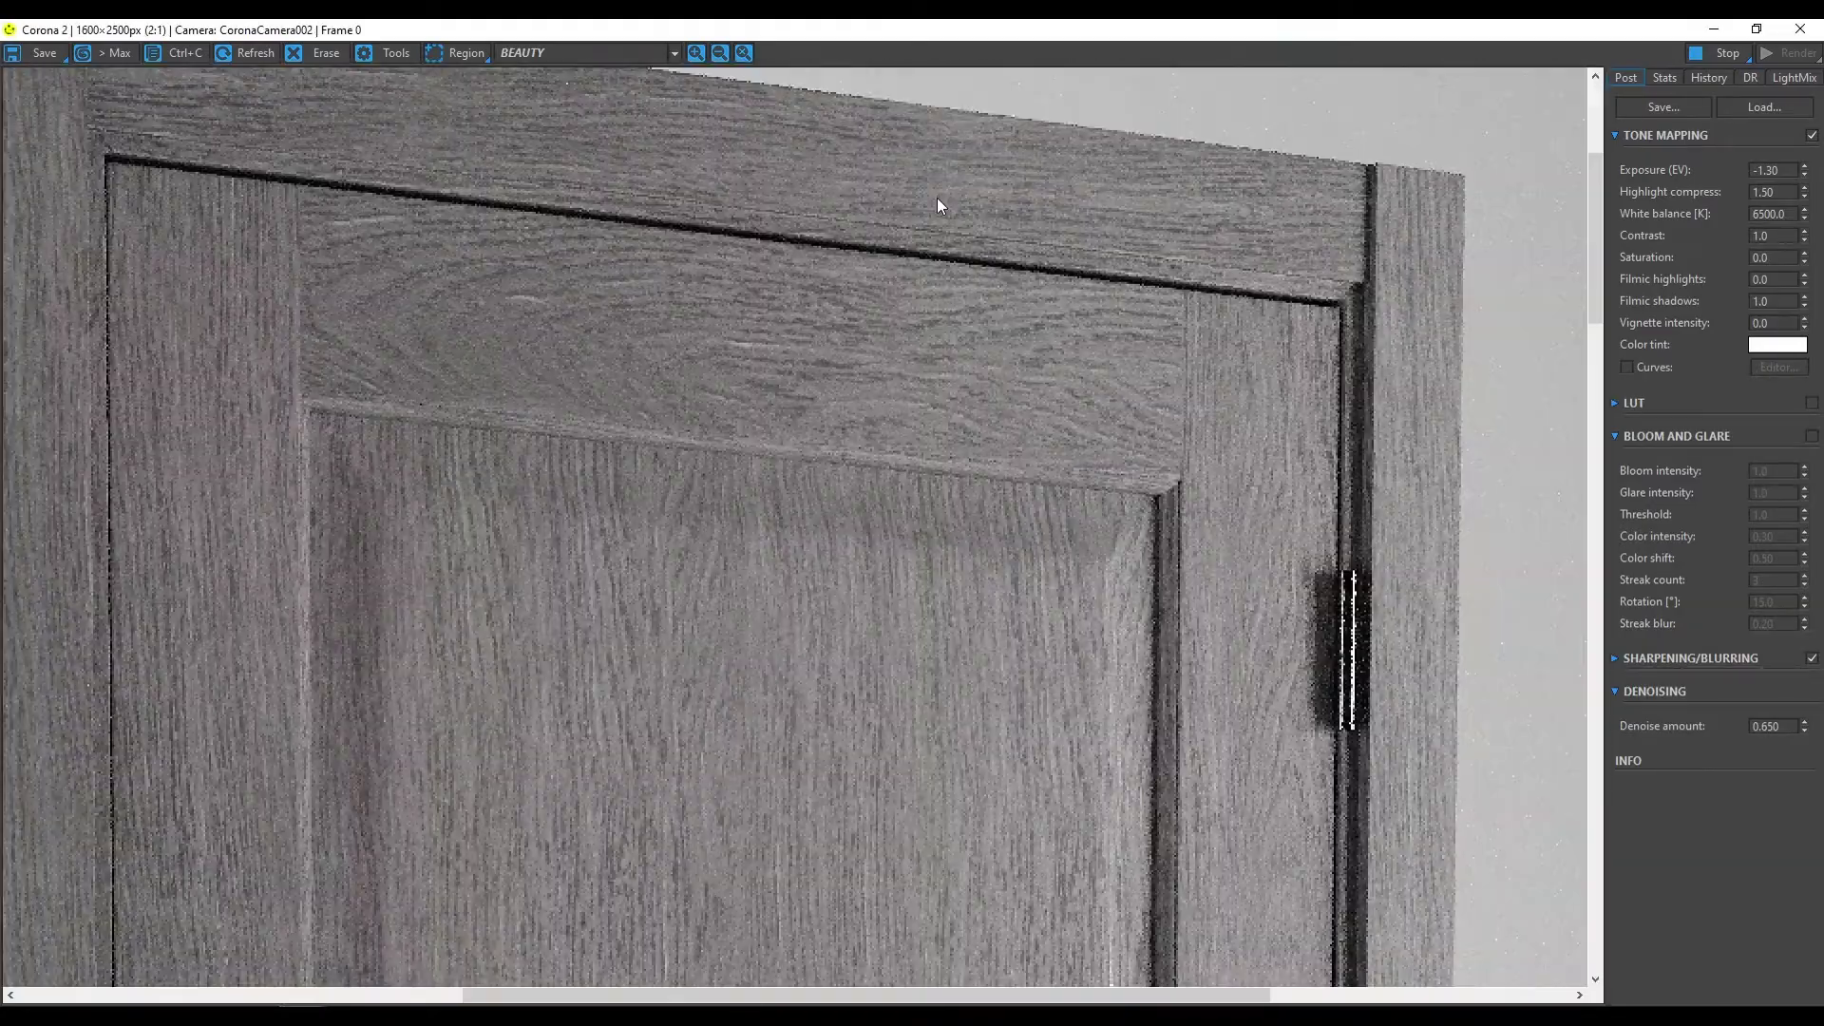
pyautogui.scroll(-2, 936, 196)
pyautogui.scroll(1, 760, 352)
pyautogui.scroll(-1, 767, 363)
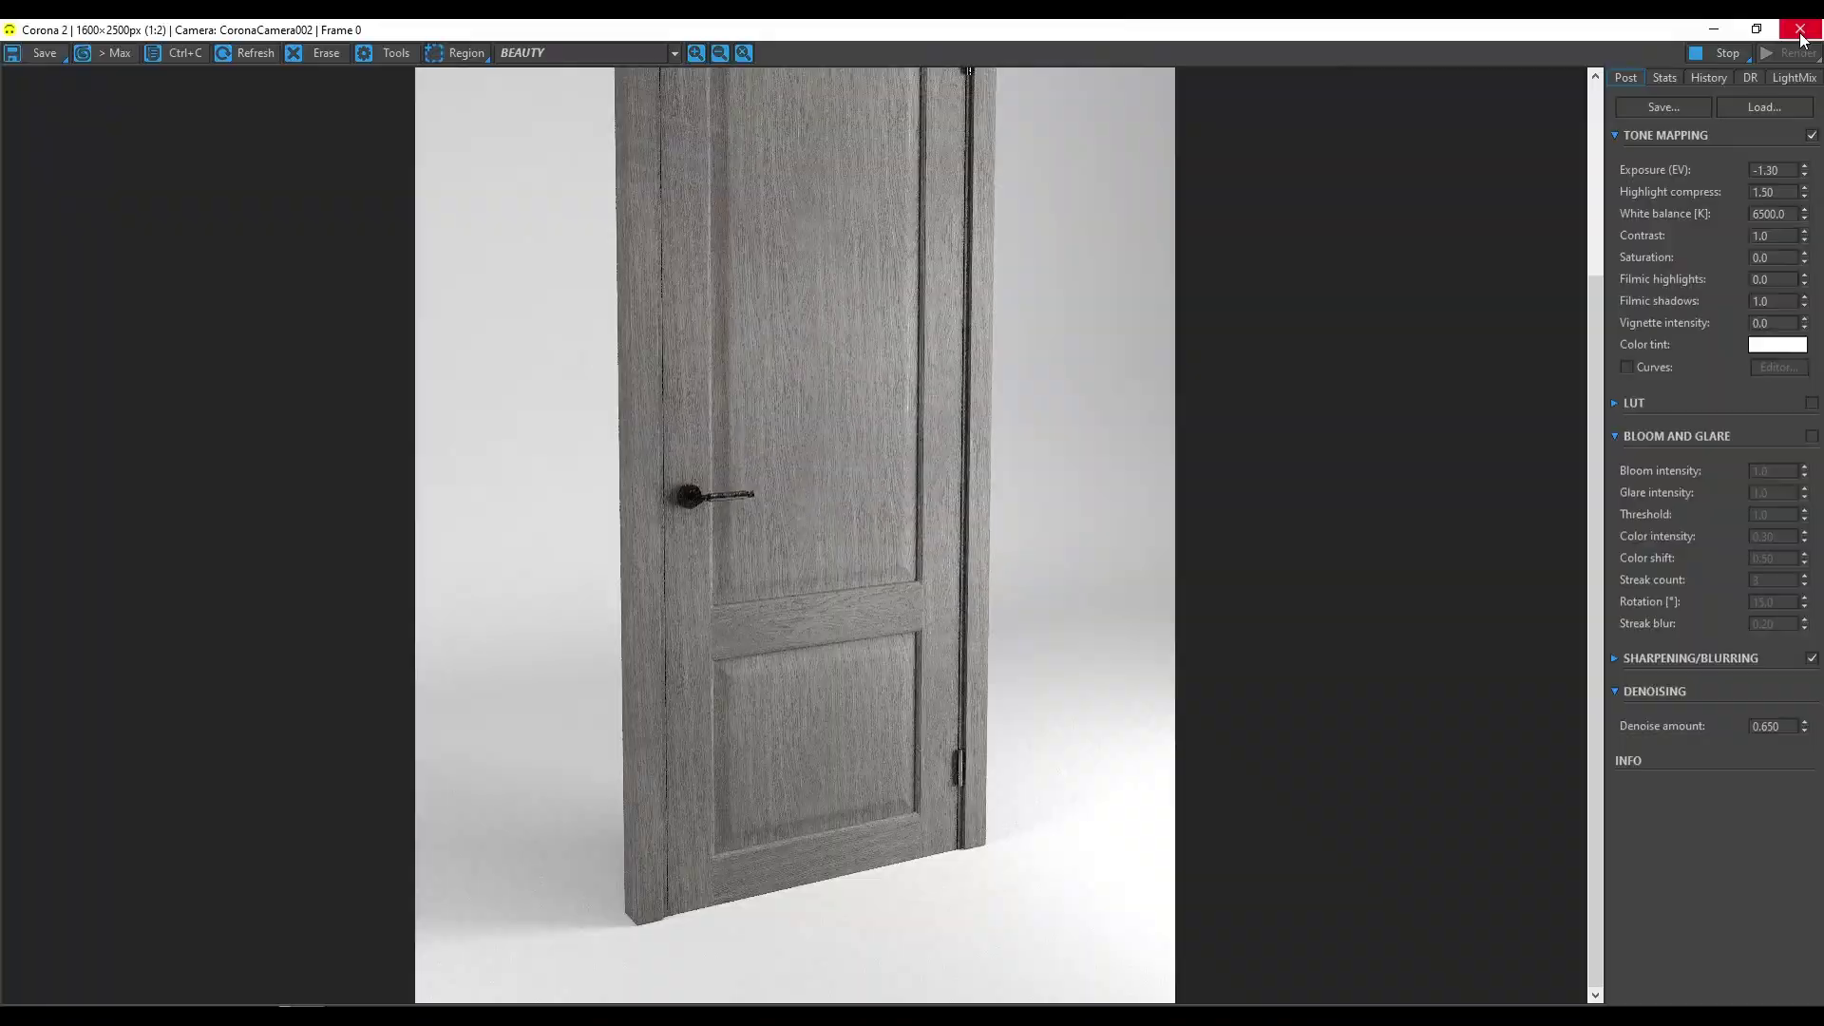
pyautogui.click(1802, 38)
pyautogui.click(1181, 485)
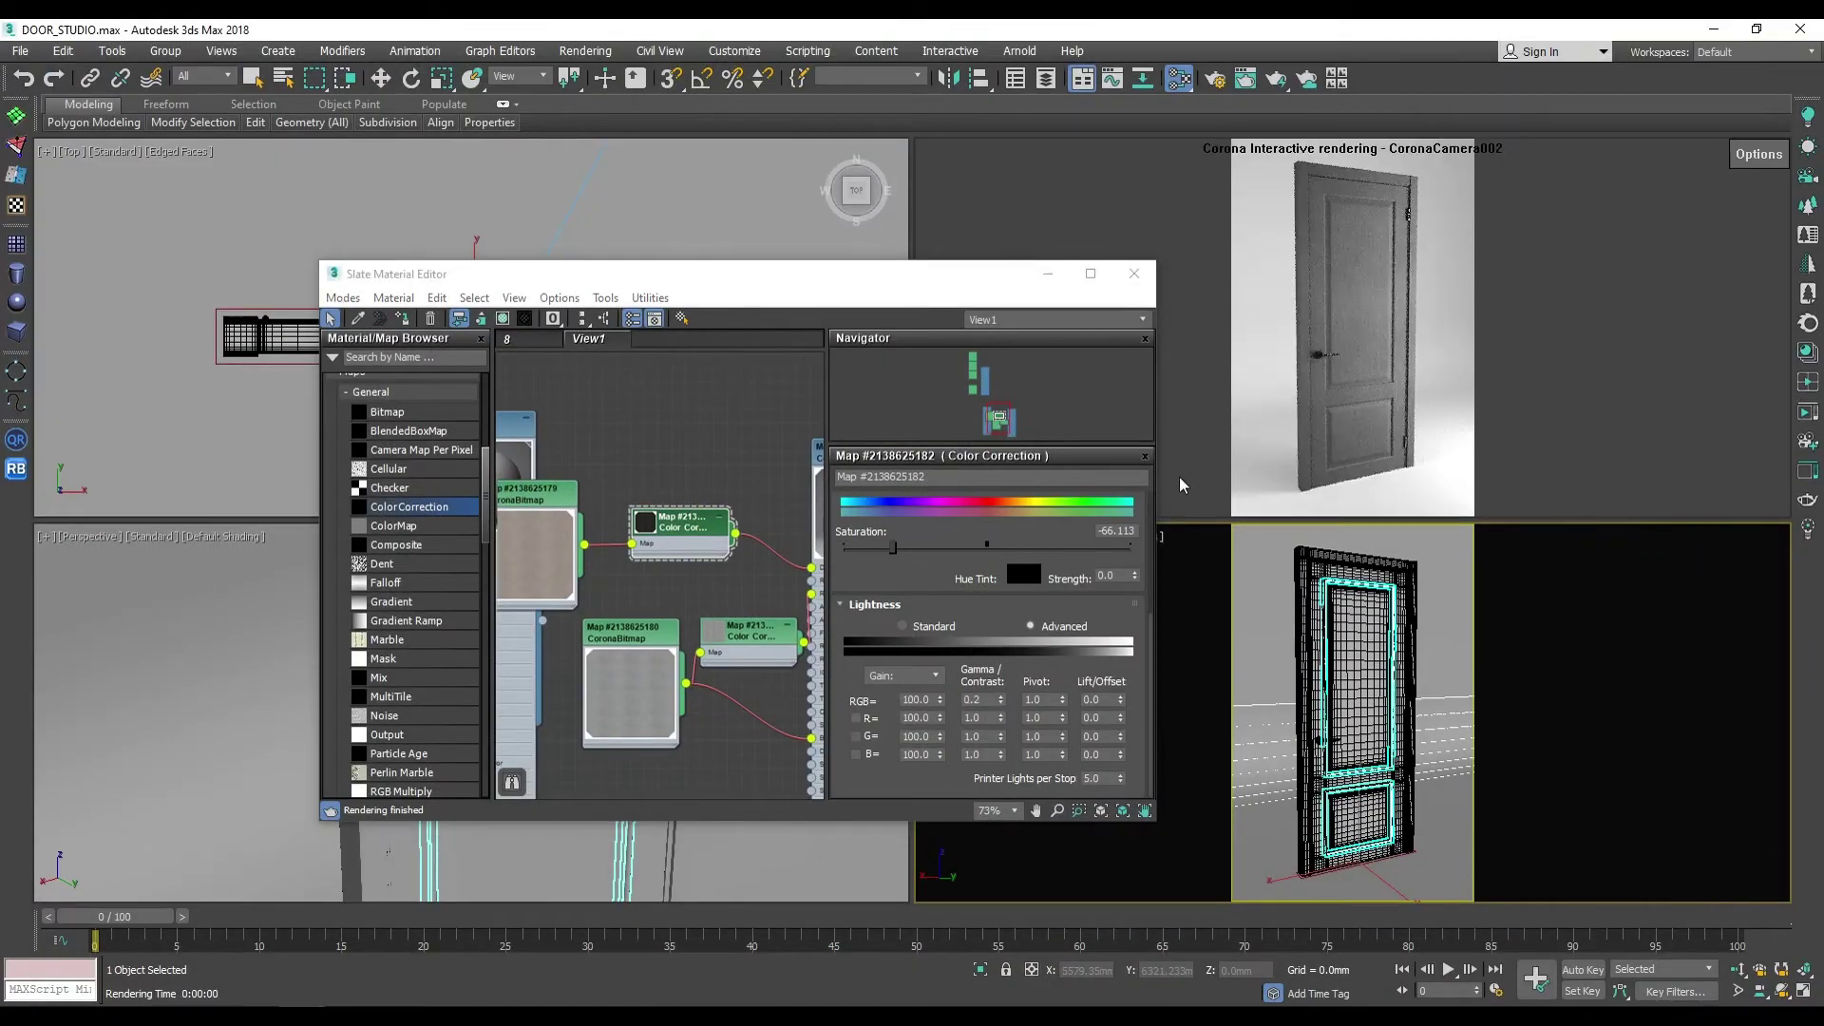
# Step: With the glossiness correction's RGB gain at 60, select Material #32 and re-render the door
pyautogui.moveTo(665, 274); pyautogui.dragTo(440, 293)
pyautogui.scroll(-2, 456, 608)
pyautogui.click(67, 713)
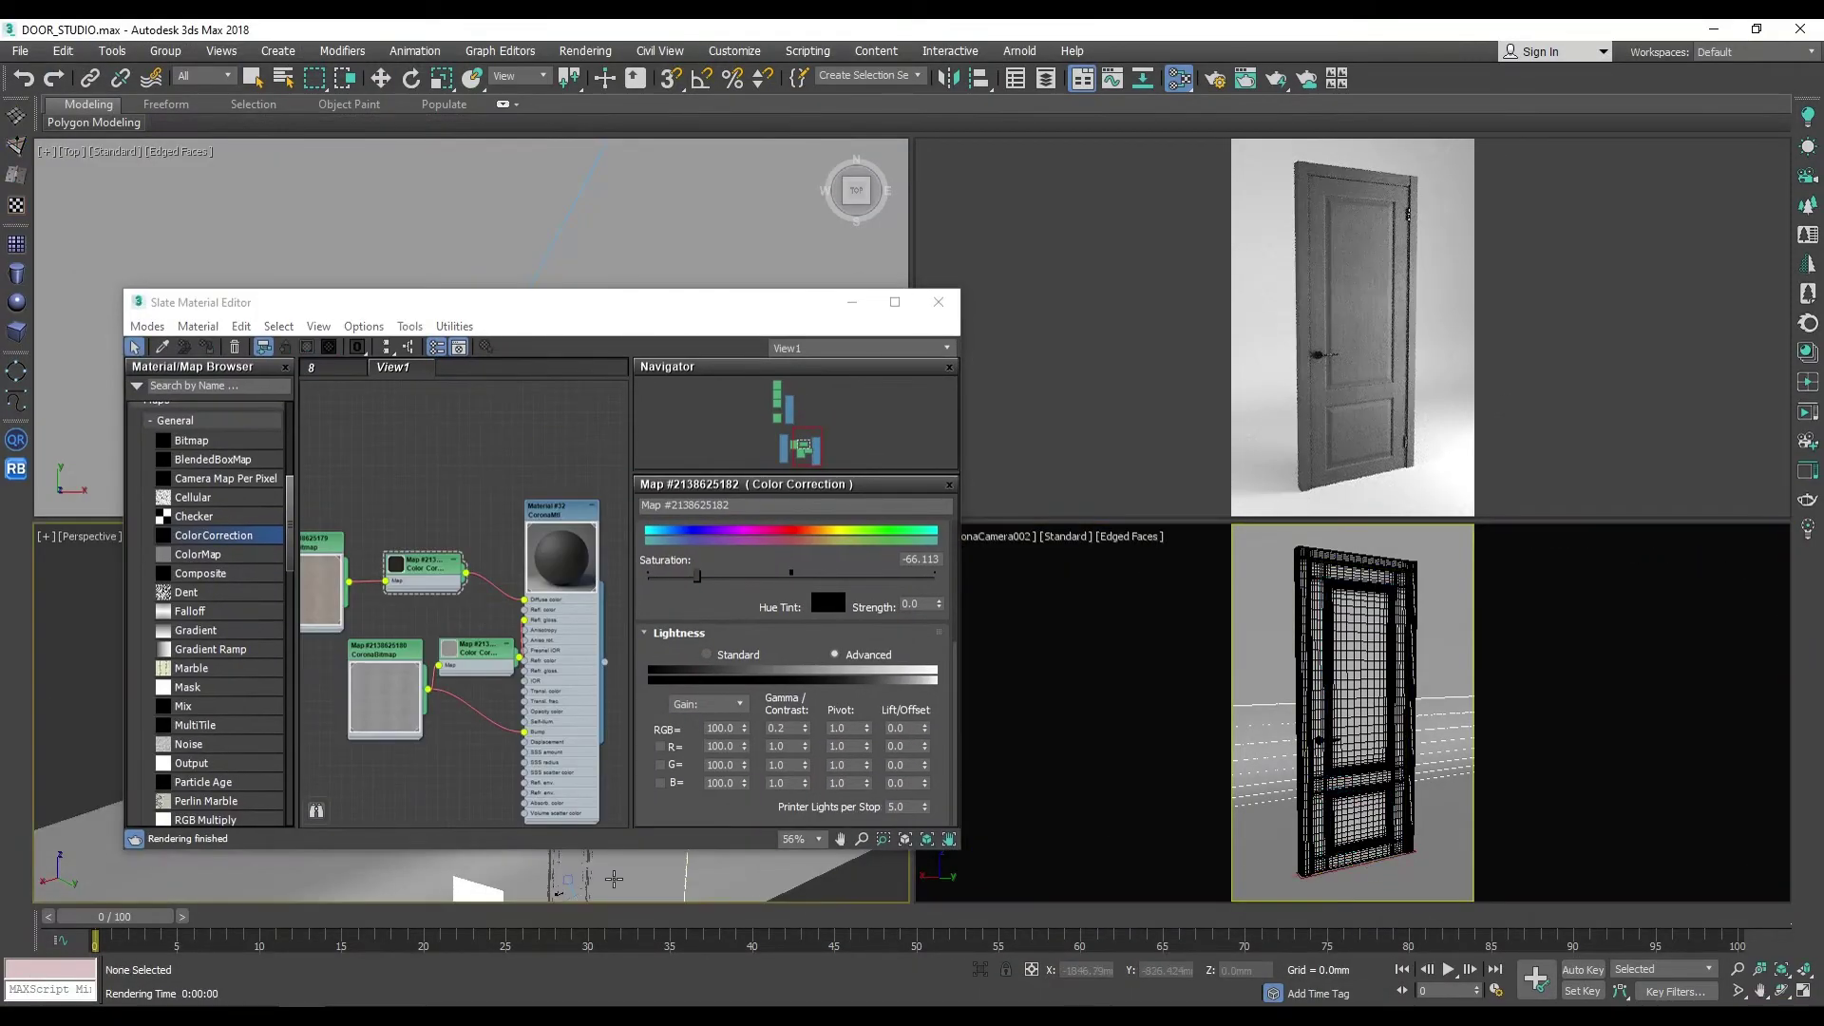
pyautogui.moveTo(487, 611); pyautogui.dragTo(459, 602, button='middle')
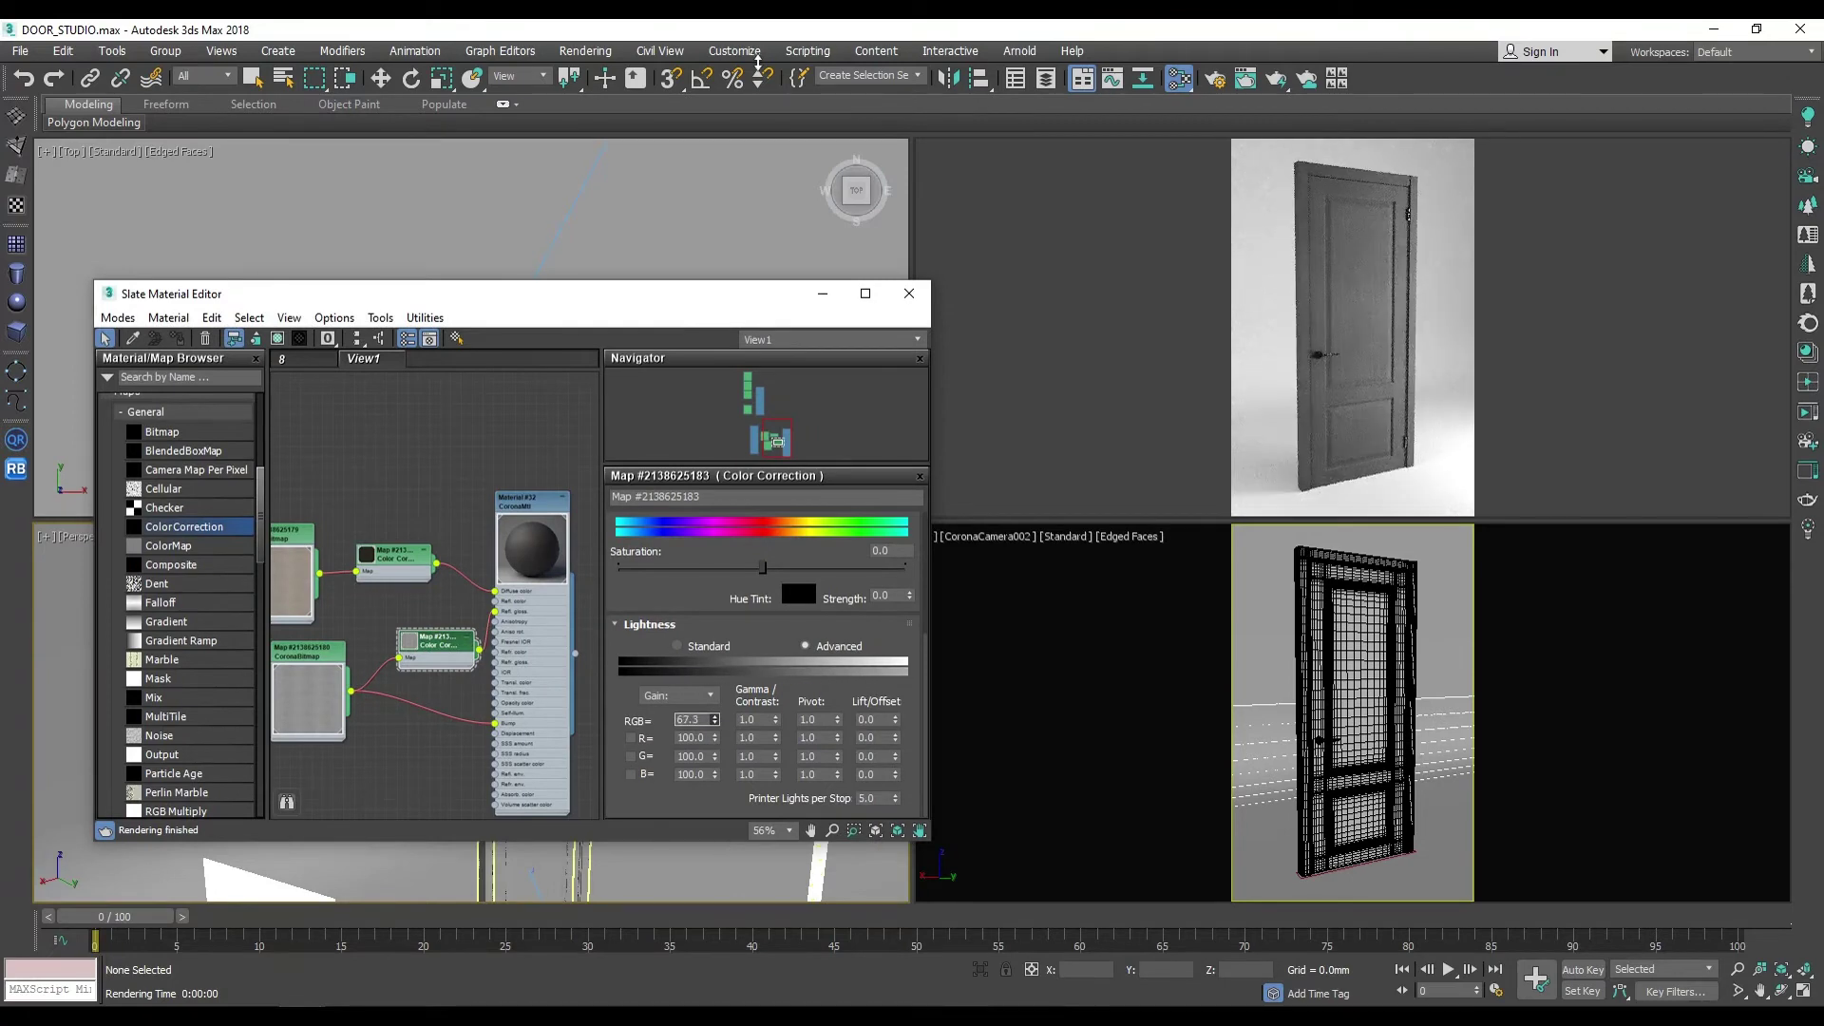
pyautogui.click(531, 546)
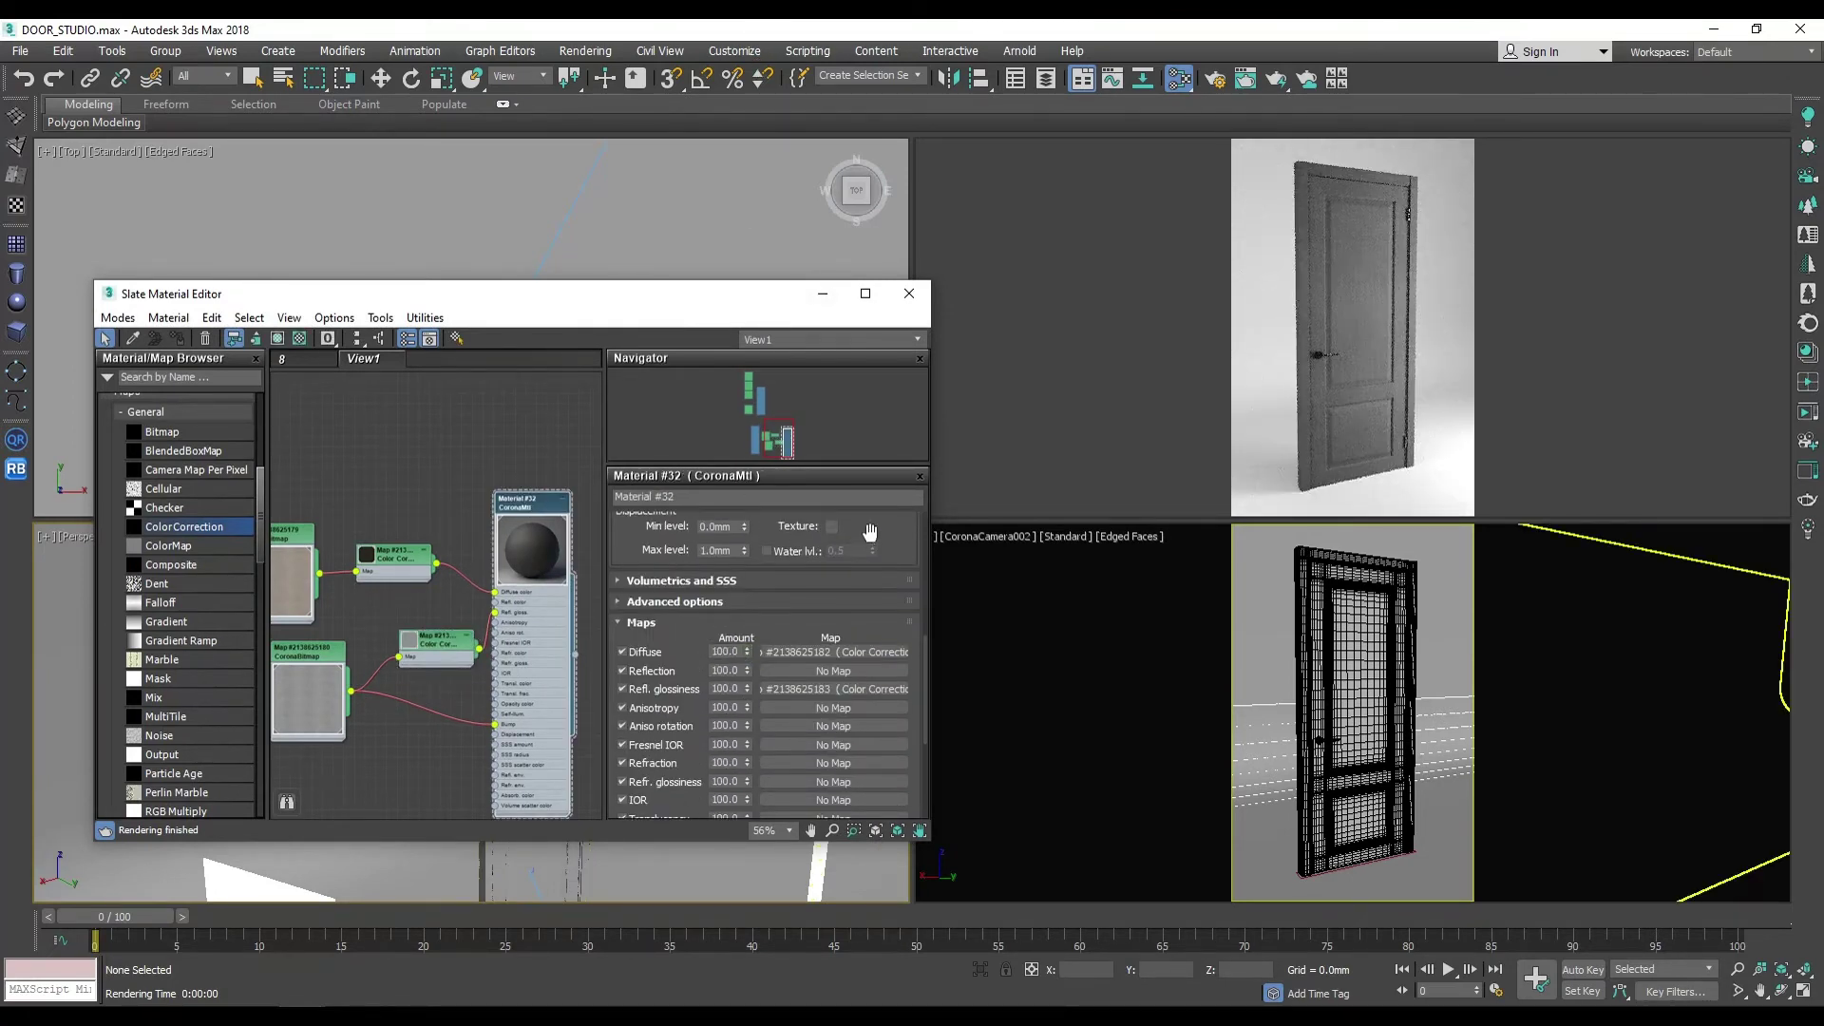
pyautogui.press('m')
pyautogui.hotkey('shift', 'q')
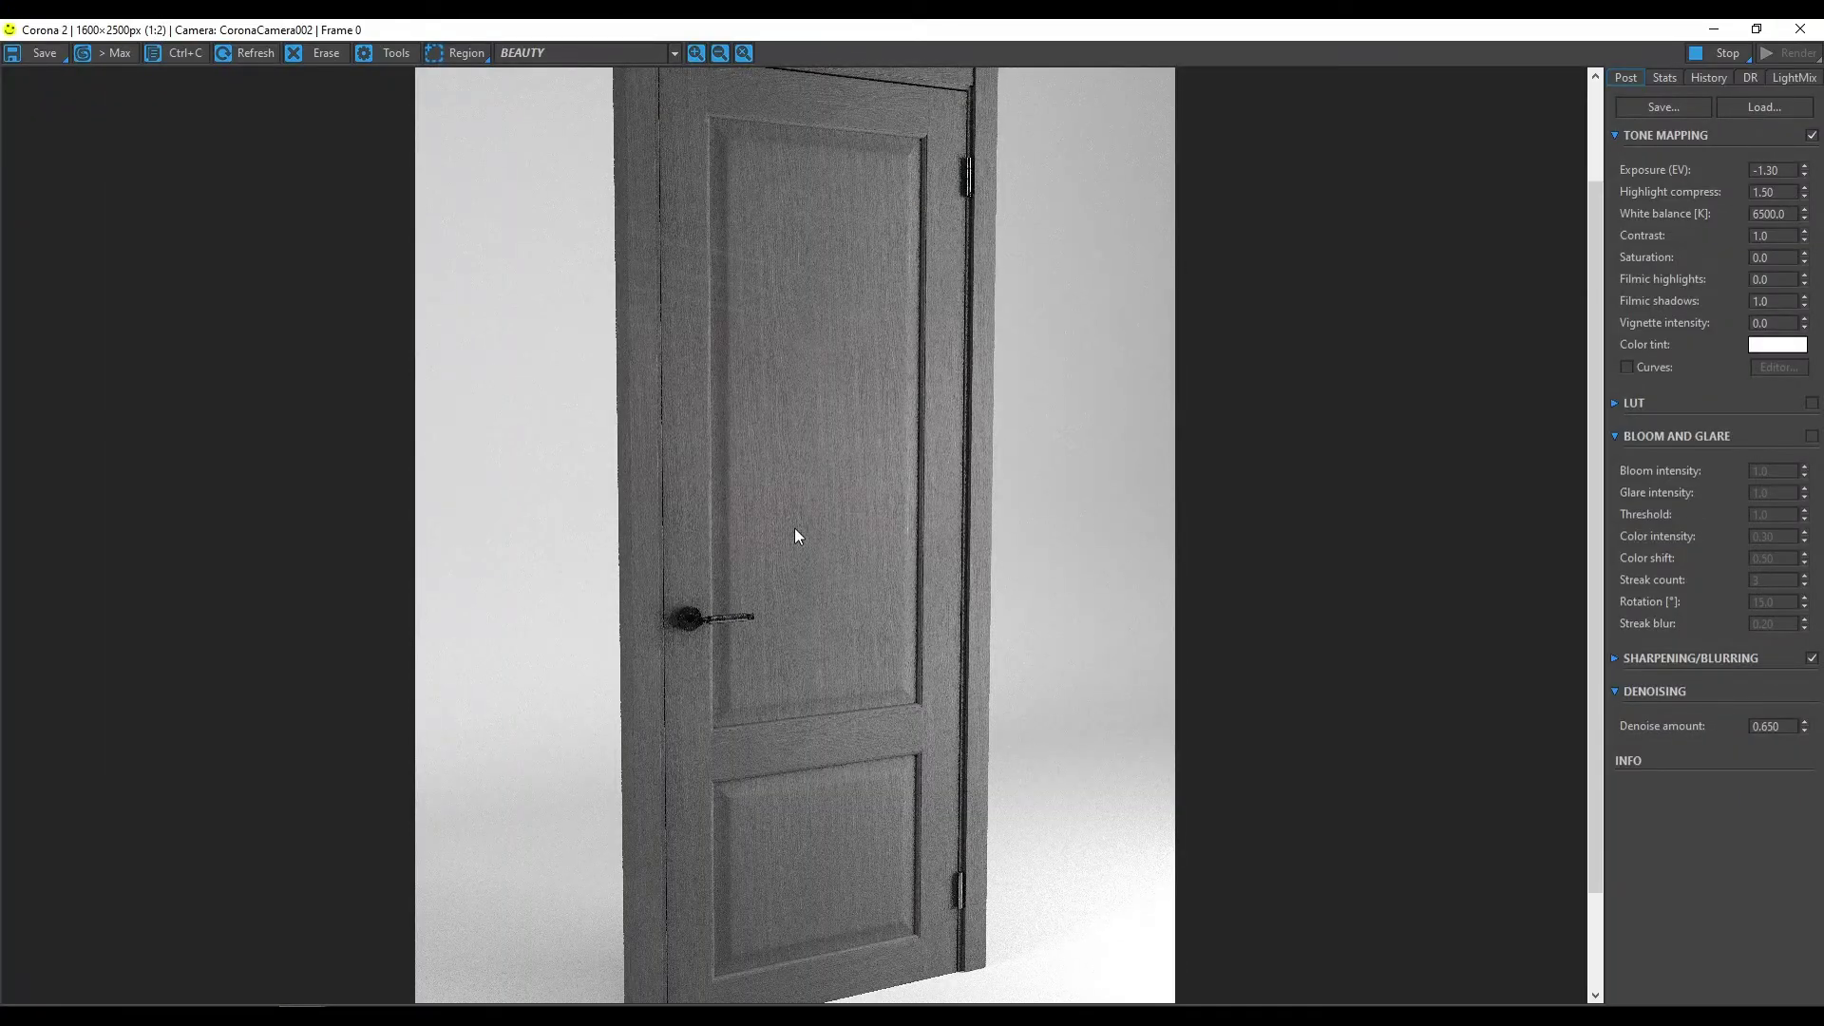
# Step: Scroll-zoom around the new render to inspect the door's grain and handle
pyautogui.scroll(1, 665, 504)
pyautogui.scroll(1, 572, 382)
pyautogui.scroll(-2, 654, 310)
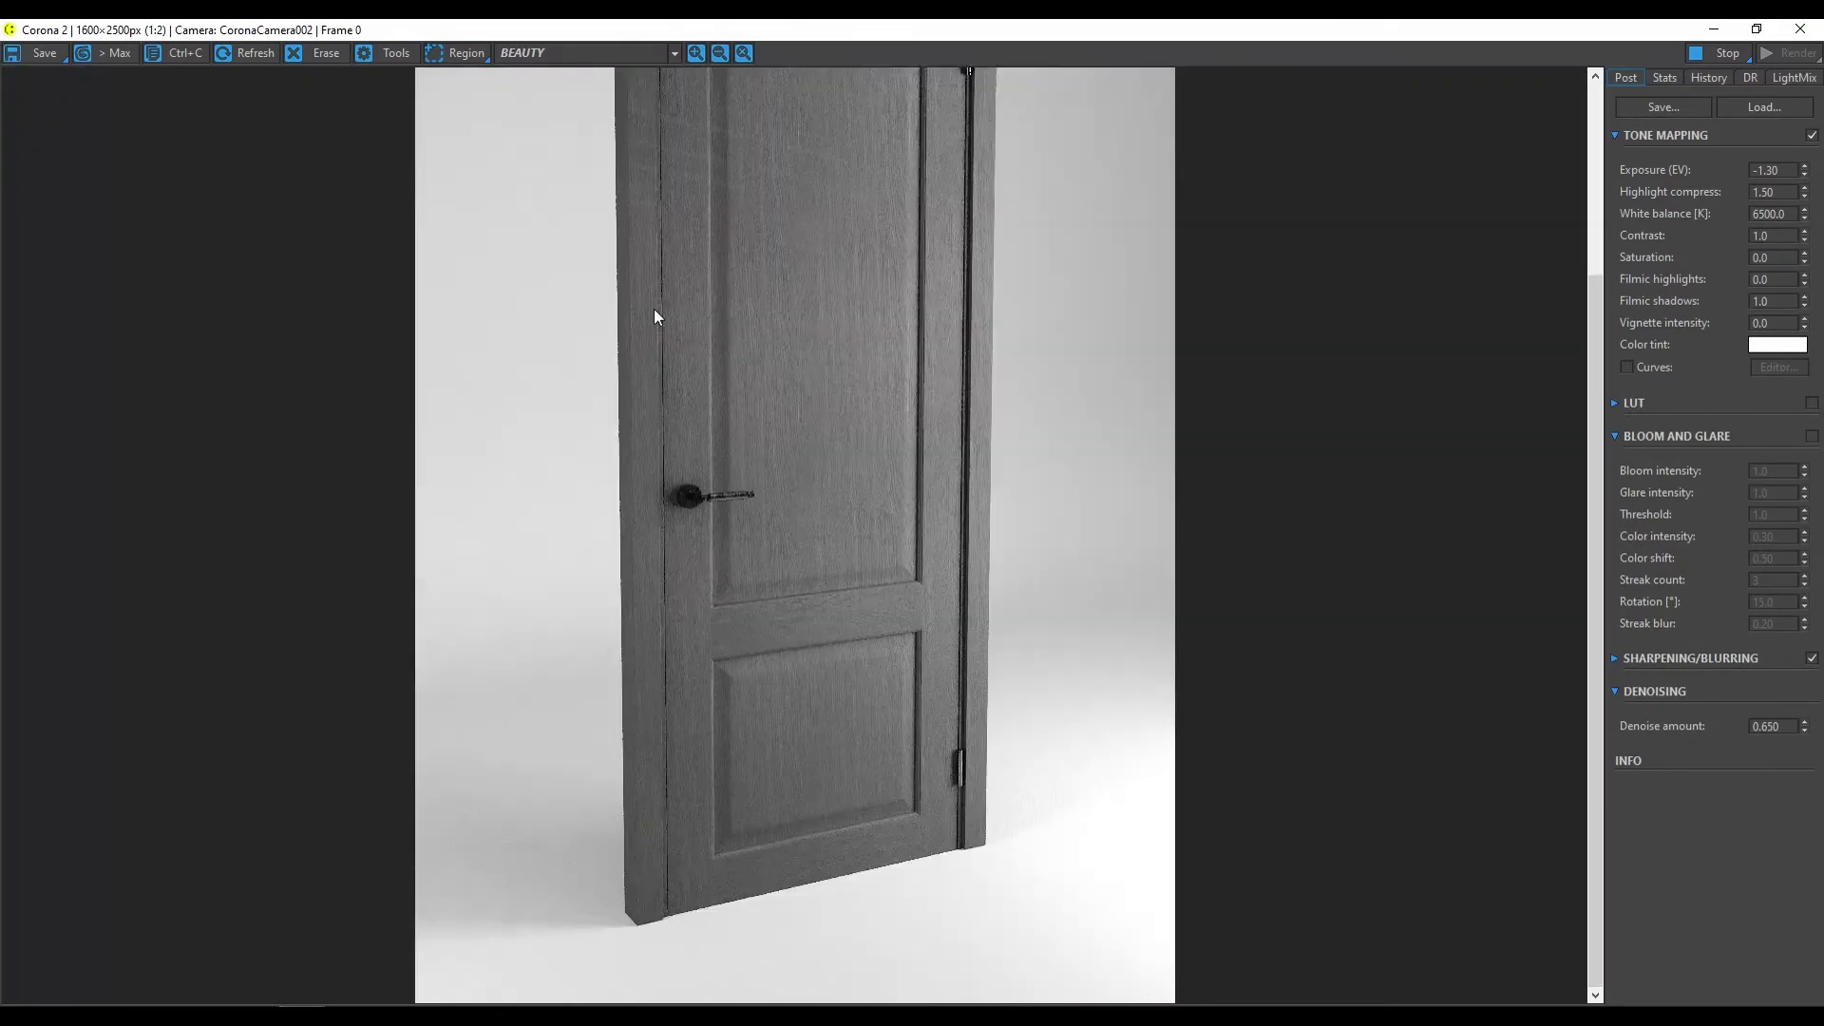
pyautogui.scroll(2, 665, 311)
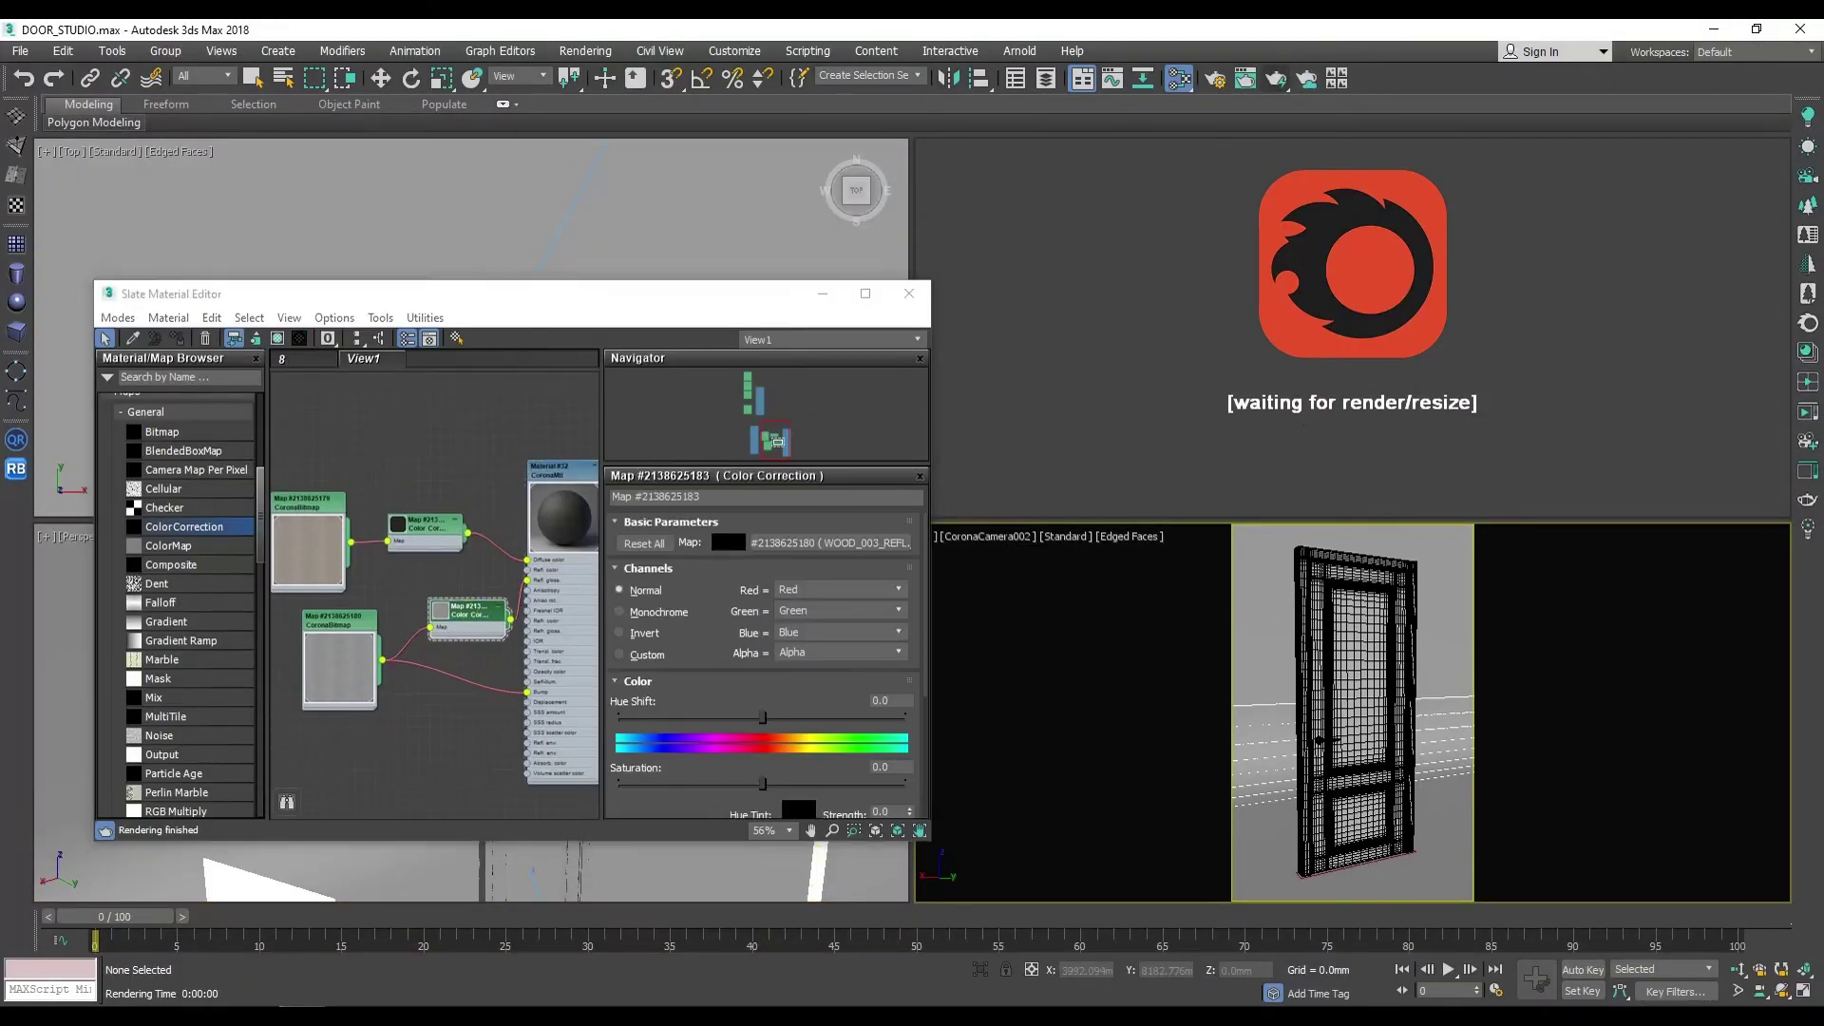
# Step: Set the glossiness Color Correction map's gamma to 0.55
pyautogui.scroll(-3, 700, 476)
pyautogui.doubleClick(750, 748)
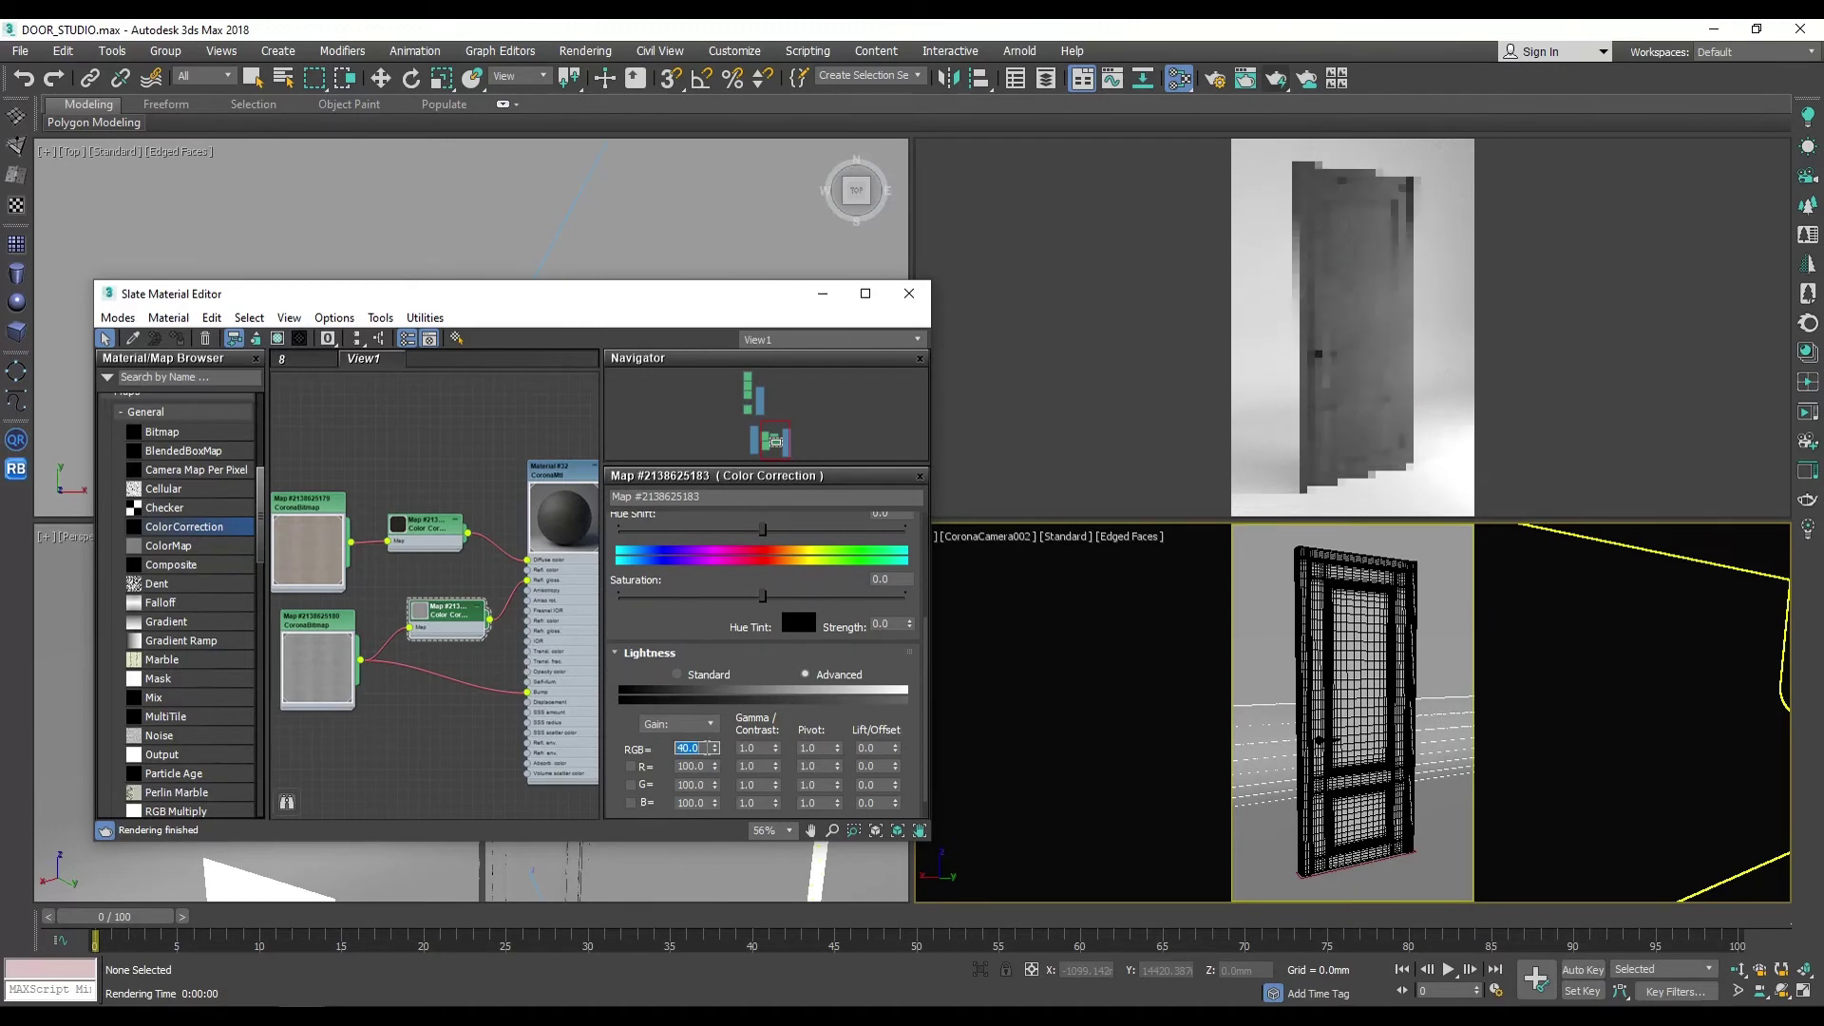
pyautogui.press('Return')
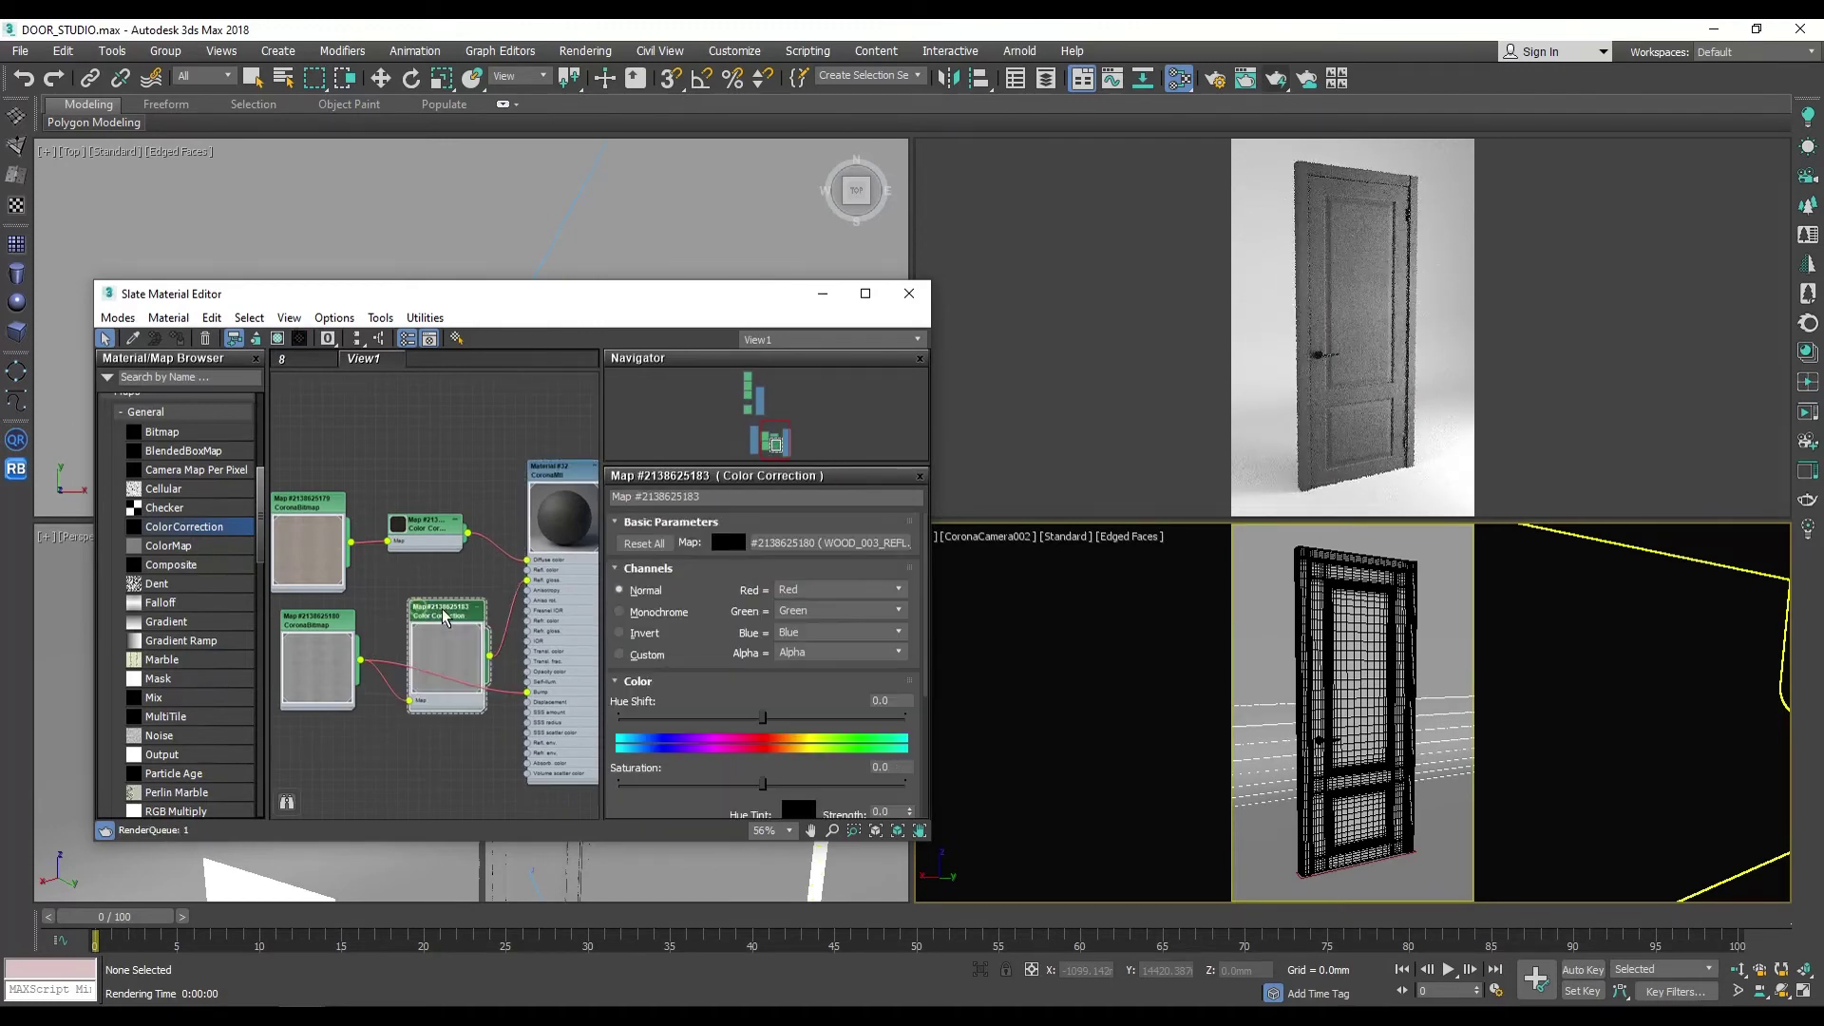
pyautogui.scroll(-2, 760, 665)
pyautogui.scroll(-2, 777, 729)
pyautogui.moveTo(776, 728); pyautogui.dragTo(780, 770)
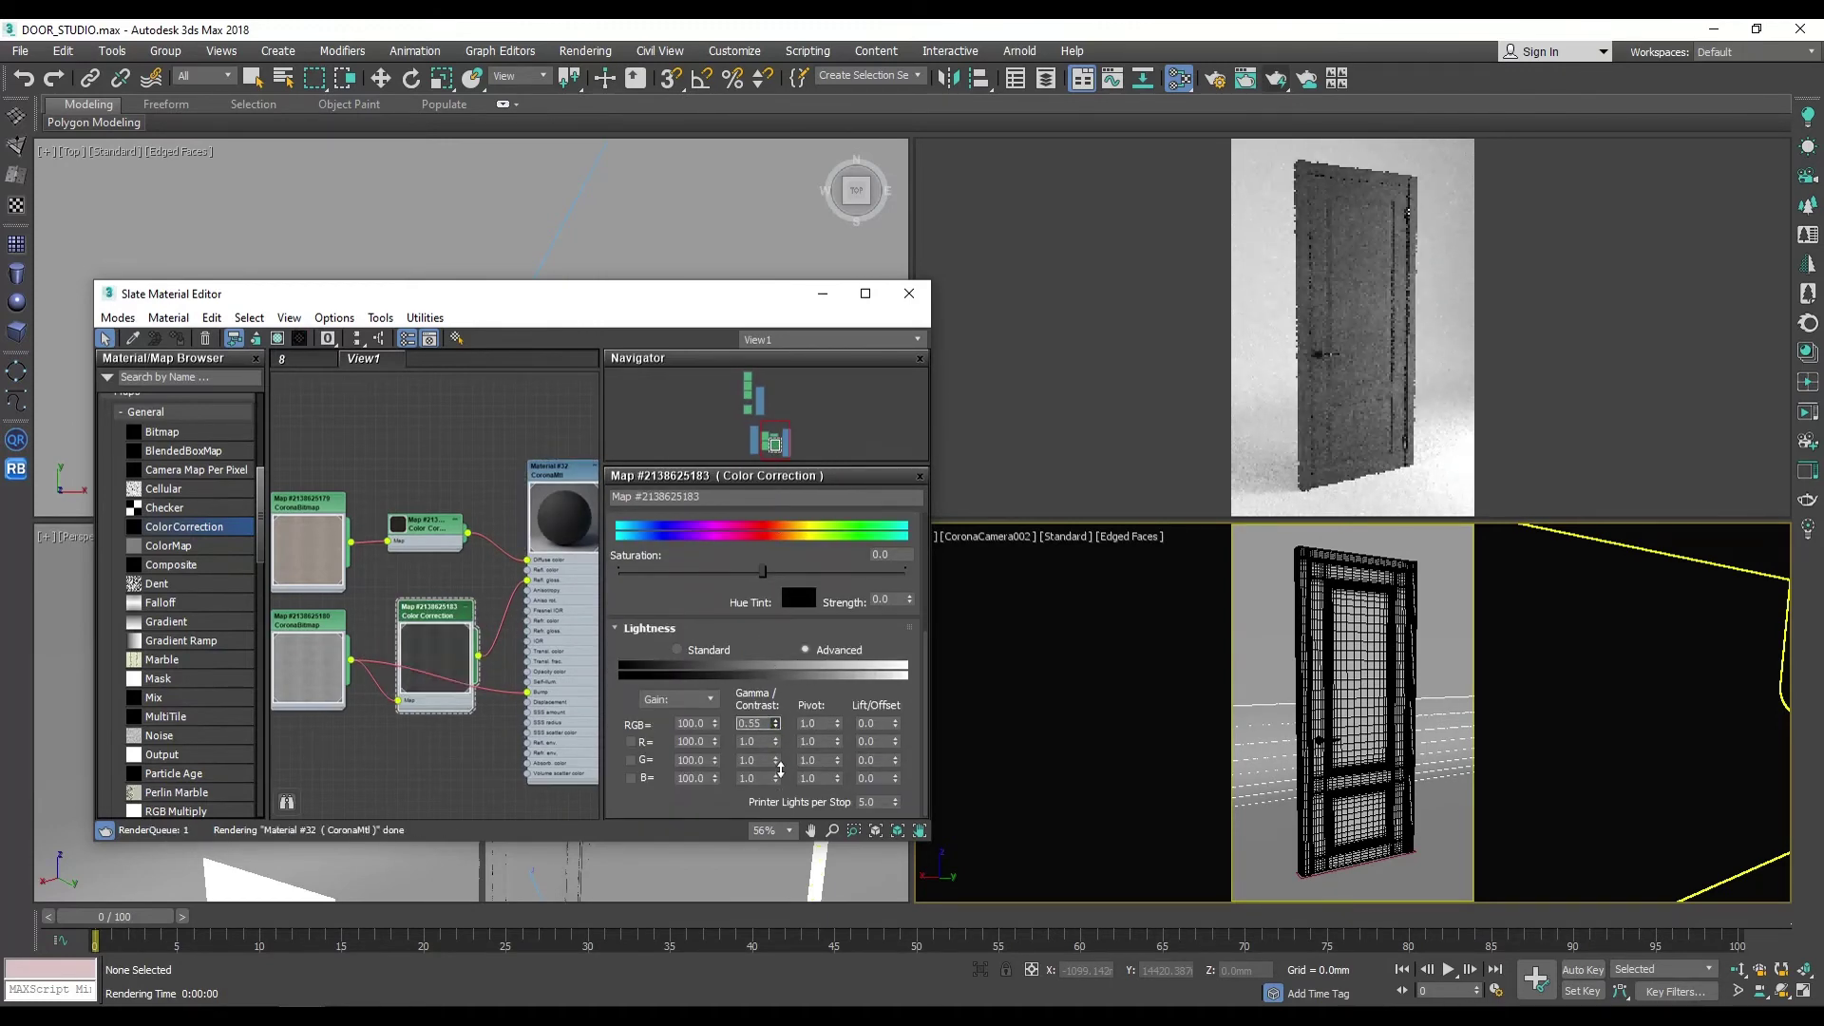
# Step: Set Material #32's reflection glossiness to 0.3
pyautogui.doubleClick(563, 470)
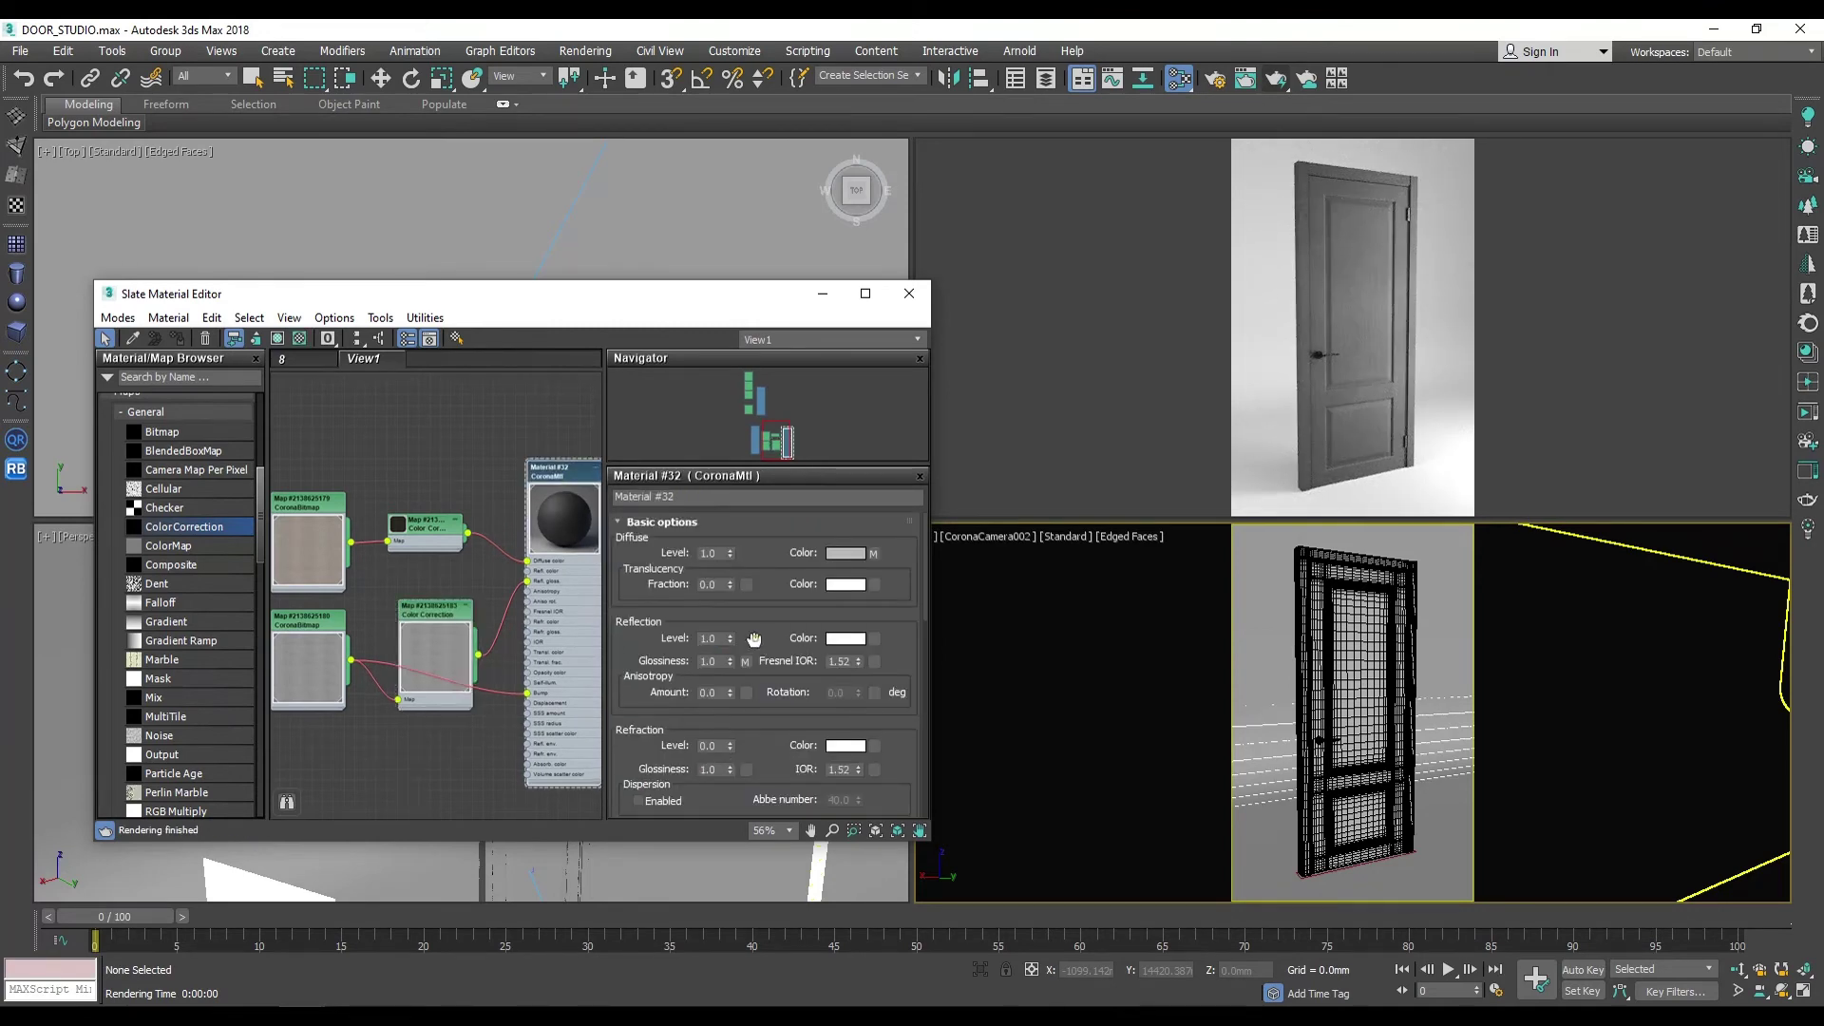
pyautogui.scroll(-1, 753, 640)
pyautogui.scroll(-5, 747, 624)
pyautogui.scroll(-5, 750, 623)
pyautogui.click(799, 547)
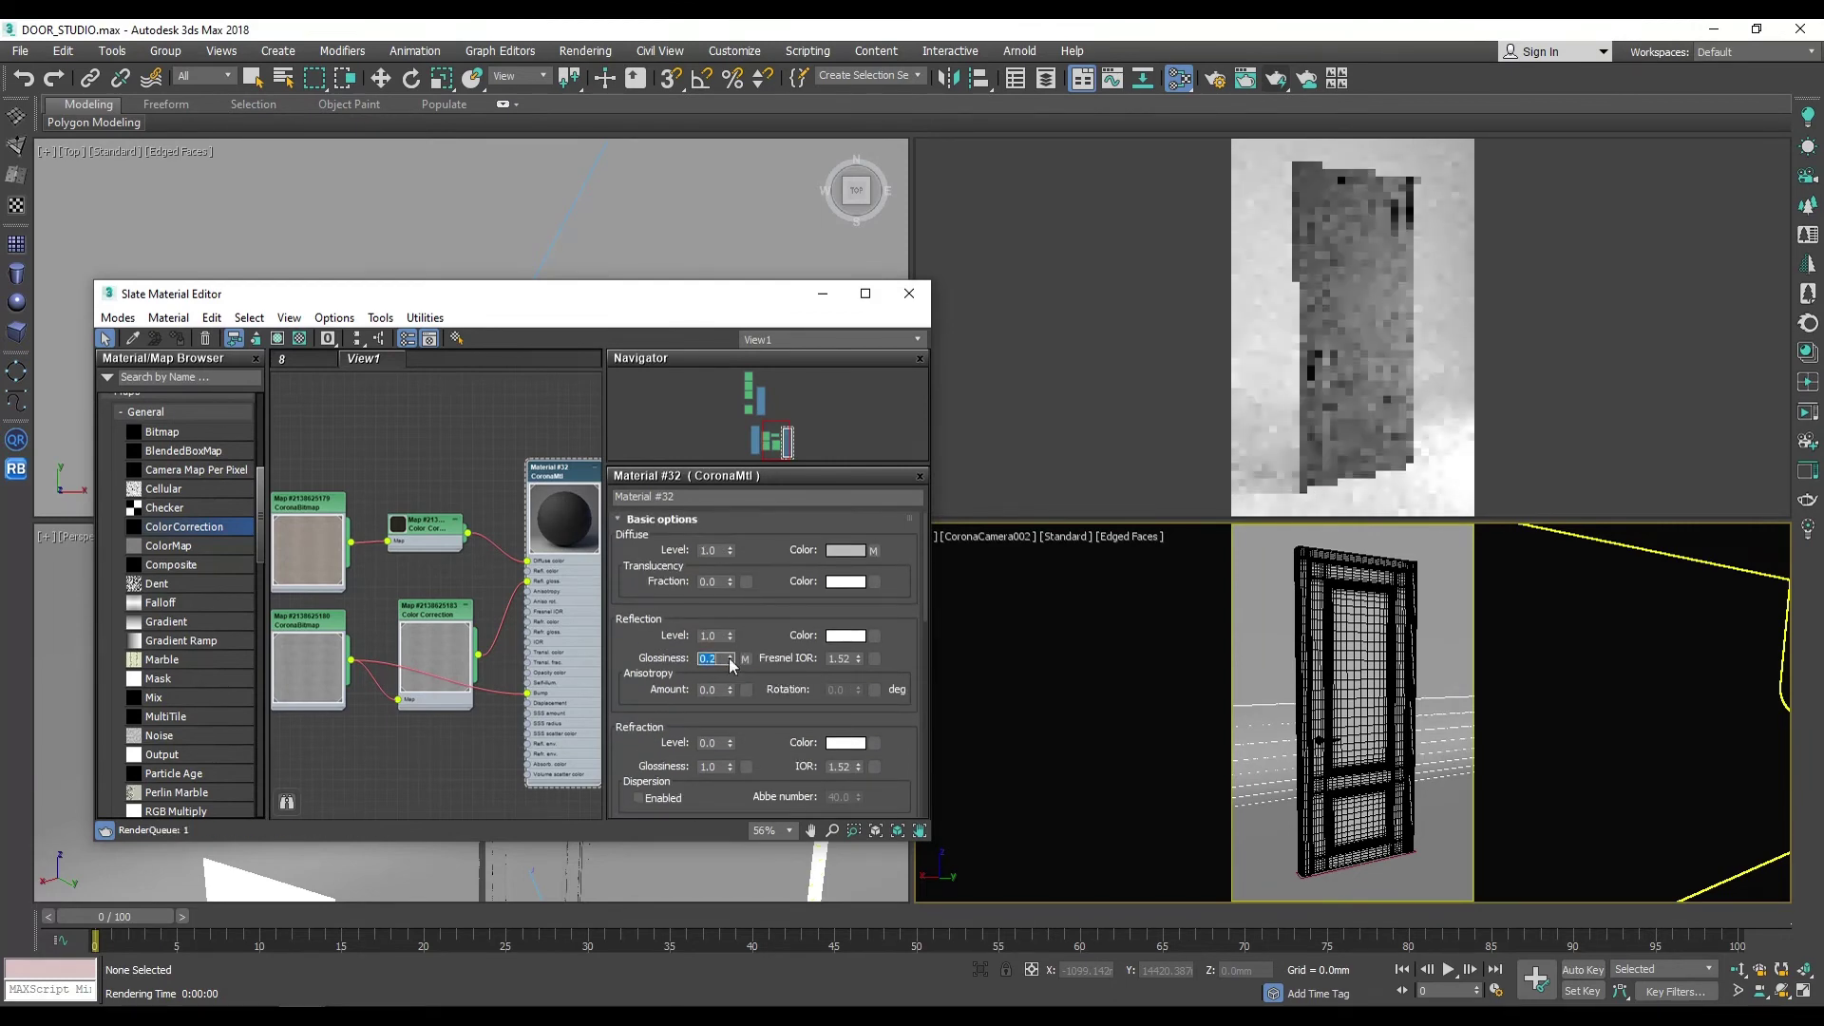
pyautogui.write('9')
pyautogui.moveTo(726, 333); pyautogui.dragTo(724, 321)
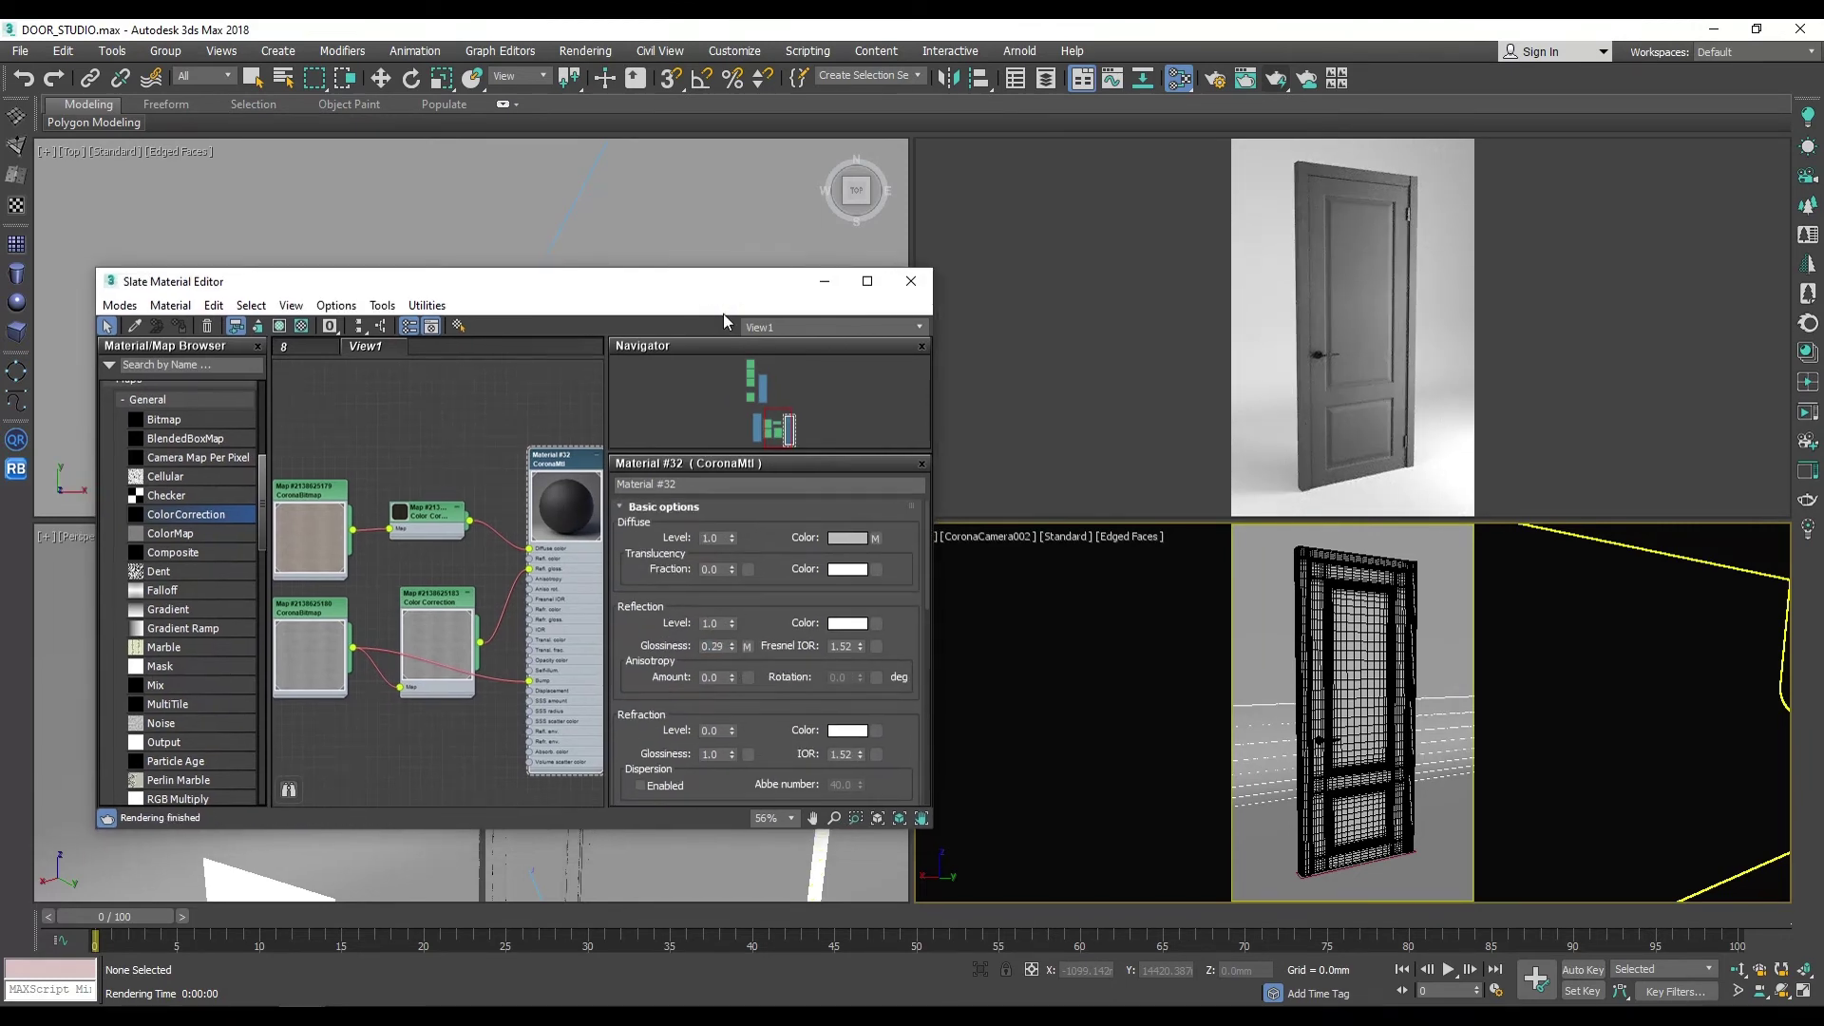
pyautogui.write('0.3')
pyautogui.press('Return')
# Step: Set the reflection level to 0.8, briefly trying 0 before restoring it
pyautogui.doubleClick(710, 626)
pyautogui.write('0.8')
pyautogui.press('Return')
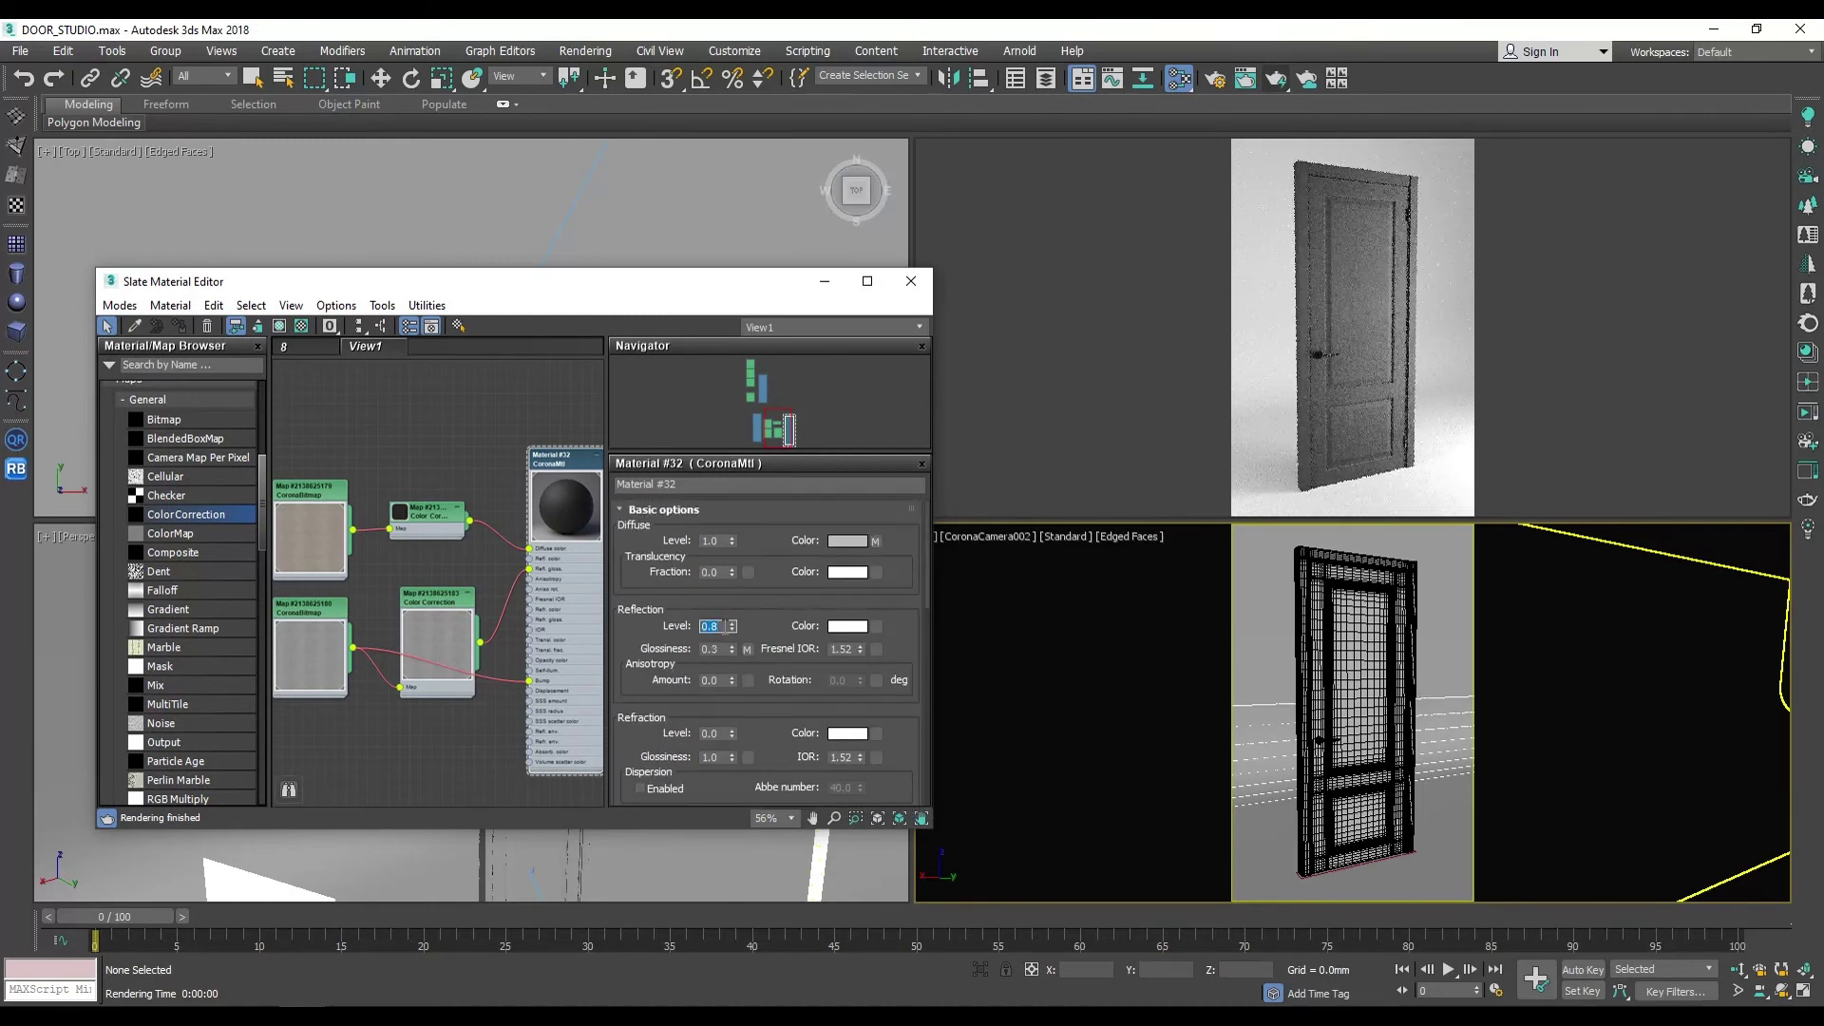
pyautogui.write('0')
pyautogui.press('Return')
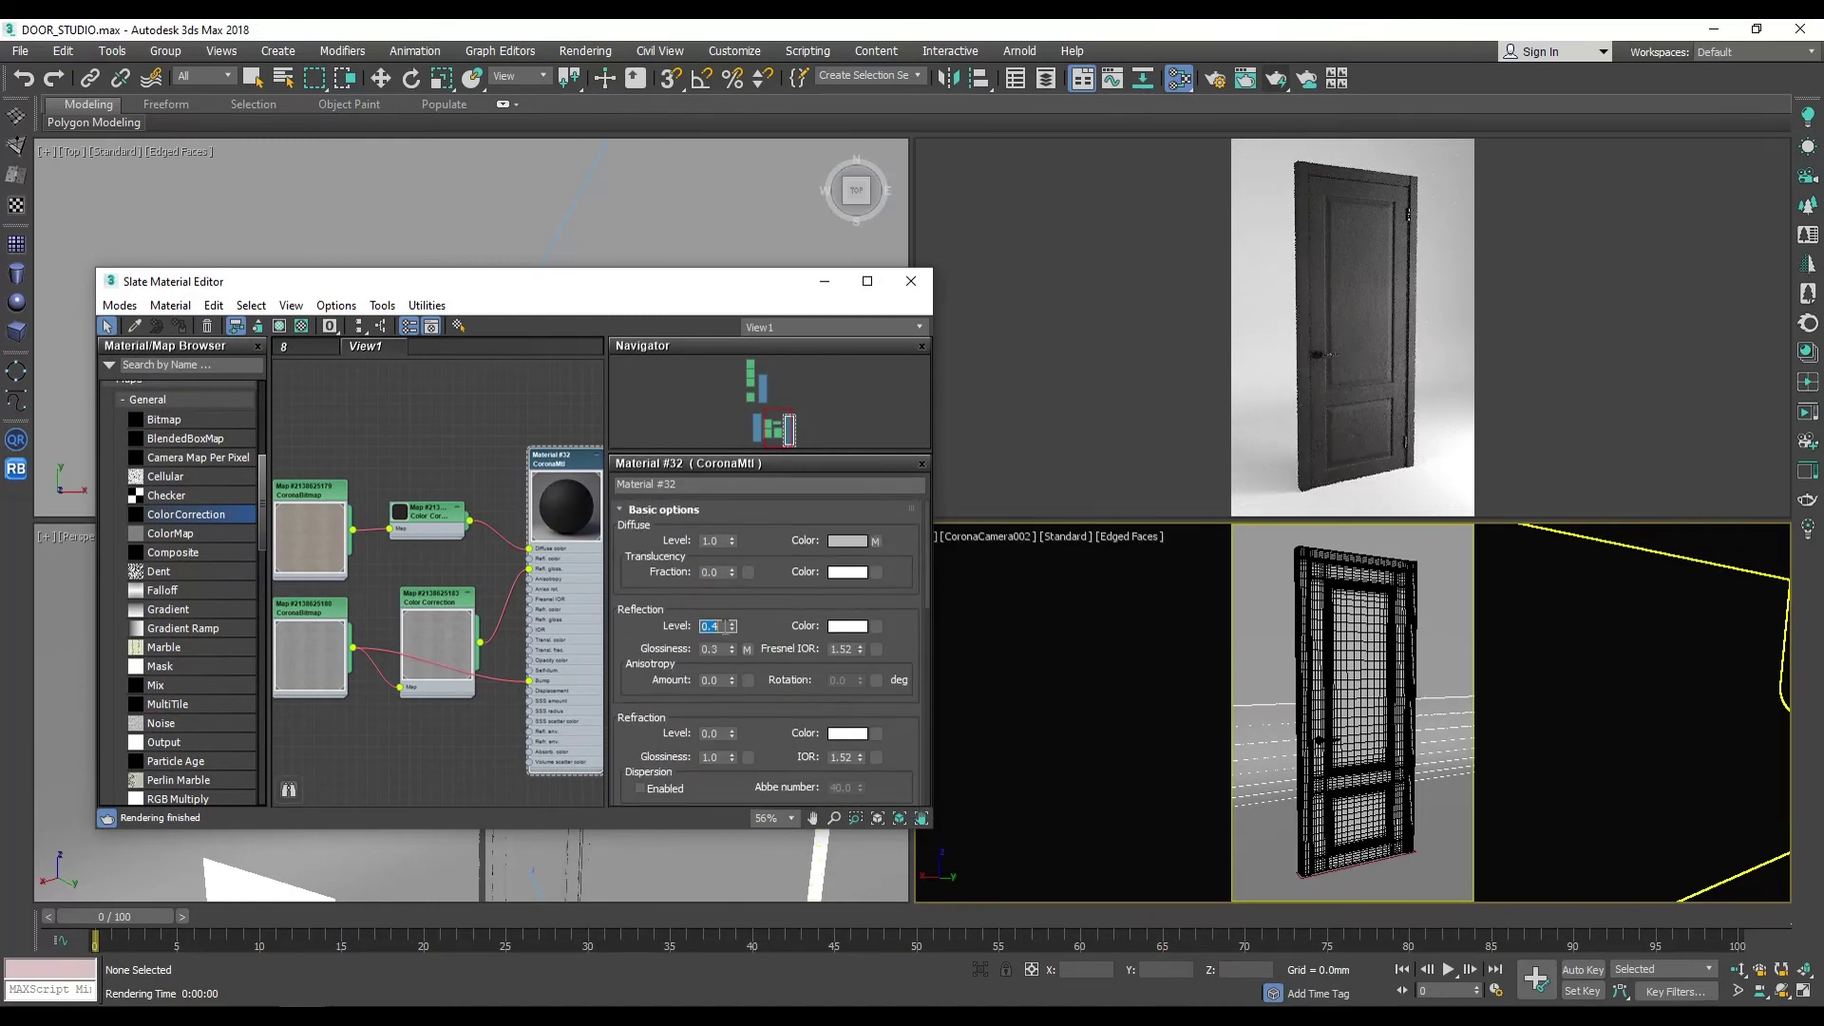
pyautogui.write('0.8')
pyautogui.press('Return')
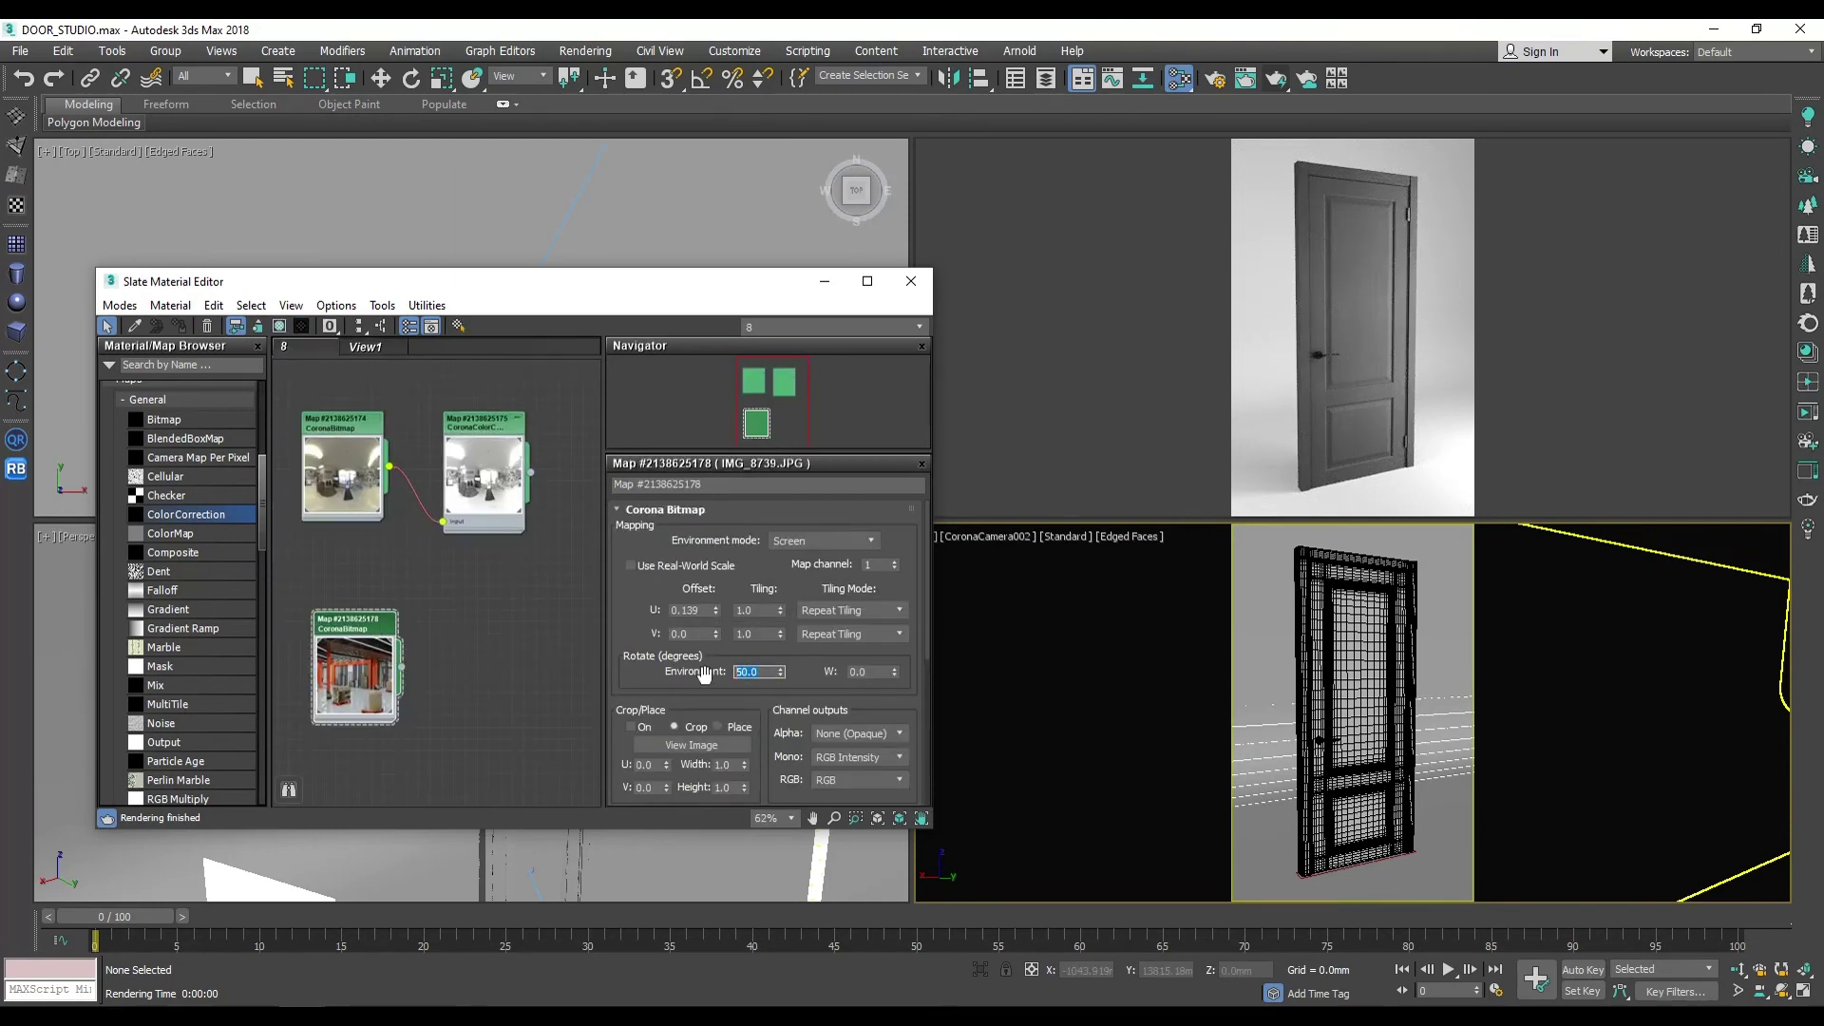
# Step: Close the Slate editor and render the door with the revised grey wood material in Corona
pyautogui.click(823, 281)
pyautogui.press('F10')
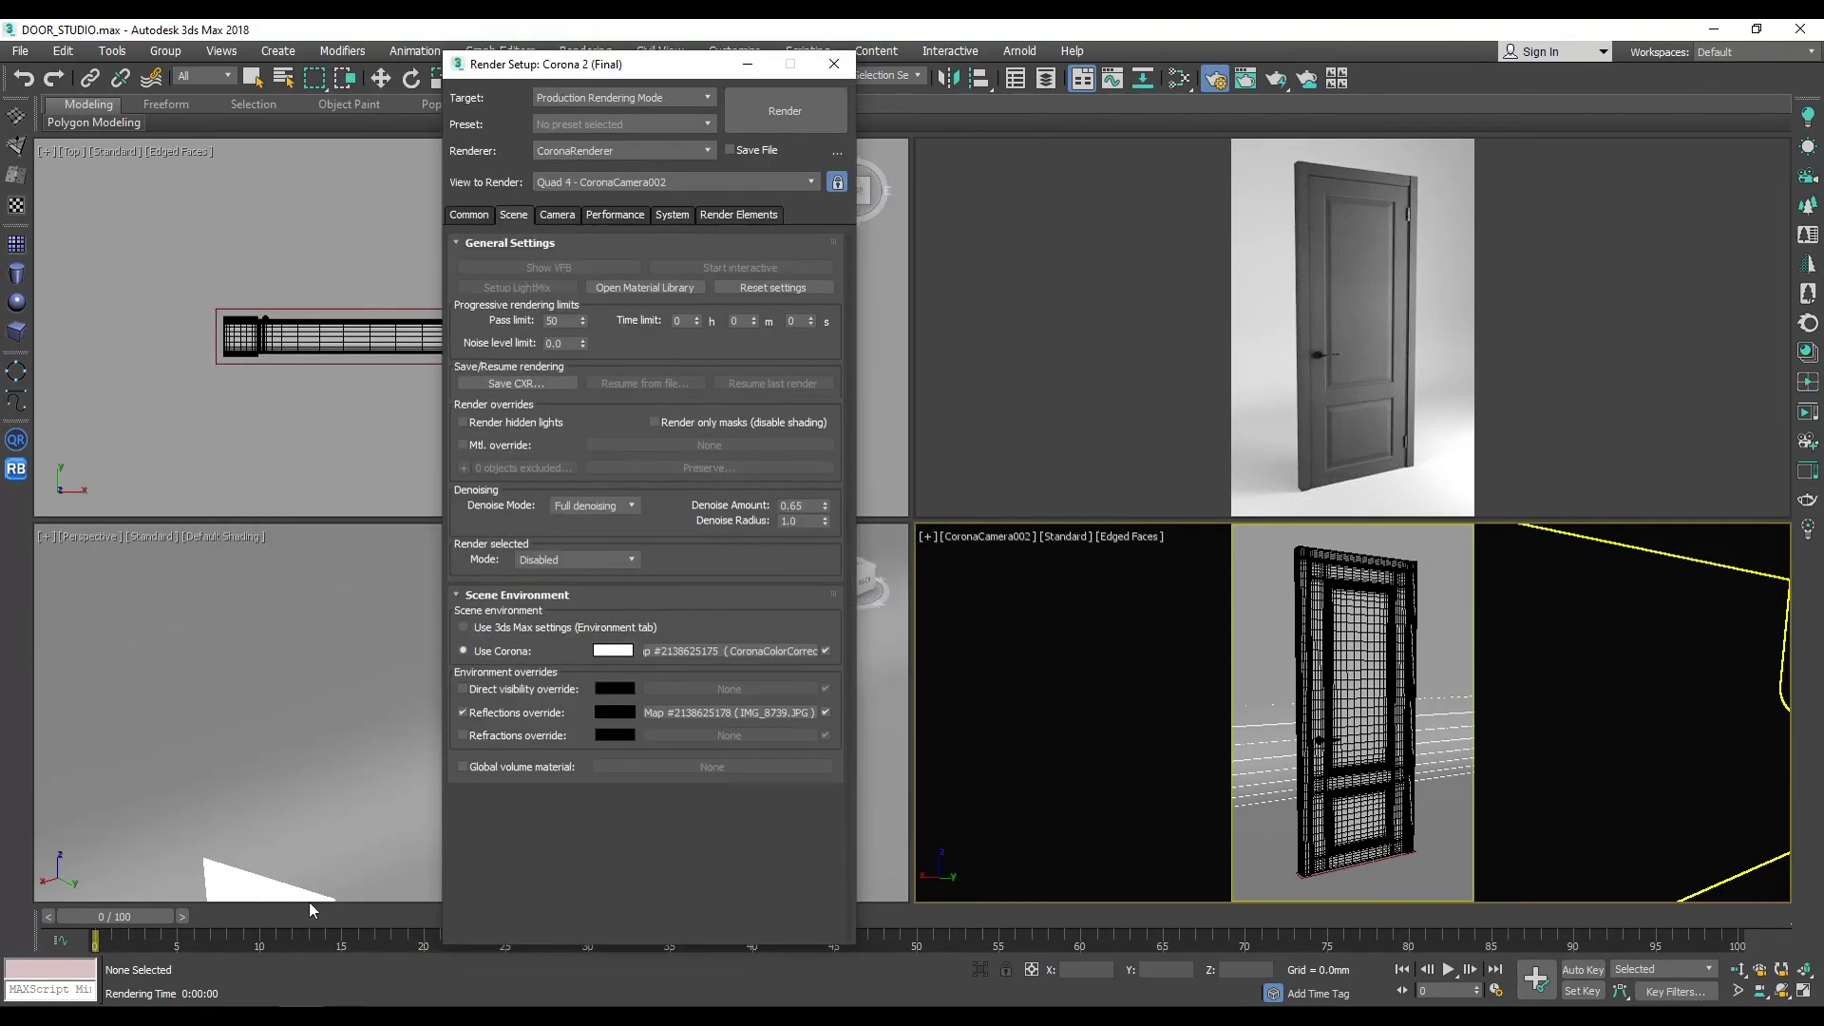
pyautogui.click(833, 64)
pyautogui.hotkey('shift', 'q')
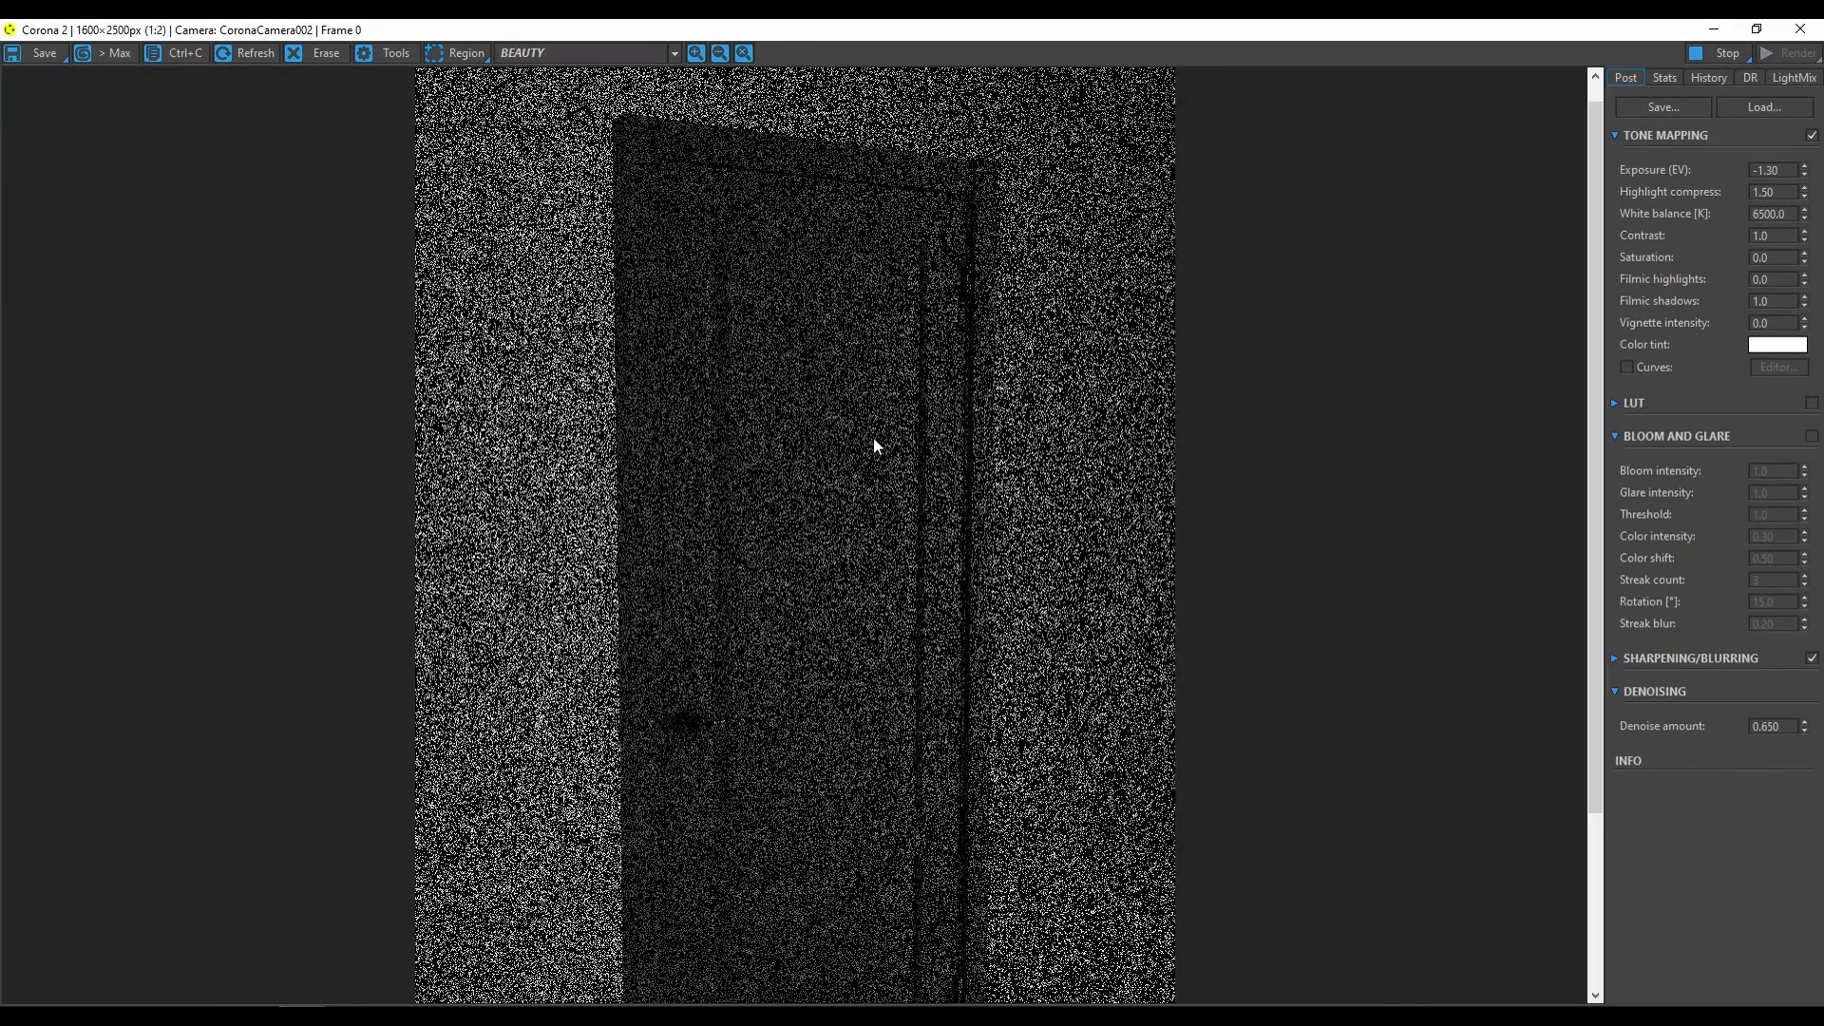
# Step: Zoom in and out in the Corona VFB to inspect the door panels
pyautogui.scroll(1, 794, 277)
pyautogui.scroll(1, 681, 321)
pyautogui.scroll(-1, 681, 321)
pyautogui.scroll(-1, 686, 551)
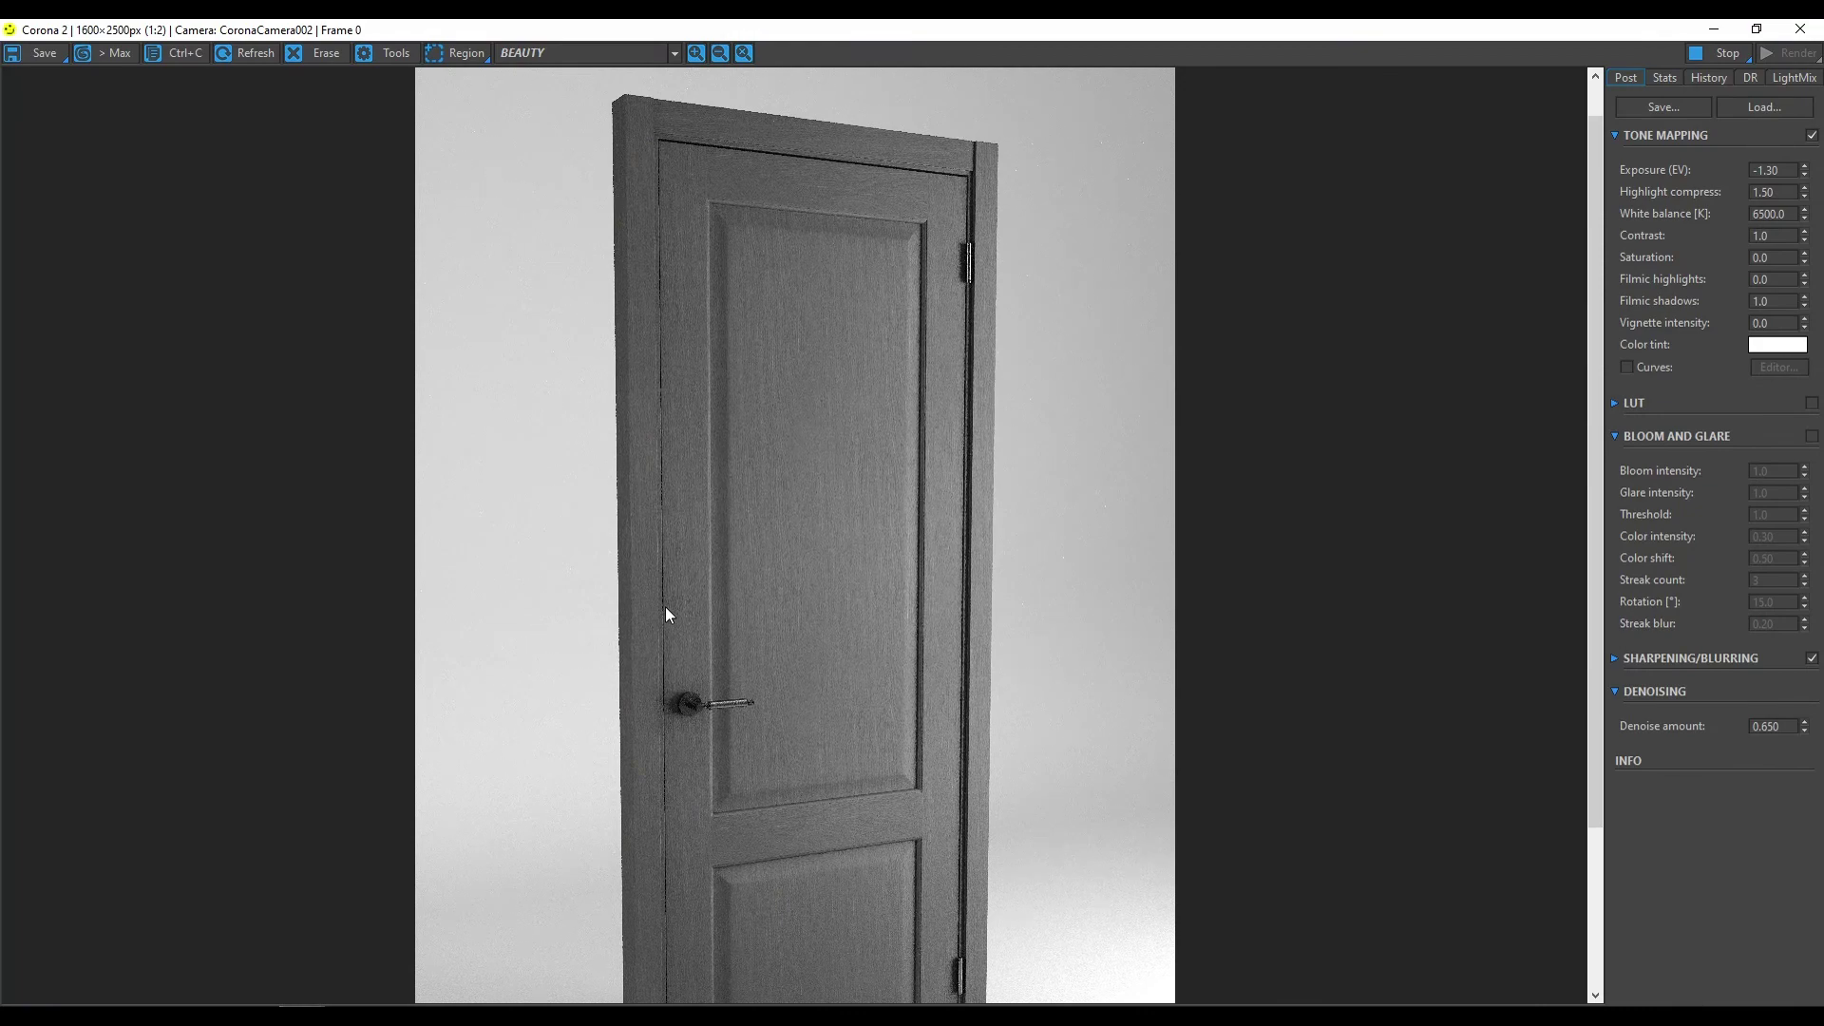
pyautogui.scroll(2, 990, 517)
pyautogui.scroll(-1, 914, 351)
pyautogui.scroll(1, 1090, 431)
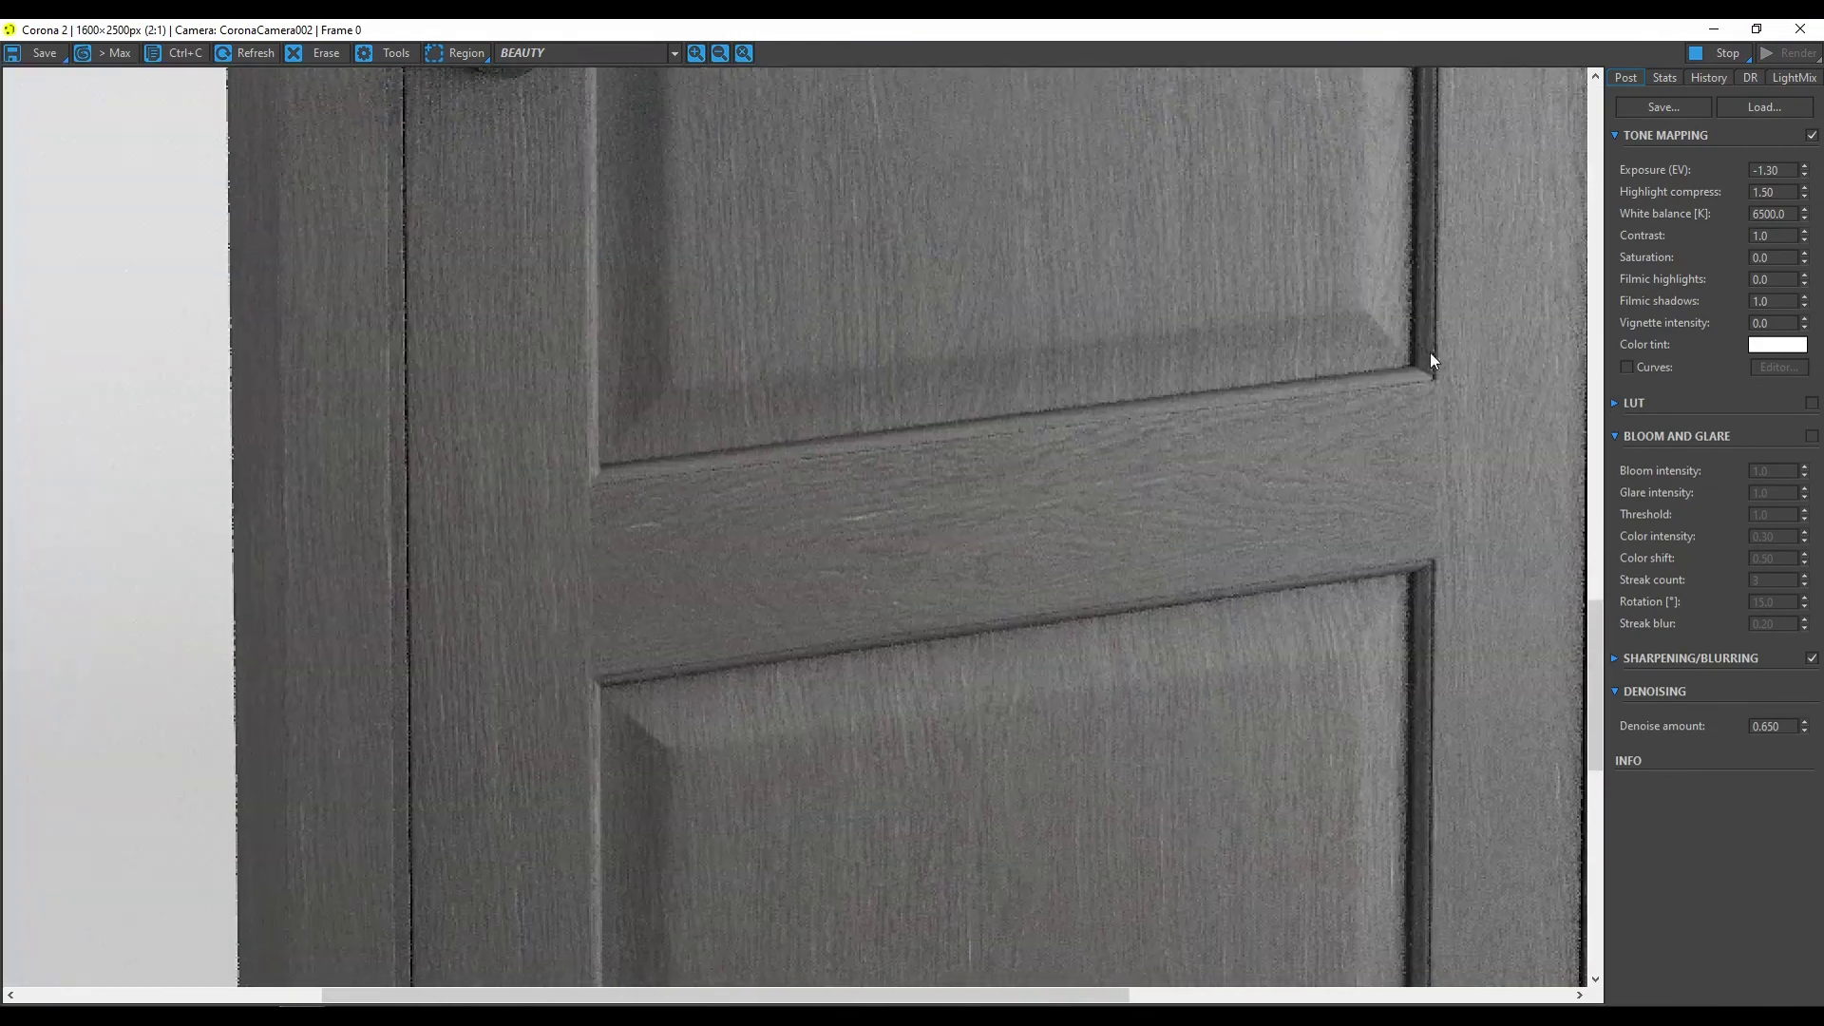
pyautogui.scroll(-1, 1090, 430)
pyautogui.scroll(-1, 1079, 652)
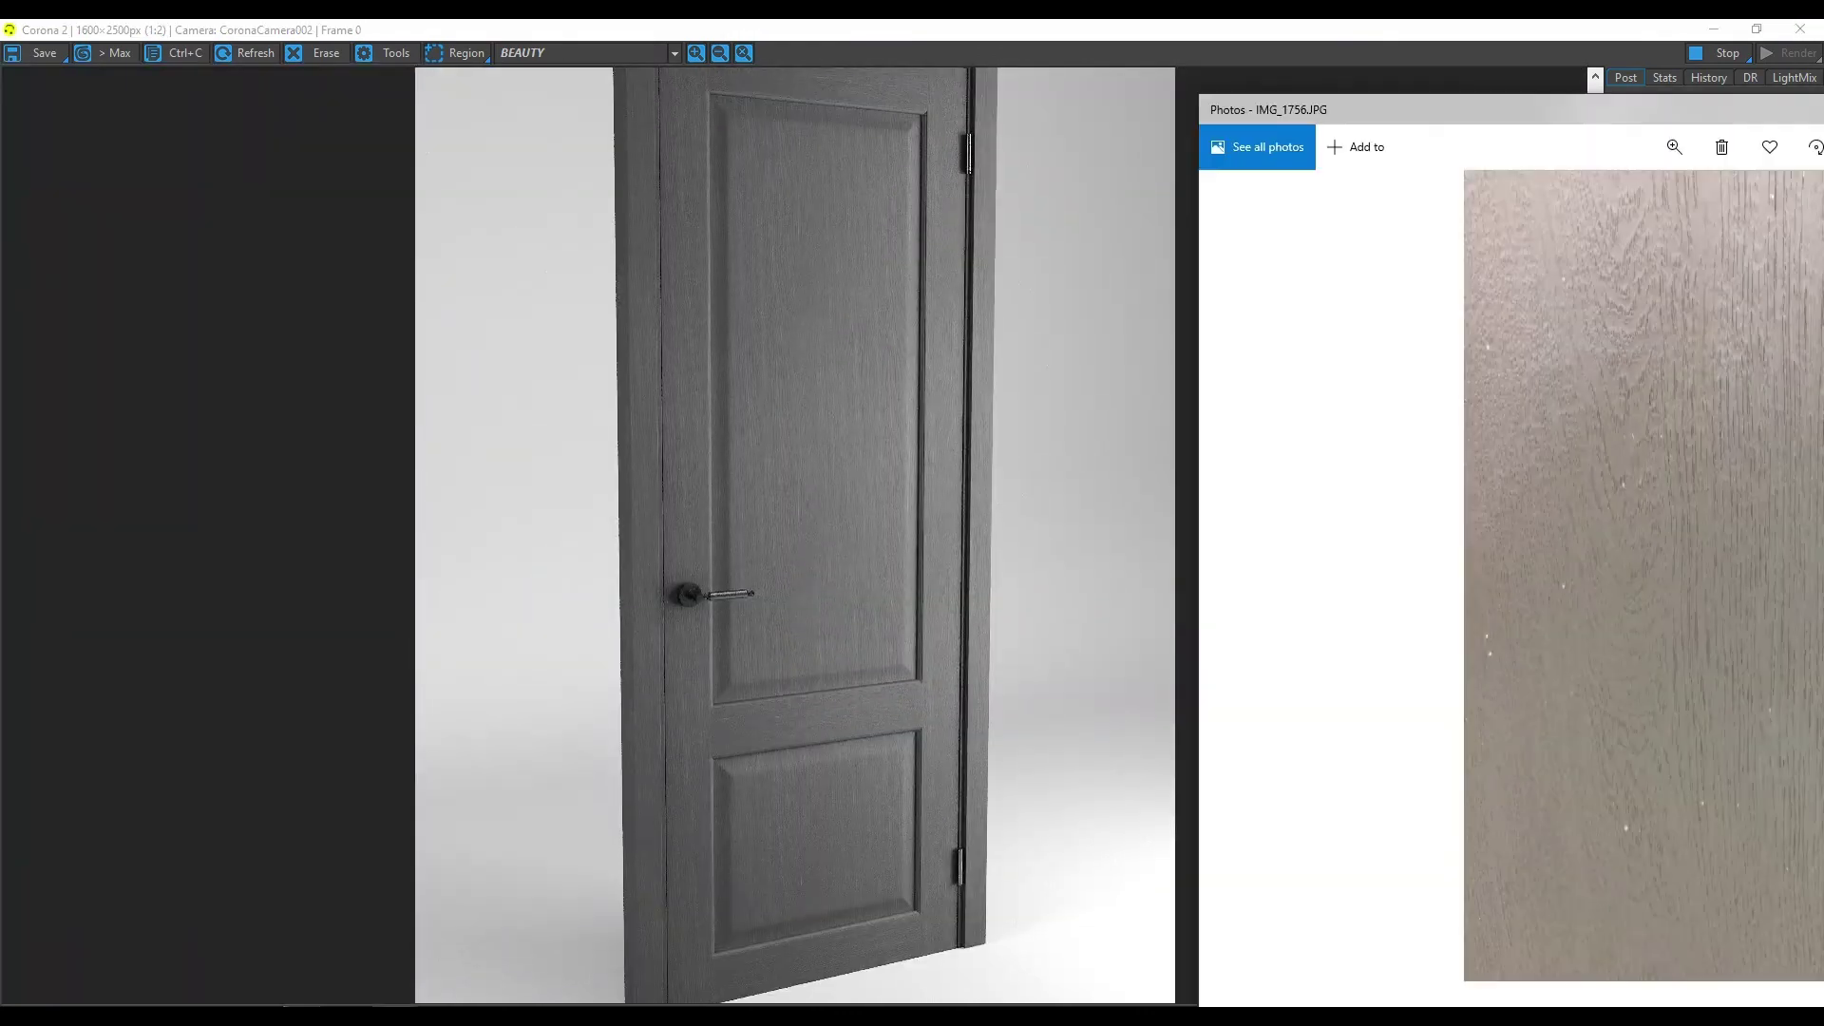
pyautogui.scroll(1, 825, 473)
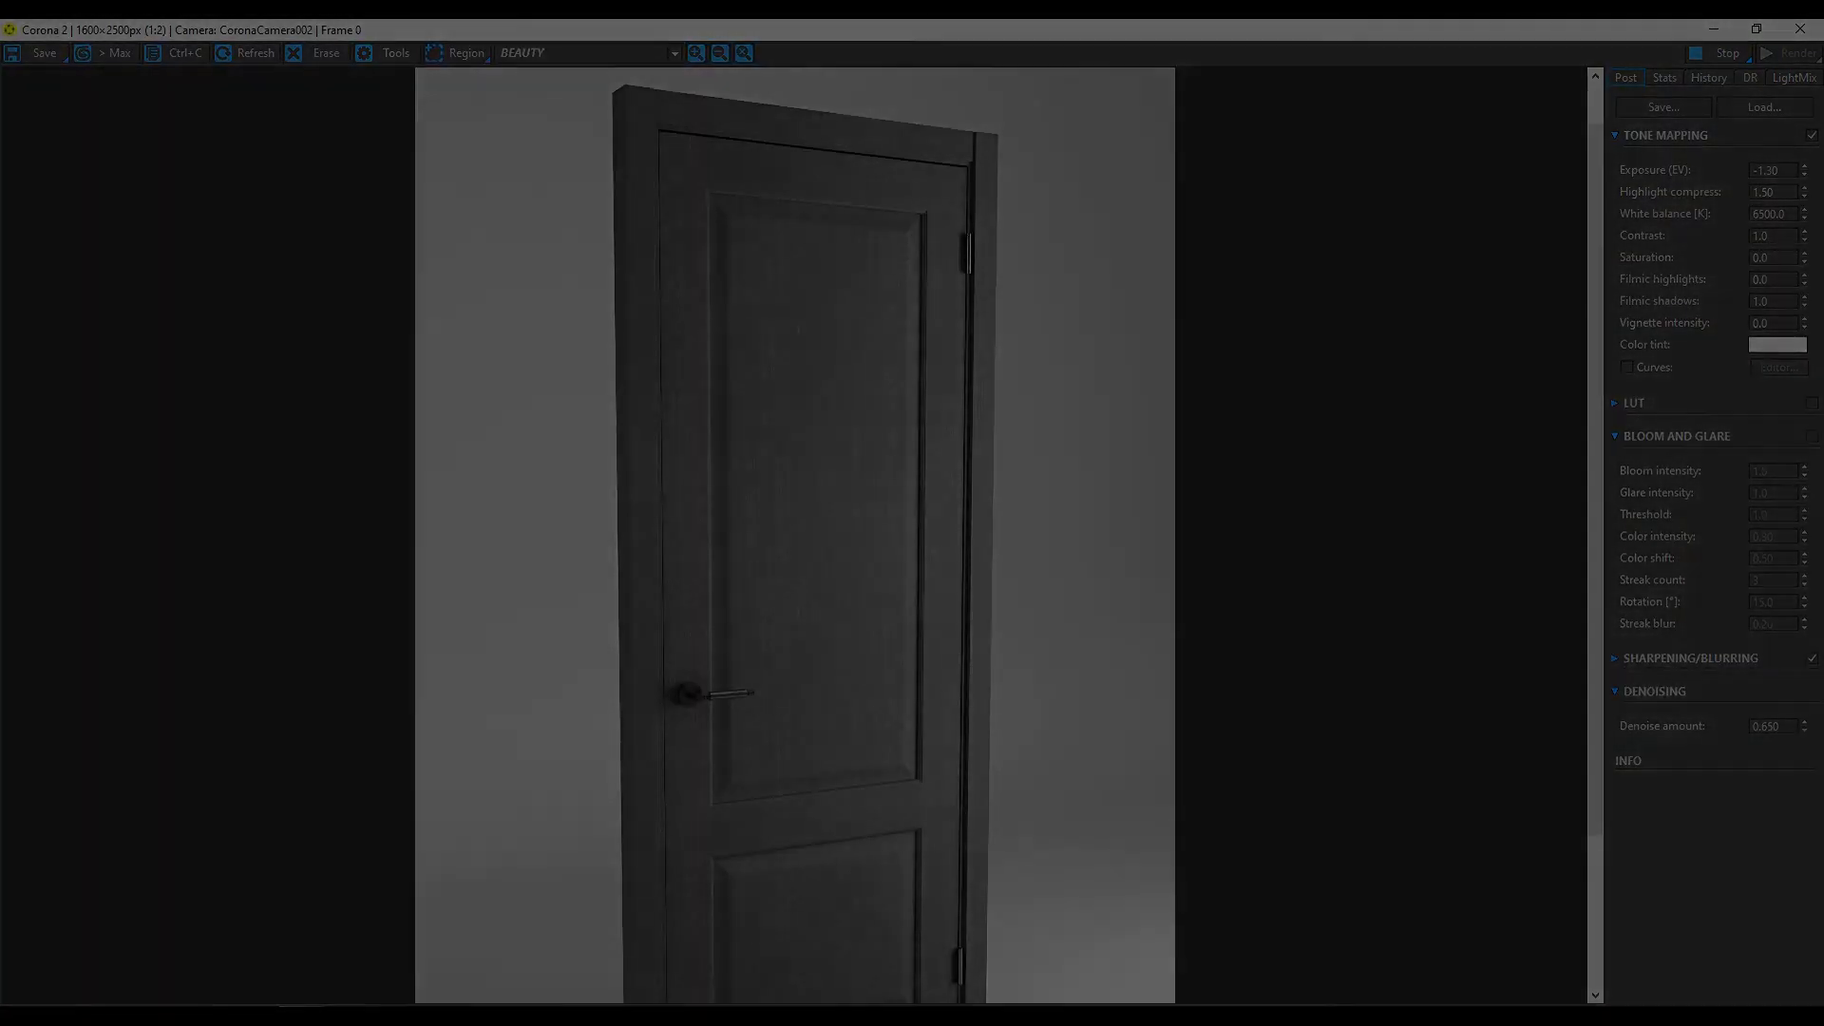